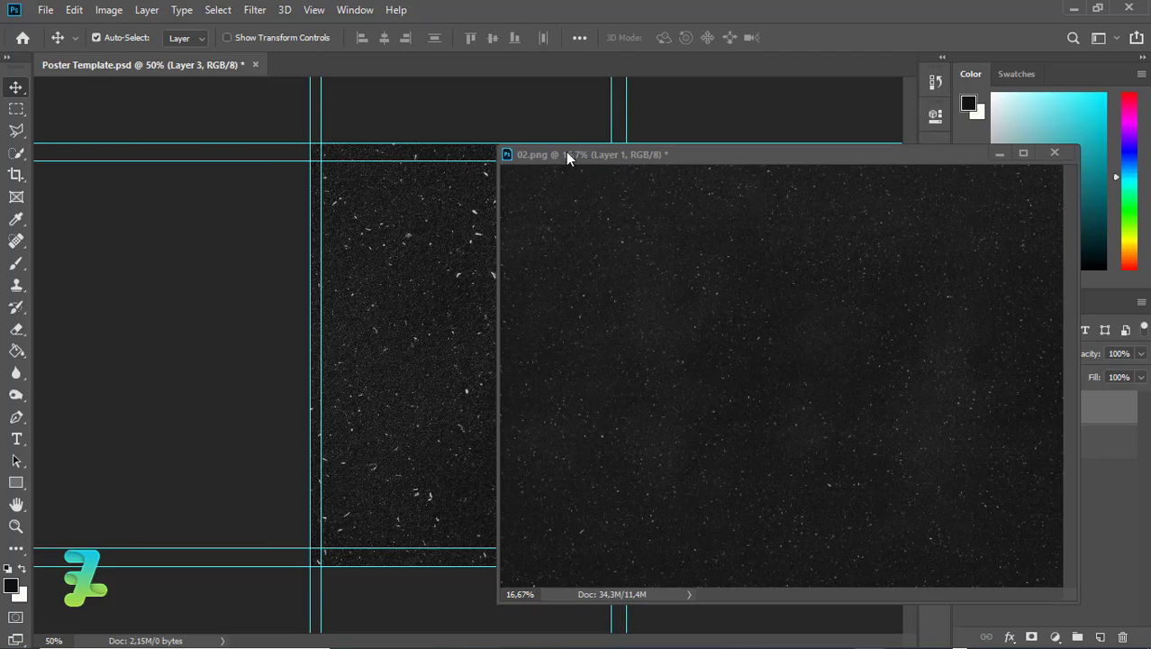
Dock the floating 02.png document alongside the others and bring Poster Template.psd to the front.
left_click_drag(568, 157, 367, 64)
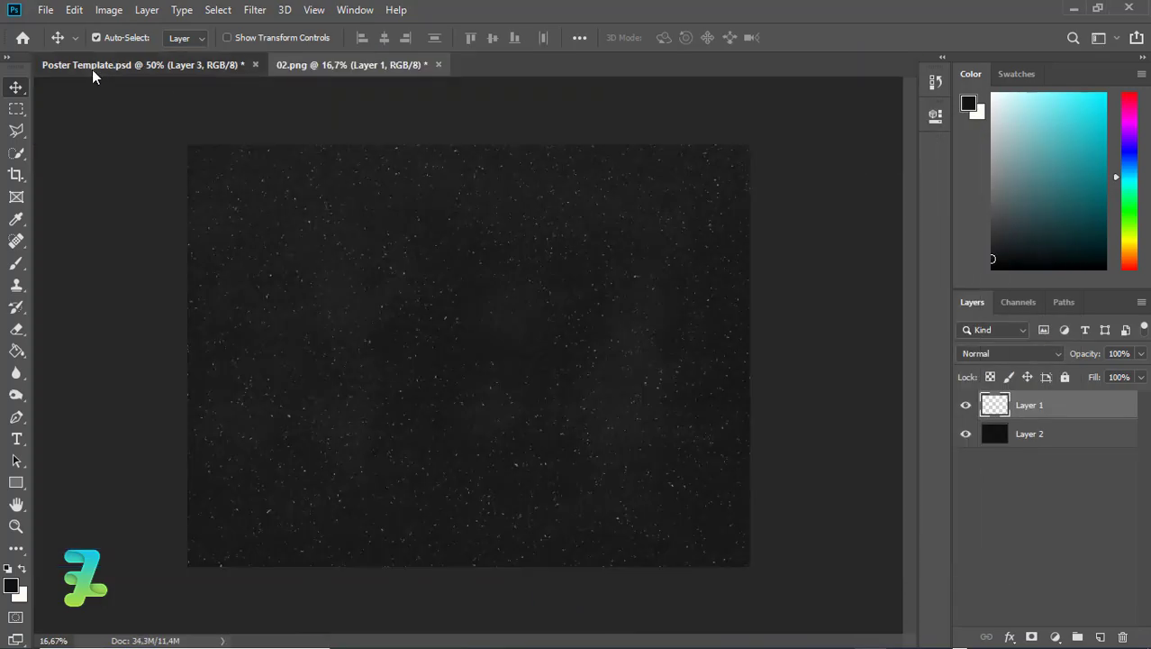
left_click(92, 69)
key("ctrl+minus")
key("ctrl+minus")
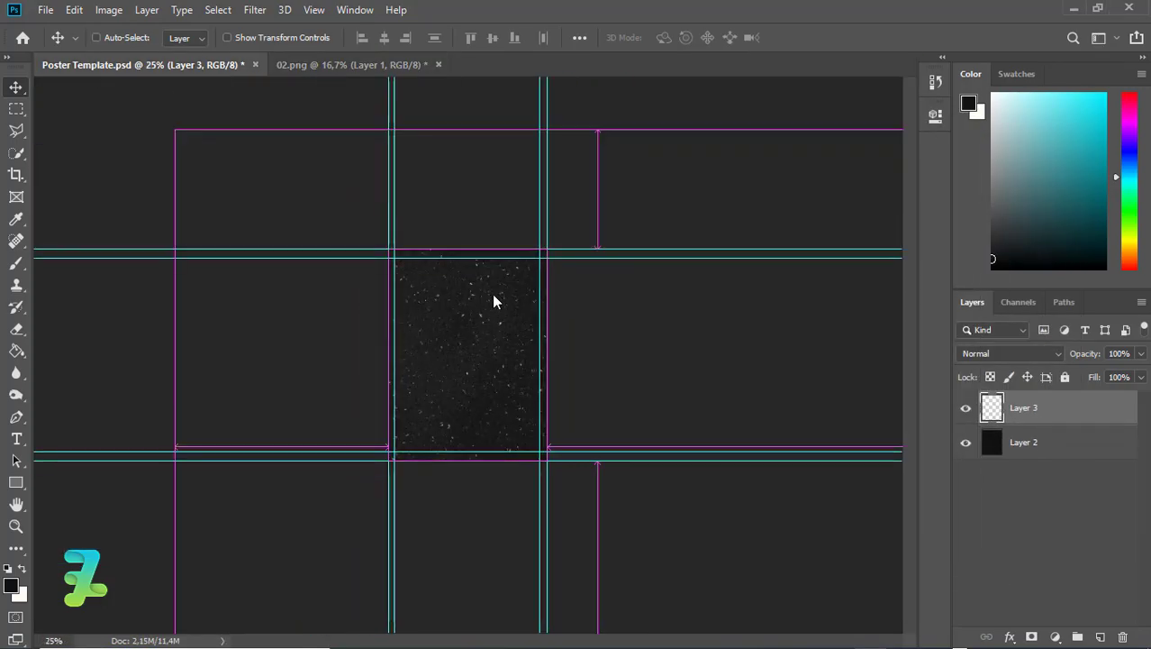
Scale the speckle texture on Layer 3 to 34.05% and position it to cover the poster canvas.
key("ctrl+t")
key("ctrl+minus")
key("ctrl+minus")
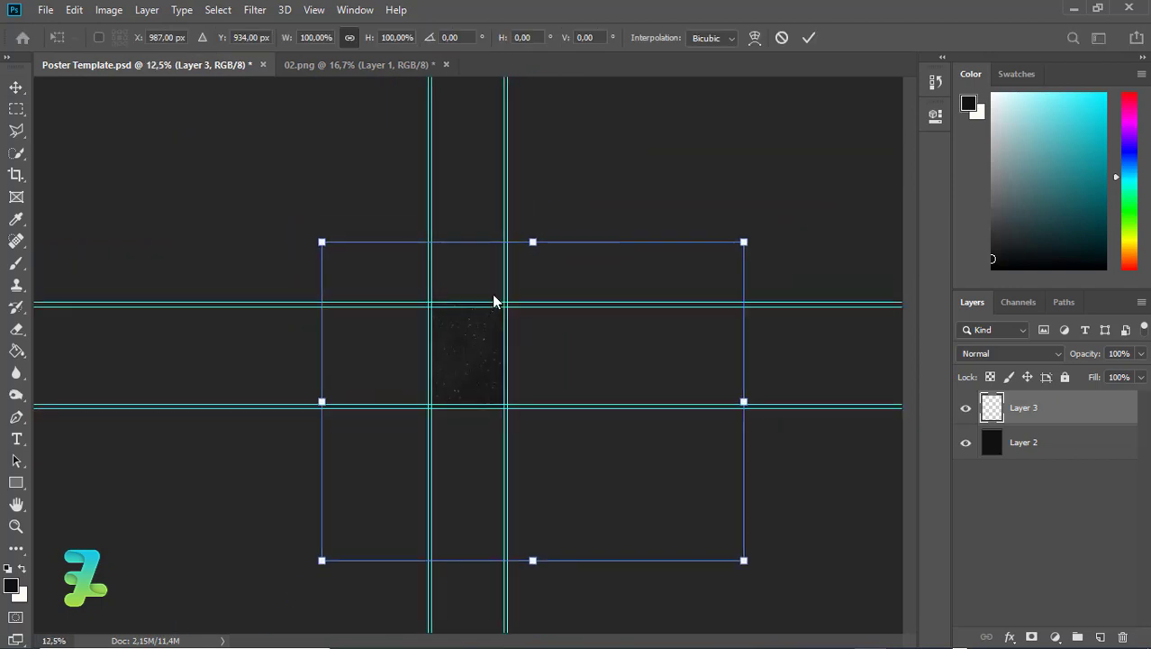
left_click_drag(744, 241, 624, 332)
left_click_drag(563, 370, 557, 304)
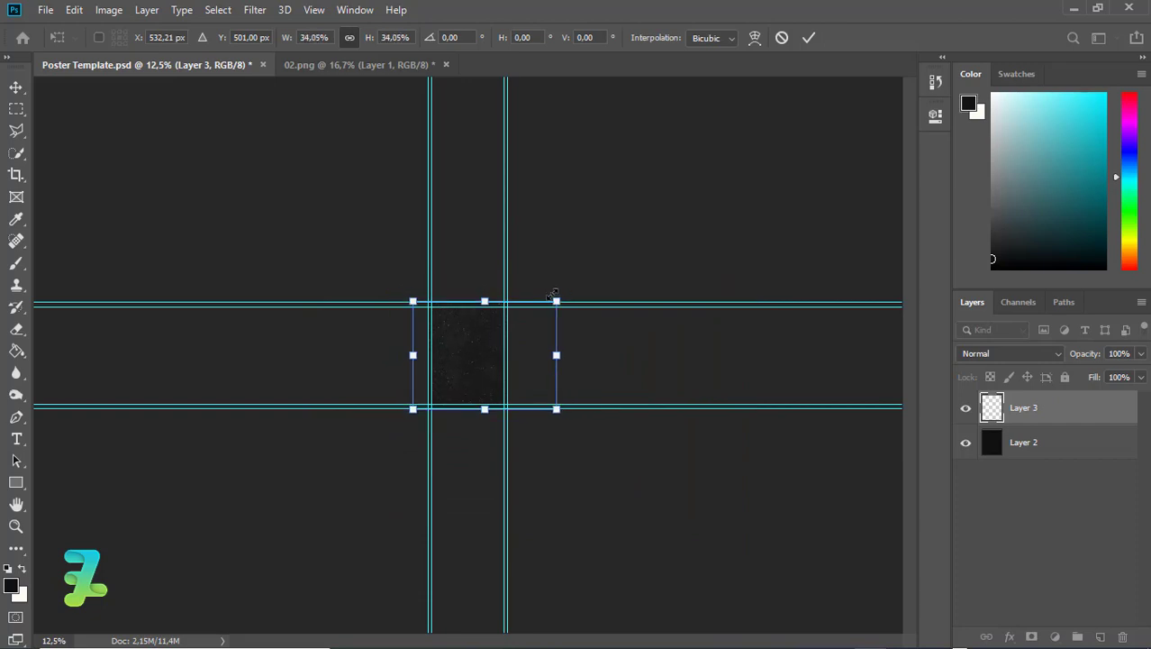
key("ctrl+plus")
key("ctrl+plus")
key("ctrl+plus")
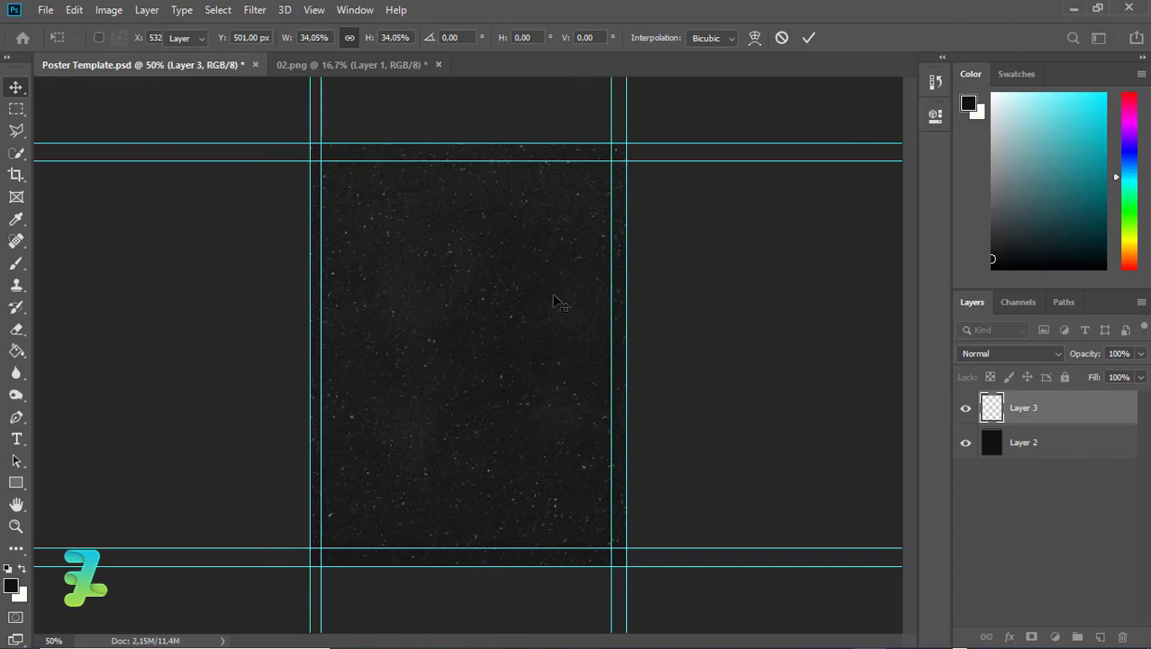
key("Return")
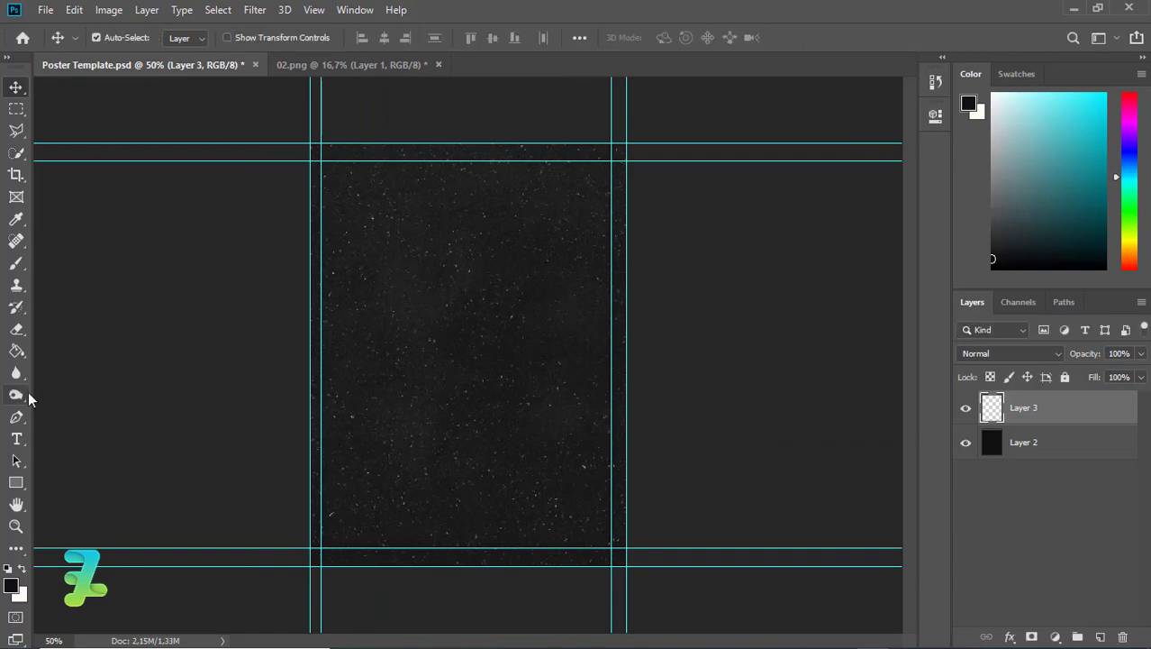
Add a white capital letter H in Roboto Black at 72 pt near the poster's upper-left area.
left_click(19, 440)
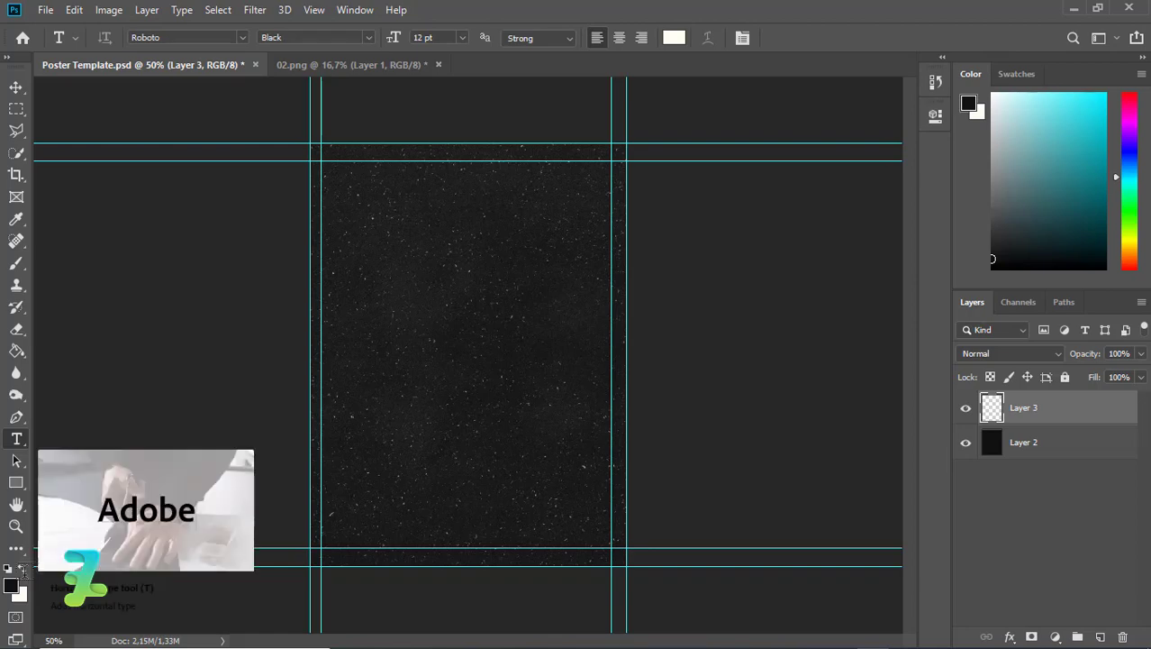
left_click(24, 575)
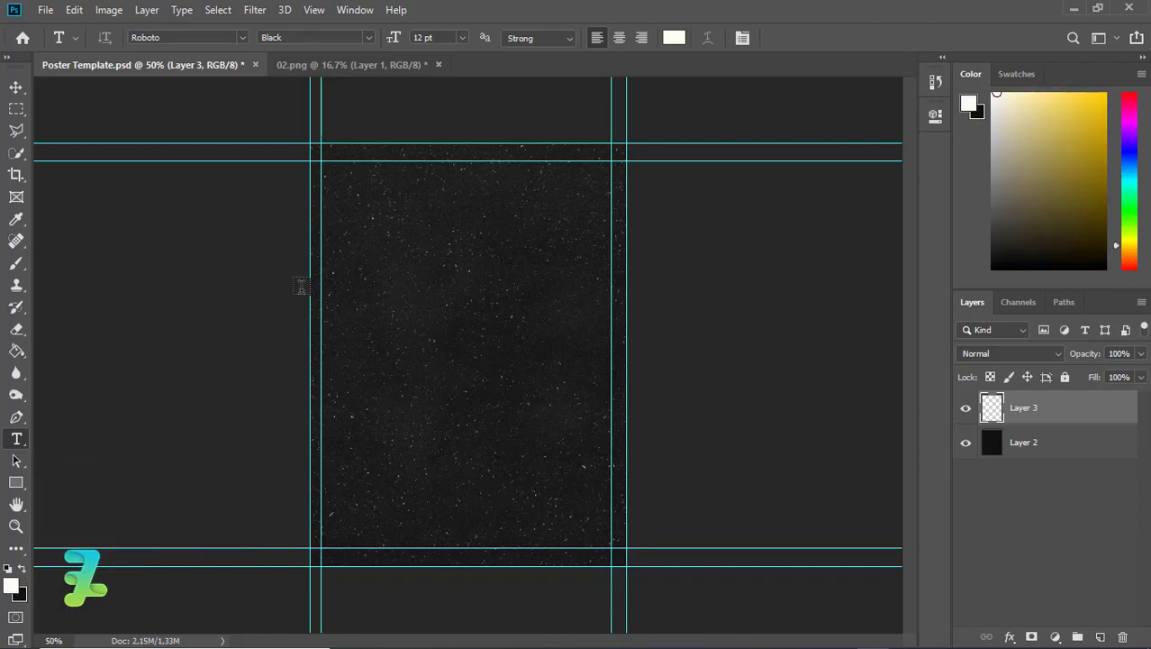
left_click(392, 306)
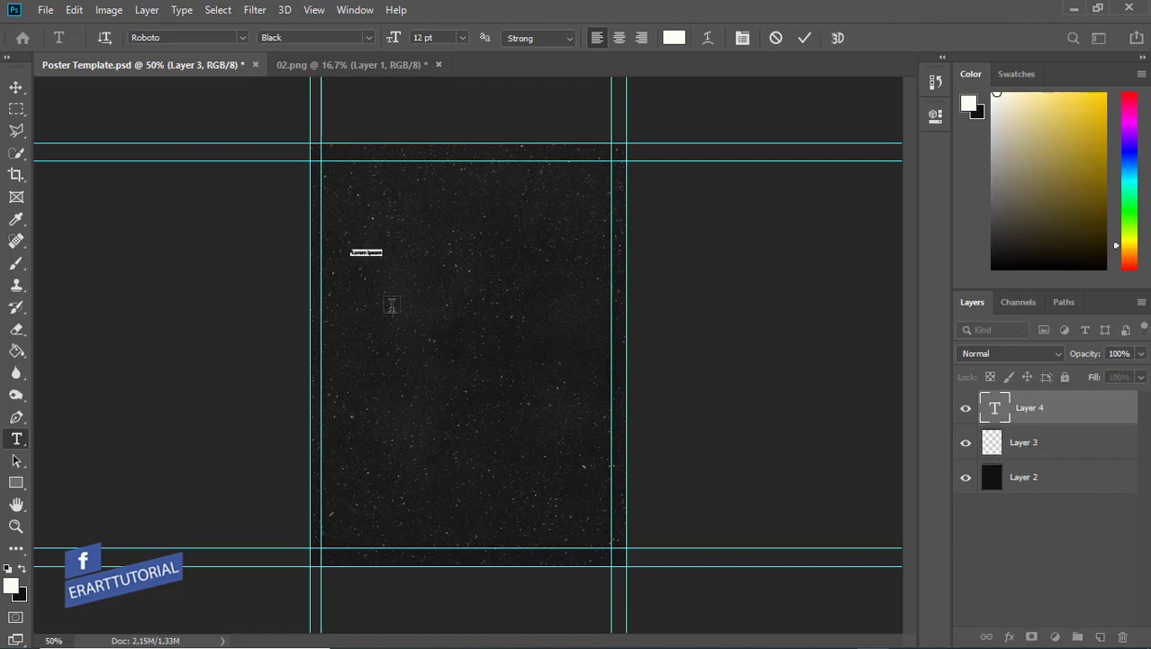
key("BackSpace")
left_click(462, 37)
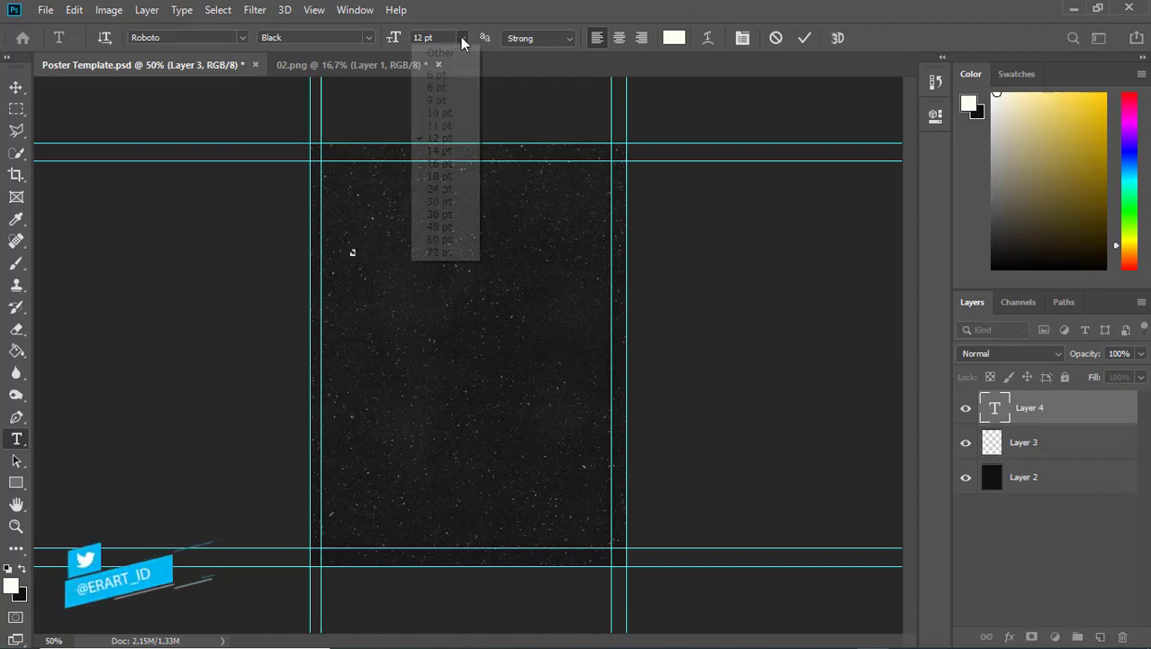
left_click(440, 253)
type("h")
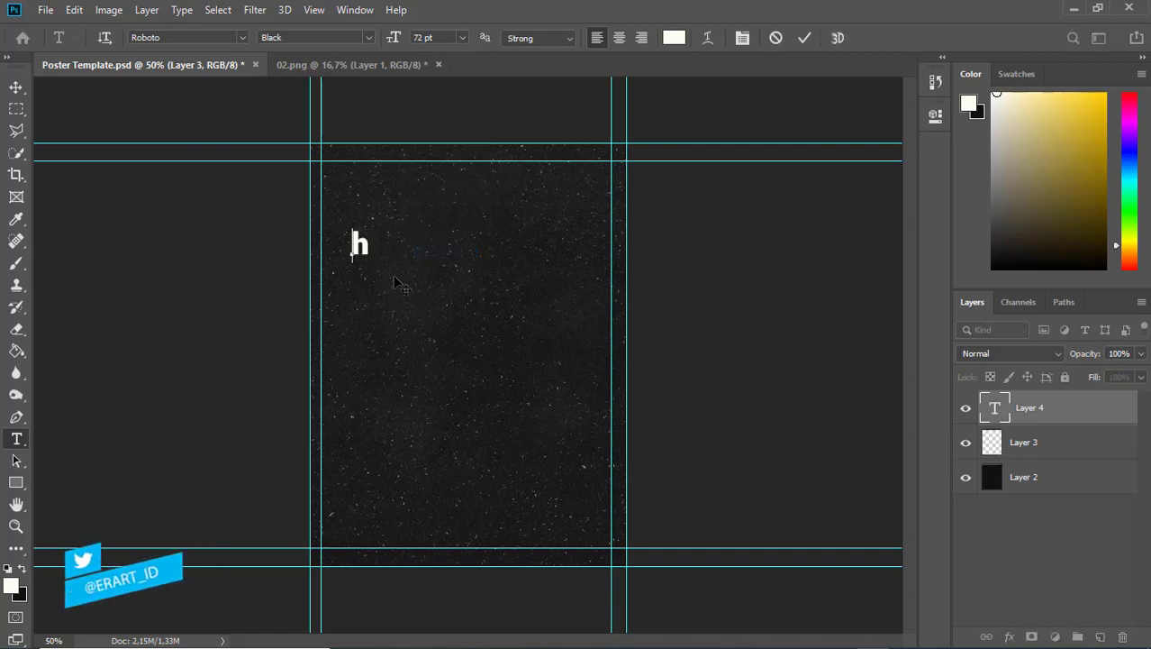
key("BackSpace")
type("H")
left_click(16, 87)
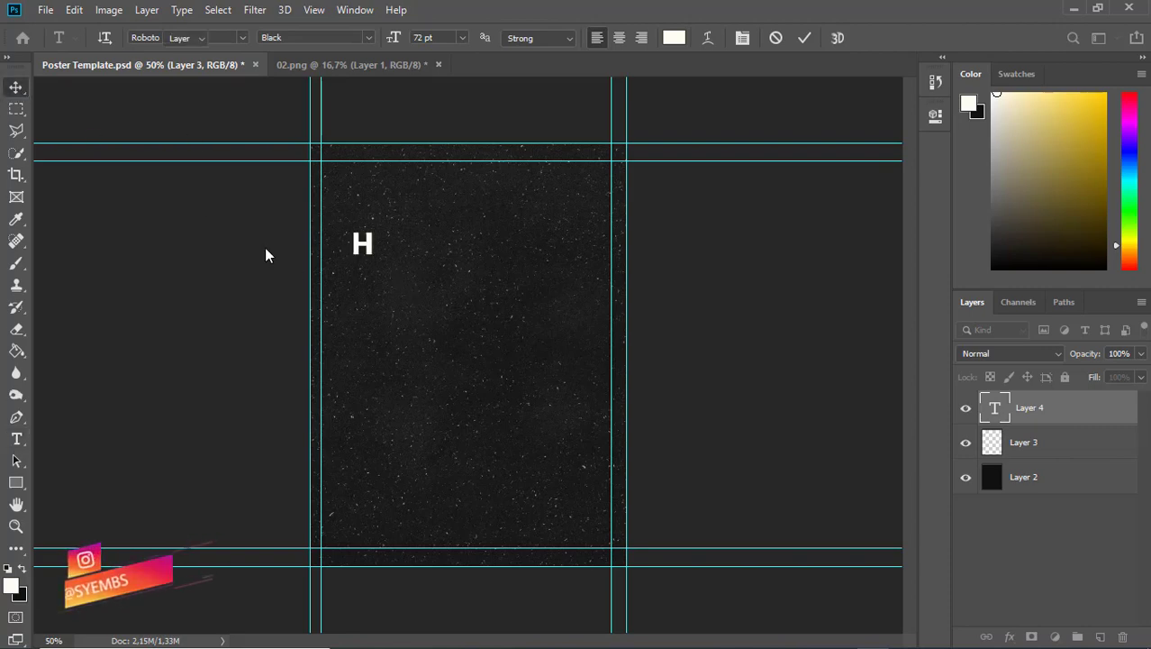
Enlarge the H to about 209 pt and place it just inside the poster's upper-left margin guides.
key("ctrl+t")
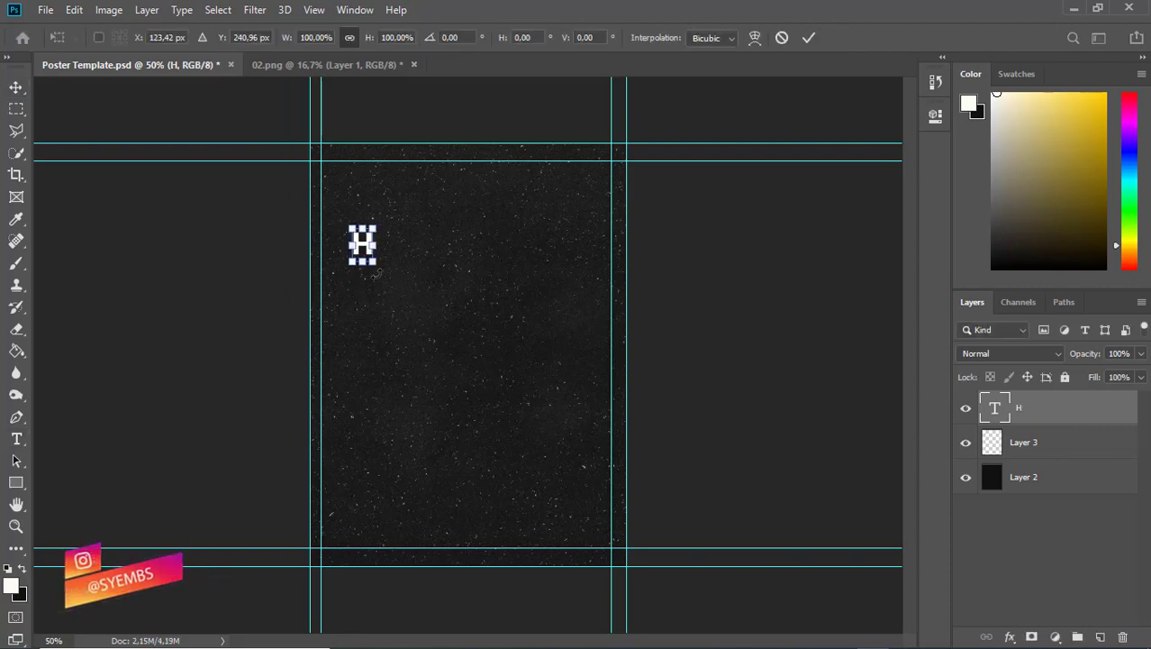
left_click_drag(373, 267, 387, 226)
left_click_drag(397, 276, 392, 266)
key("Return")
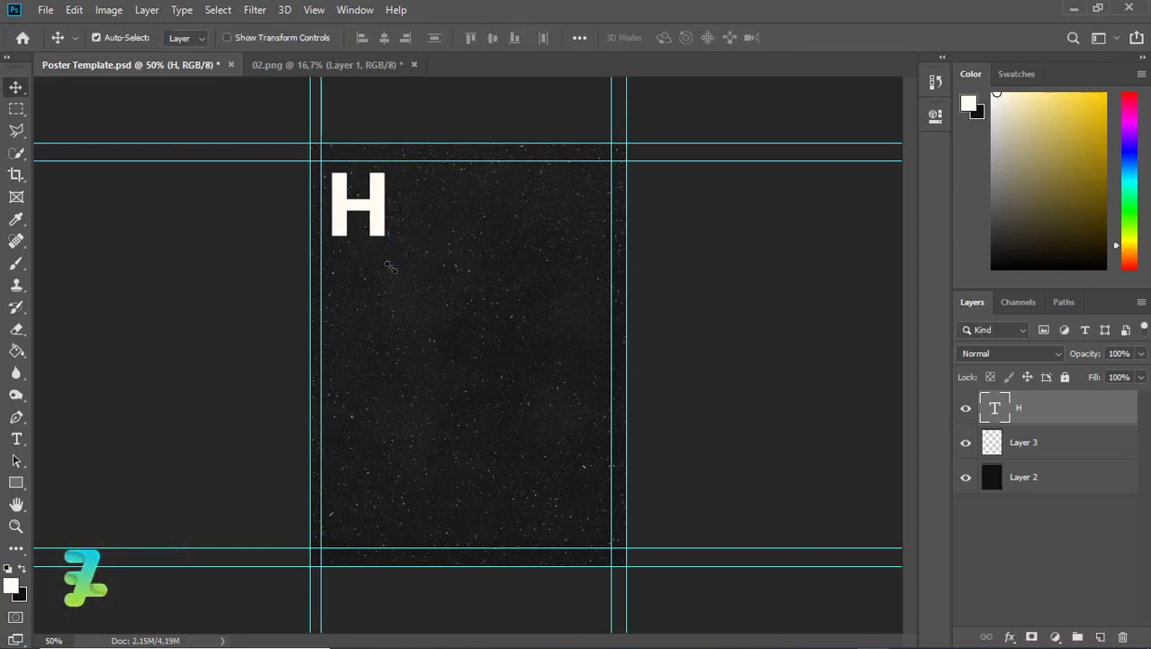
Place a copy of the H immediately to its right and change the copy's text to A.
left_click_drag(368, 200, 448, 214)
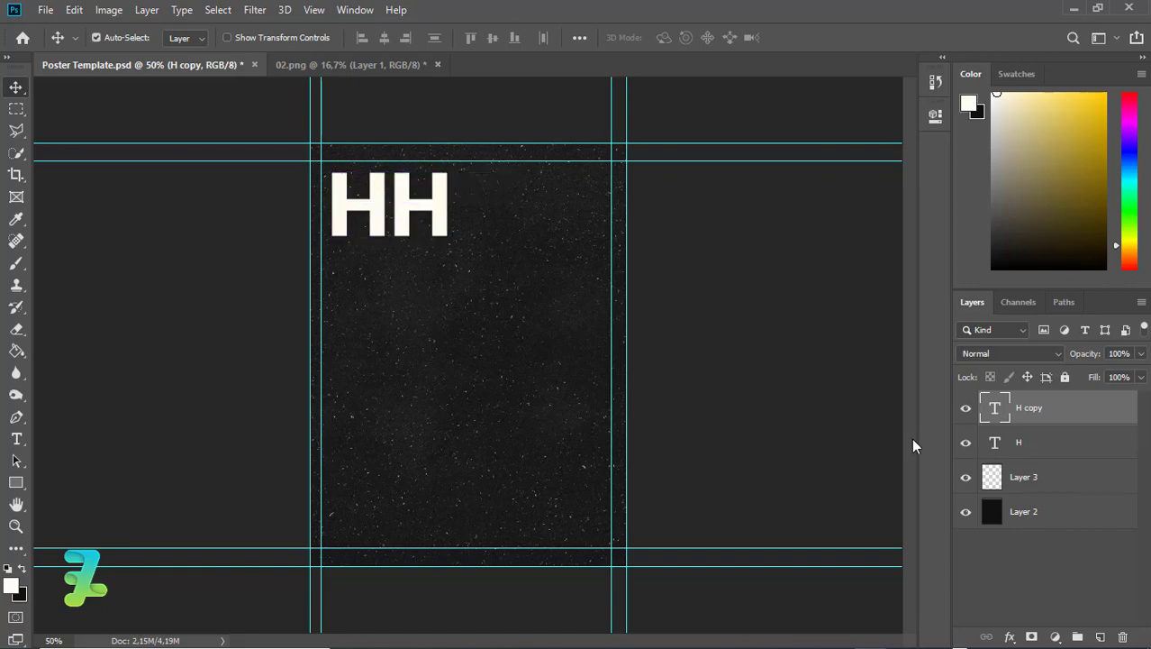
double_click(994, 408)
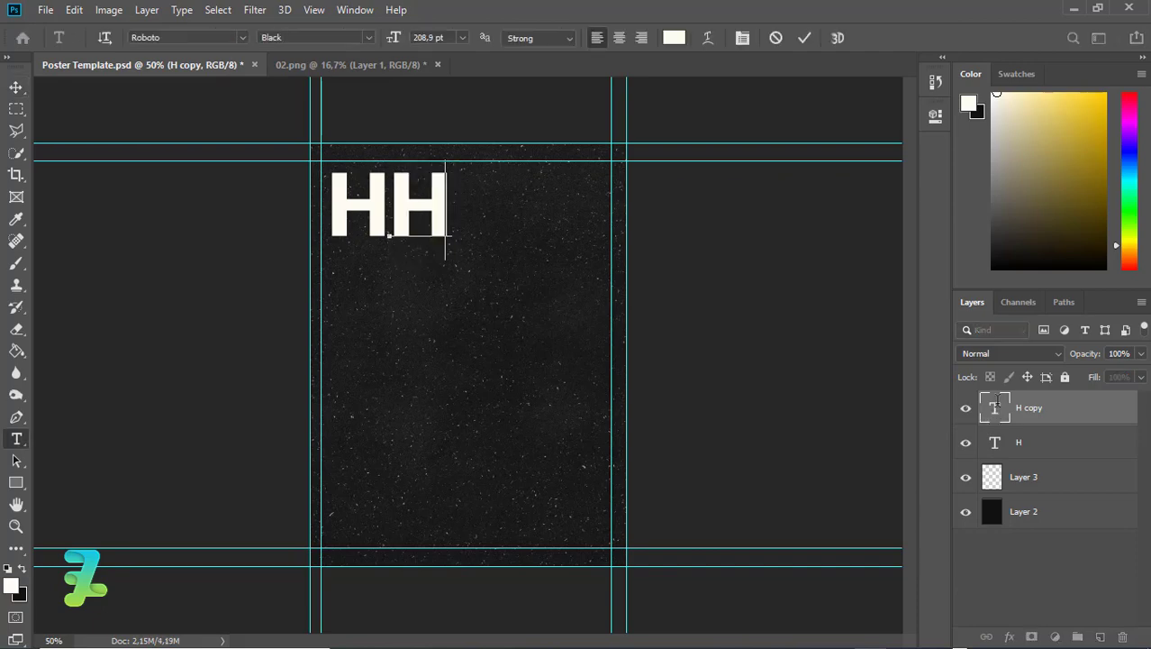
type("A")
left_click(18, 88)
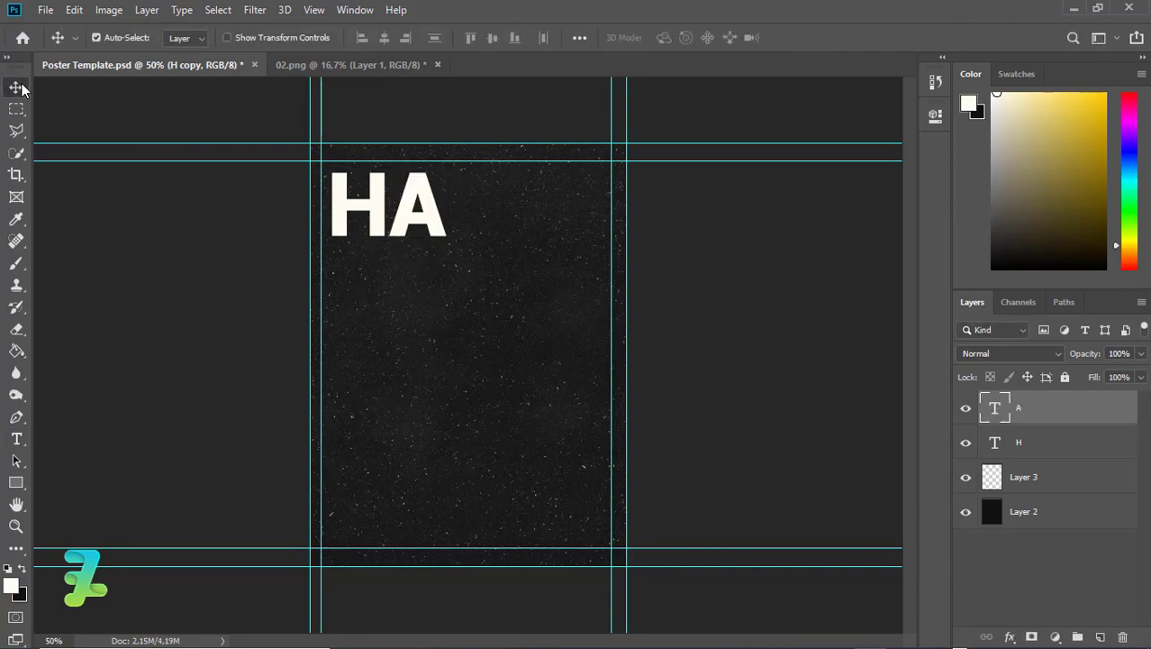
Duplicate the A, align the copy to its right, and change the copy's text to L.
key("ctrl+j")
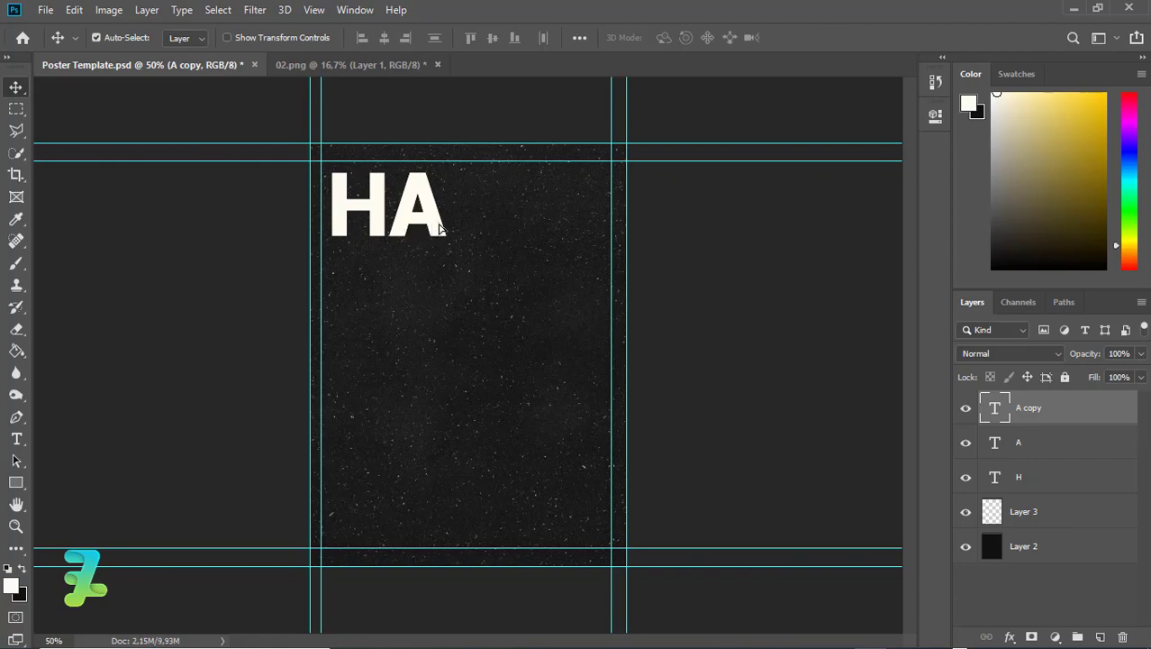
left_click_drag(442, 229, 493, 229)
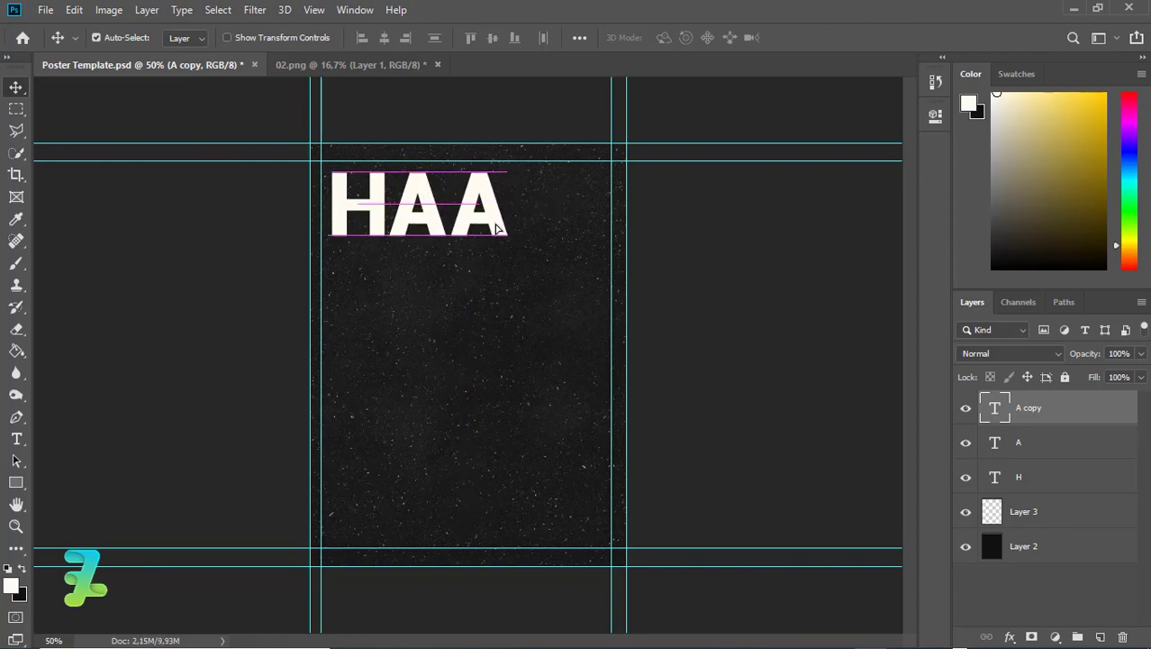
double_click(996, 411)
key("Right")
key("BackSpace")
type("L")
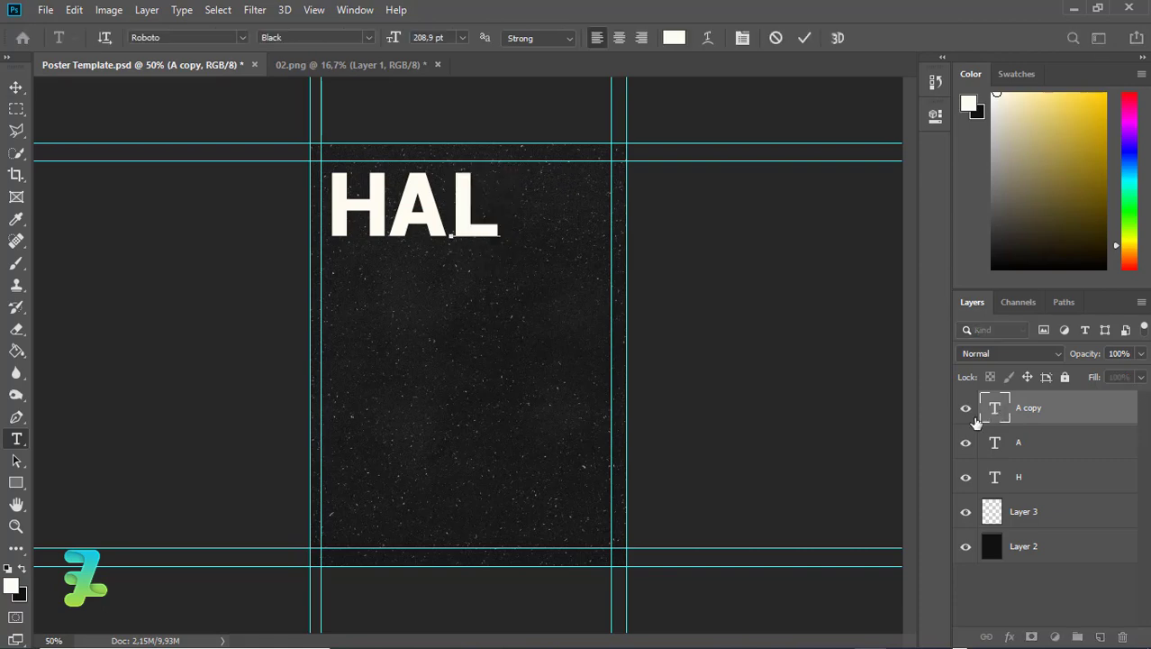
key("ctrl+Return")
Place a copy of the L after it, and shift the A and both Ls slightly right to even the spacing.
key("v")
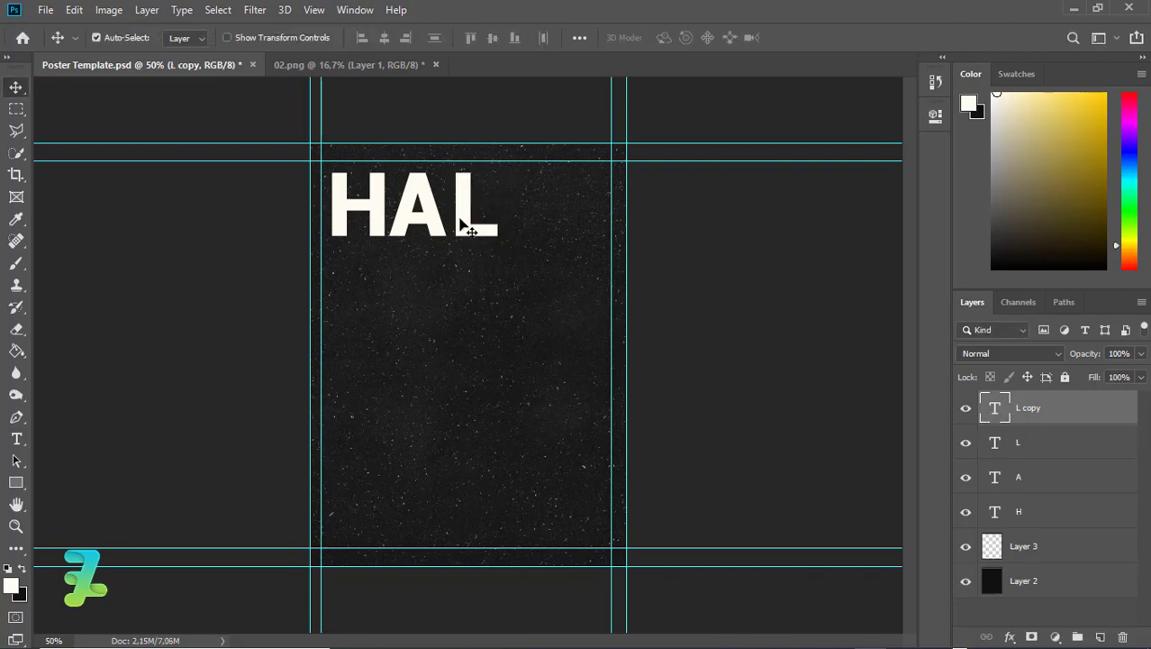
left_click_drag(462, 226, 519, 222)
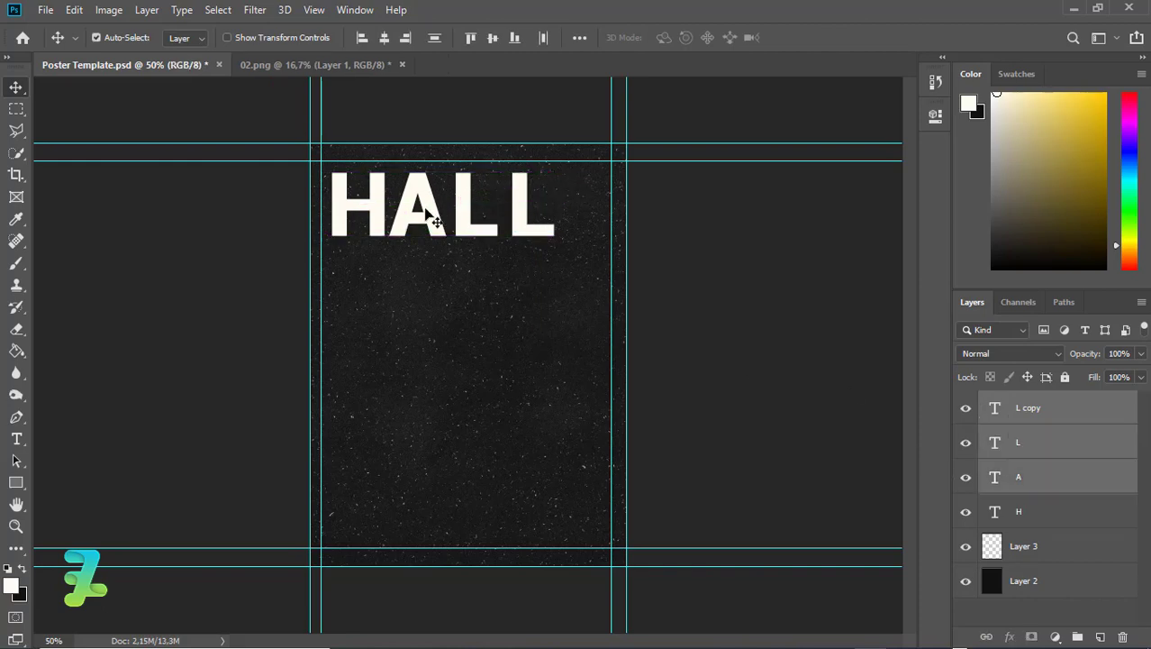
left_click(996, 473, "ctrl")
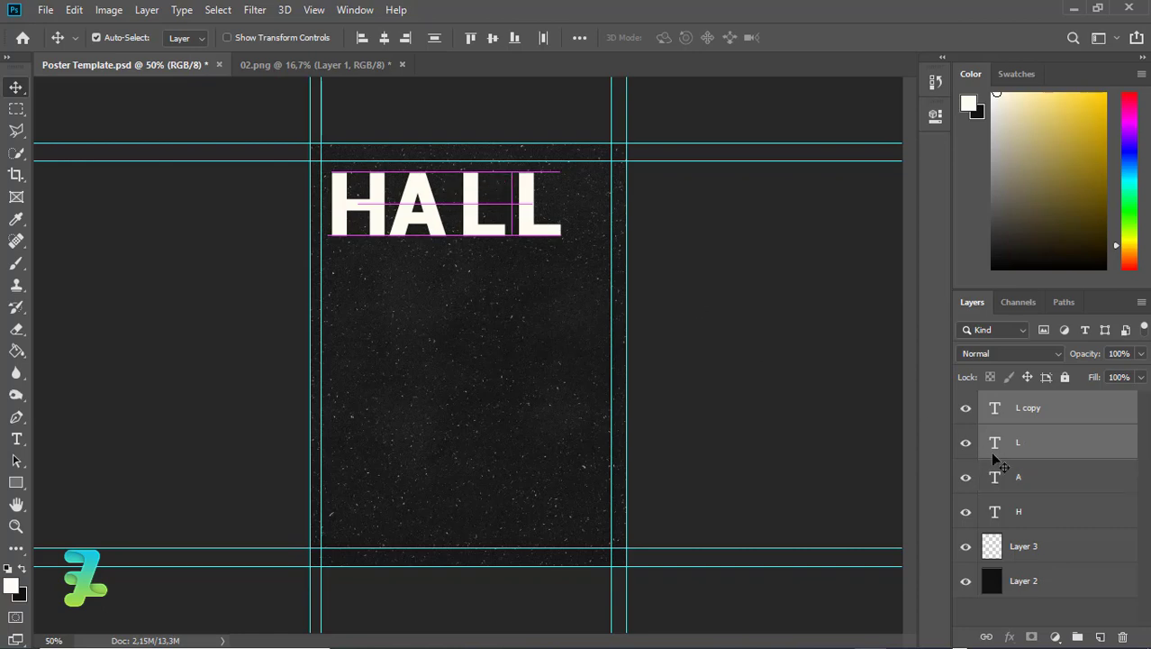
left_click(436, 217, "ctrl+shift")
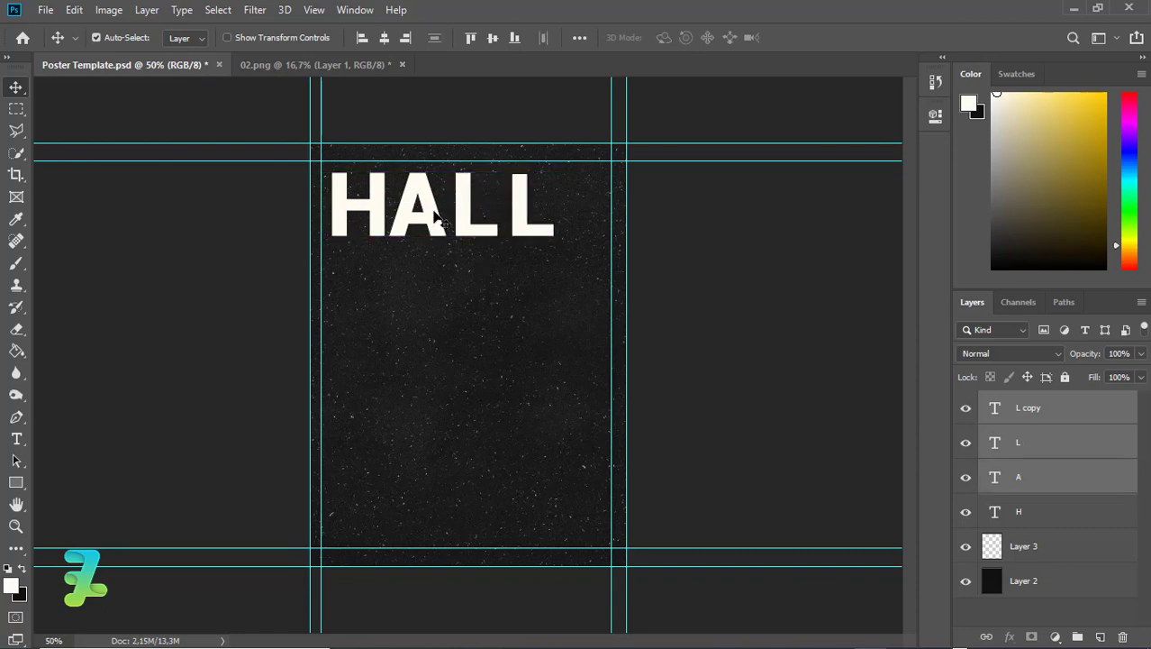
left_click_drag(436, 217, 447, 222)
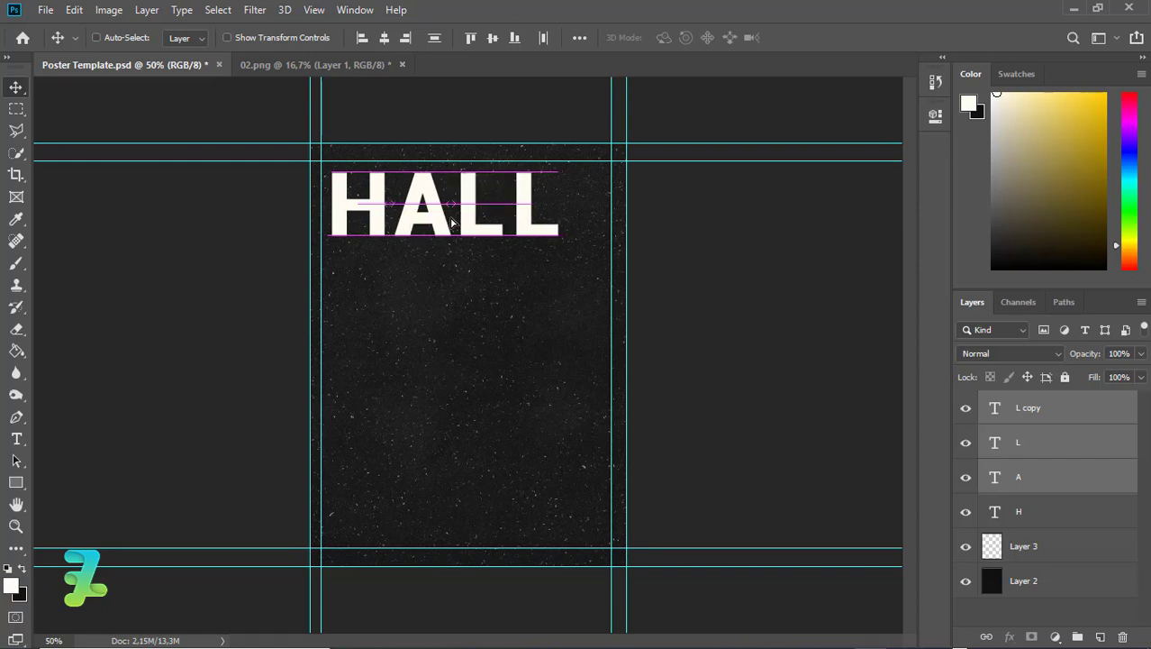
Duplicate the last L to its right and change the copy's text to O to complete the word HALLO.
left_click(993, 410)
key("ctrl+j")
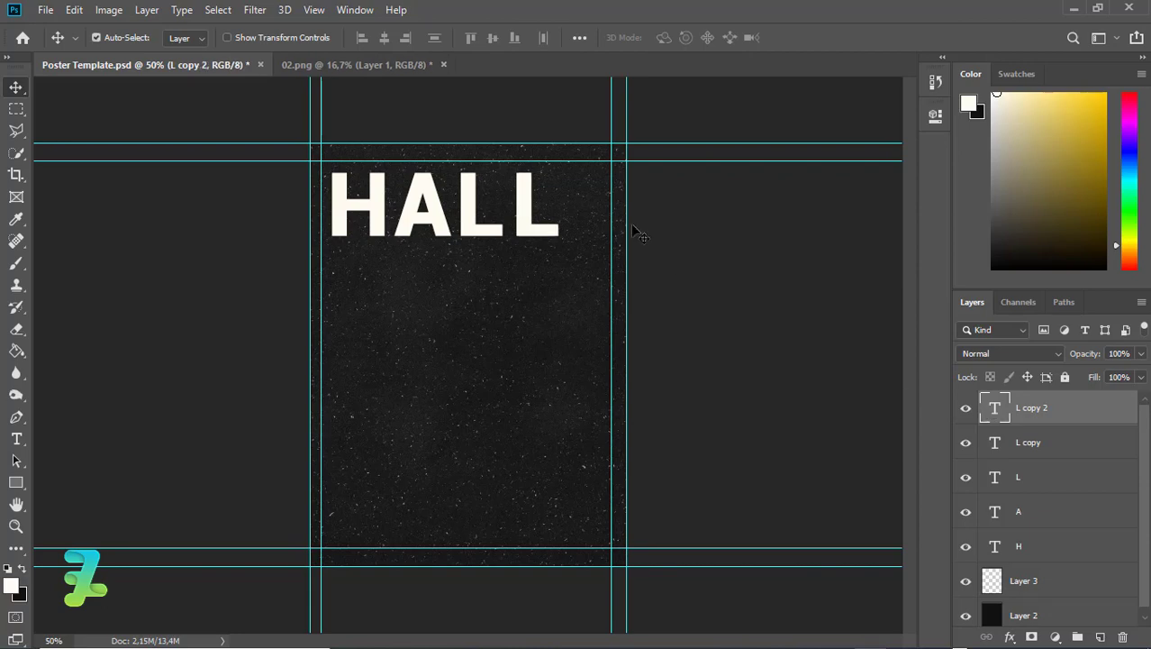
left_click_drag(522, 223, 578, 225)
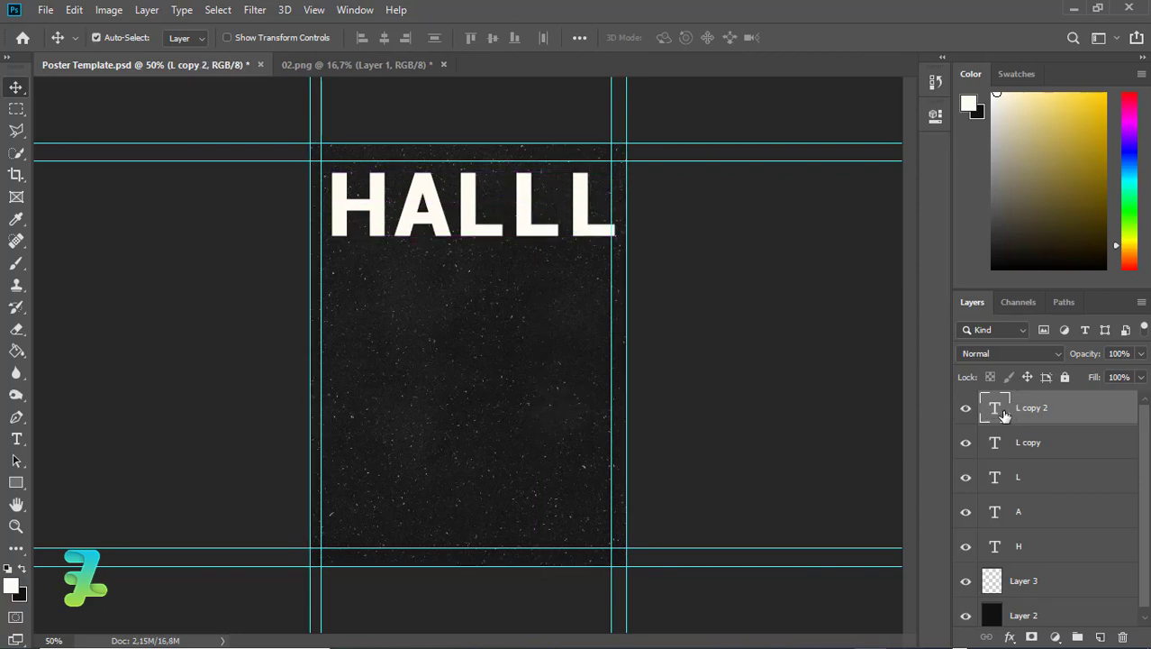
double_click(996, 410)
type("O")
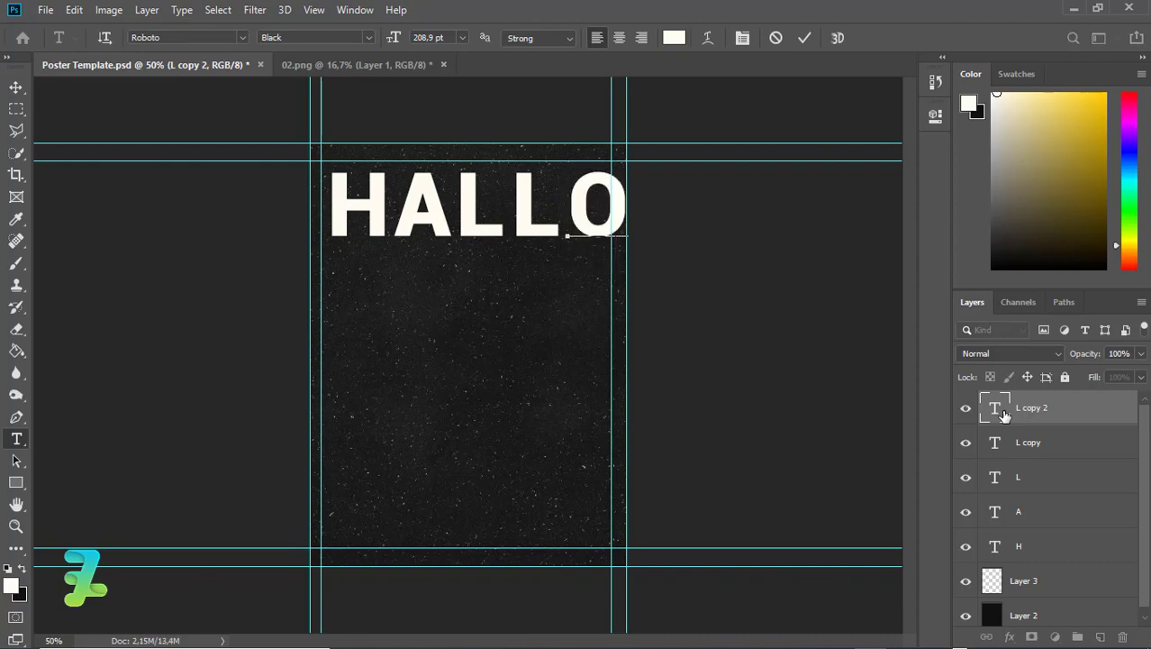
left_click(16, 87)
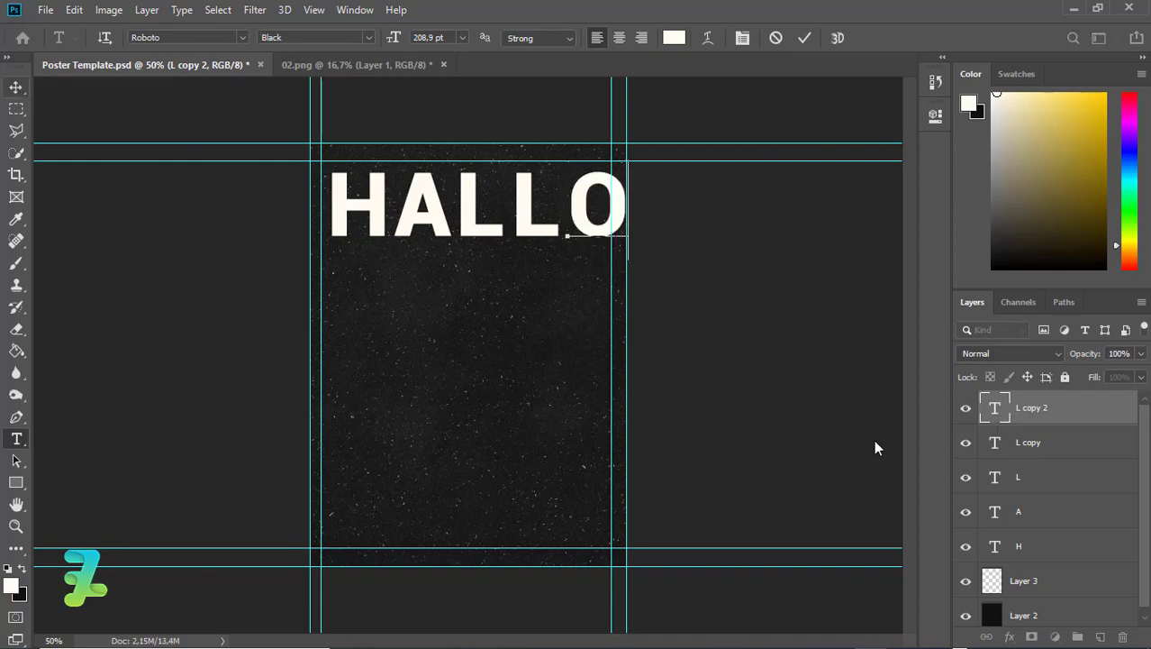
Group the five HALLO letter layers and center the group horizontally on the poster canvas.
left_click(1056, 547, "shift")
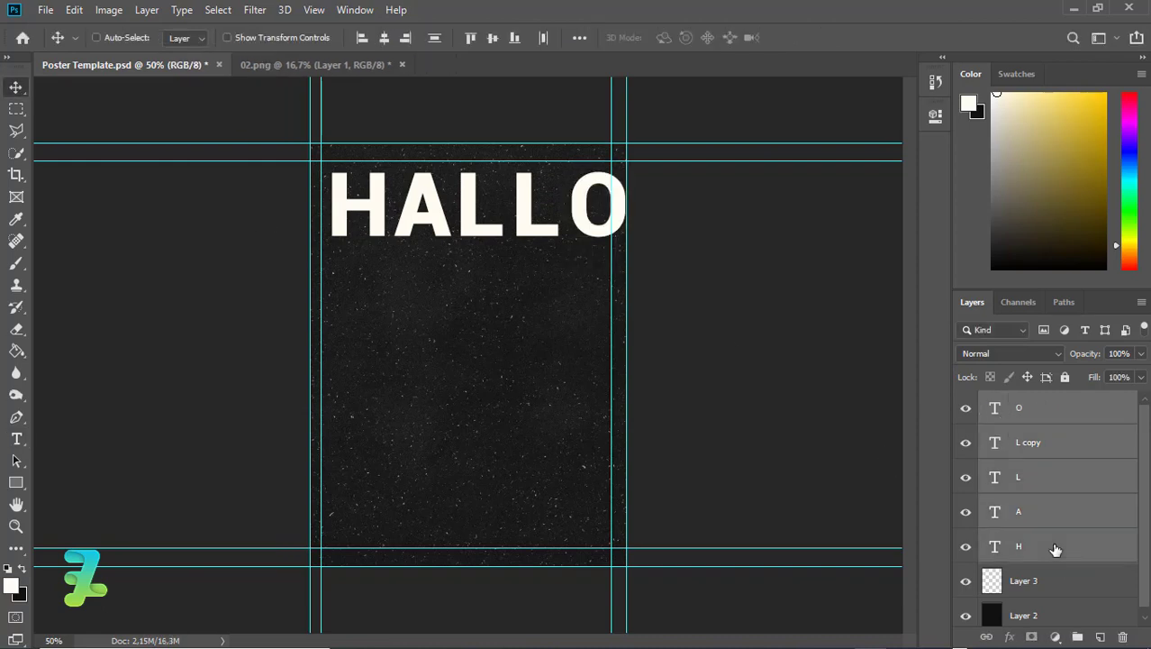
key("ctrl+g")
key("a")
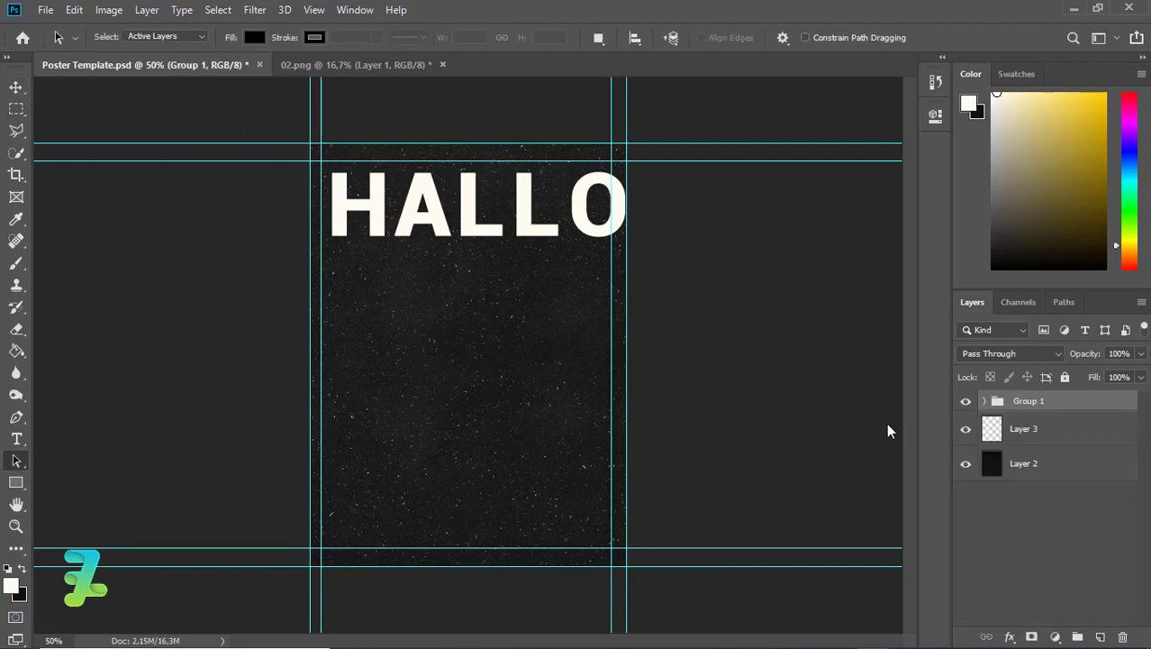
key("v")
key("ctrl+a")
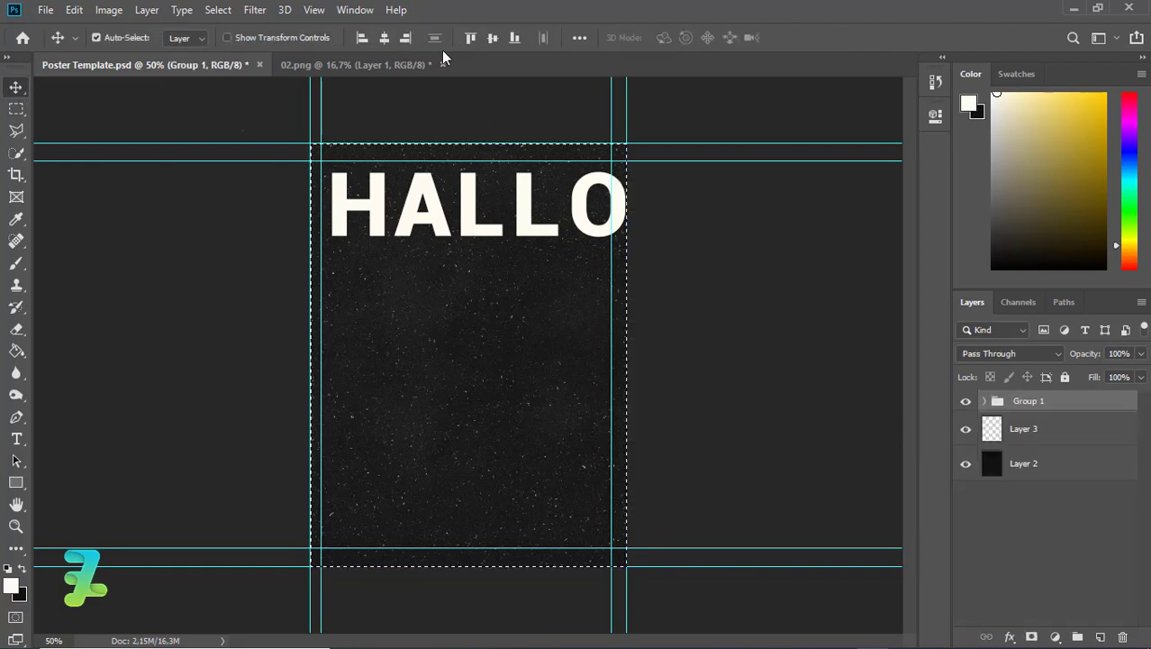
left_click(385, 39)
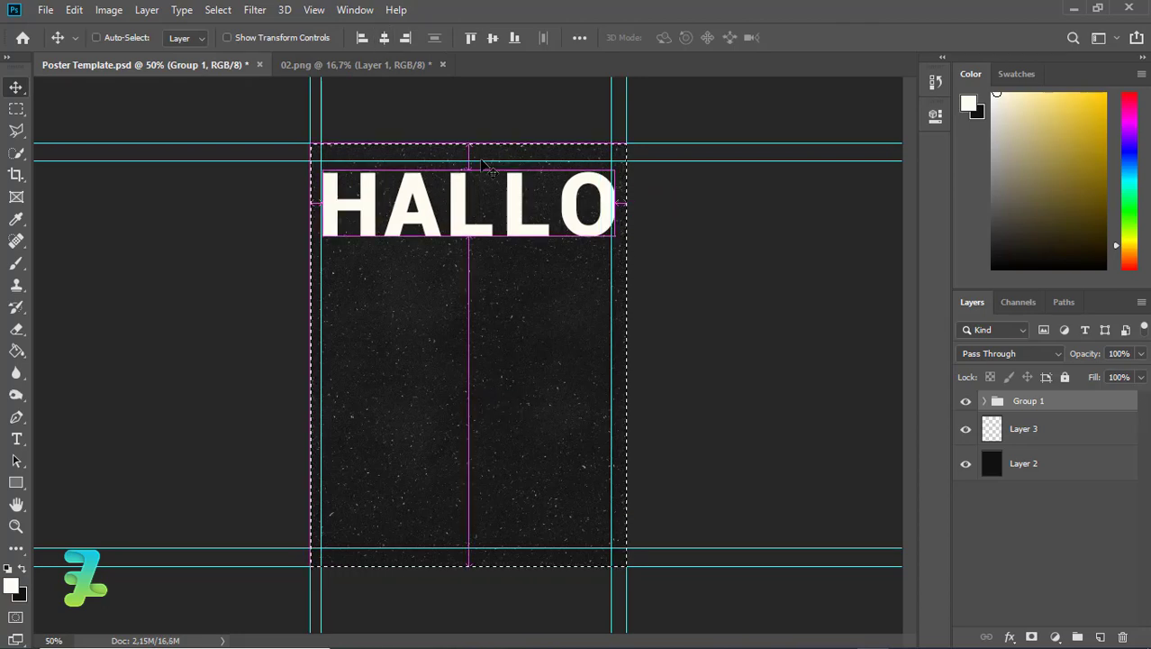
key("ctrl+d")
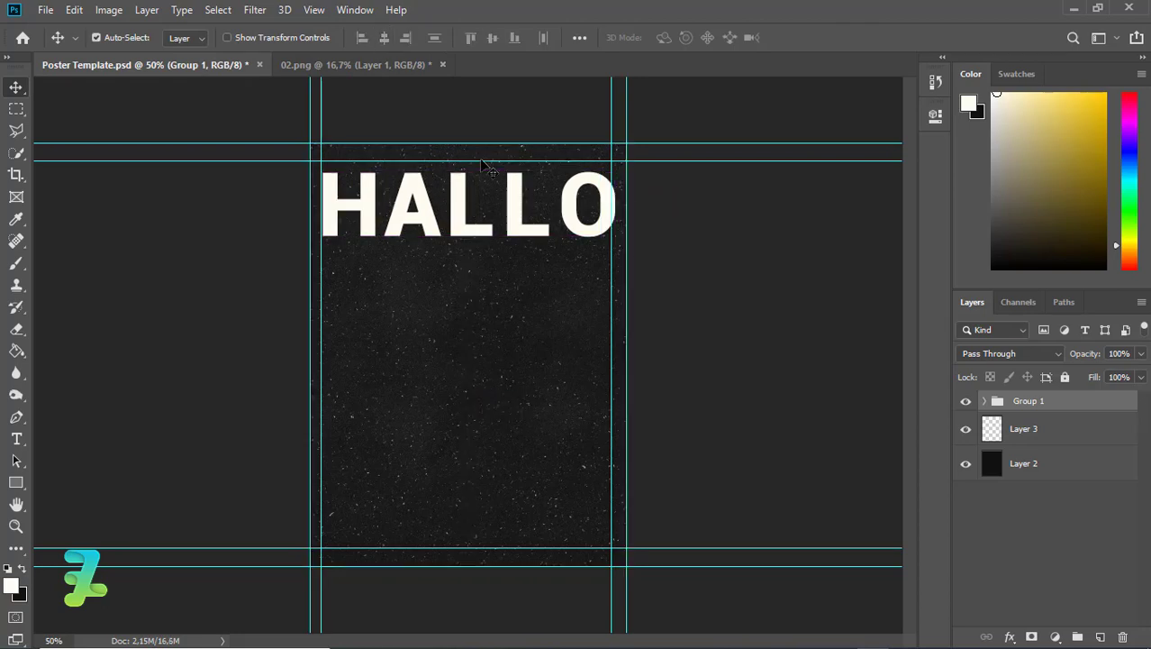
key("ctrl+plus")
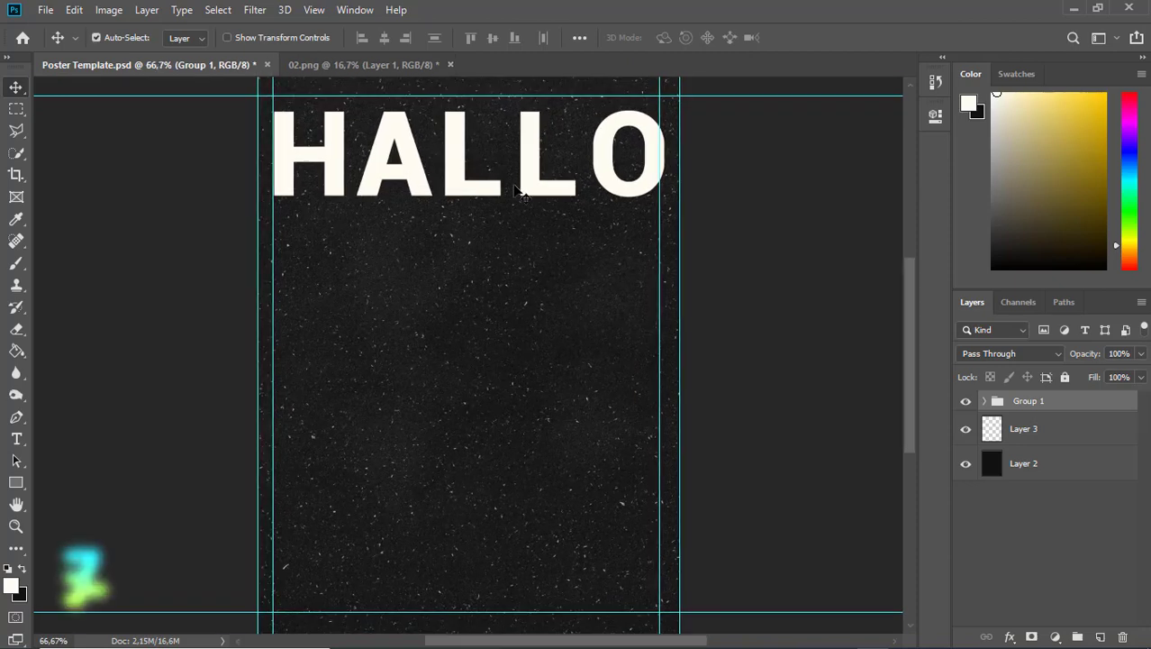
Scale the HALLO group down to 98.90% and center it horizontally on the poster canvas.
left_click_drag(911, 343, 842, 305)
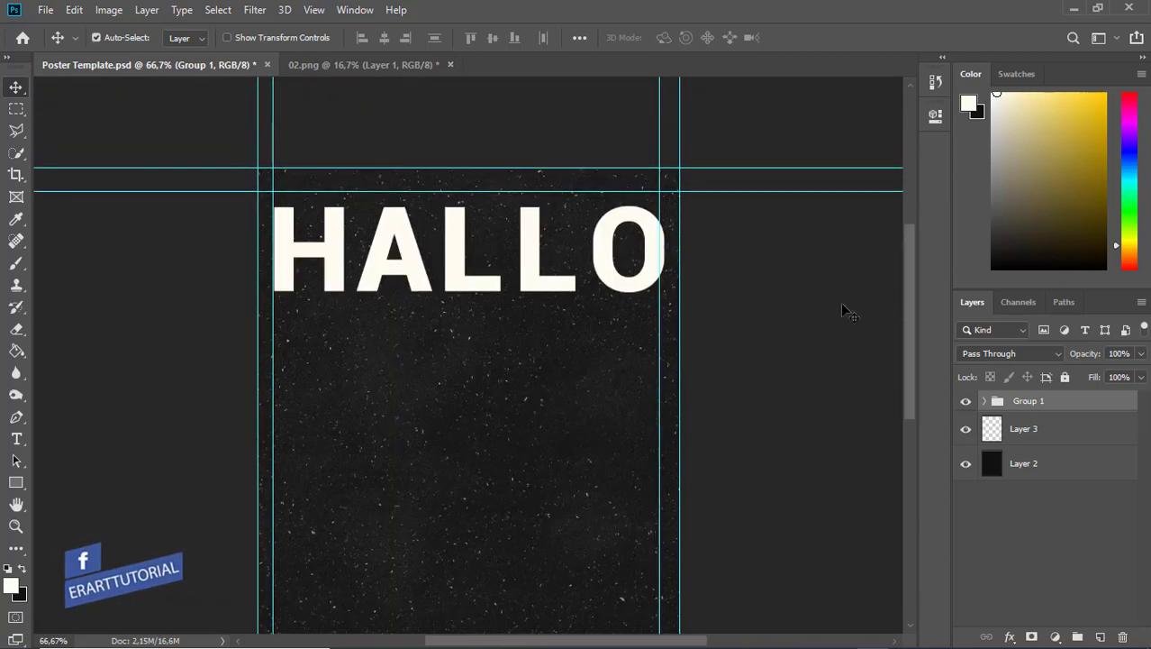
key("ctrl")
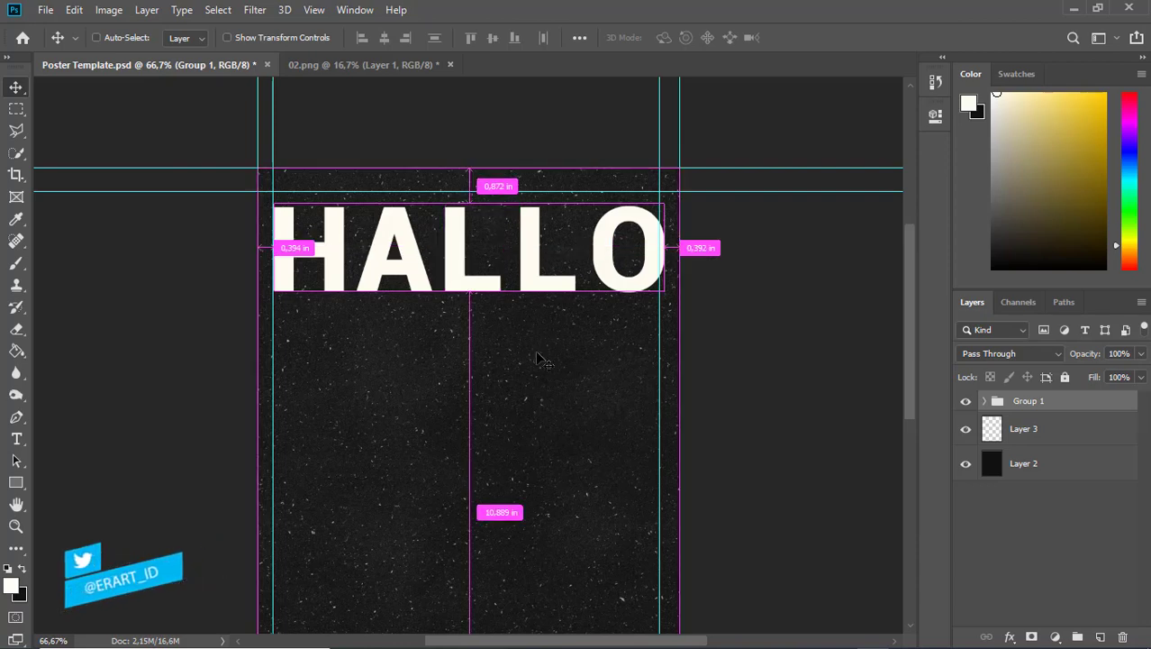
key("ctrl+t")
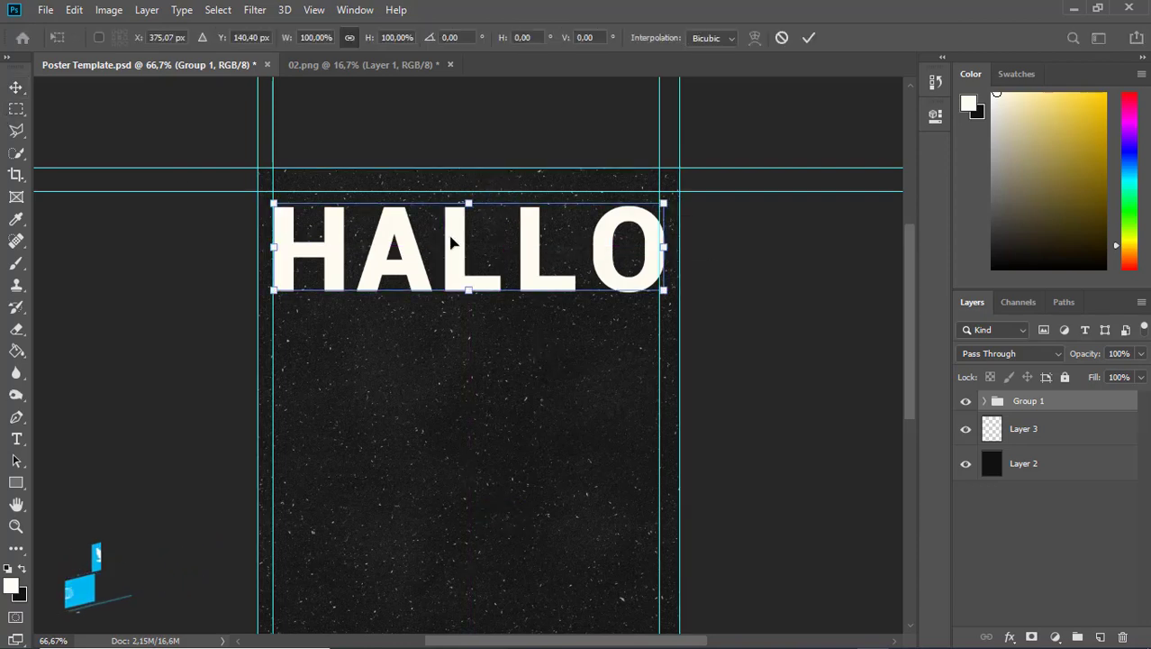
left_click_drag(663, 203, 662, 204)
key("Return")
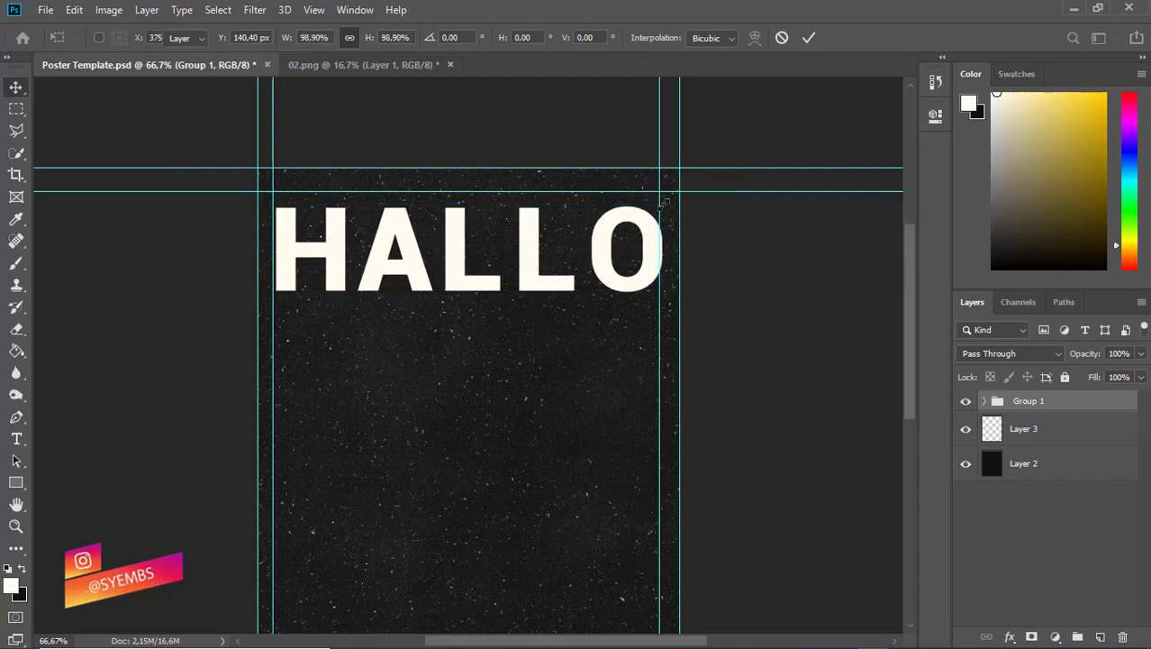
key("ctrl+a")
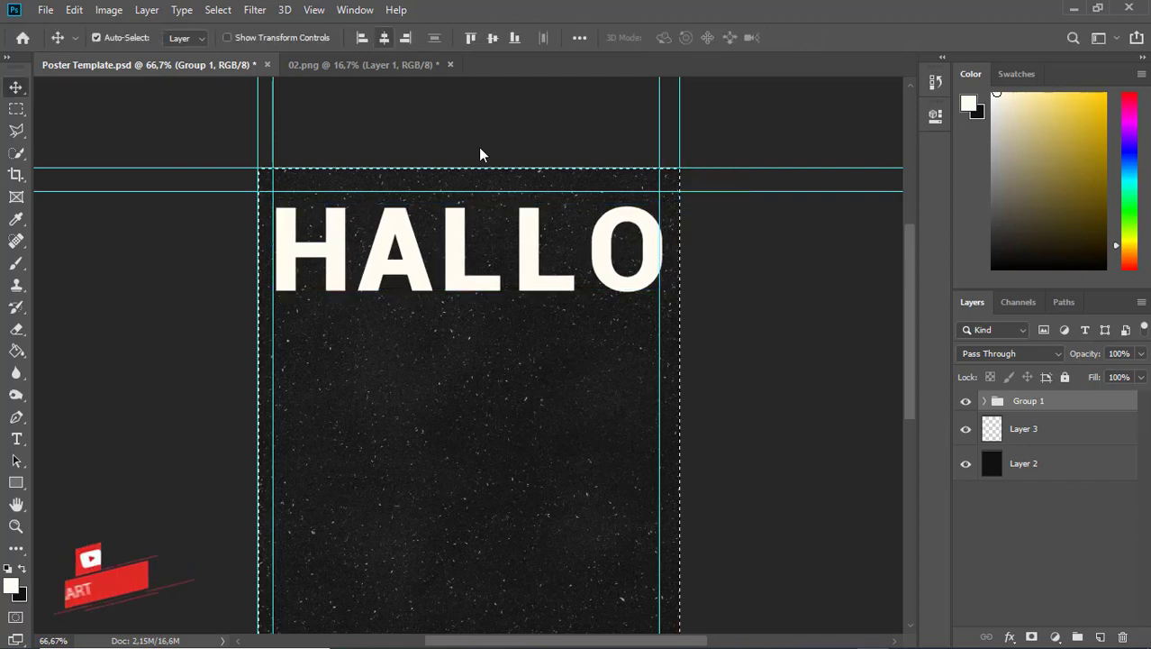
key("ctrl+d")
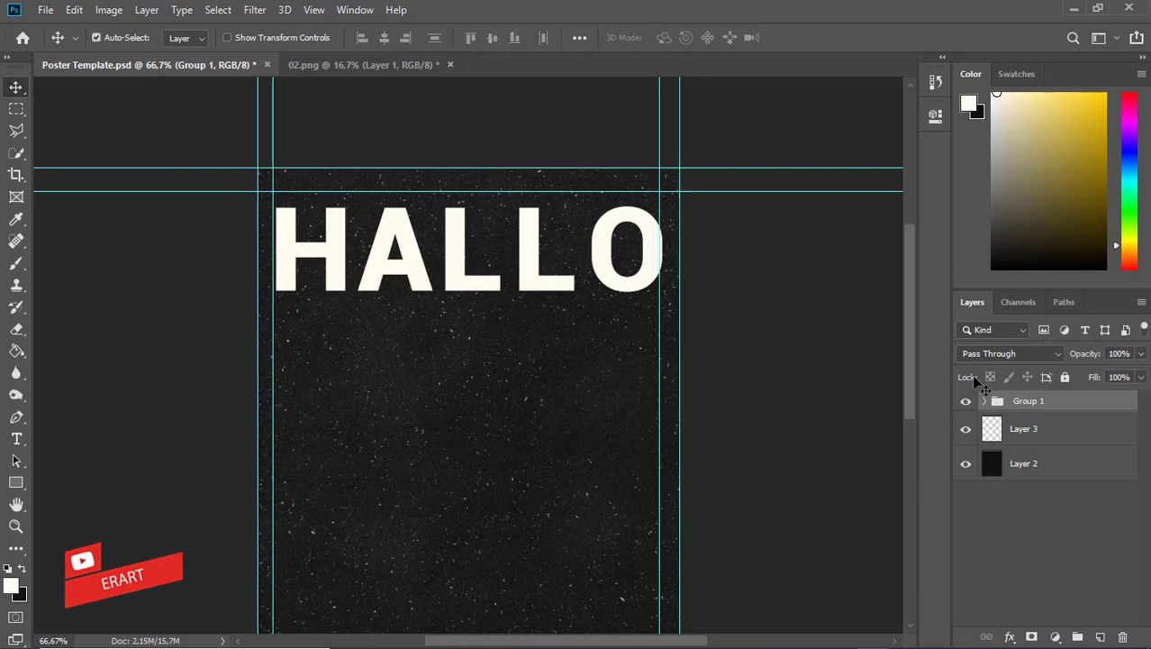
Convert each of the five letter layers in the HALLO group, H, A, L, L copy and O, to a separate smart object.
left_click(985, 402)
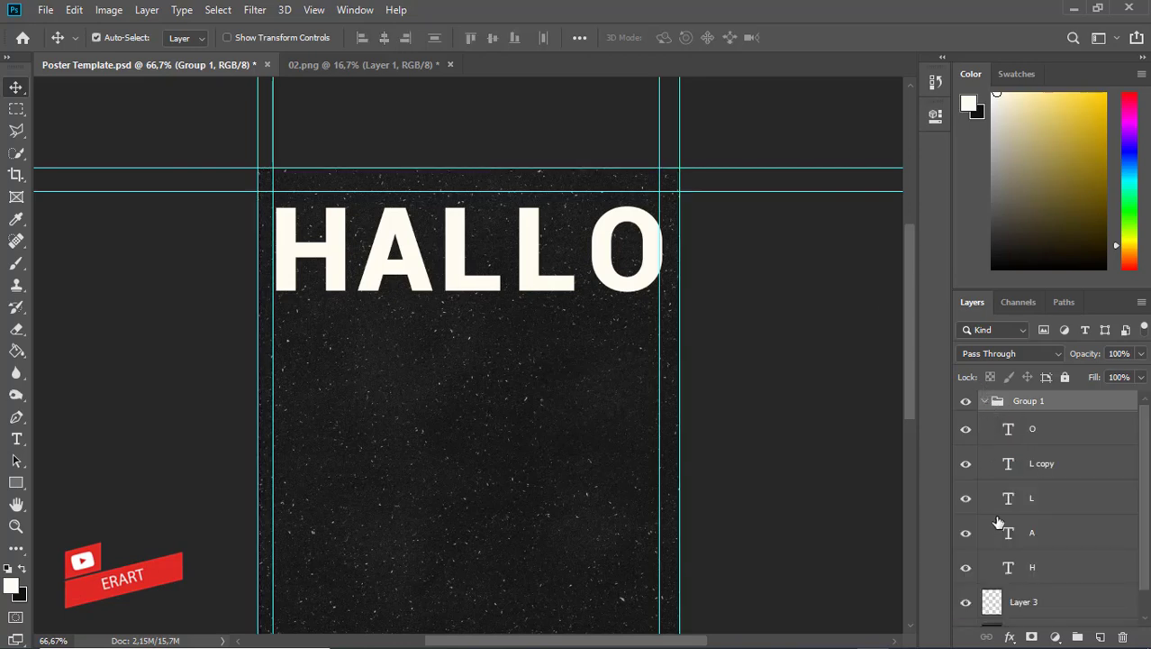
right_click(1034, 573)
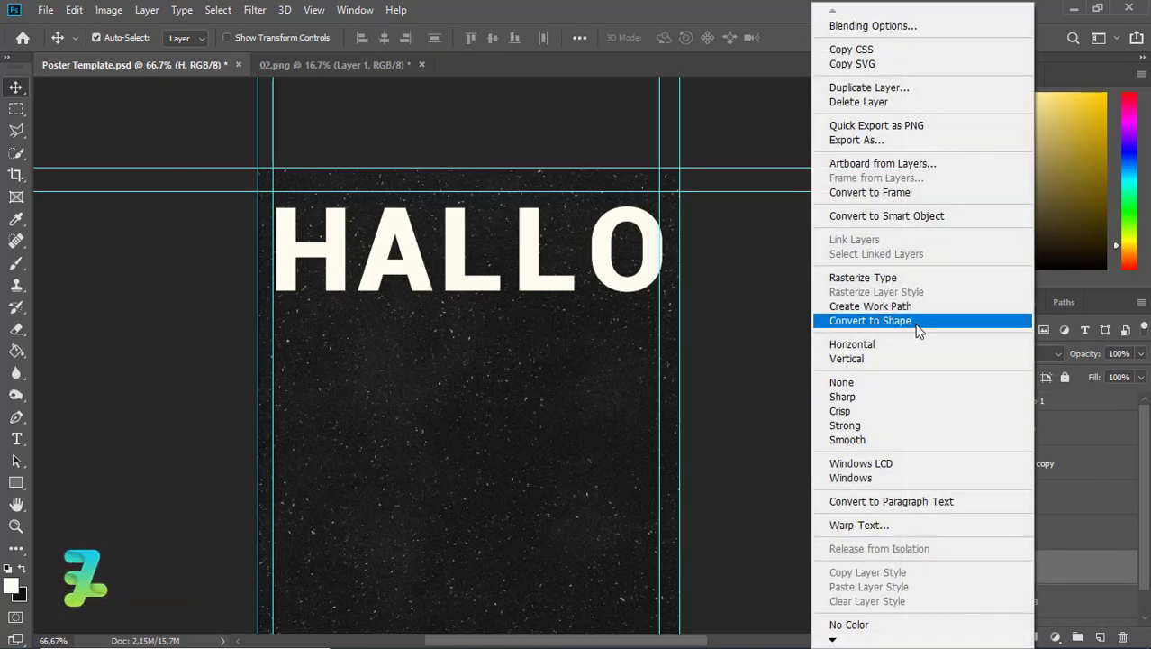
left_click(886, 216)
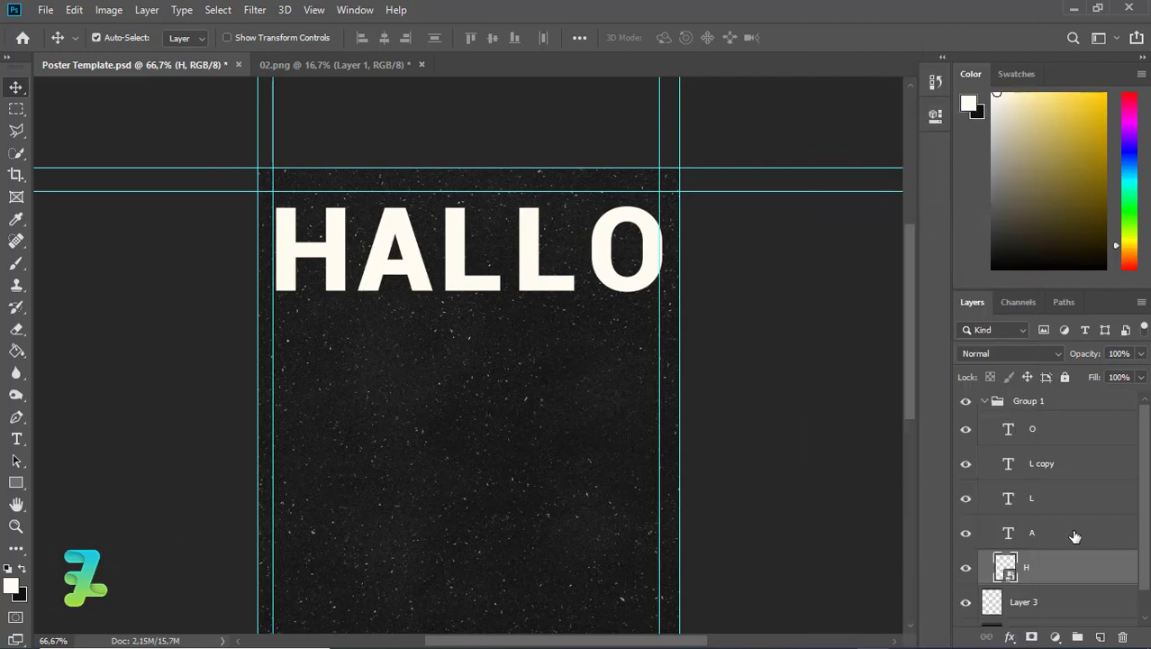
left_click(1074, 535)
right_click(1074, 535)
left_click(927, 214)
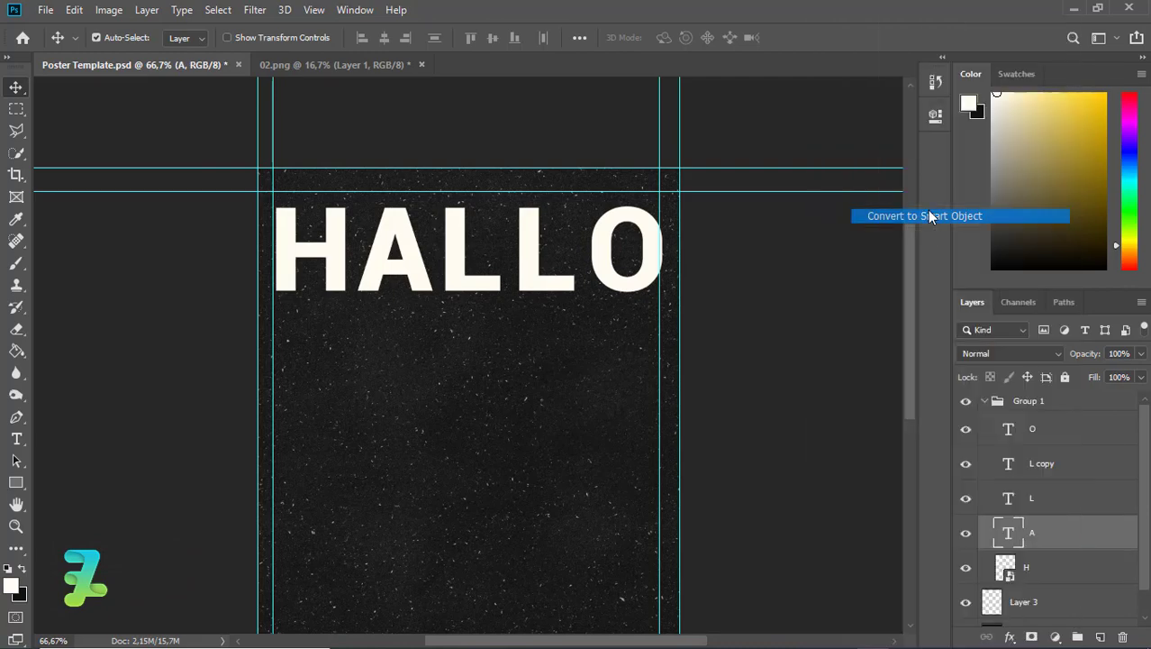
right_click(1029, 501)
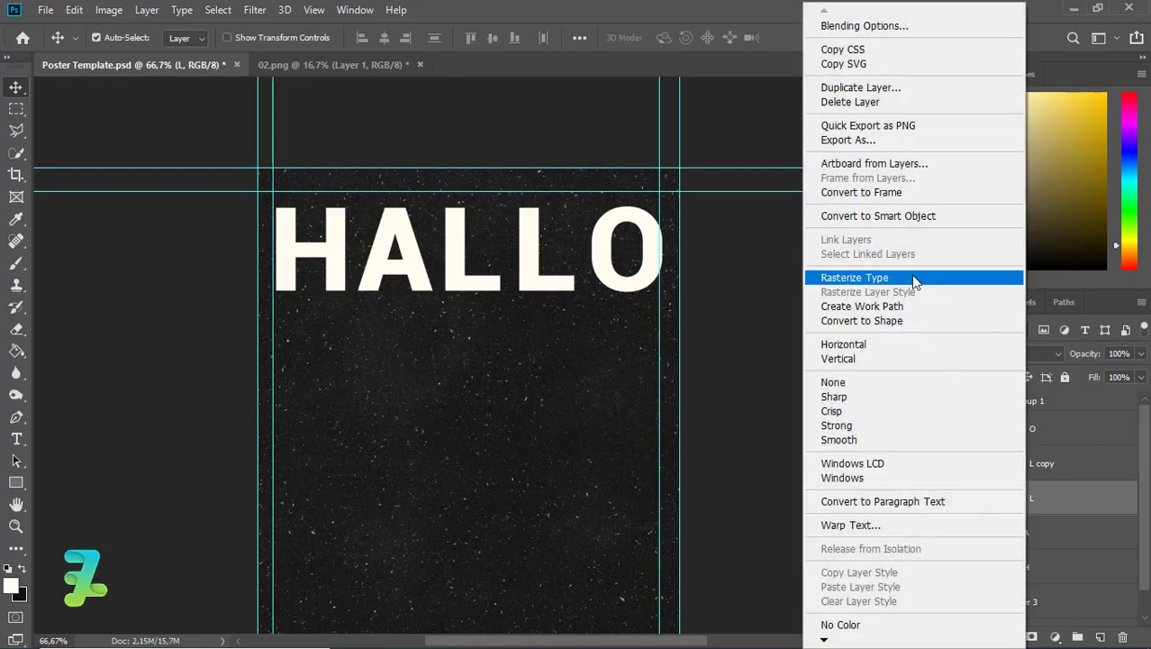
left_click(879, 216)
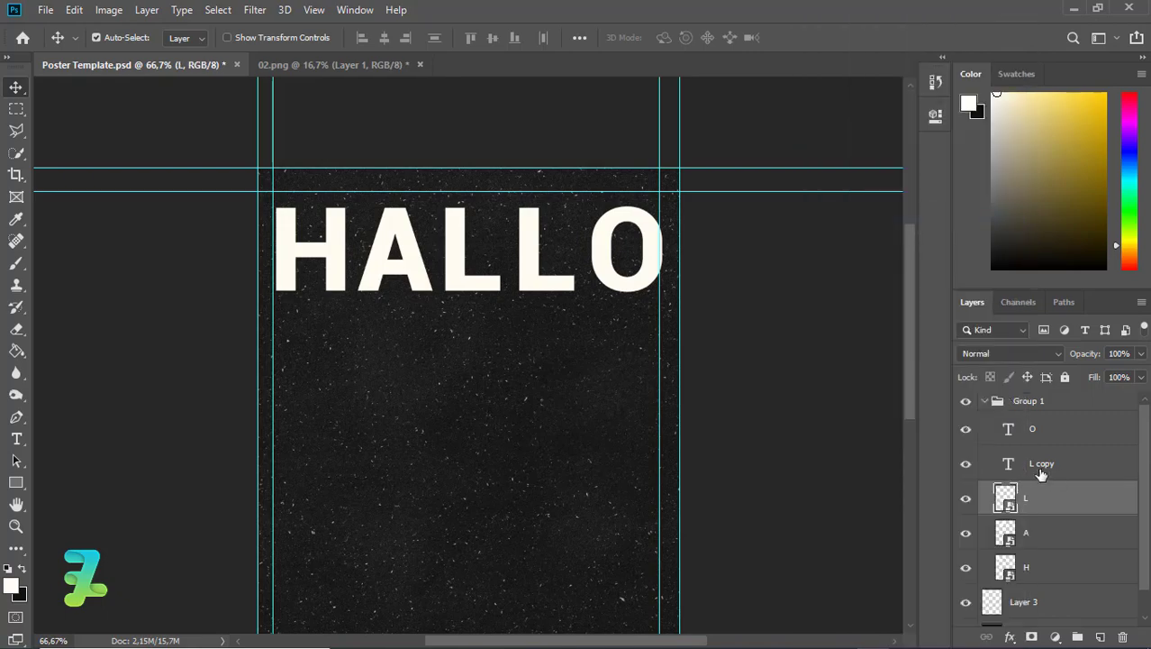
right_click(1042, 475)
left_click(898, 216)
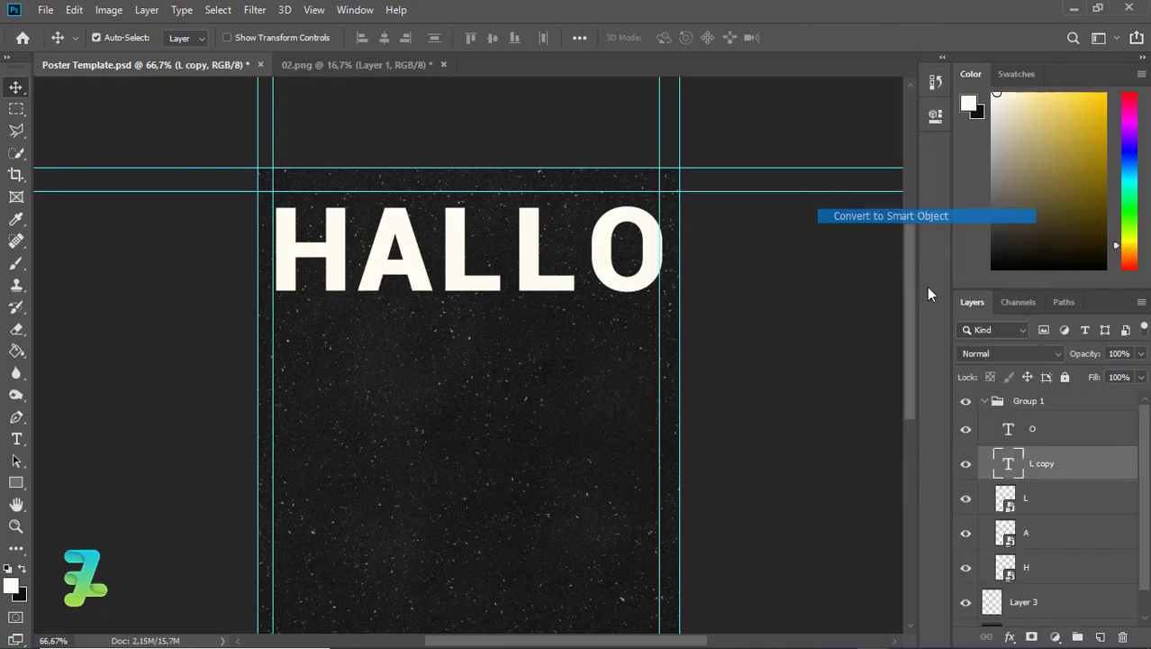
right_click(1036, 429)
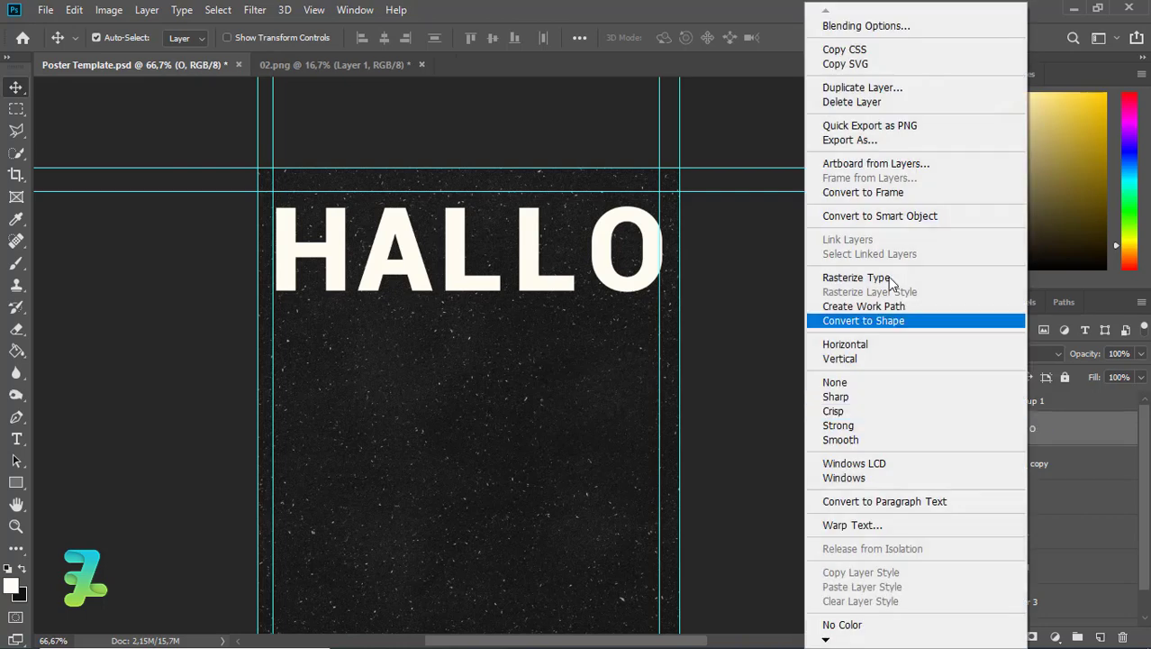
left_click(863, 216)
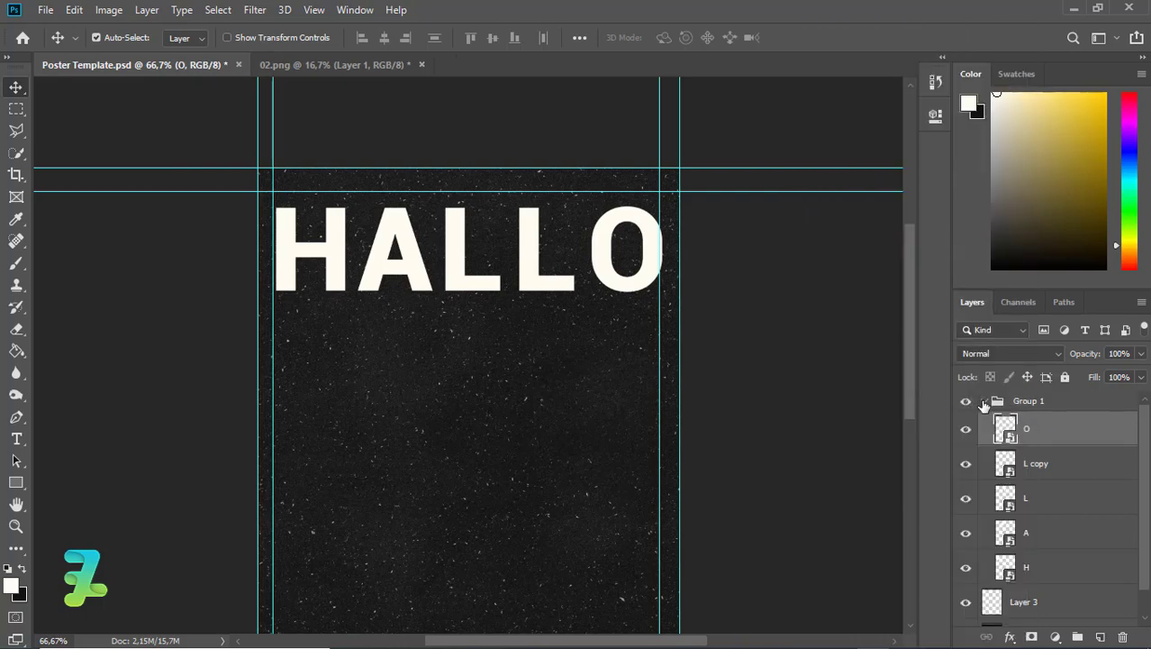
Duplicate the HALLO group four times and stack the copies below the original in evenly spaced rows.
left_click(986, 401)
left_click(984, 401)
key("ctrl+j")
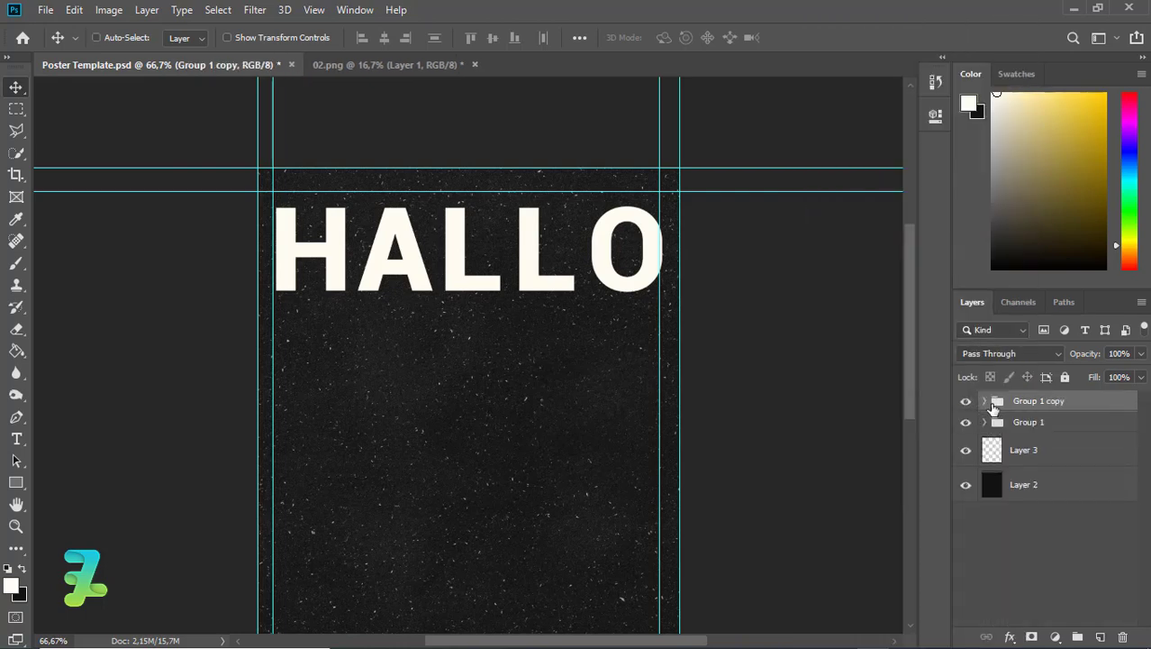
key("ctrl+minus")
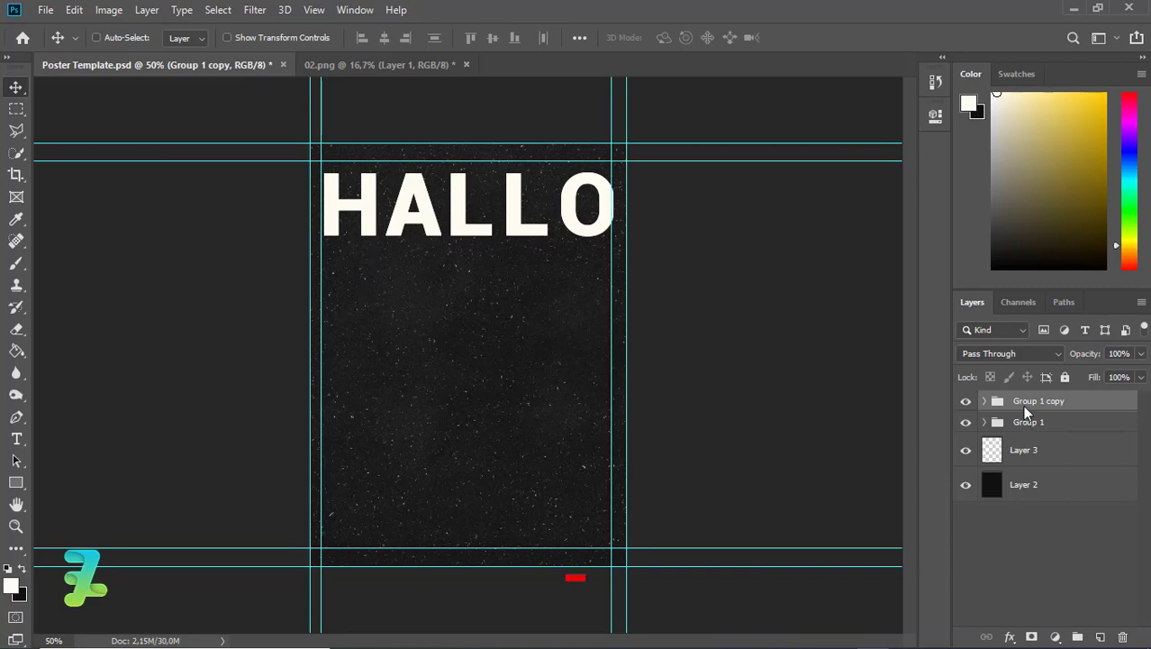
key("ctrl+p")
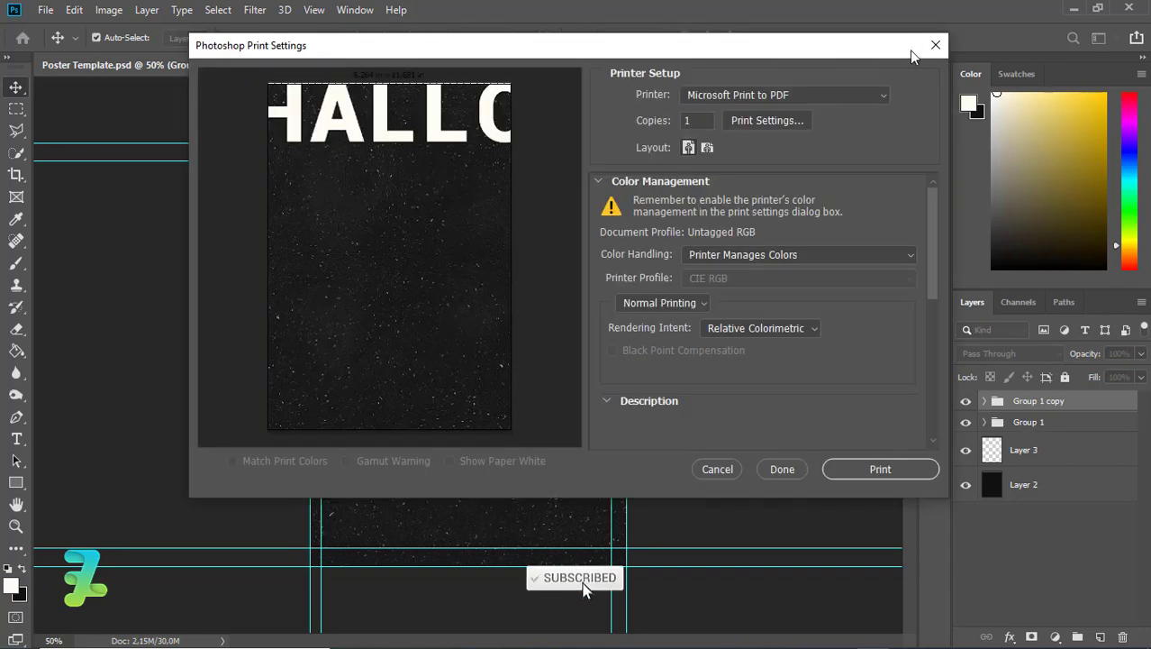
left_click(935, 45)
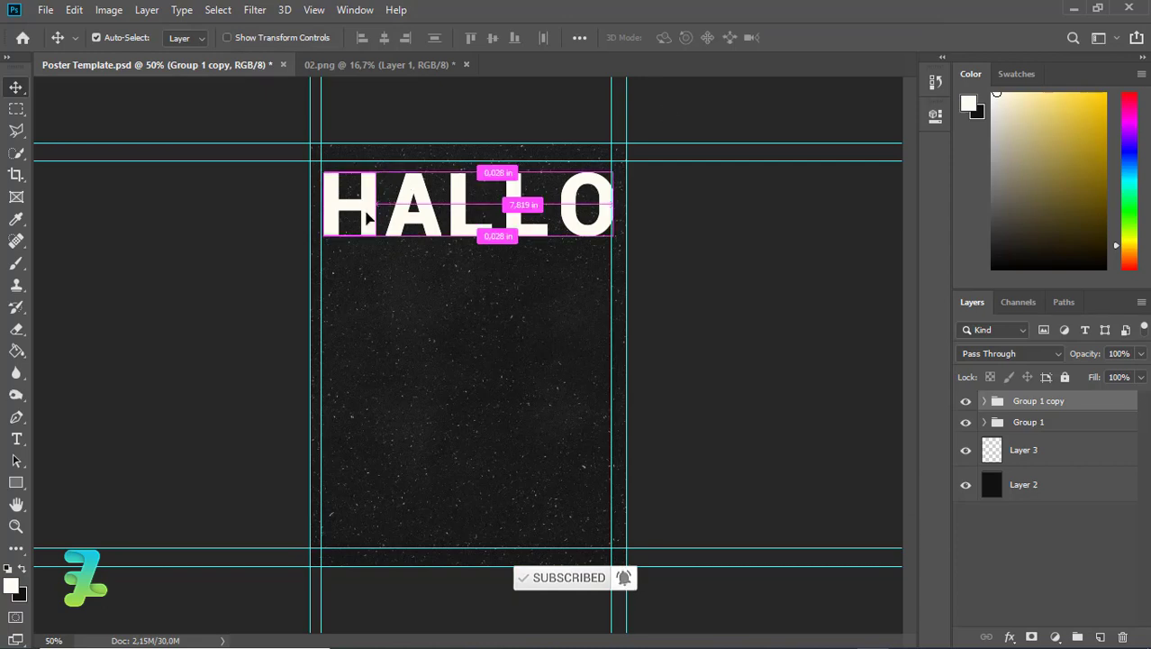
left_click_drag(367, 216, 373, 487)
key("ctrl+j")
key("ctrl+j")
left_click(372, 408)
key("ctrl+j")
left_click(445, 515)
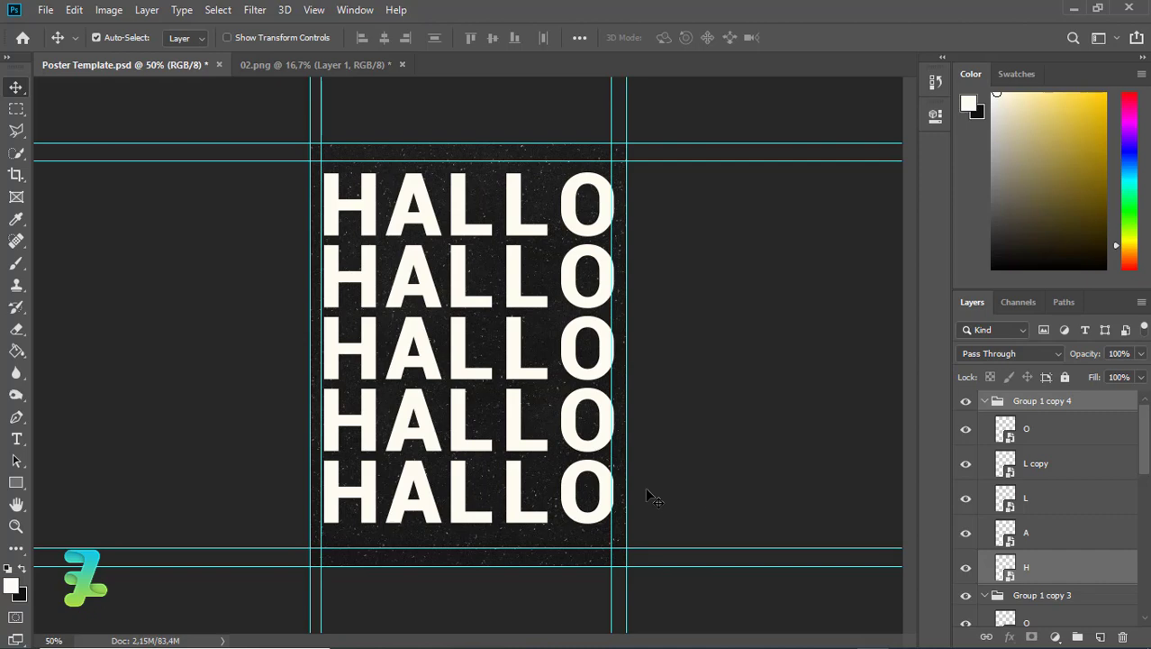
Collapse the duplicated HALLO groups in the layer list.
left_click(987, 400)
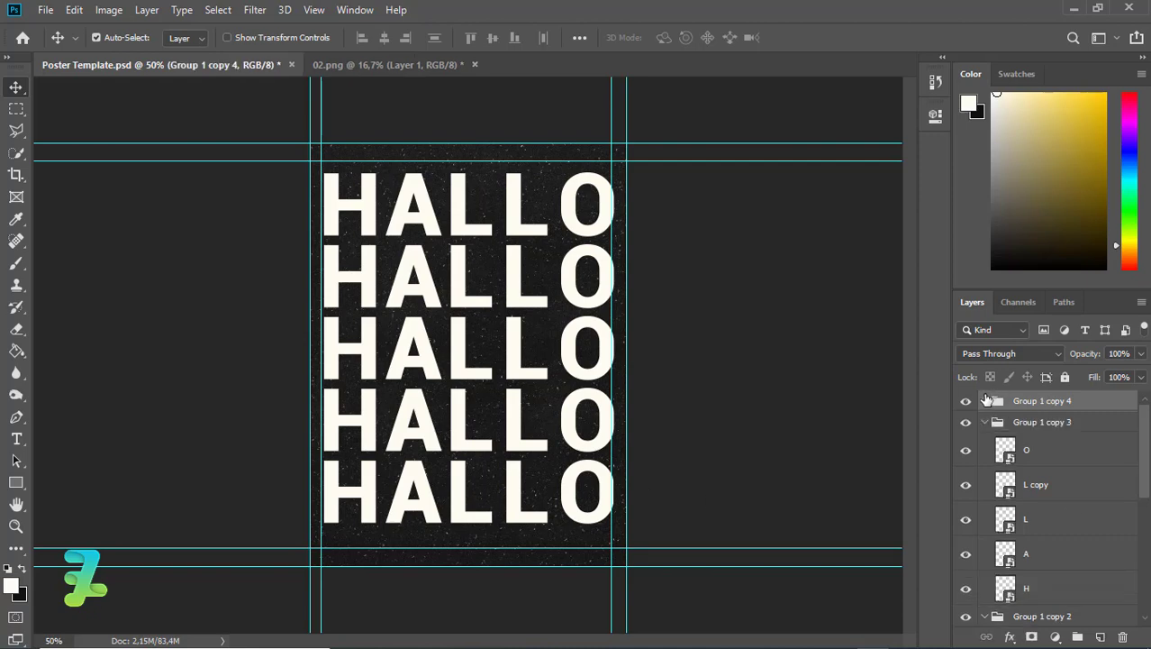
left_click(986, 421)
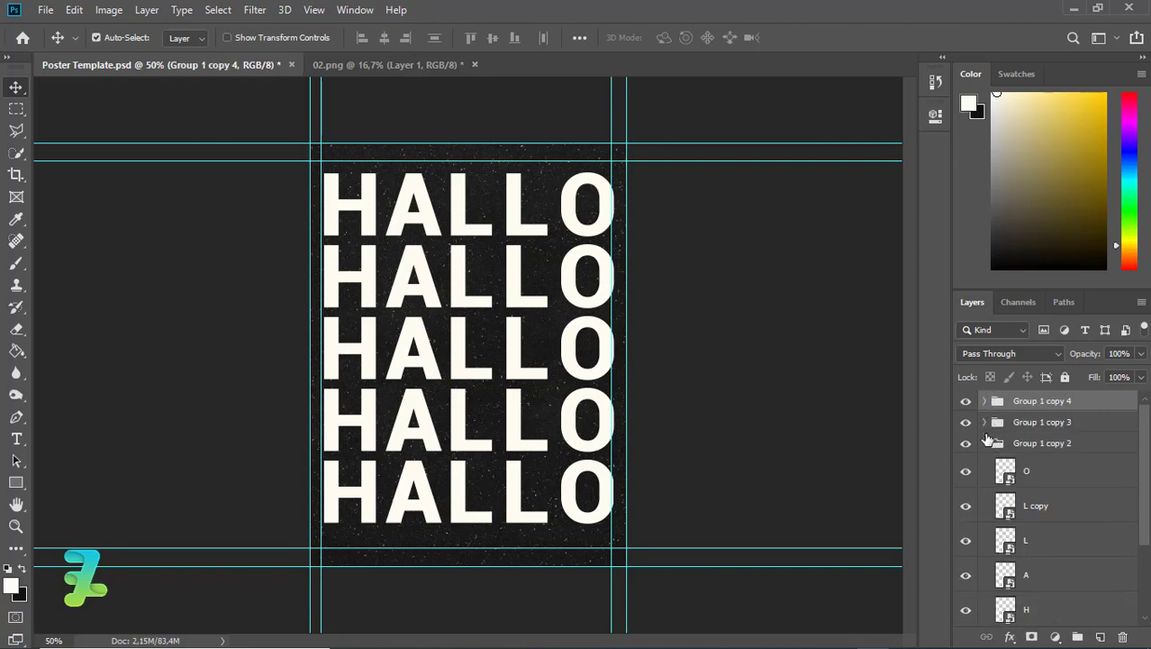
left_click(989, 447)
left_click(986, 444)
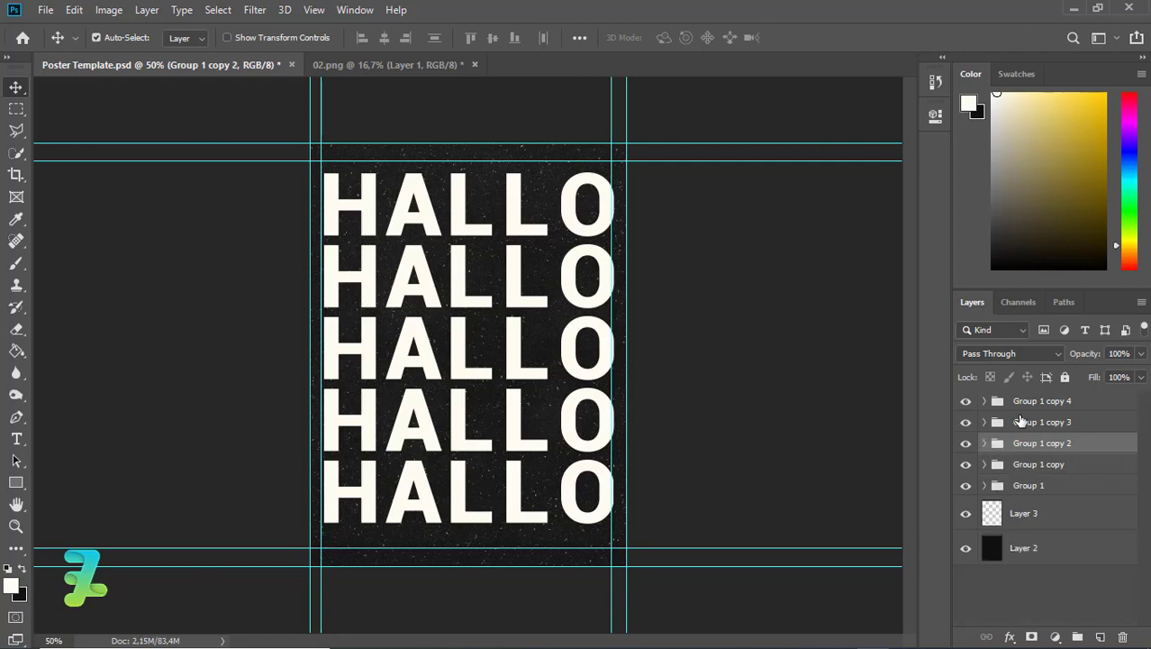
Toggle the visibility of the HALLO groups one by one to check which row each group holds.
left_click(971, 412)
left_click(966, 401)
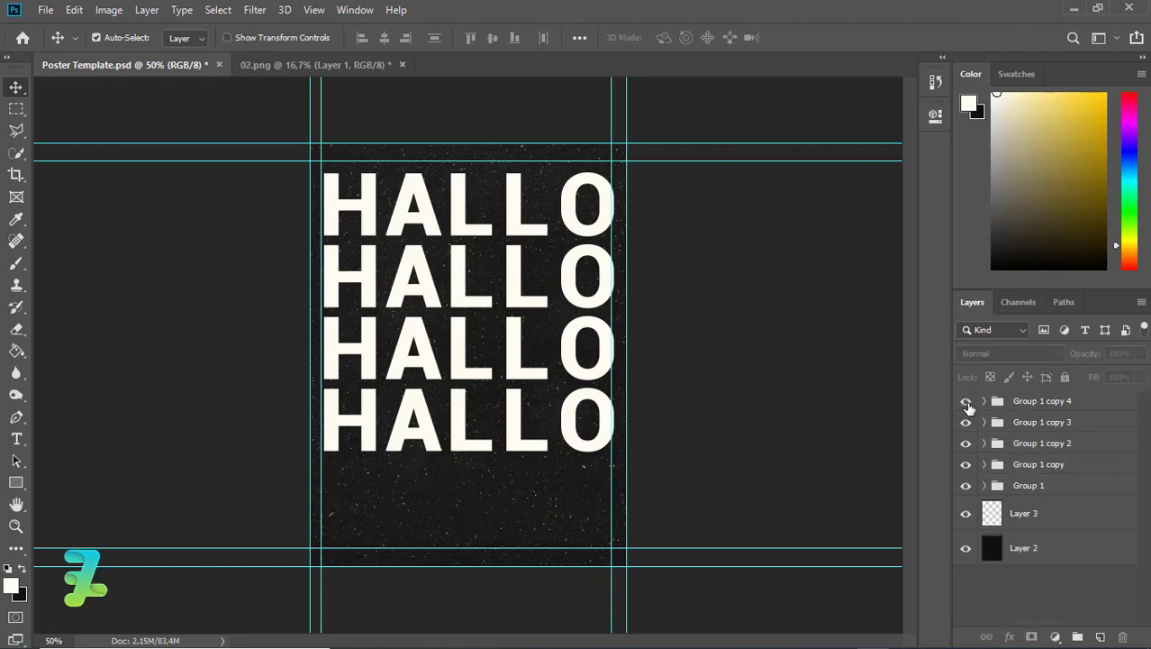
left_click(965, 401)
left_click(998, 402)
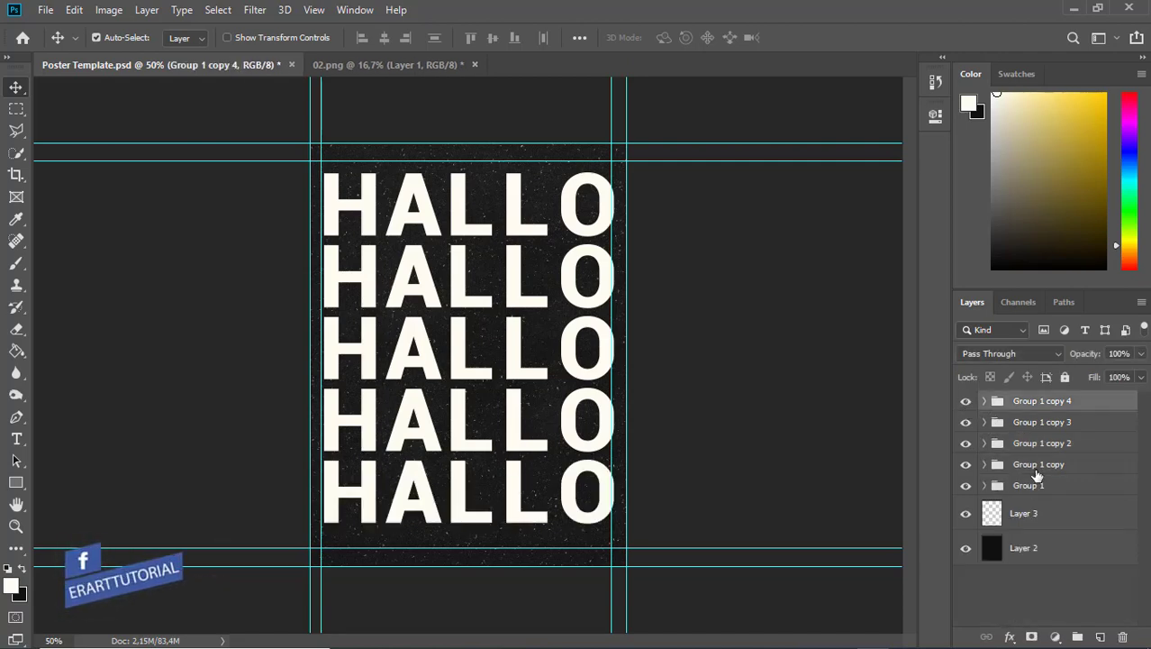
left_click(966, 464)
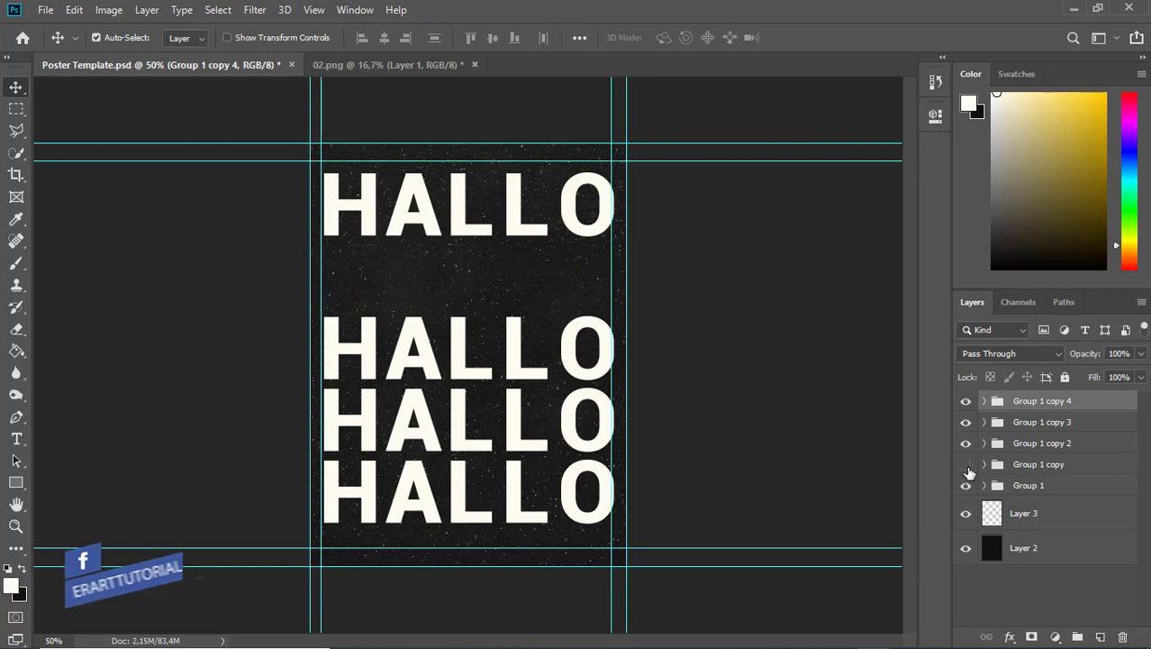
left_click(966, 464)
left_click(966, 485)
left_click(966, 486)
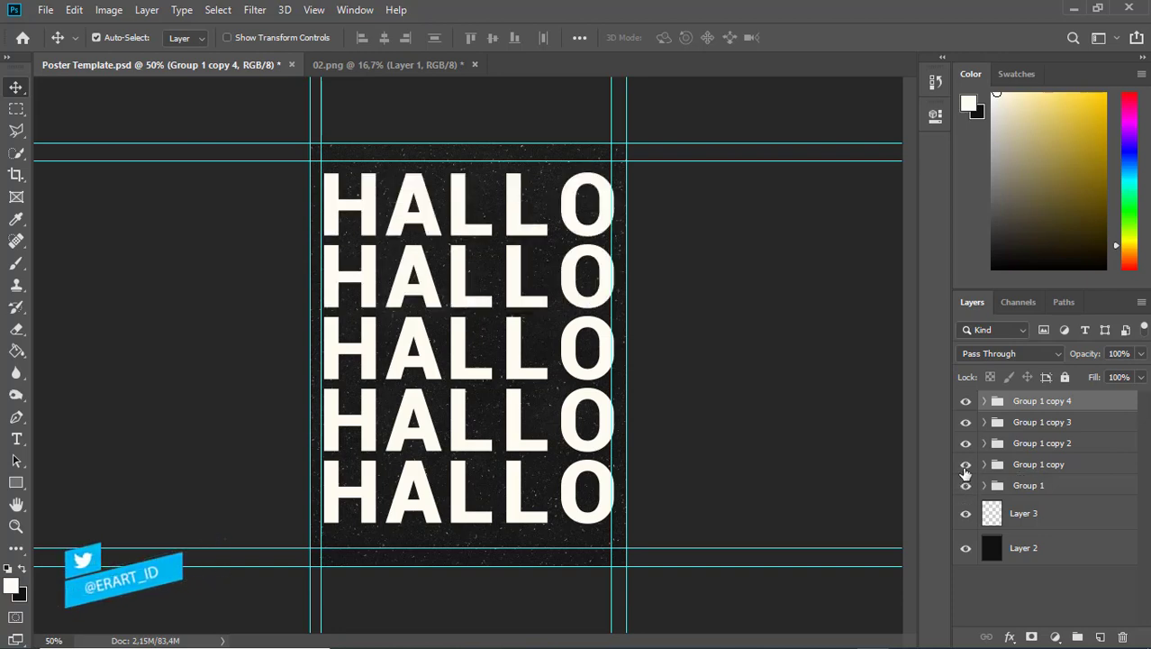
left_click(966, 464)
left_click(966, 462)
left_click(965, 446)
left_click(966, 444)
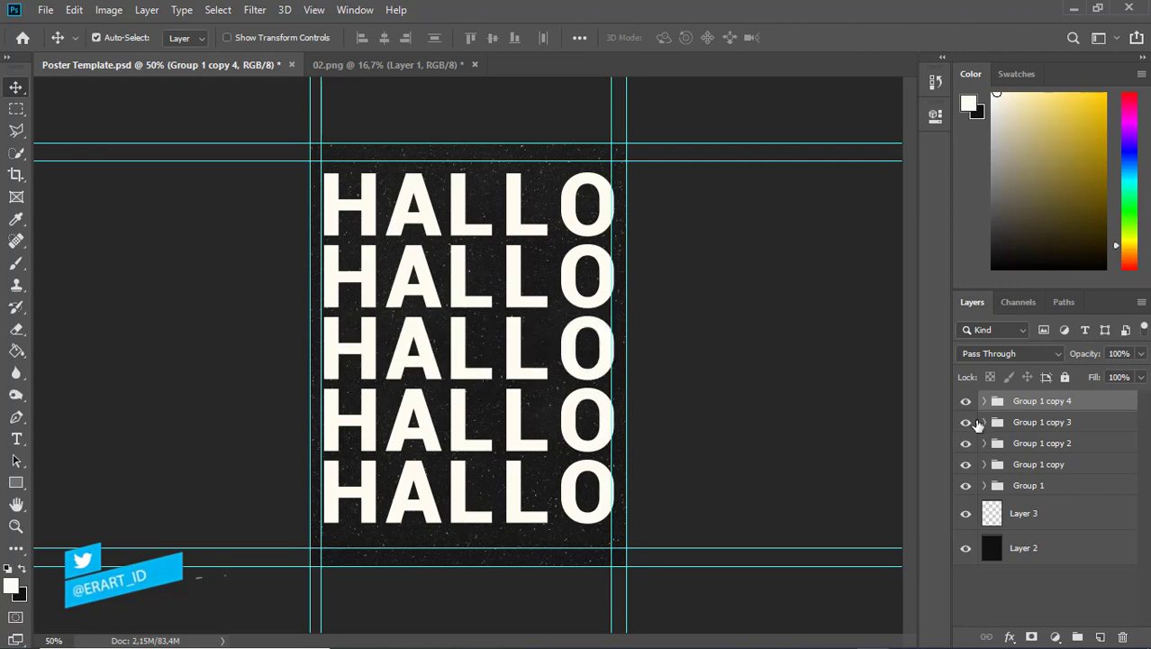
Add a new empty layer above the H in Group 1 and clip it to the H with a clipping mask.
left_click(1049, 488, "shift")
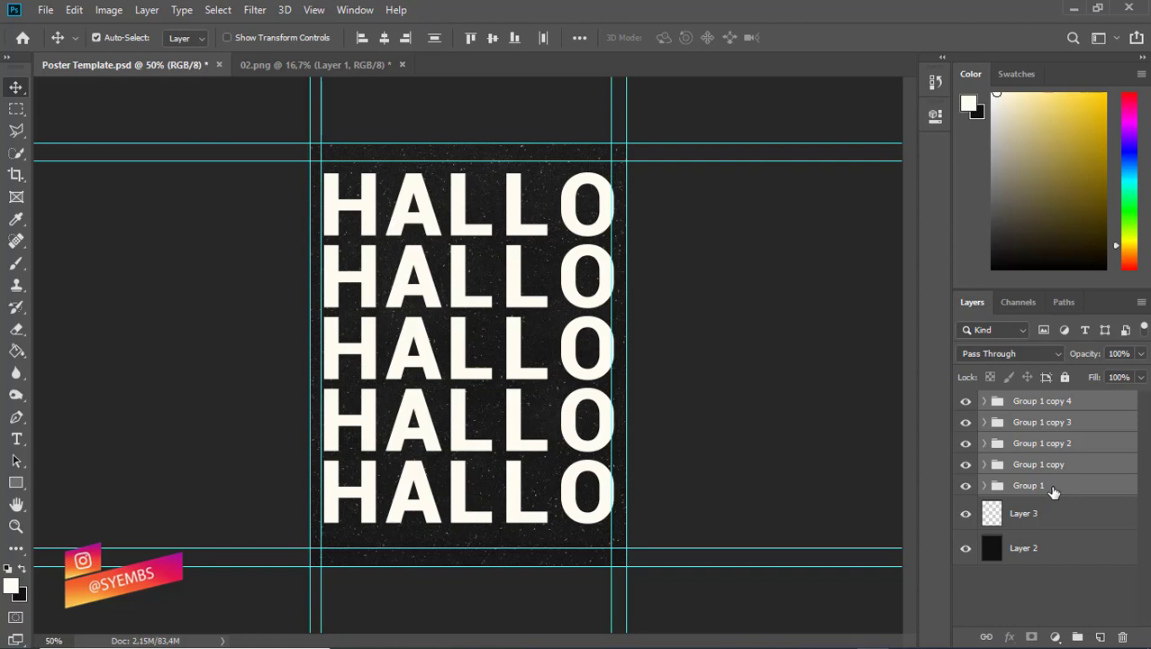
left_click(1054, 491)
left_click(985, 487)
left_click_drag(1145, 482, 1146, 539)
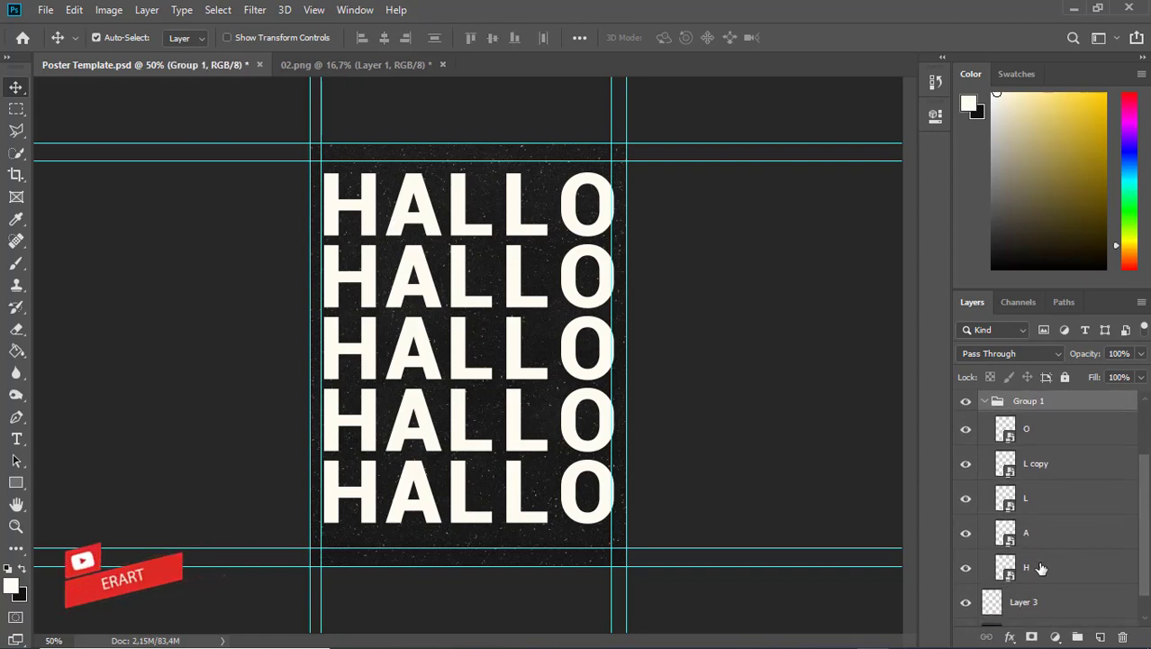
left_click(1045, 569)
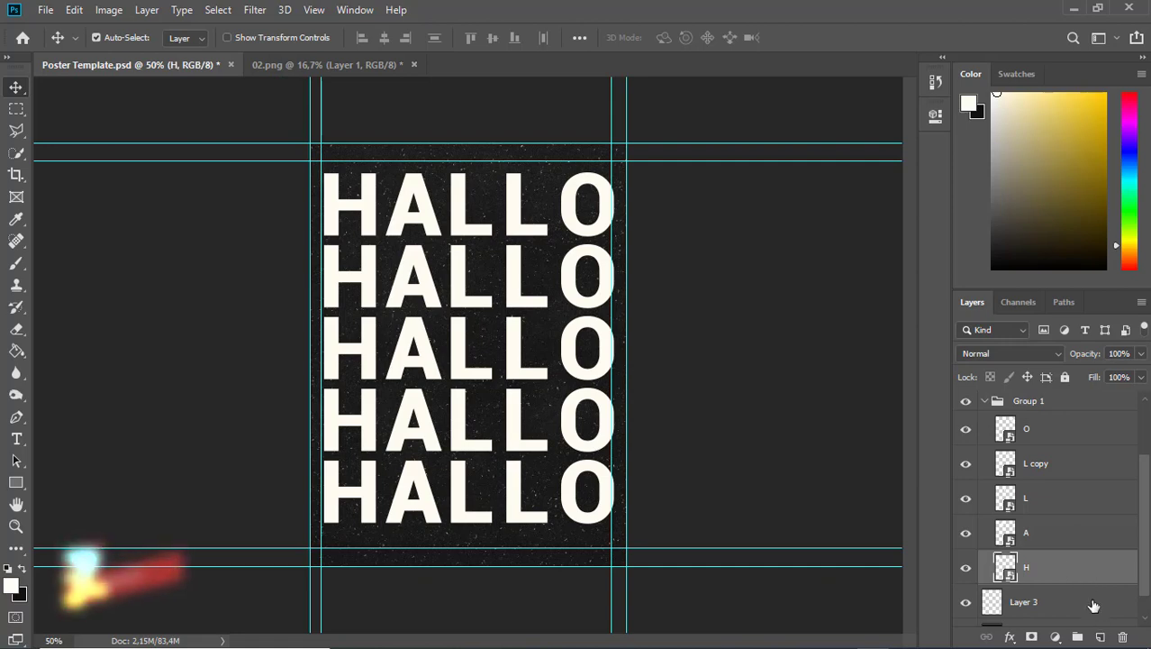
left_click(1100, 637)
right_click(1082, 563)
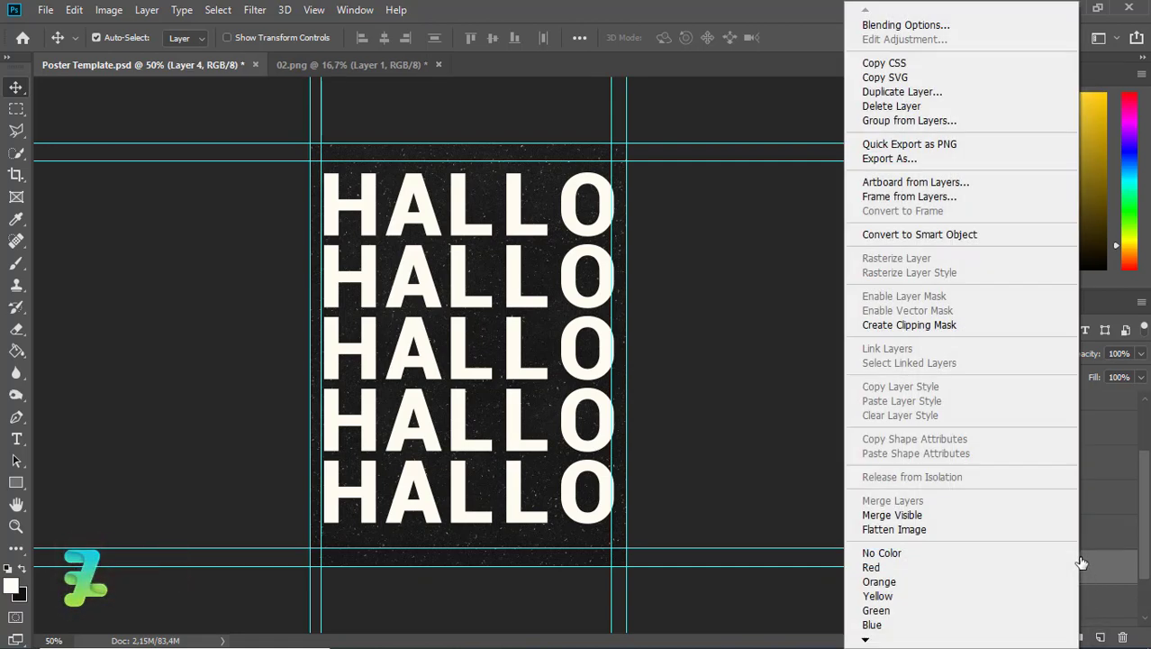
left_click(884, 326)
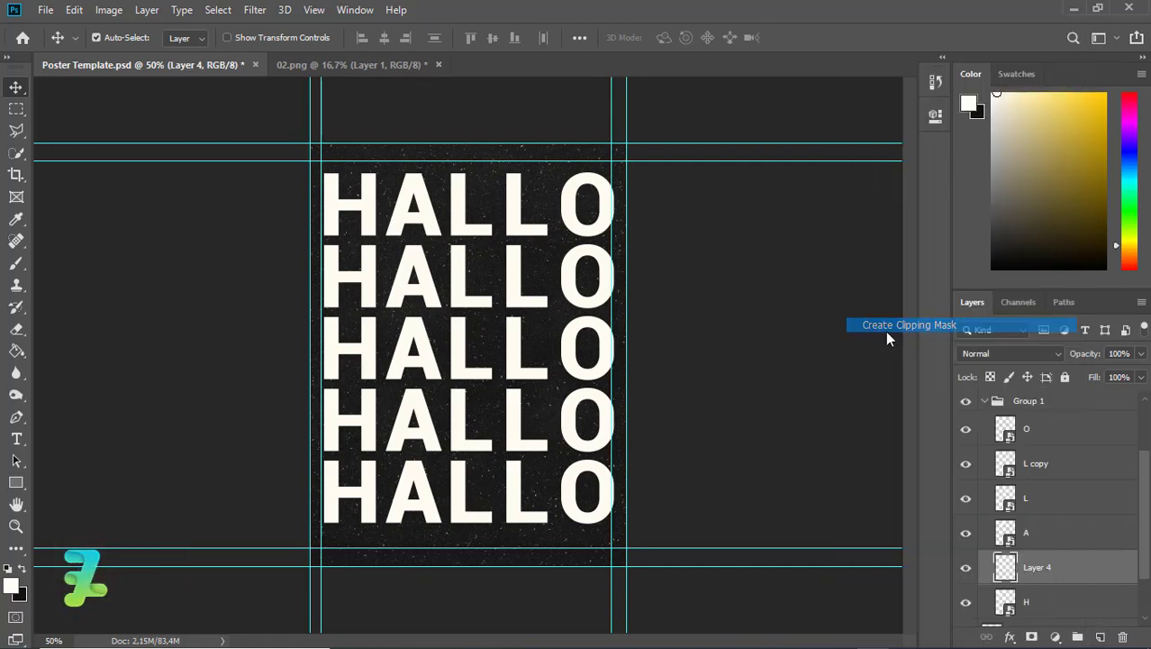
Darken the left side of the first-row H on its clipped layer using a soft black brush at size 600.
left_click(21, 571)
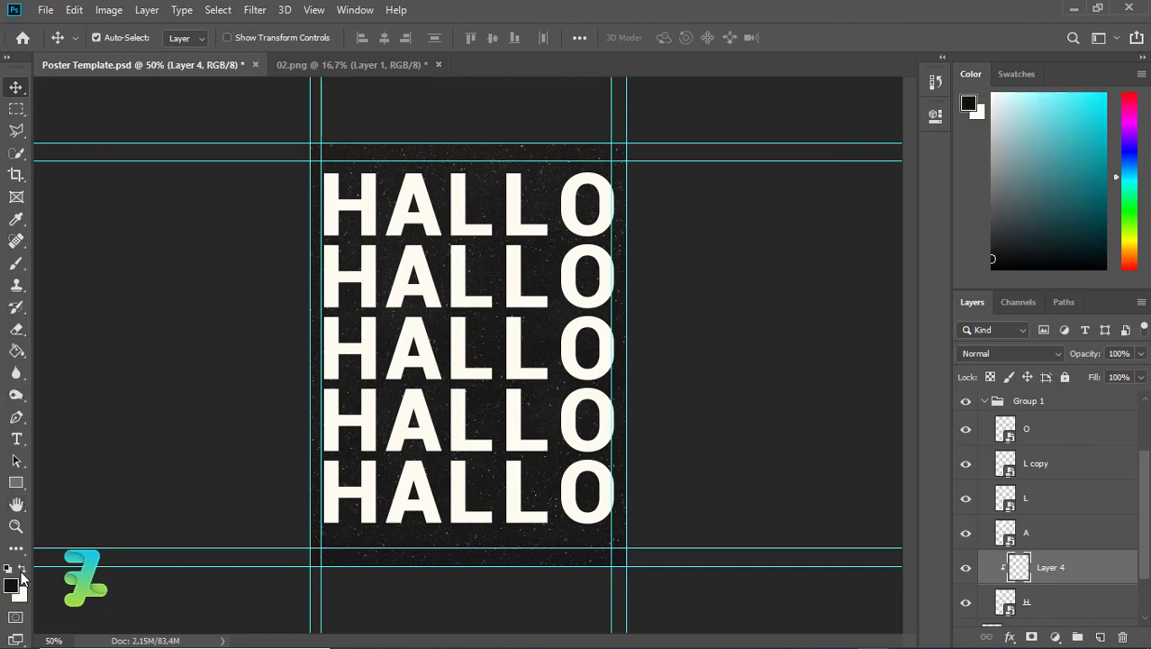
left_click(21, 573)
left_click(22, 573)
left_click(16, 263)
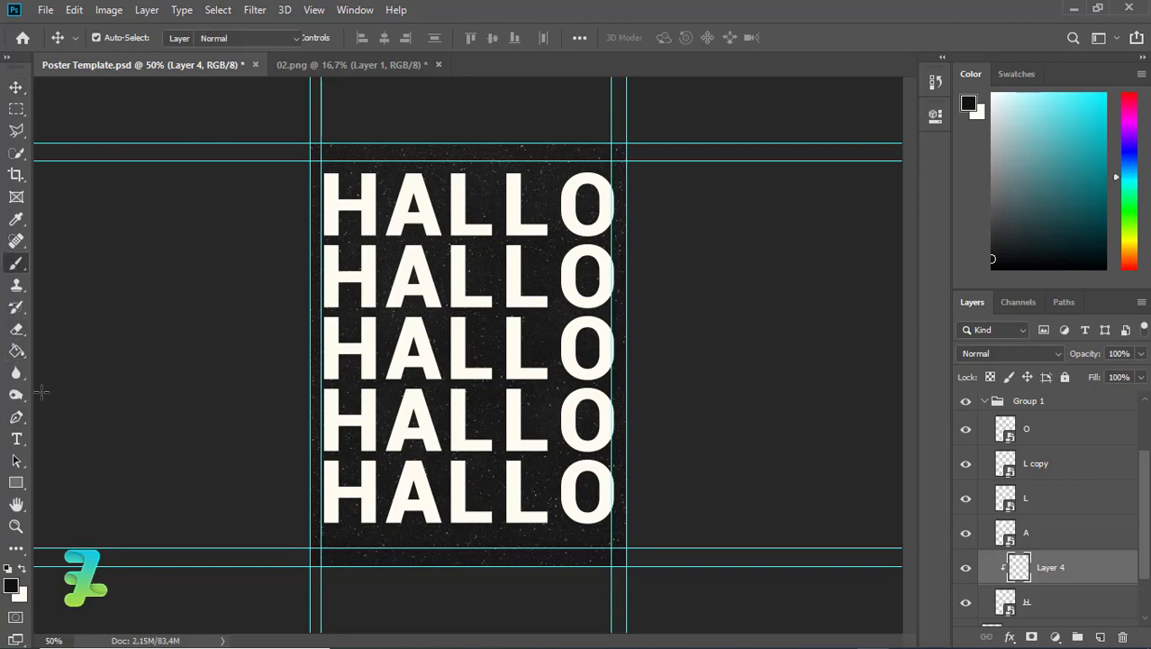
left_click(267, 213)
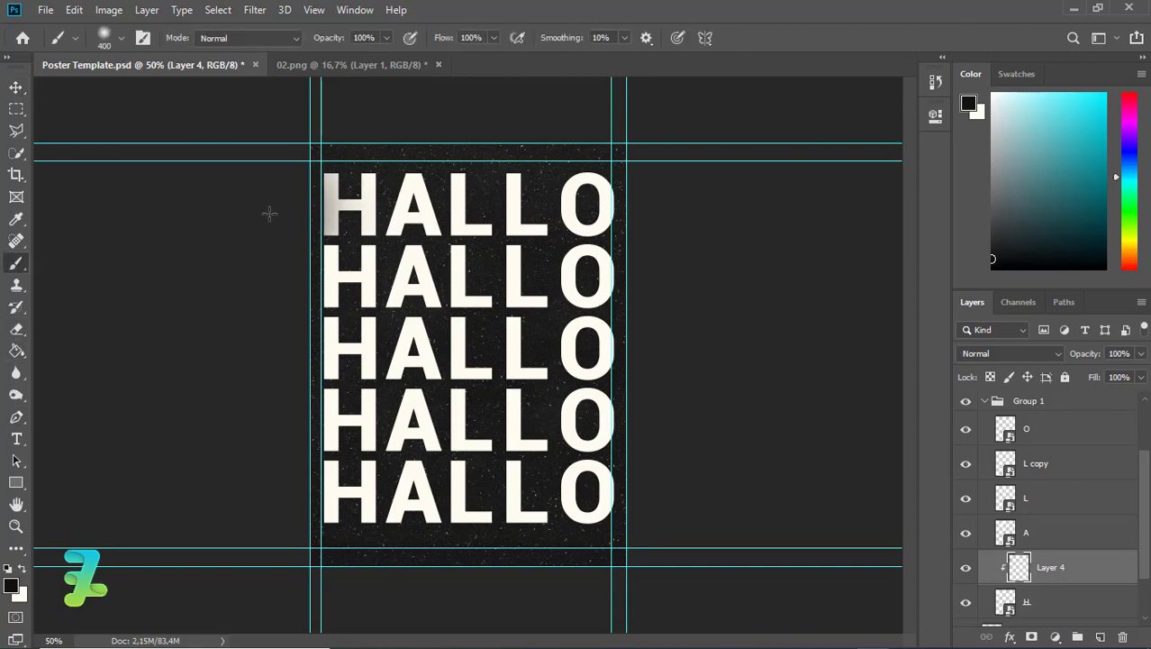
key("ctrl+z")
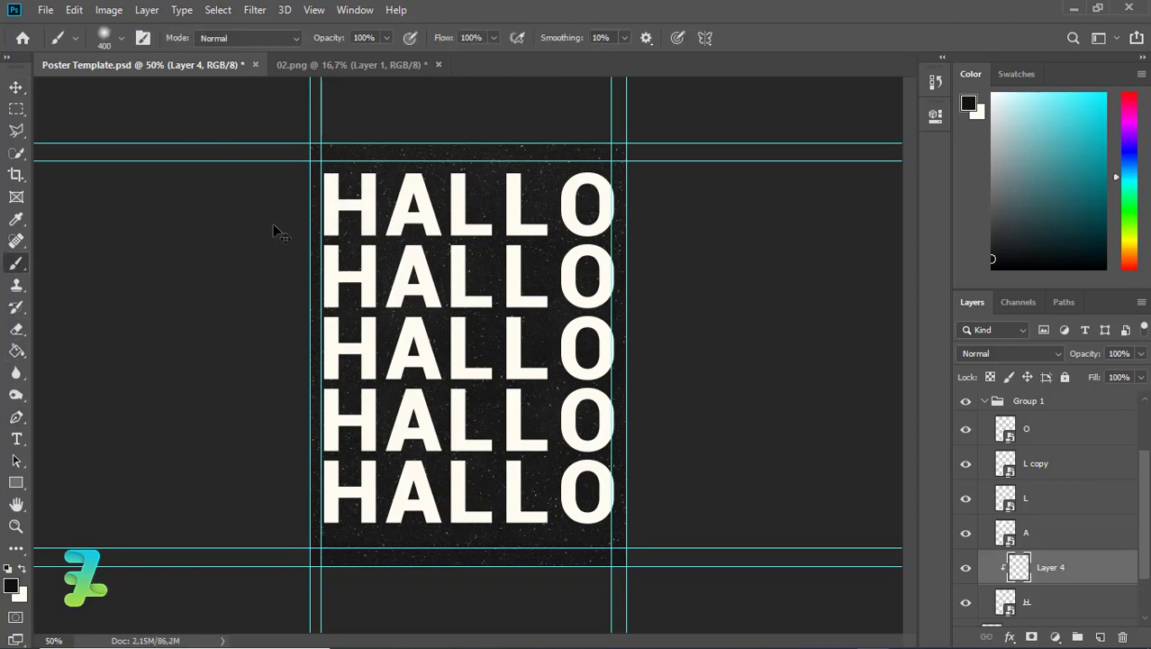
left_click(281, 217)
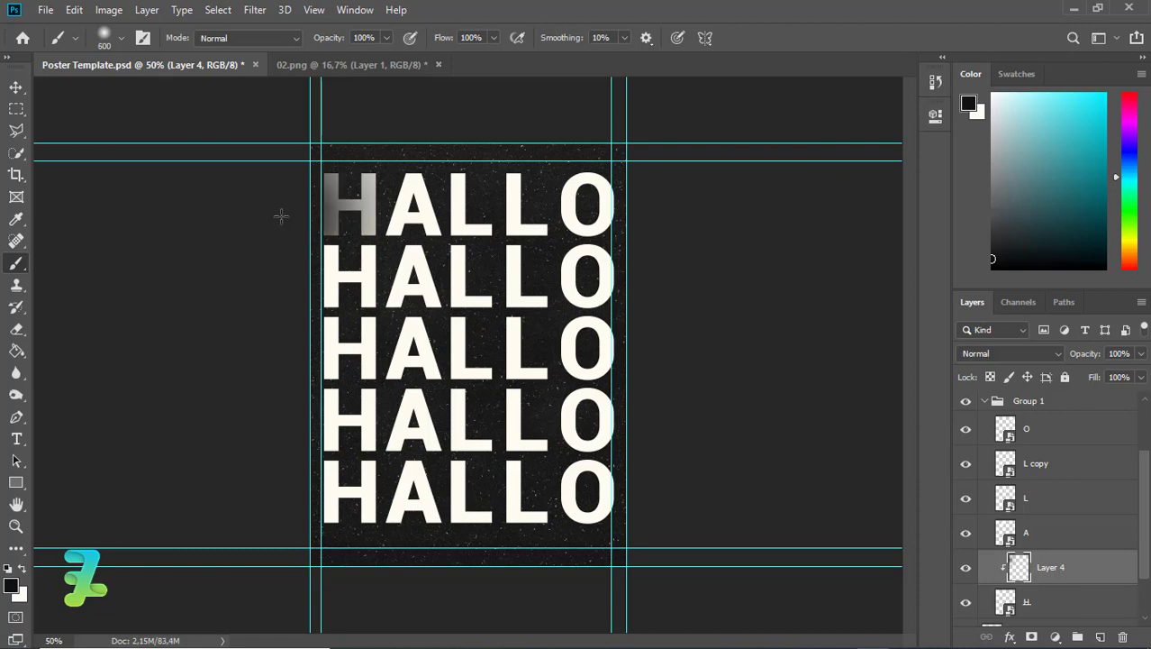
key("ctrl+z")
left_click(245, 215)
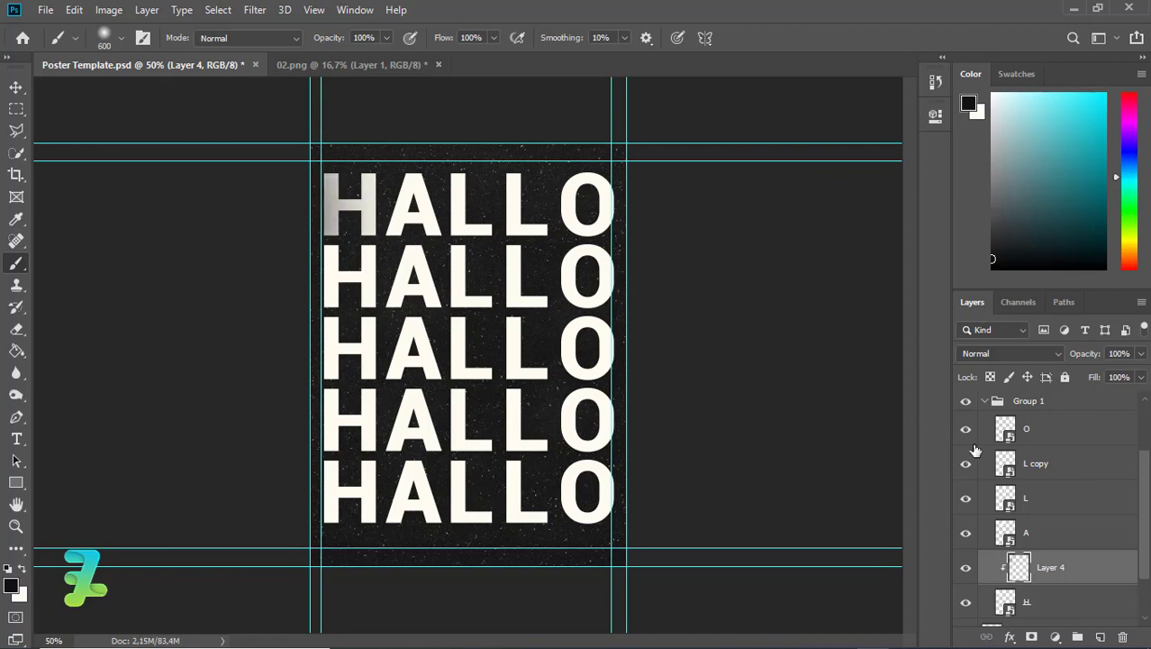
Add a new layer clipped to the A in Group 1 and brush soft black shading onto the letter's left side.
left_click(1076, 542)
left_click(1100, 637)
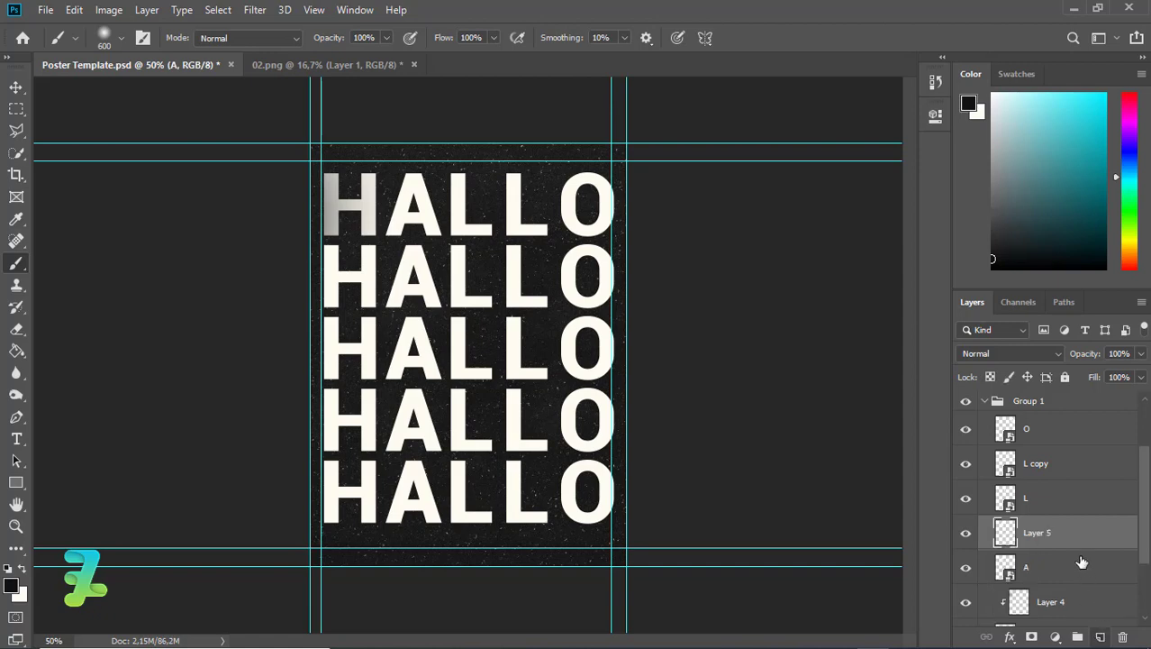
right_click(1074, 538)
left_click(872, 321)
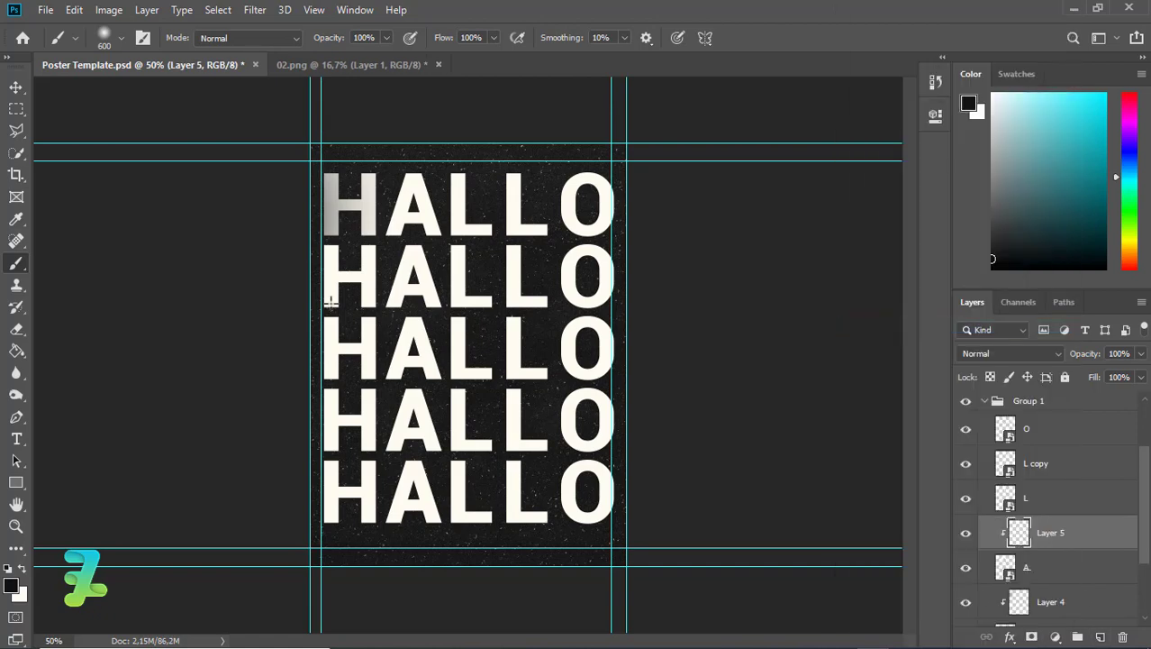
left_click(317, 219)
key("ctrl+z")
left_click(314, 242)
Add a new layer above the first L in Group 1 and clip it to that letter.
left_click(1049, 501)
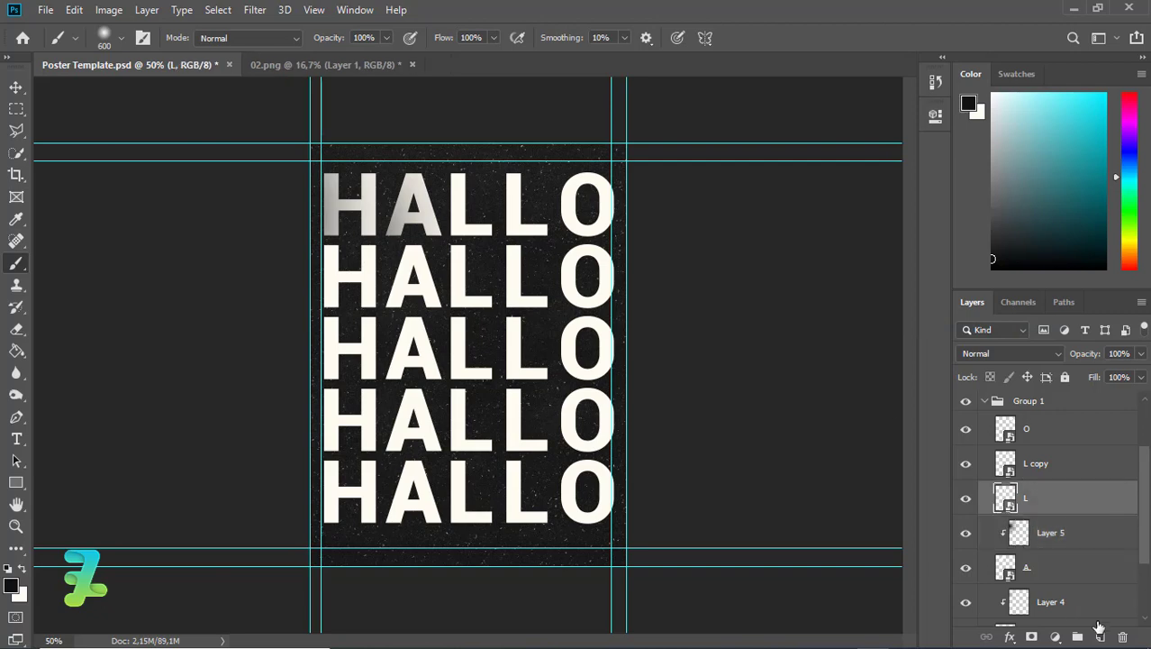
left_click(1100, 637)
right_click(1077, 499)
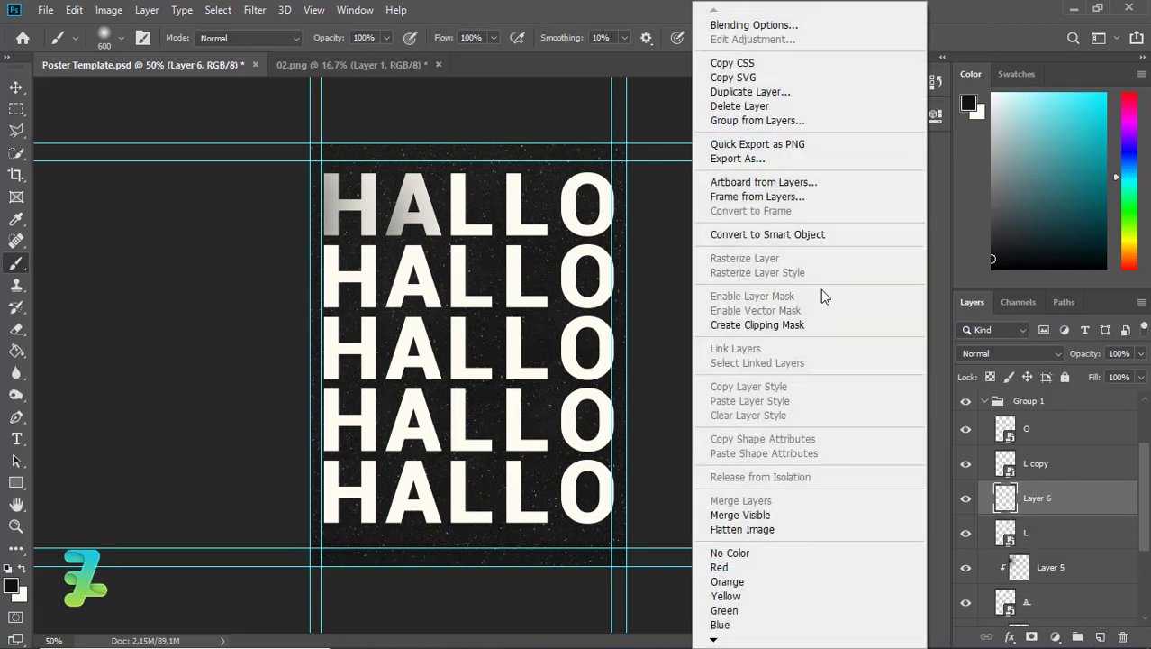
left_click(748, 325)
Darken the left side of the first-row first L with a soft black stroke, undoing and retrying until the shading is light.
left_click(373, 231)
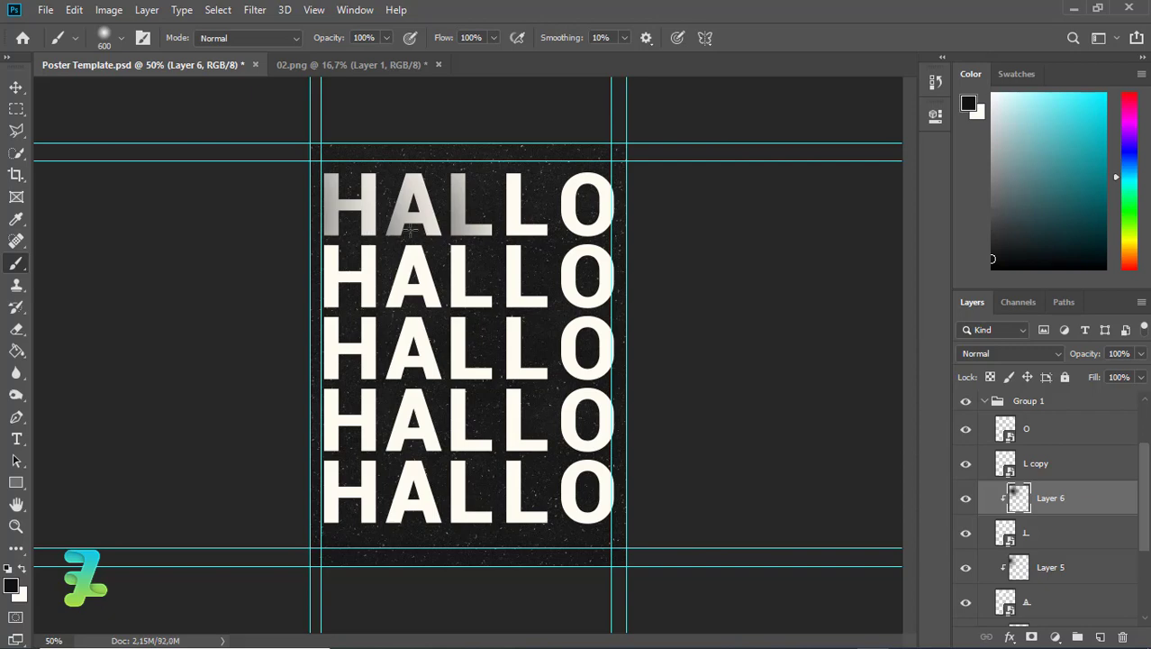
key("ctrl+z")
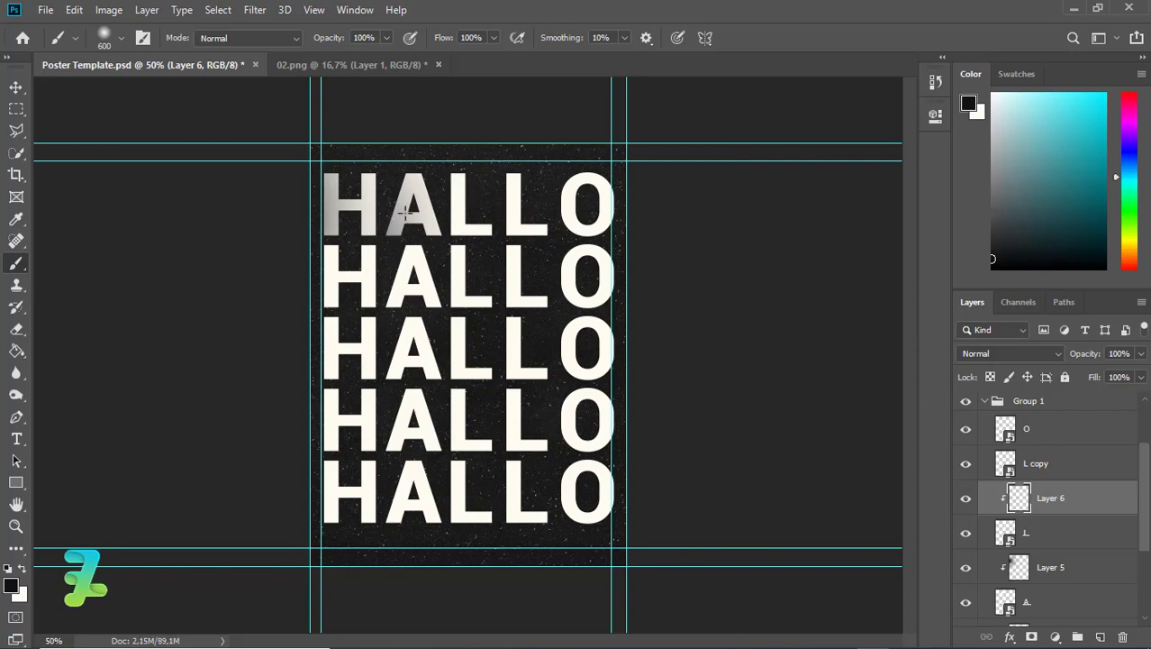
left_click(407, 205)
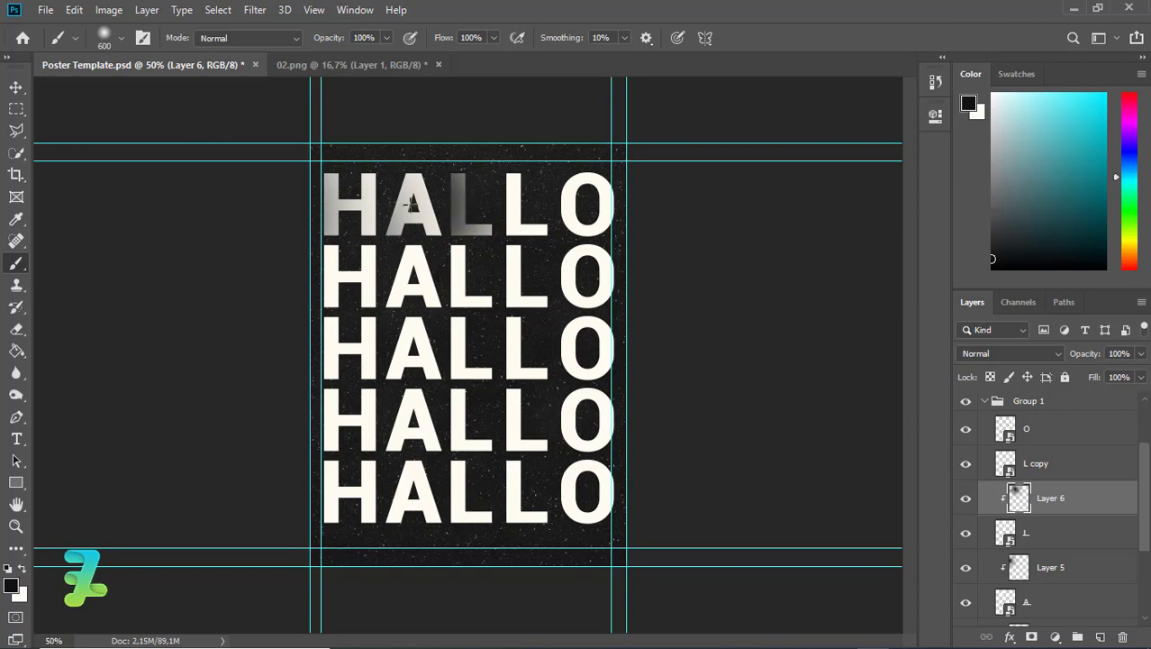
key("ctrl+z")
left_click(387, 199)
key("ctrl+z")
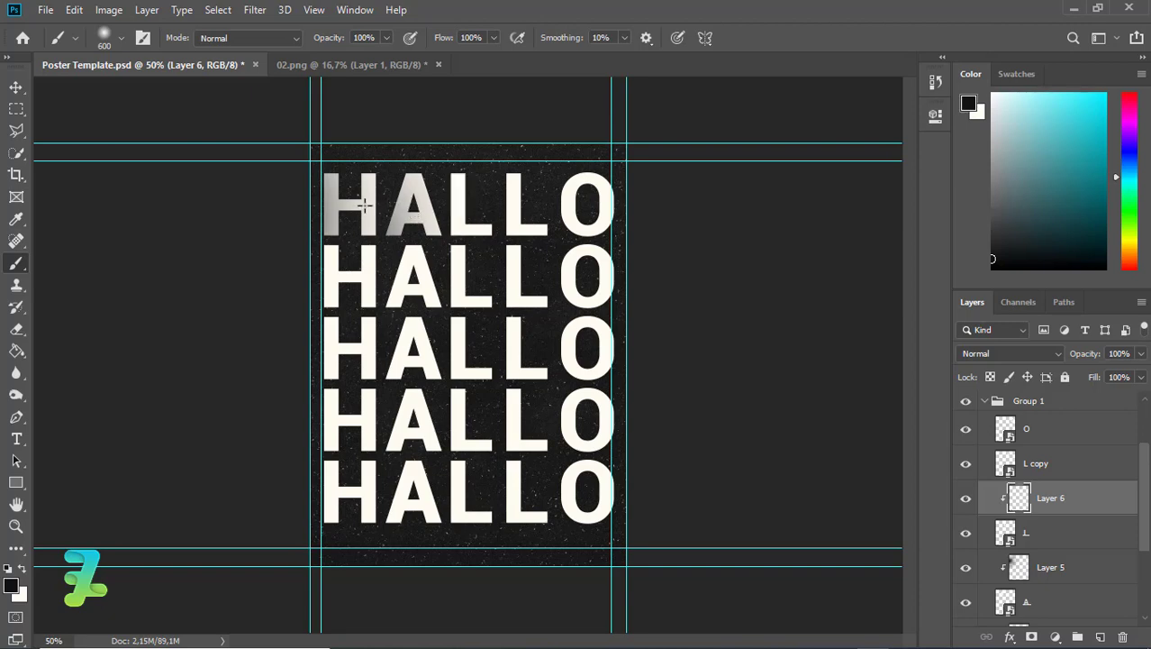
left_click(364, 205)
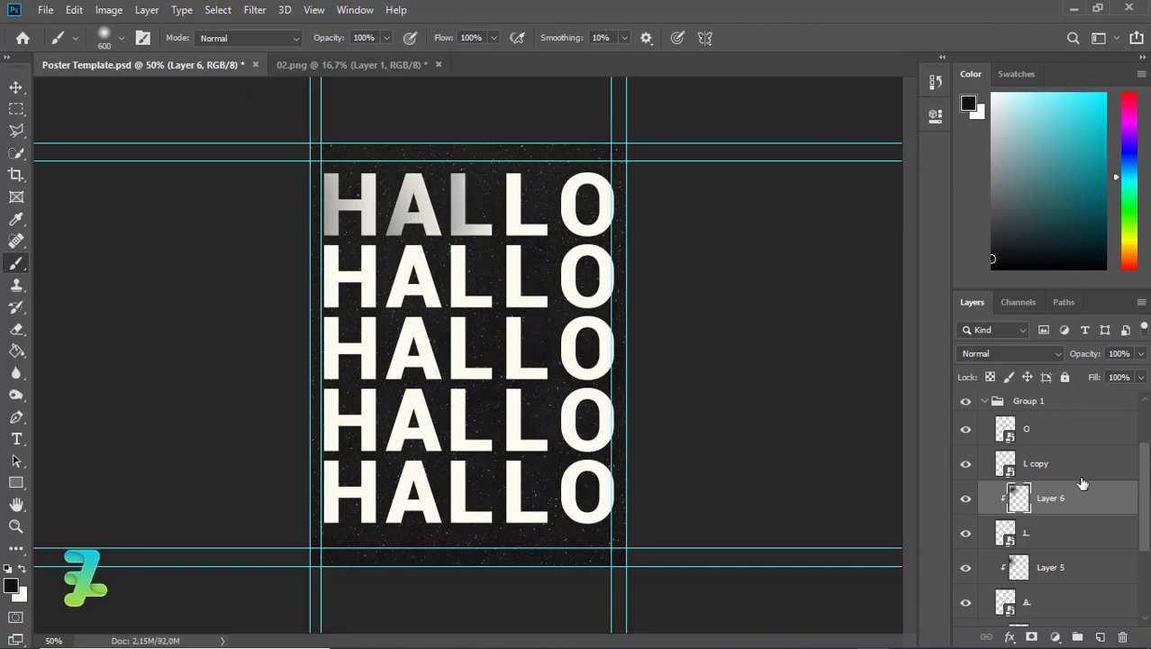
Add a new layer clipped to L copy in Group 1 and brush soft black shading onto the letter's left side.
left_click(1078, 470)
left_click(1100, 637)
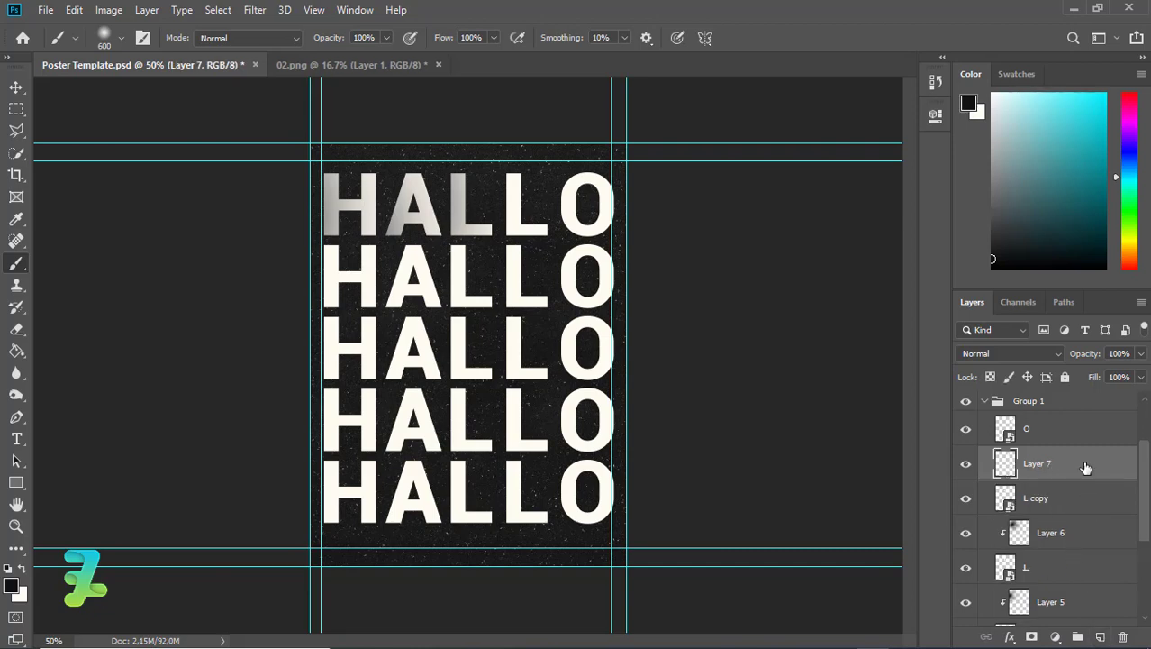
right_click(1087, 465)
left_click(895, 322)
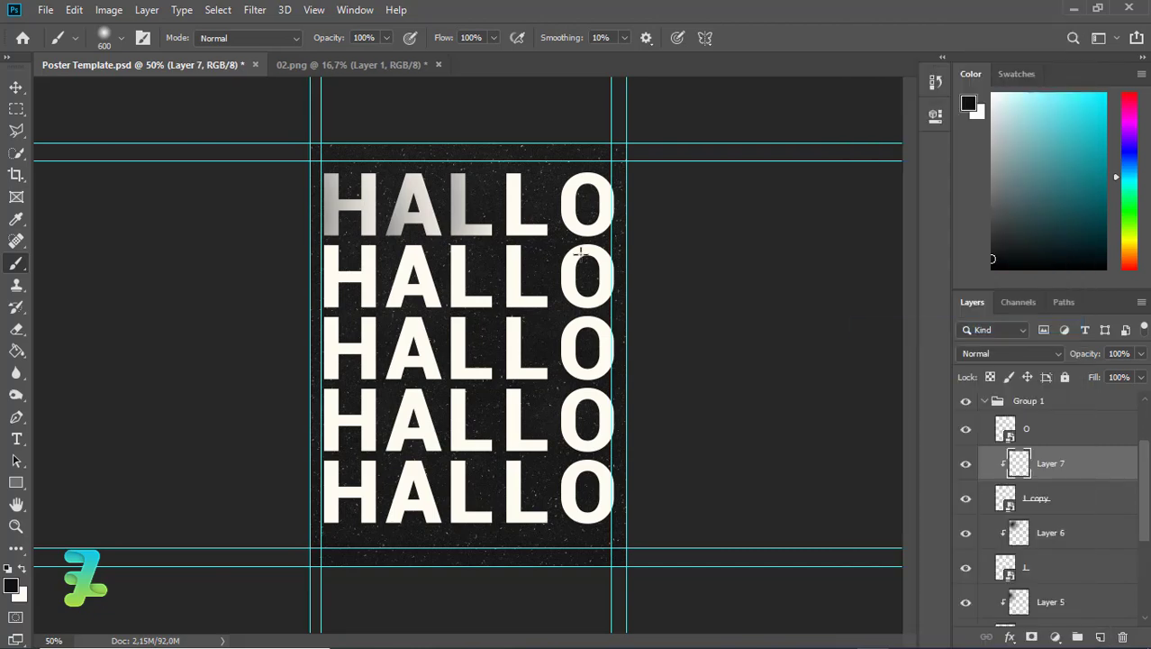
left_click(448, 206)
key("ctrl+z")
left_click(451, 209)
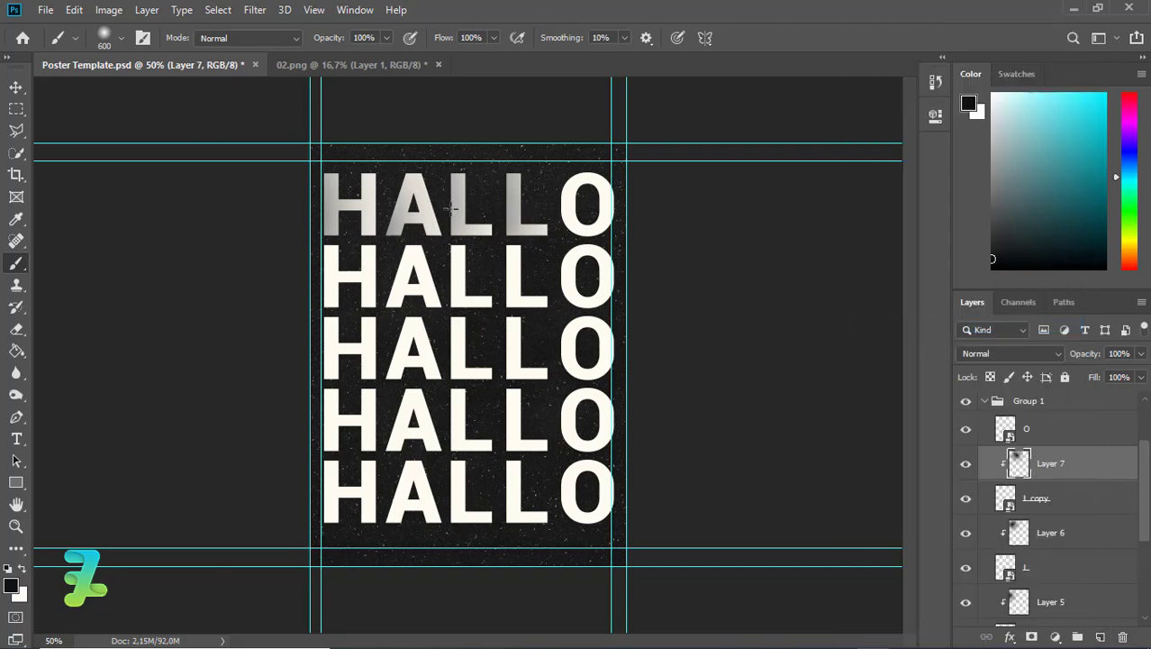
Add a new layer clipped to the O in Group 1 and lightly shade the letter's left side with soft black.
left_click(1065, 425)
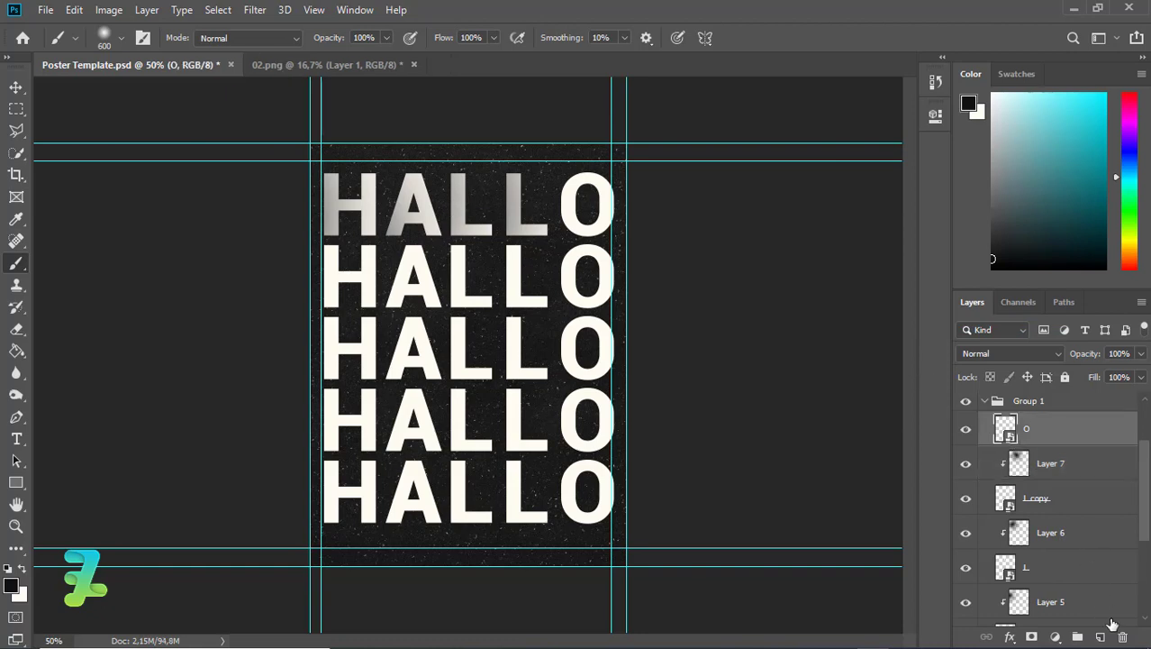
left_click(1100, 637)
right_click(1056, 434)
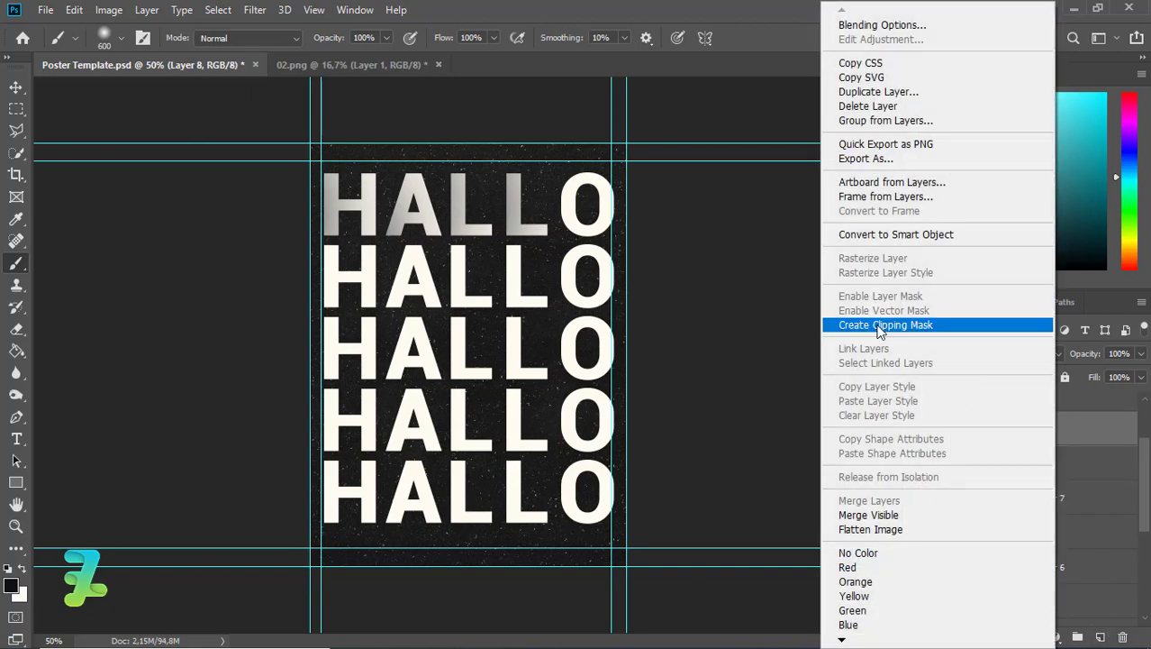
left_click(910, 325)
left_click(524, 191)
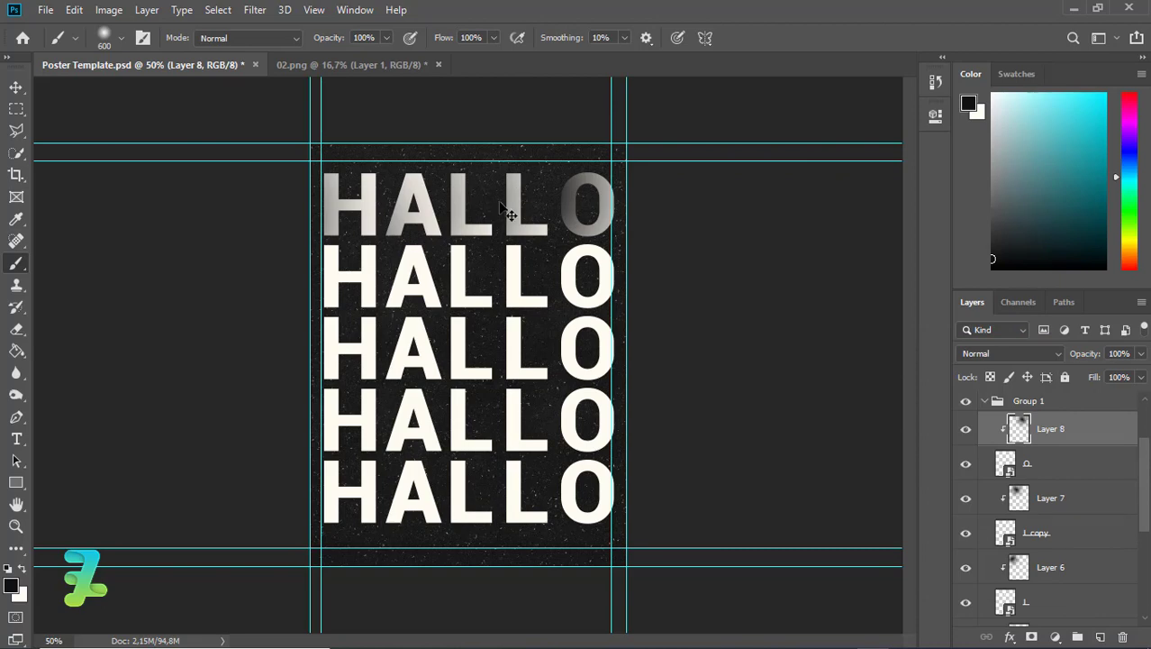
key("ctrl+z")
left_click(494, 202)
key("ctrl+z")
left_click(475, 198)
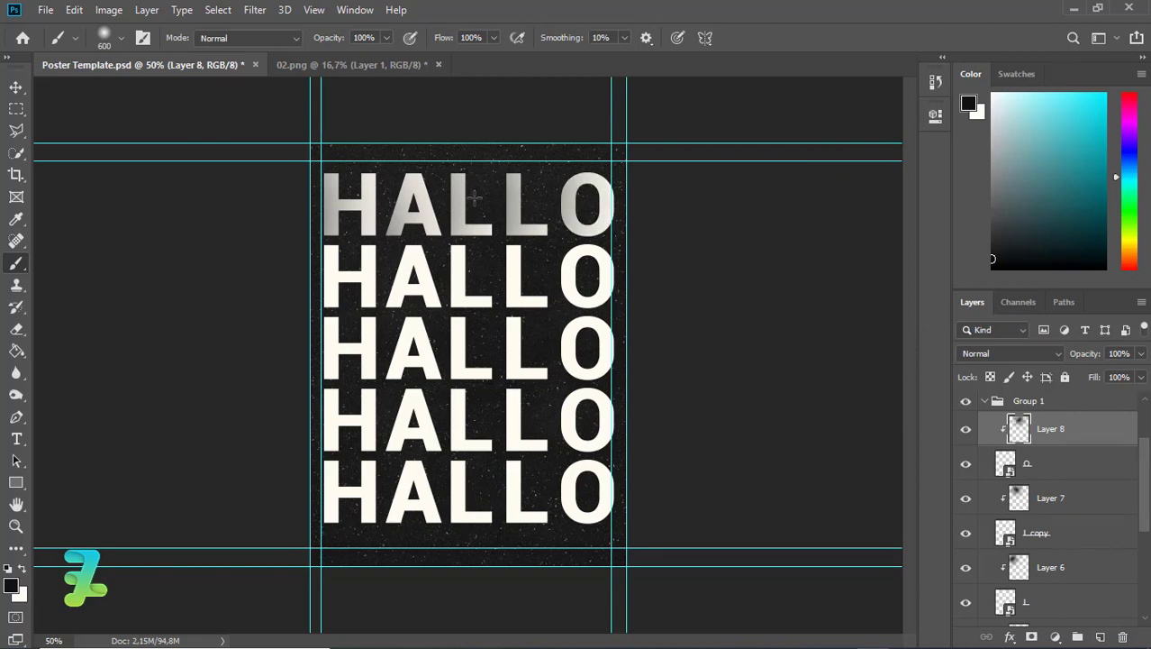
Collapse Group 1 and expand Group 1 copy in the layer list.
left_click(990, 407)
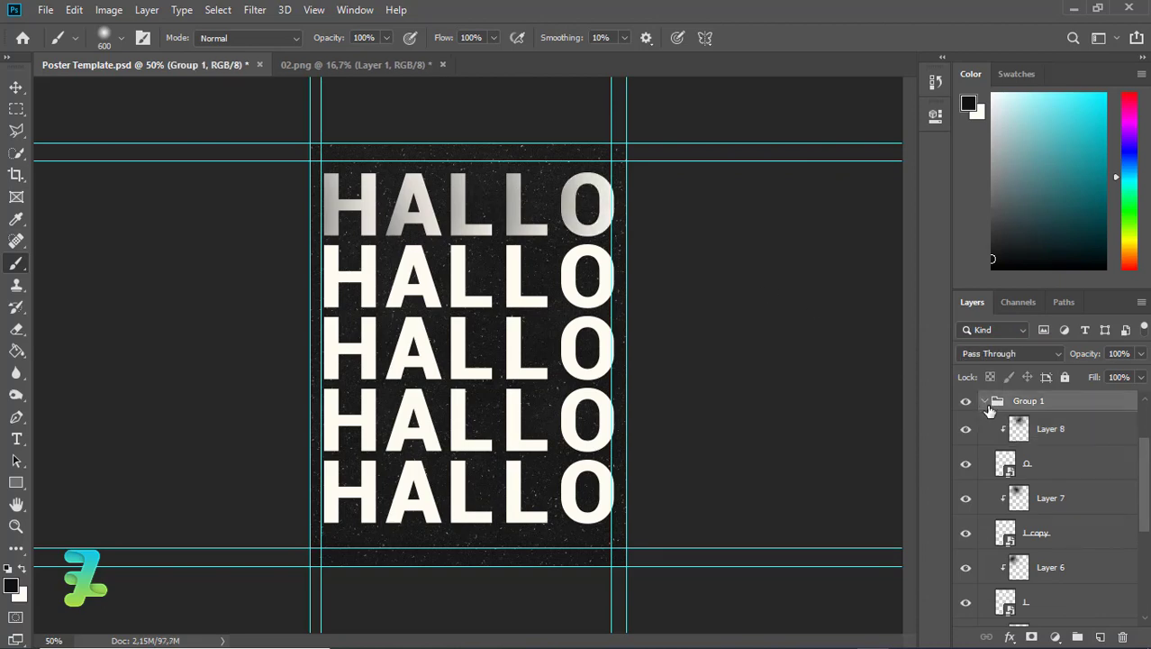
left_click(986, 402)
left_click(1034, 466)
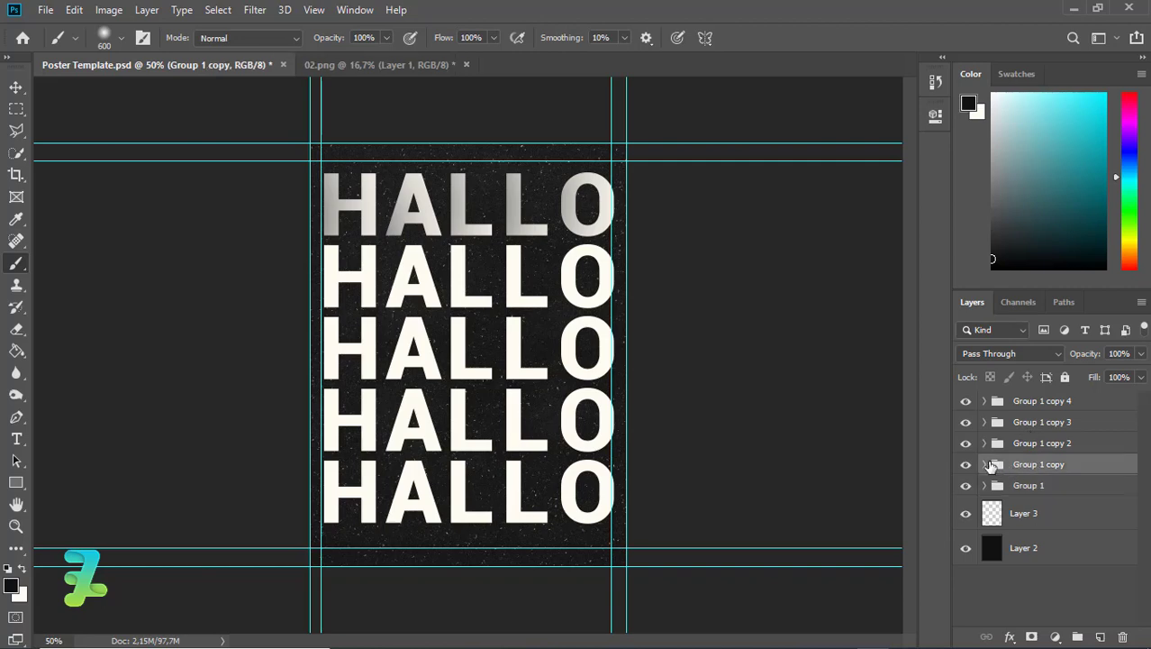
left_click(986, 464)
Add a new layer above the H in Group 1 copy and clip it to that letter.
scroll(1142, 477, "down", 3)
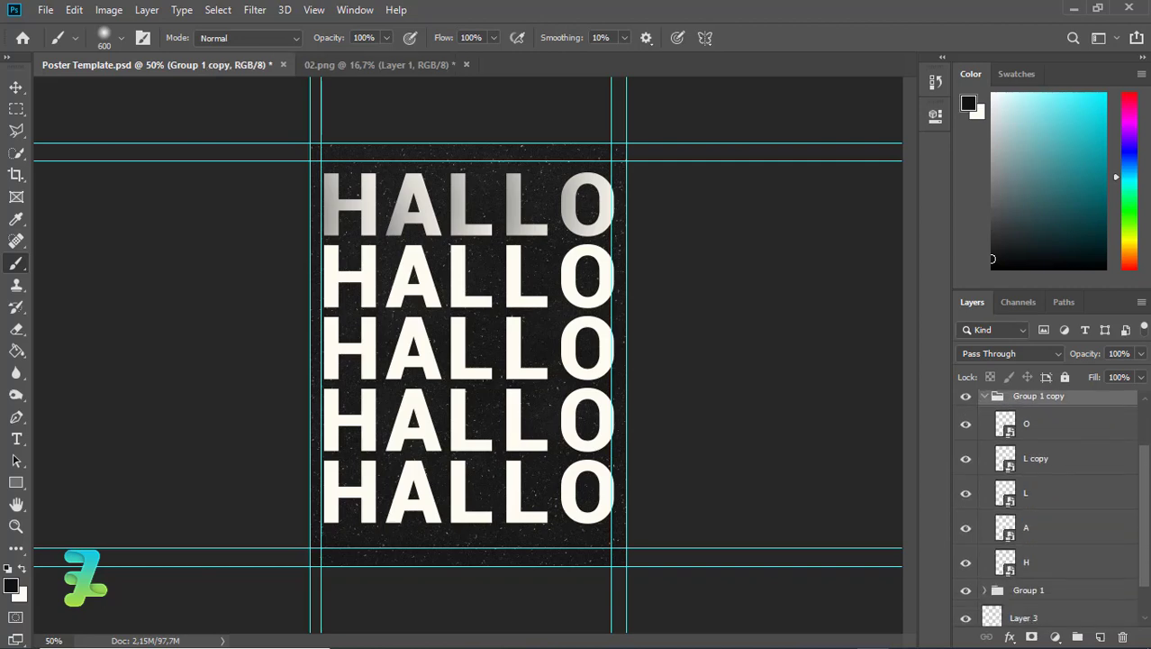
left_click(1052, 528)
left_click(1101, 635)
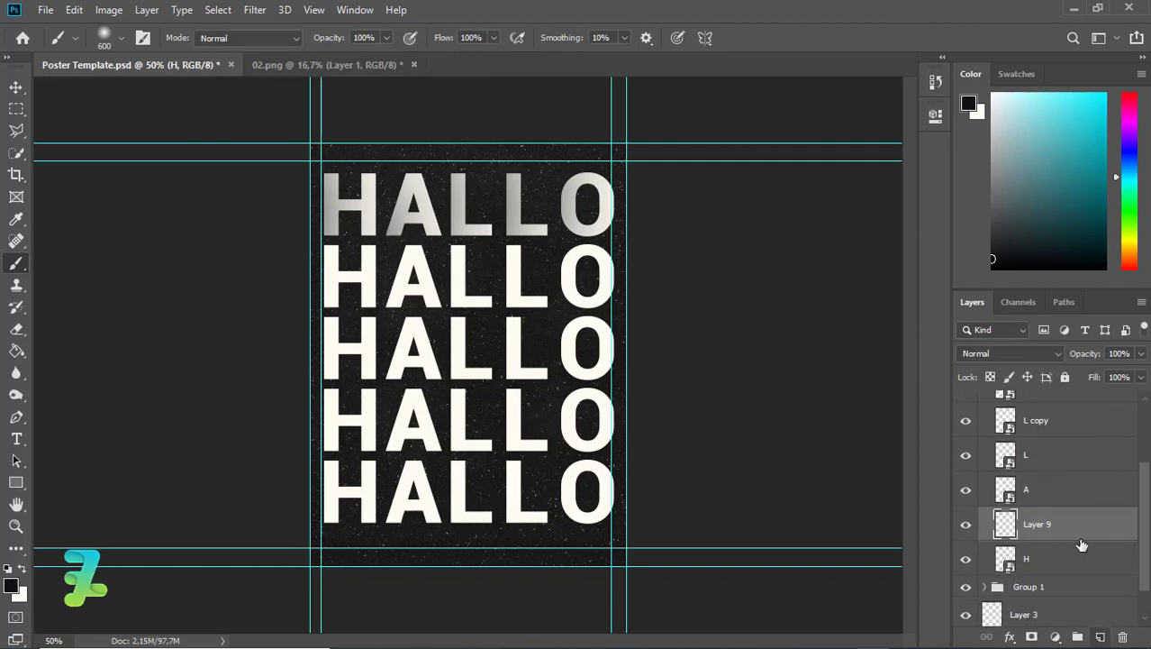
right_click(1072, 523)
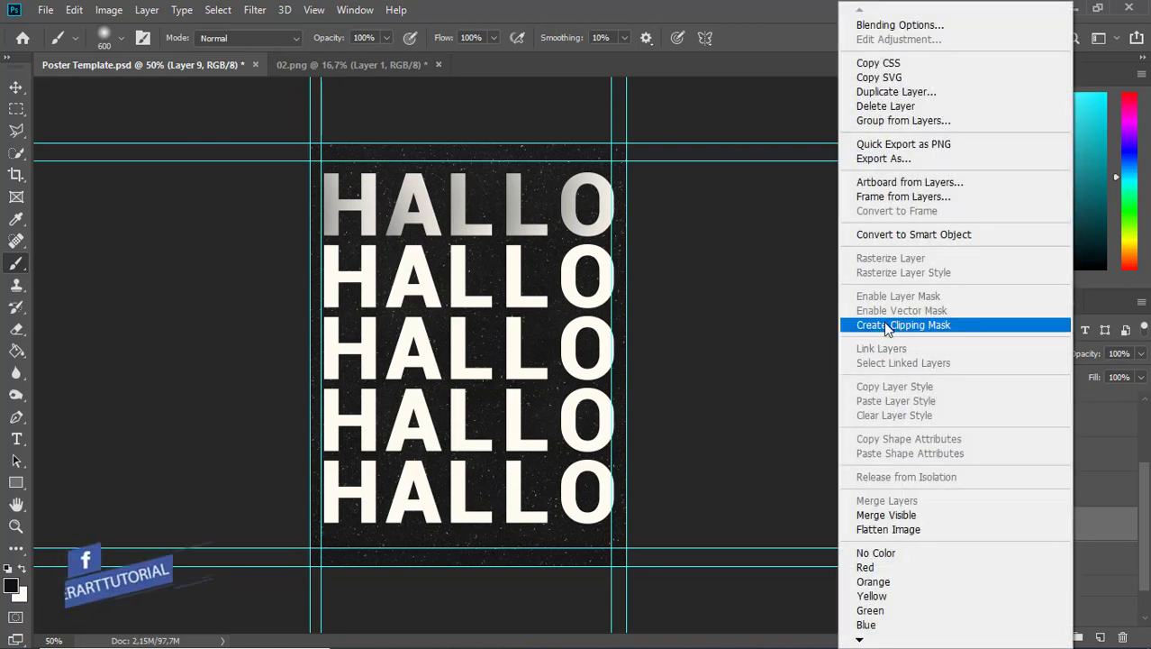
left_click(885, 325)
Try soft black brush shading on the left side of the second-row H and undo the strokes.
left_click(290, 297)
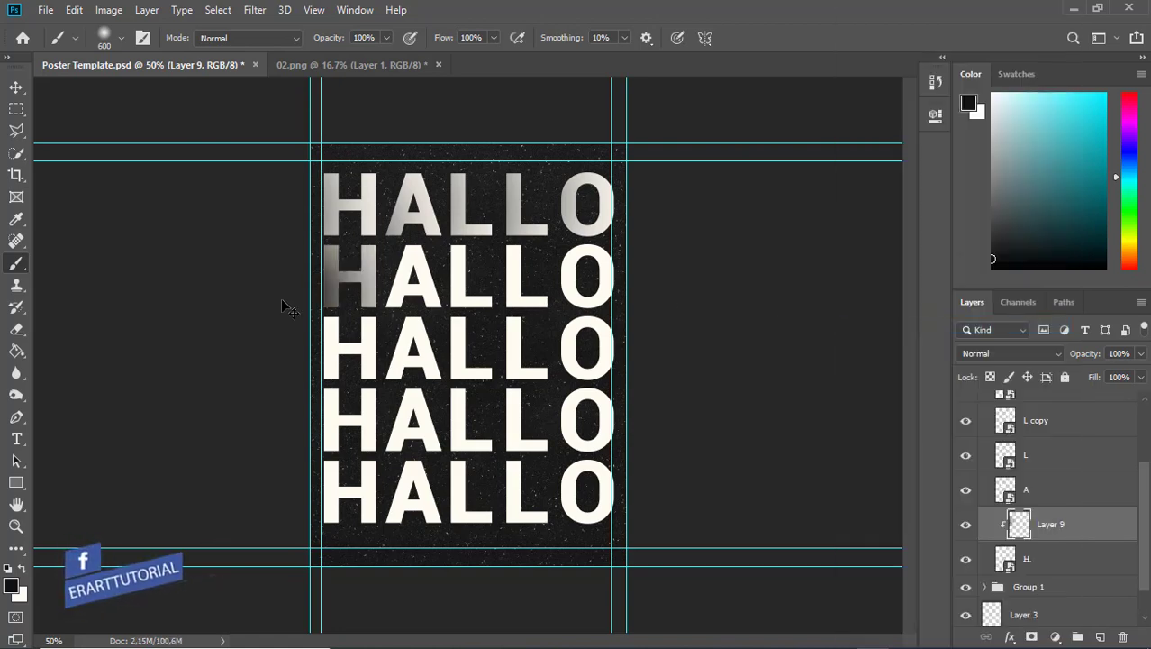
key("ctrl+z")
left_click(288, 295)
key("ctrl+z")
left_click(281, 300)
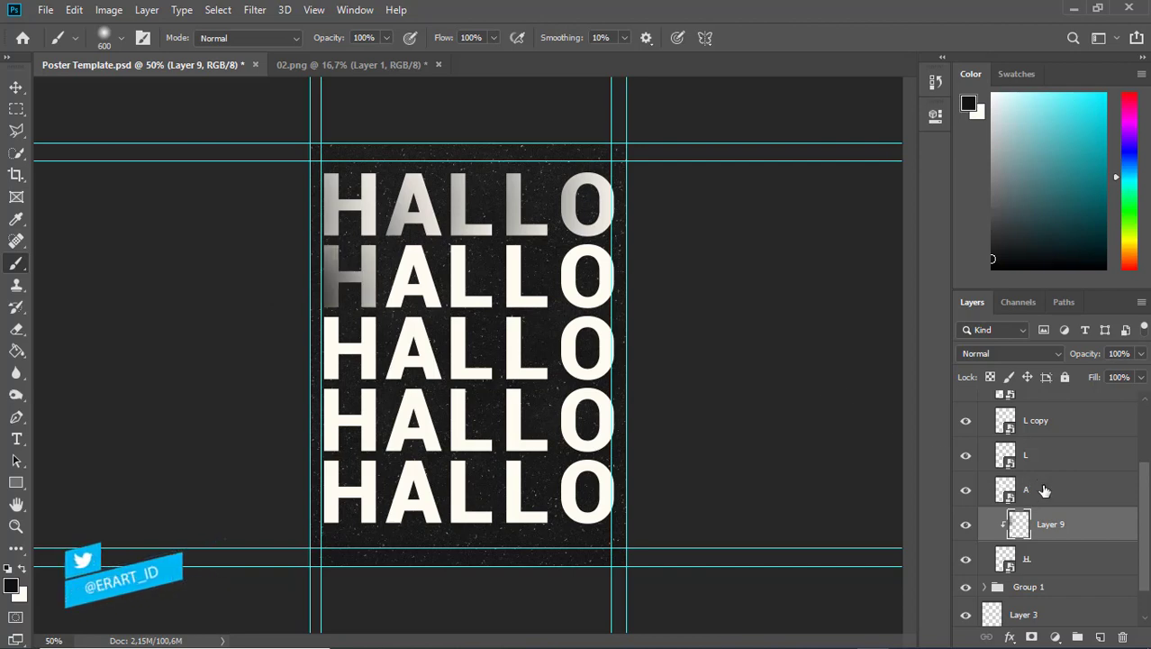
left_click(1099, 620)
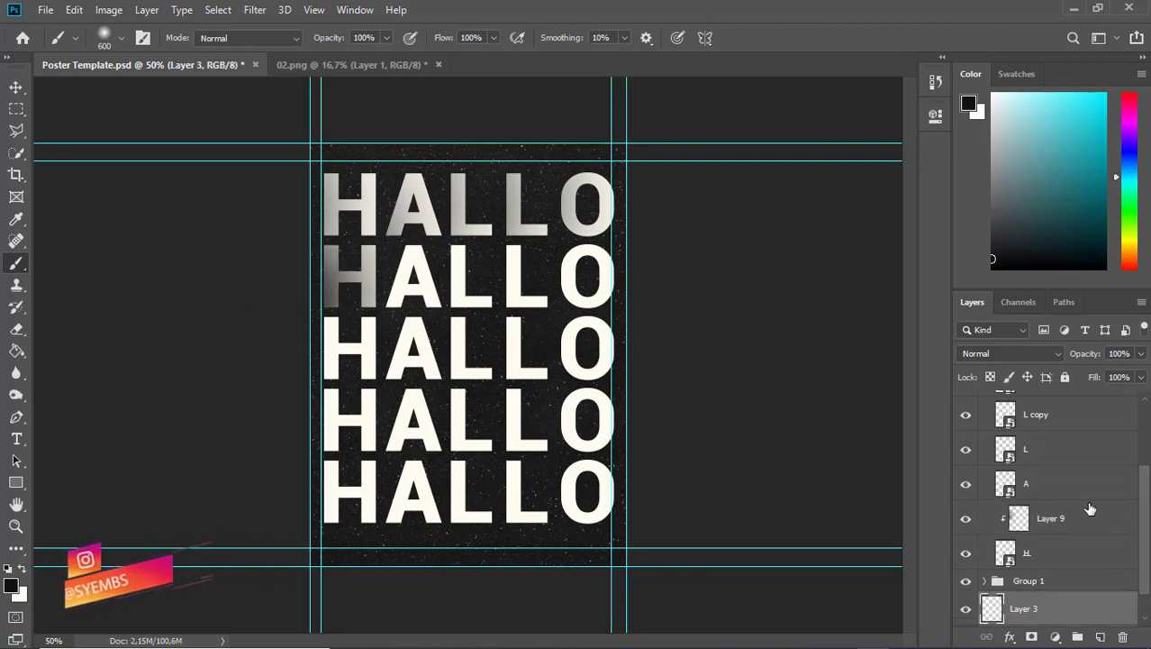
key("ctrl+z")
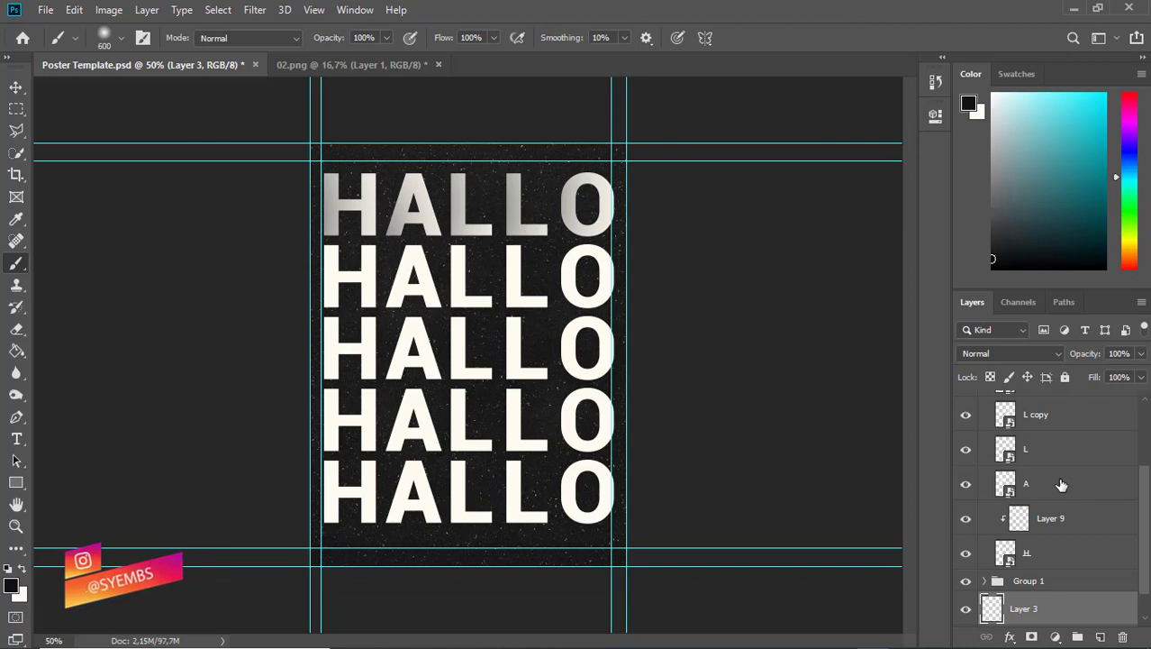
Turn on the CMYK proof preview and delete Layer 3, the speckle texture above the dark background.
key("ctrl+y")
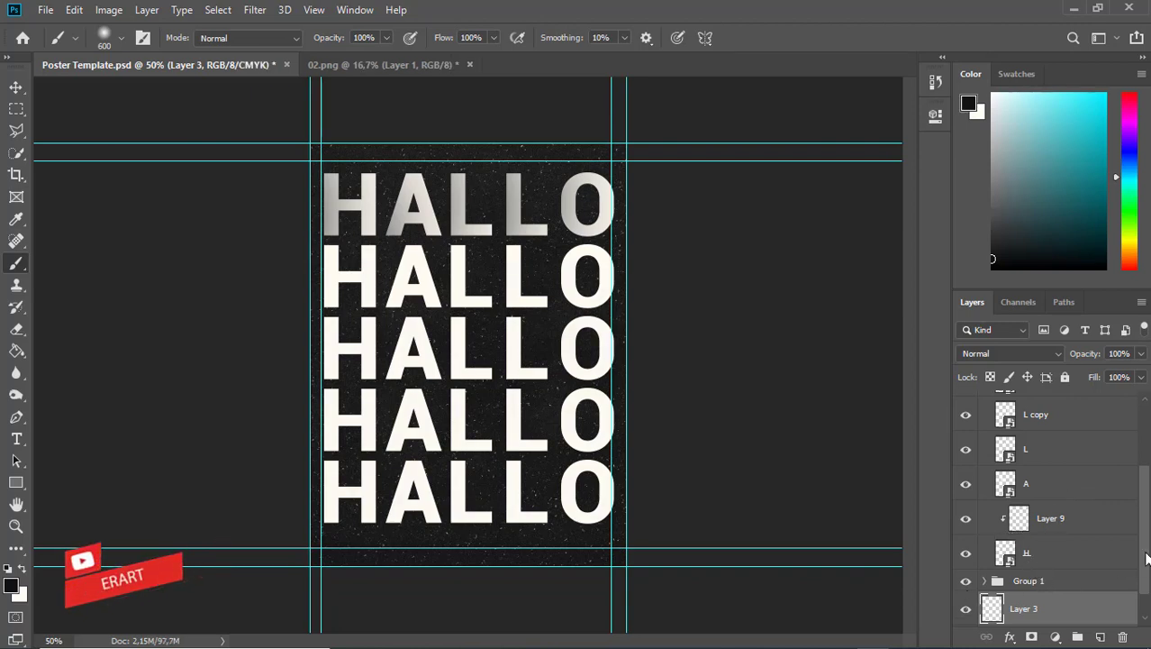
scroll(1148, 590, "down", 1)
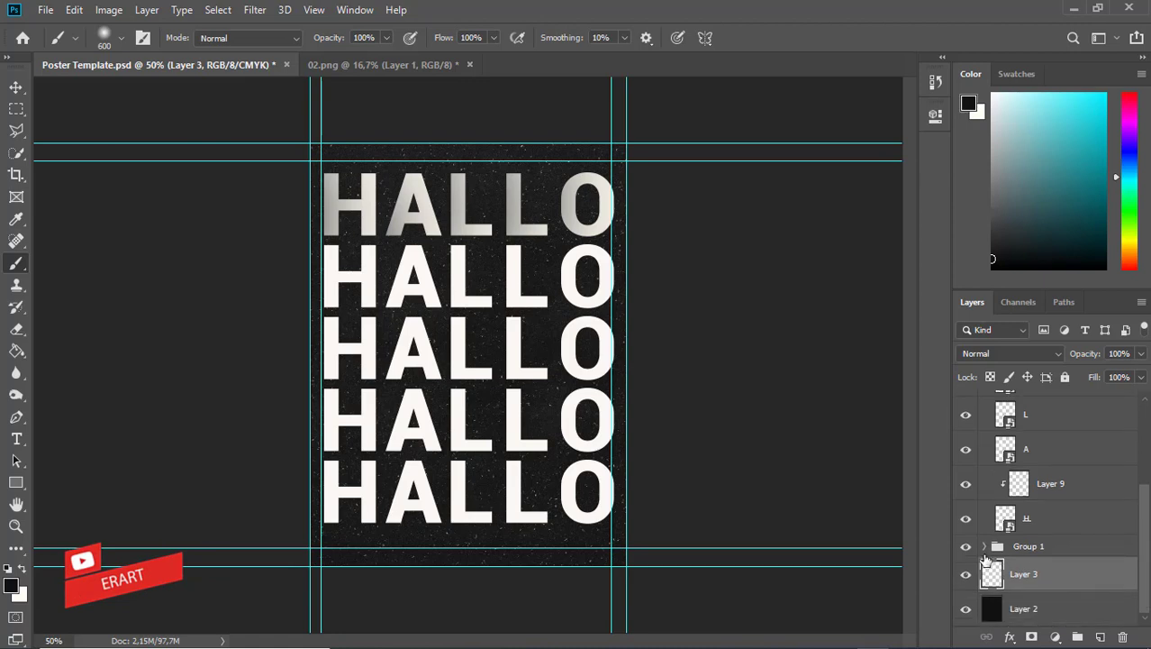
key("Delete")
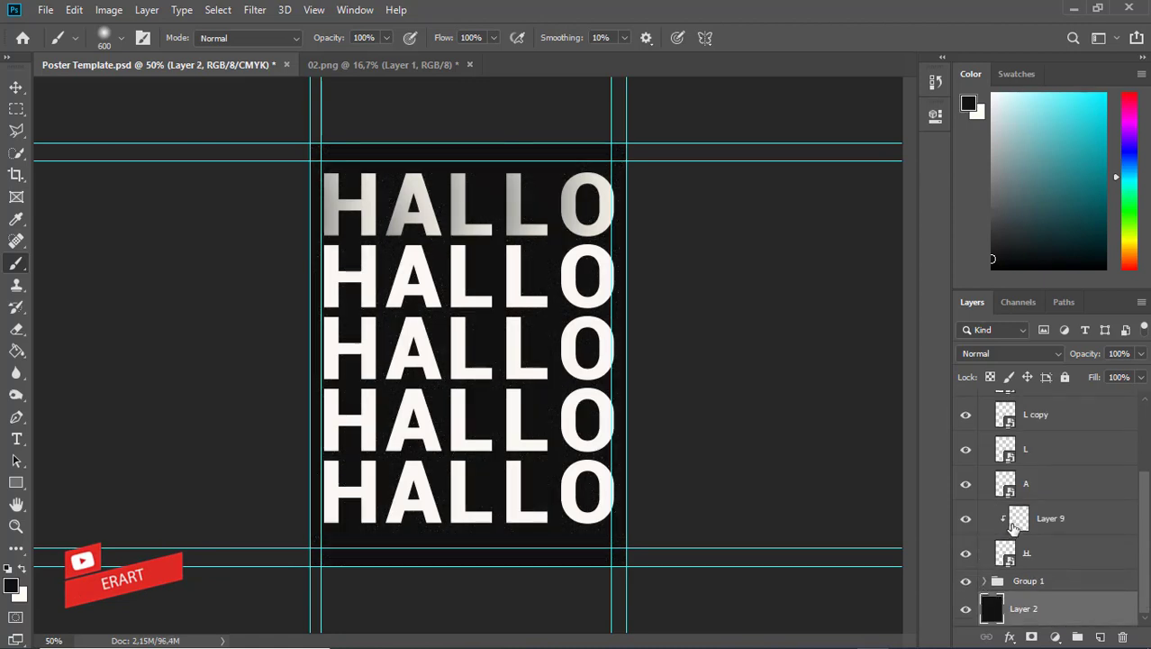
left_click(1016, 523)
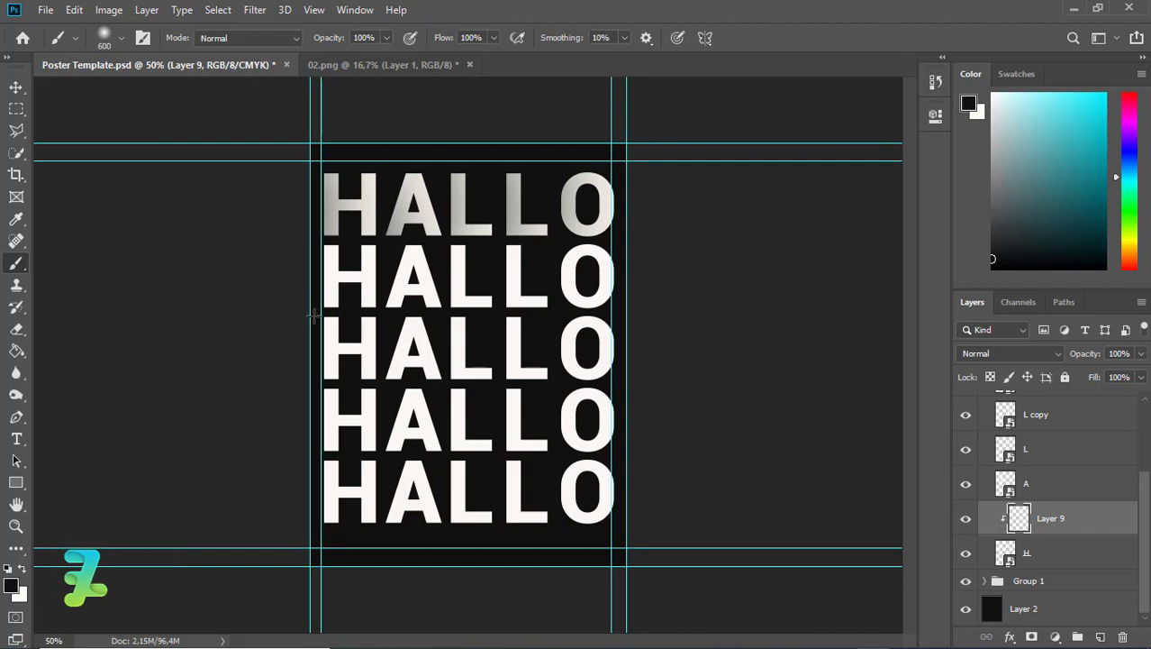
Shade the left side of the second-row H with the soft black brush on Layer 9.
left_click(280, 290)
key("ctrl+z")
left_click(268, 292)
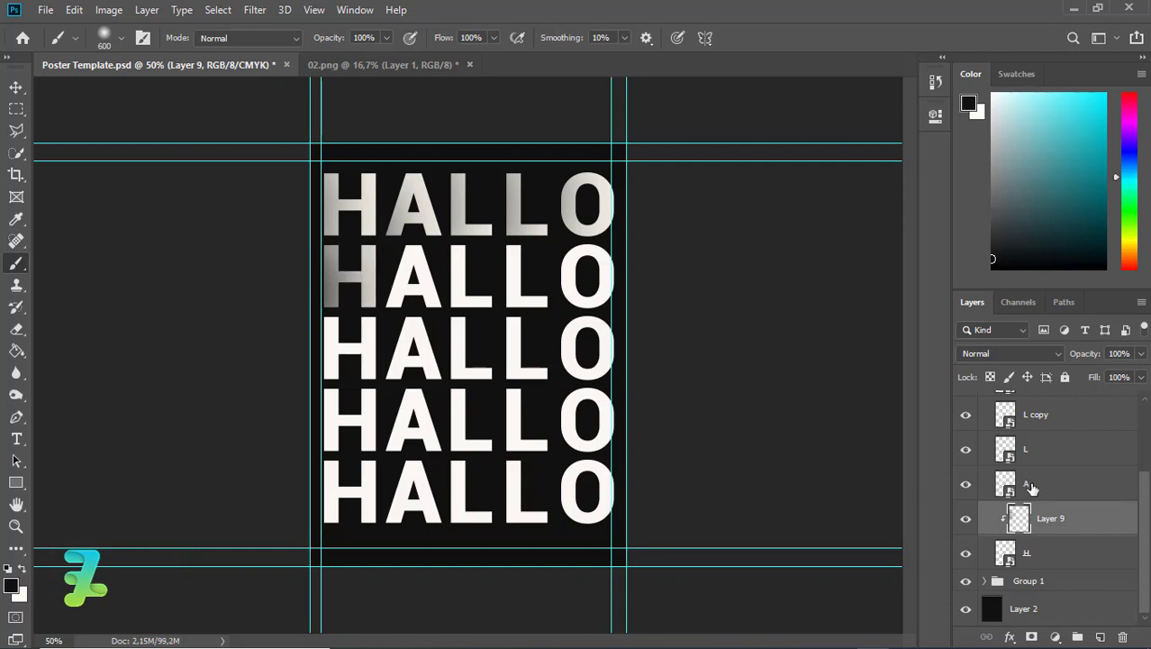
Add a new layer above the A in Group 1 copy and clip it to that letter.
left_click(1030, 485)
left_click(1100, 637)
right_click(1097, 492)
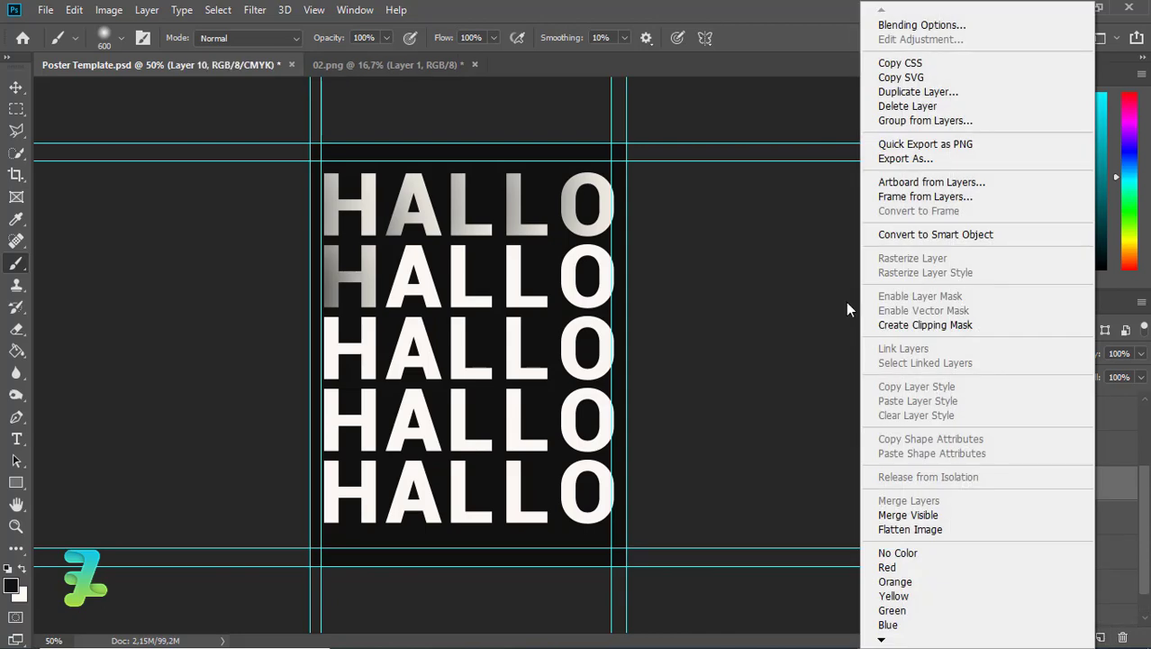
left_click(892, 324)
Shade the lower-left part of the second-row A with soft black brush dabs, undoing and repeating the dab to adjust its placement.
left_click(356, 306)
key("ctrl+z")
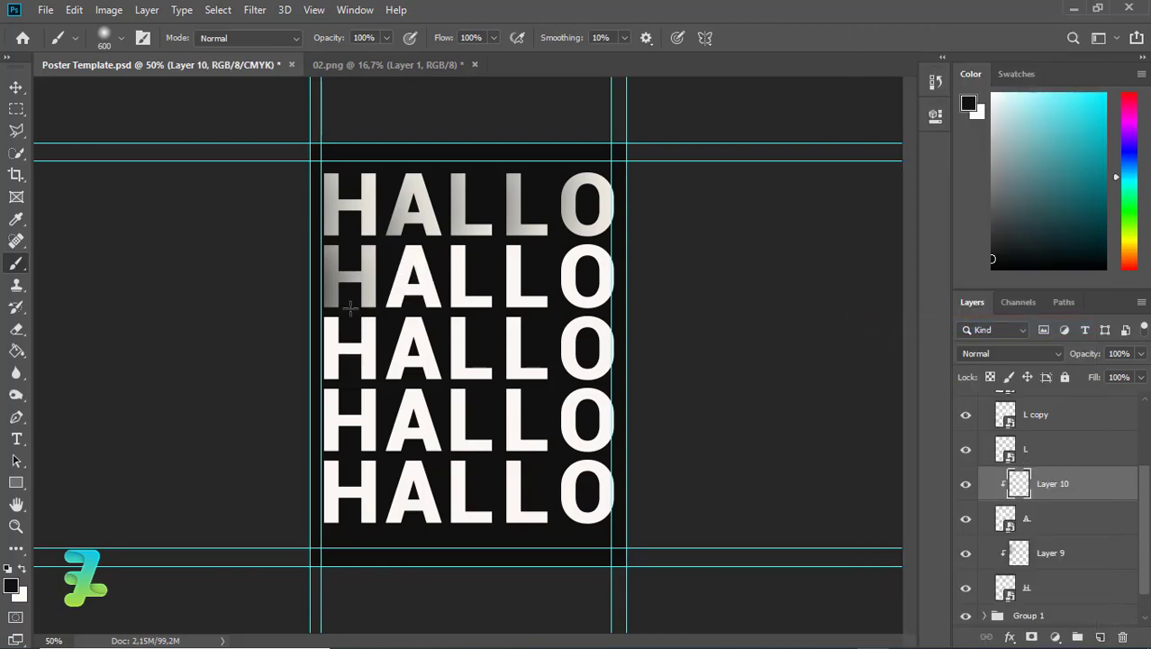
left_click(348, 308)
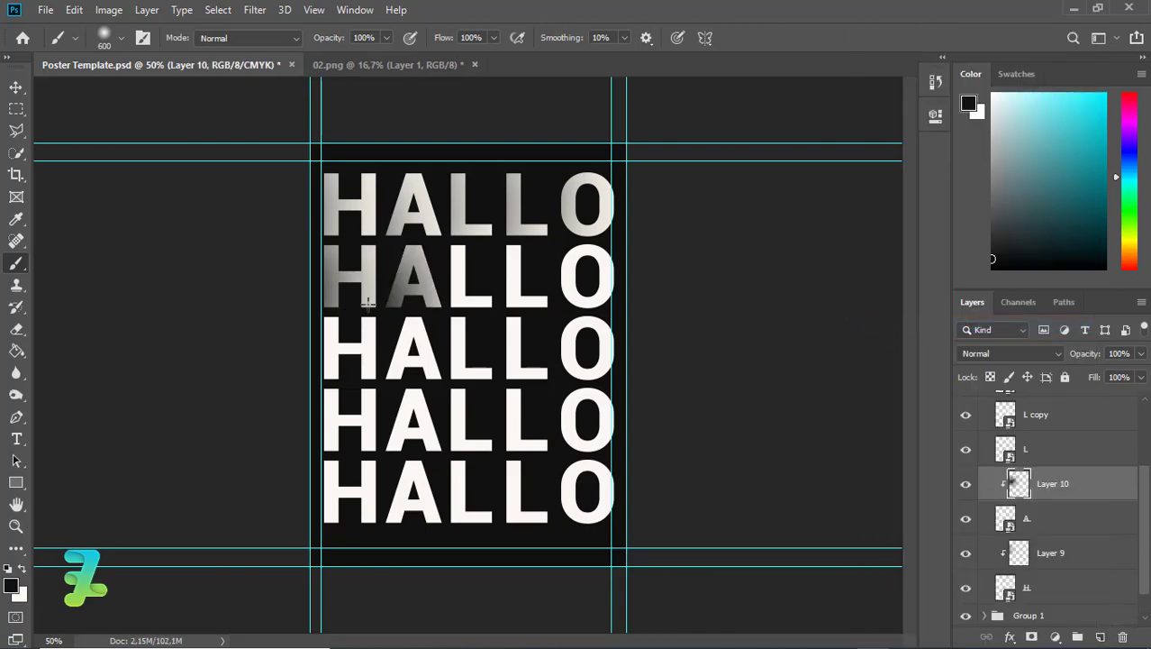
key("ctrl+z")
left_click(364, 304)
key("ctrl+z")
left_click(358, 315)
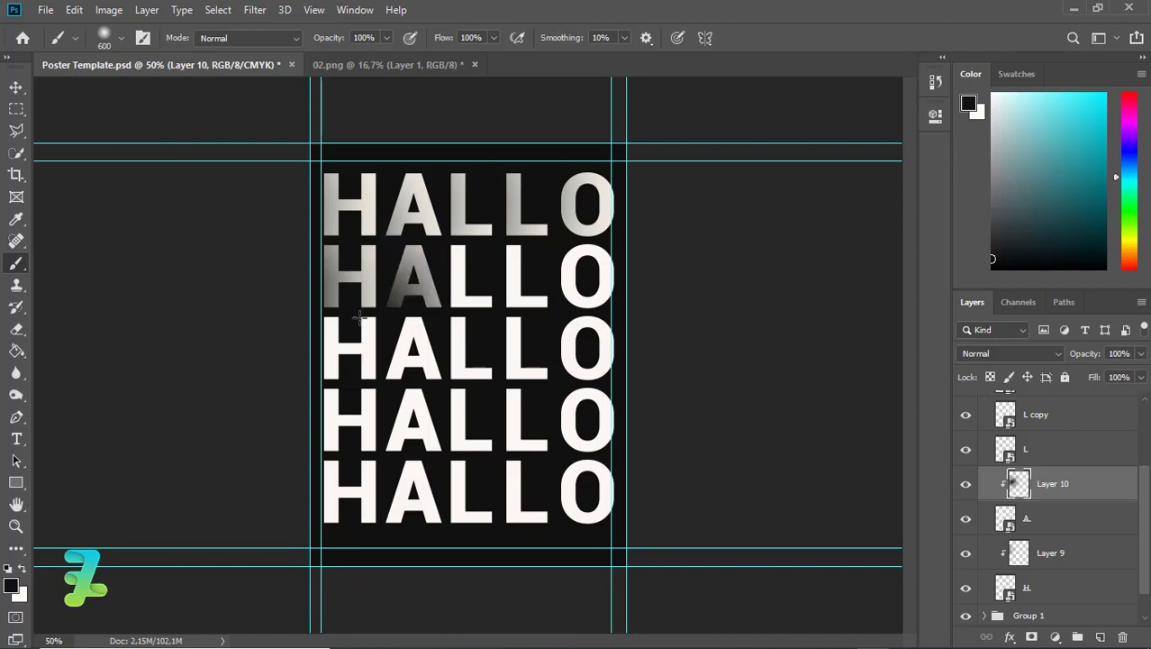
Add a new layer above the first L in Group 1 copy and clip it to that letter.
left_click(1070, 455)
left_click(1100, 637)
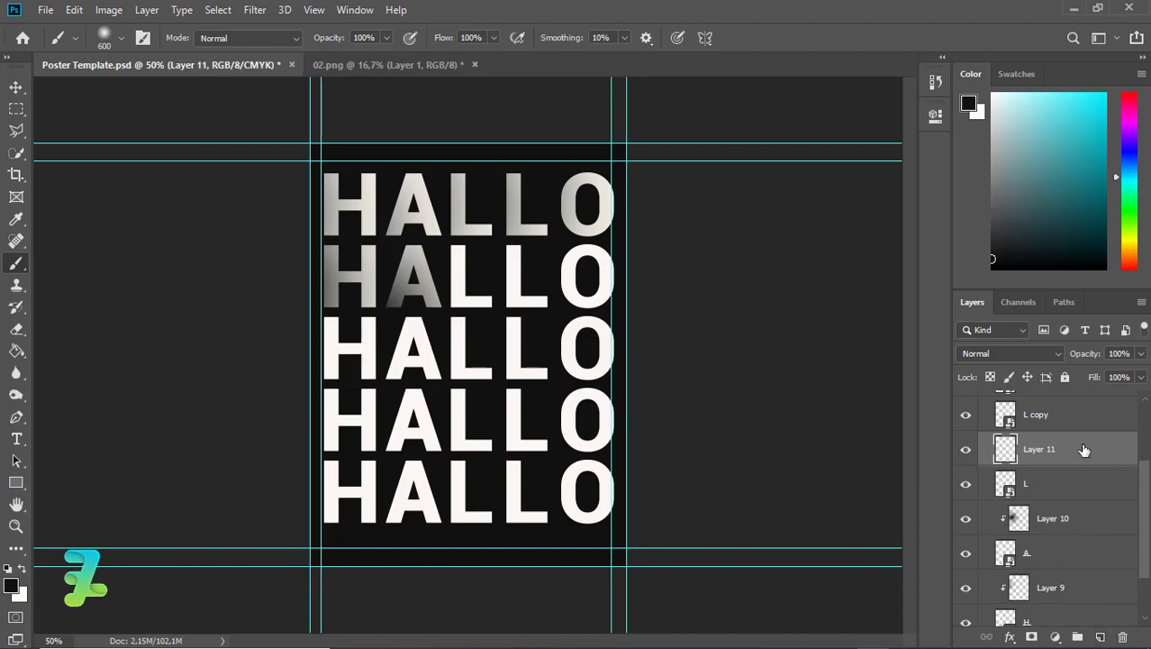
right_click(1088, 444)
left_click(901, 324)
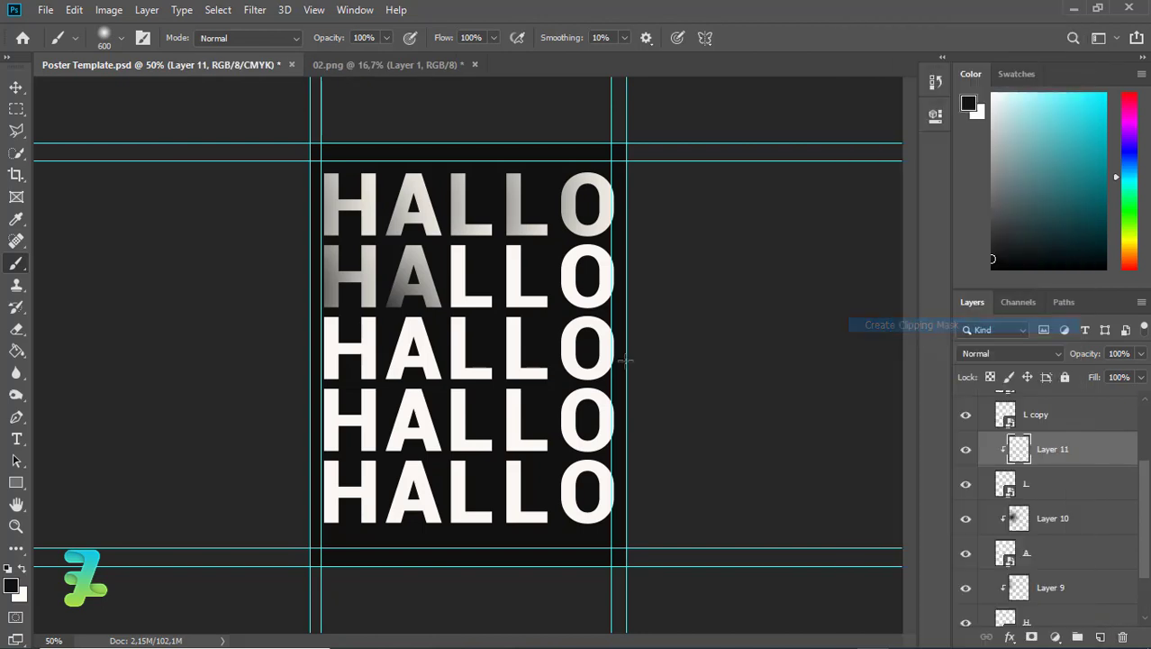
Try soft black brush shading on the upper-left side of the second row's first L, undoing and restoring strokes to compare.
double_click(415, 270)
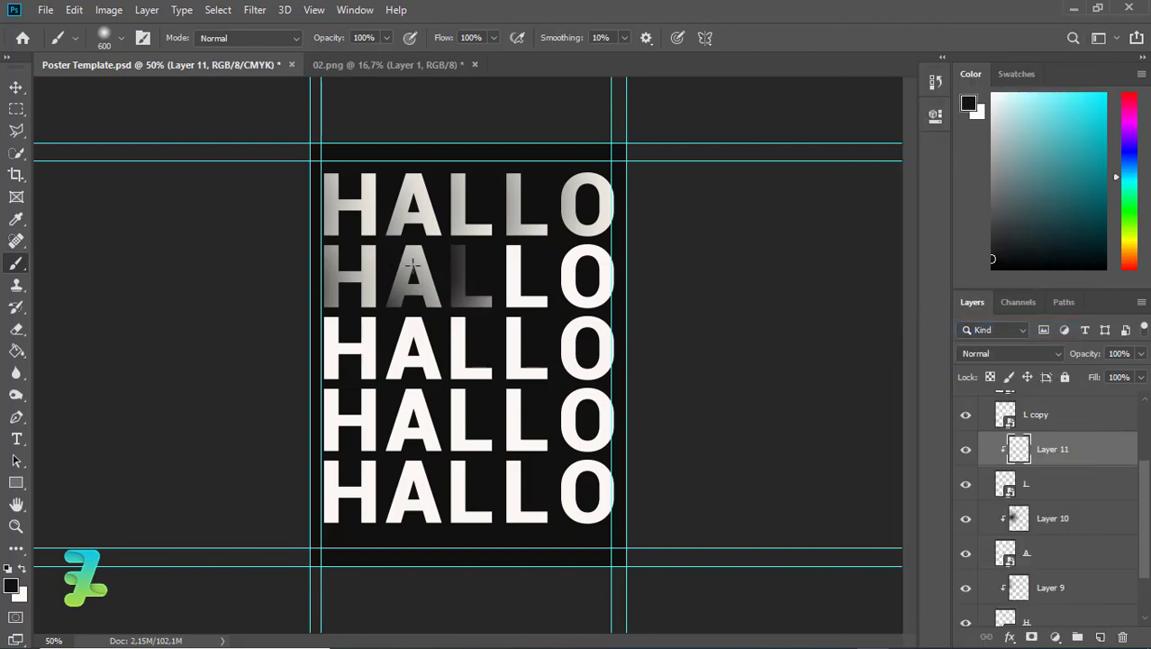
key("ctrl+z")
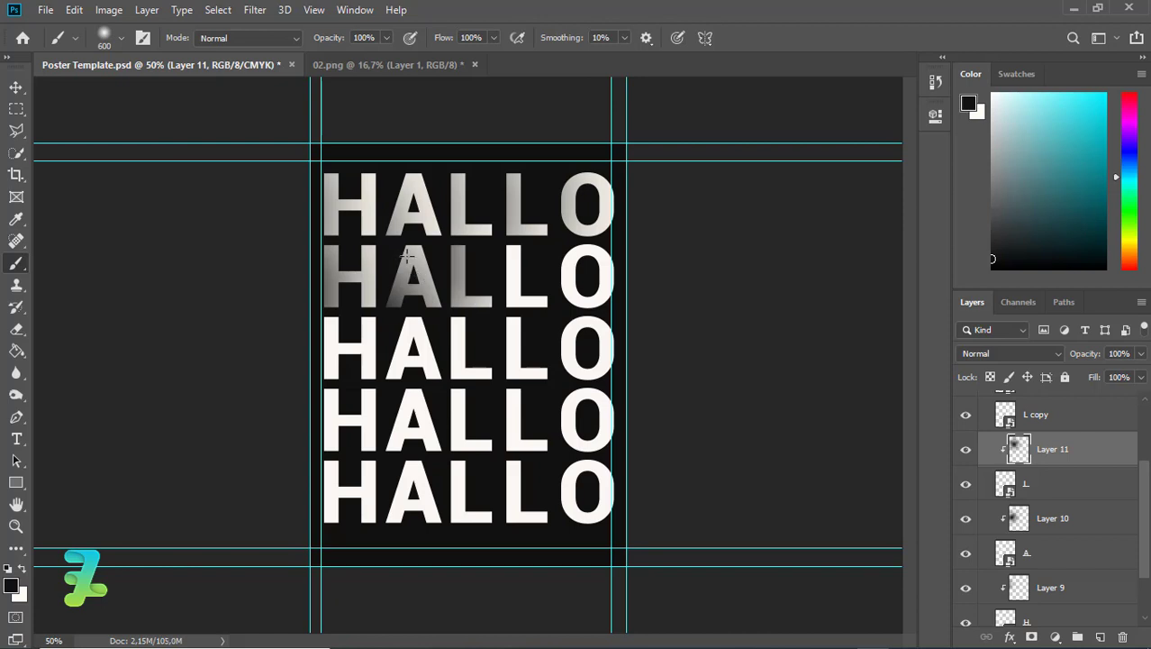
key("ctrl+z")
key("ctrl+shift+z")
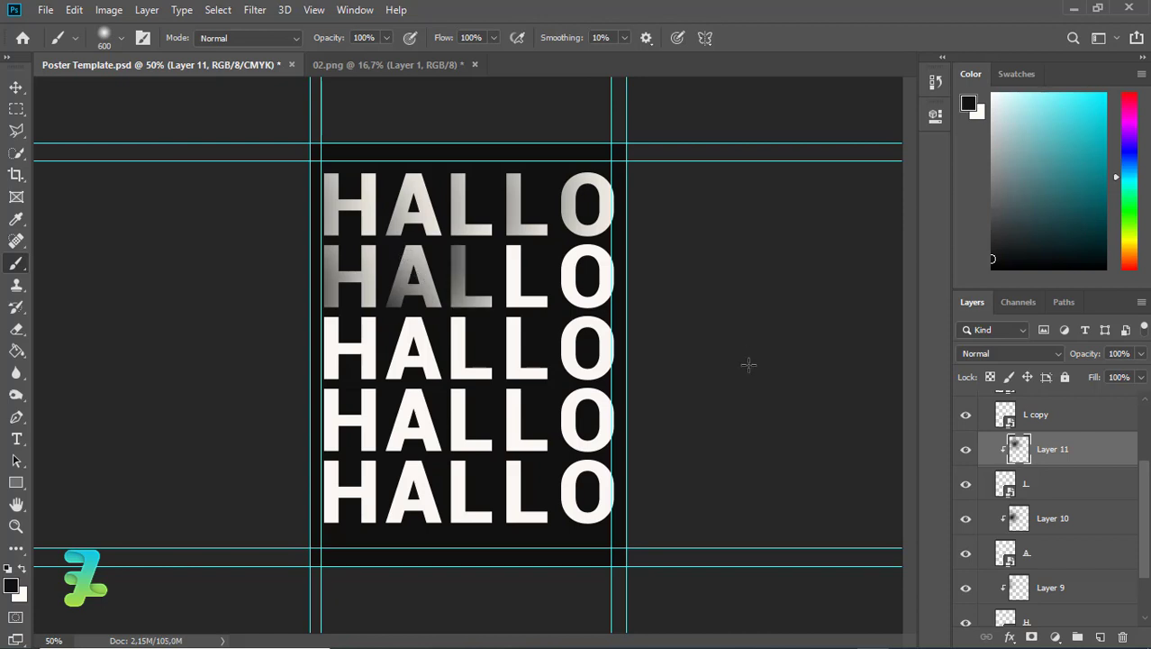
Add a new layer above L copy in Group 1 copy and clip it to that letter.
left_click(1063, 415)
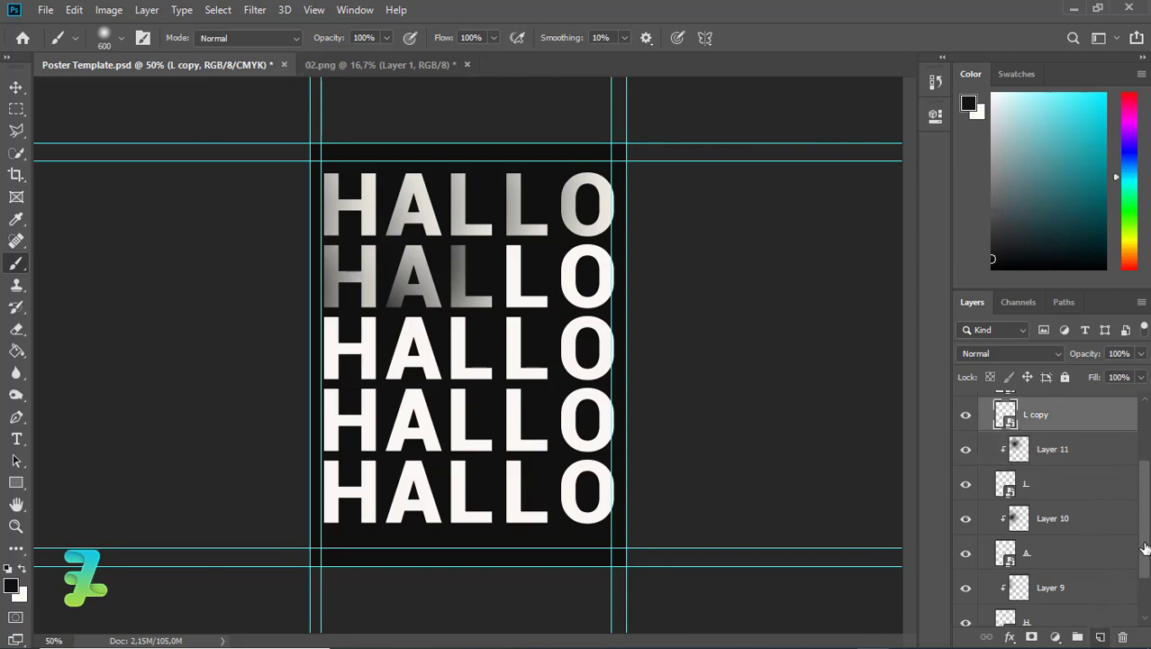
left_click(1101, 635)
scroll(1084, 525, "up", 3)
right_click(1084, 525)
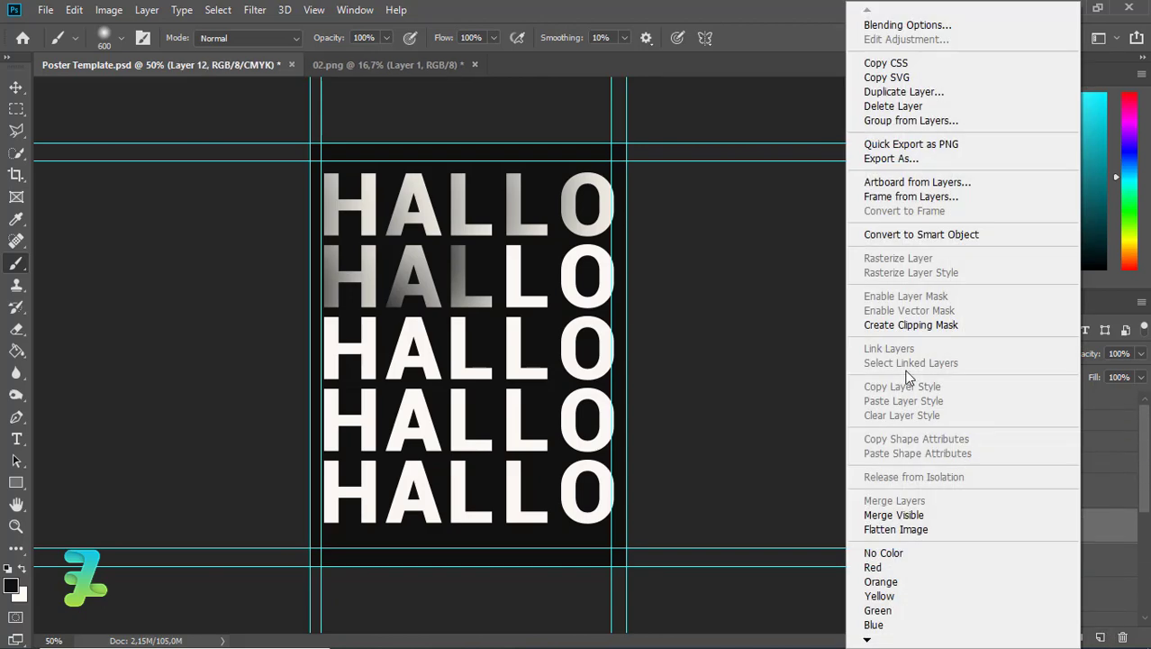
left_click(881, 330)
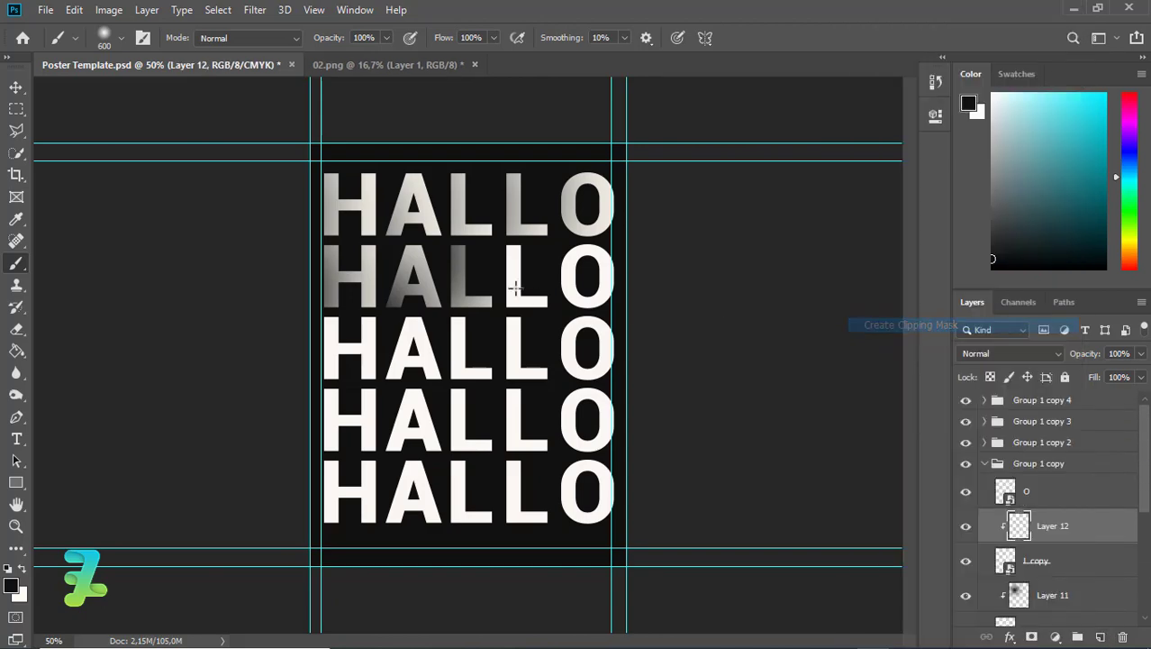
Try soft black brush shading on the upper-left side of the second row's second L, undoing unwanted strokes.
left_click(431, 260)
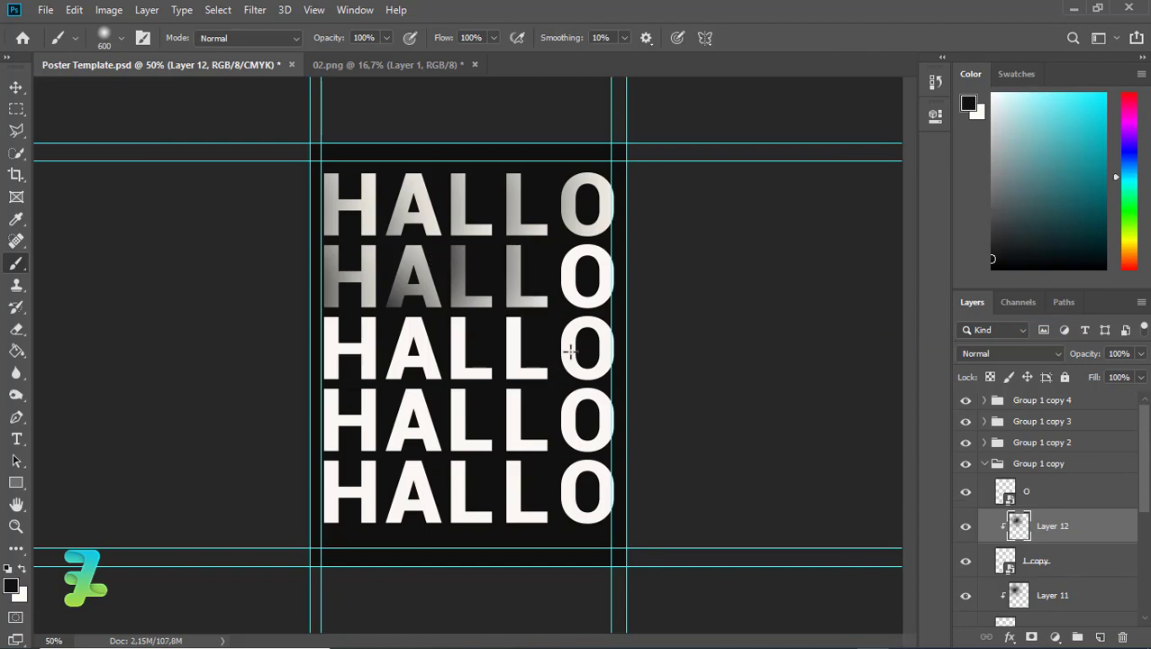
key("ctrl+z")
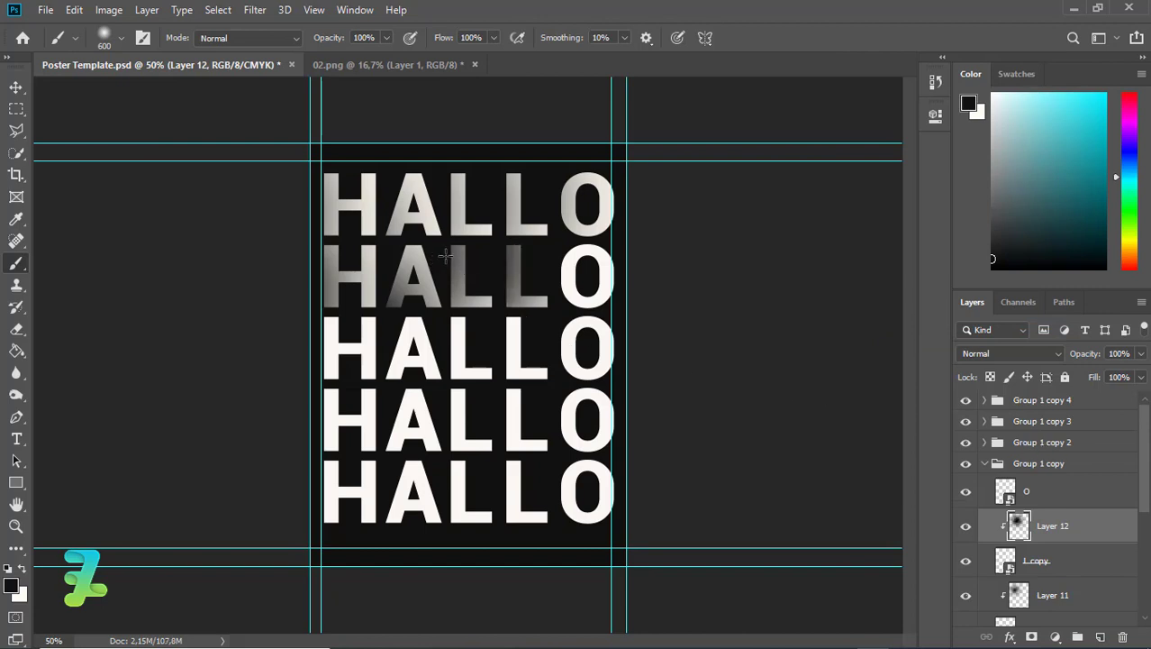
key("ctrl+z")
key("ctrl+z")
key("ctrl+z")
key("ctrl+z")
Add a new layer above the O in Group 1 copy and clip it to that letter.
left_click(1058, 491)
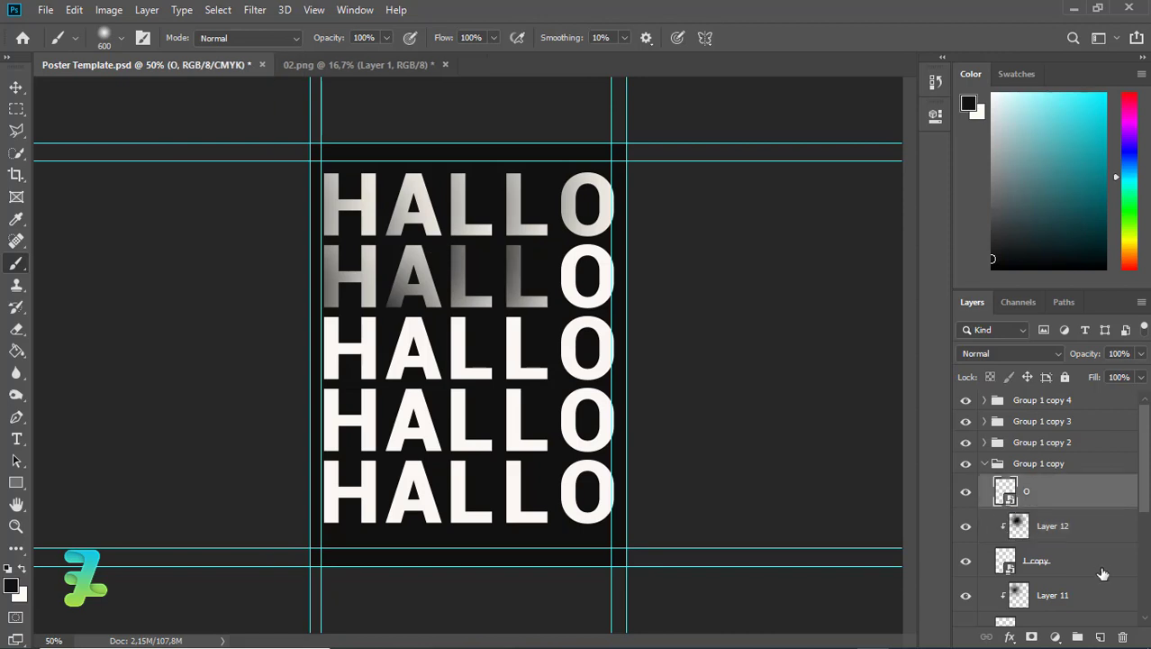
left_click(1102, 637)
right_click(1084, 487)
left_click(925, 329)
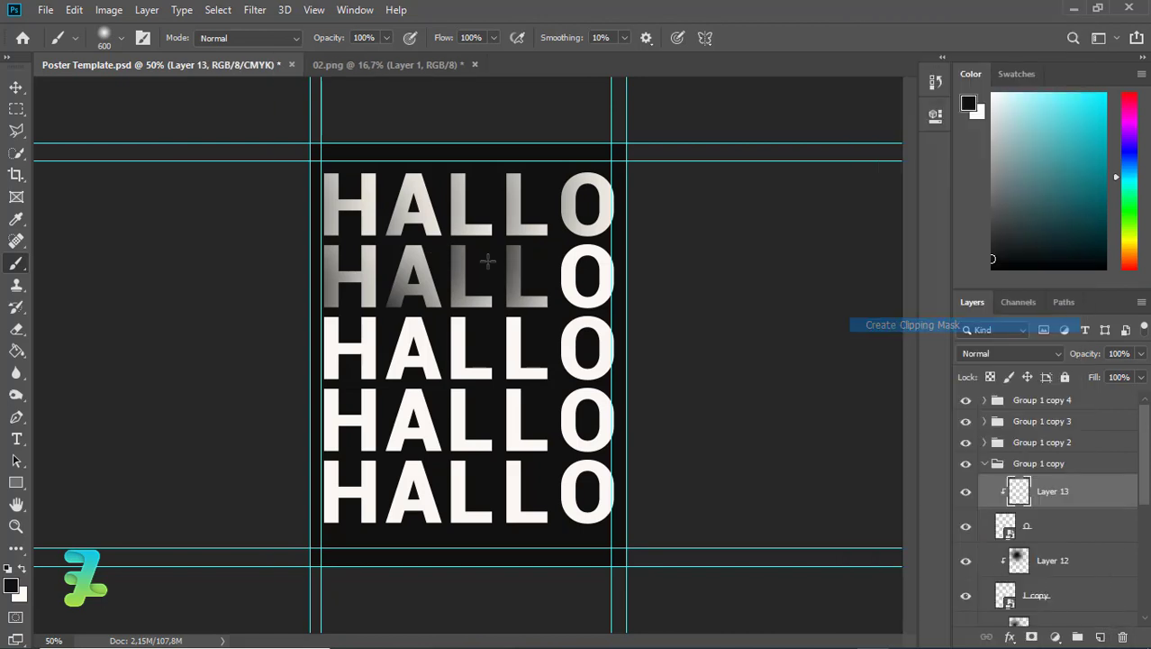
Shade the upper-left side of the second-row O with soft black brush dabs, undoing the excess ones.
left_click(489, 240)
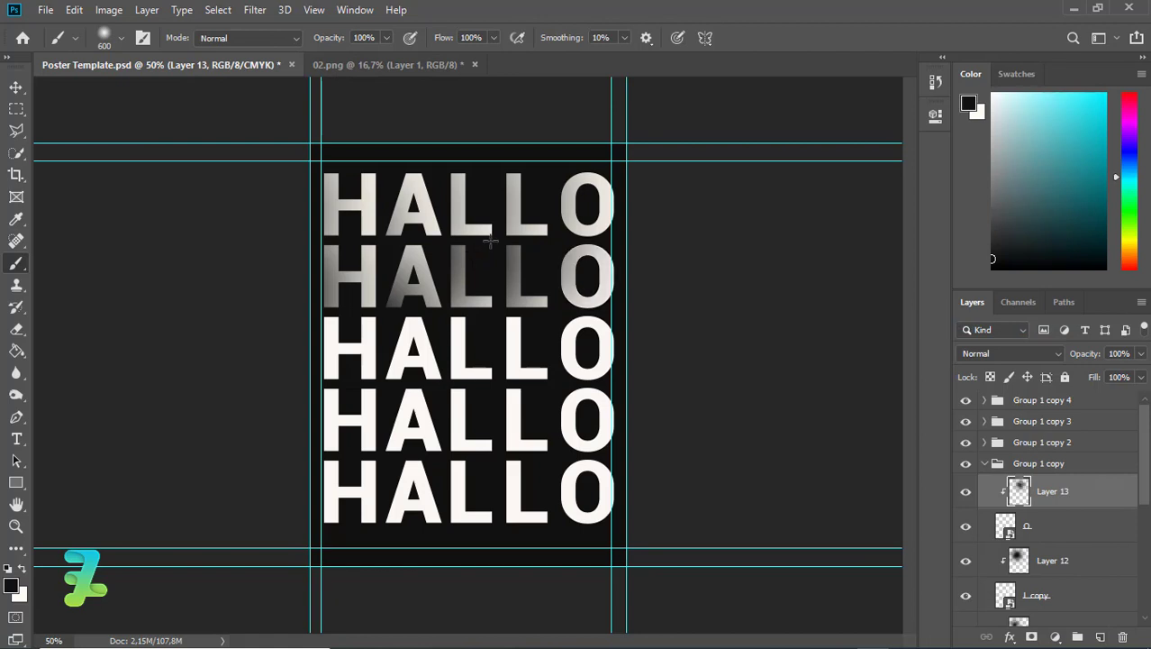
left_click(502, 242)
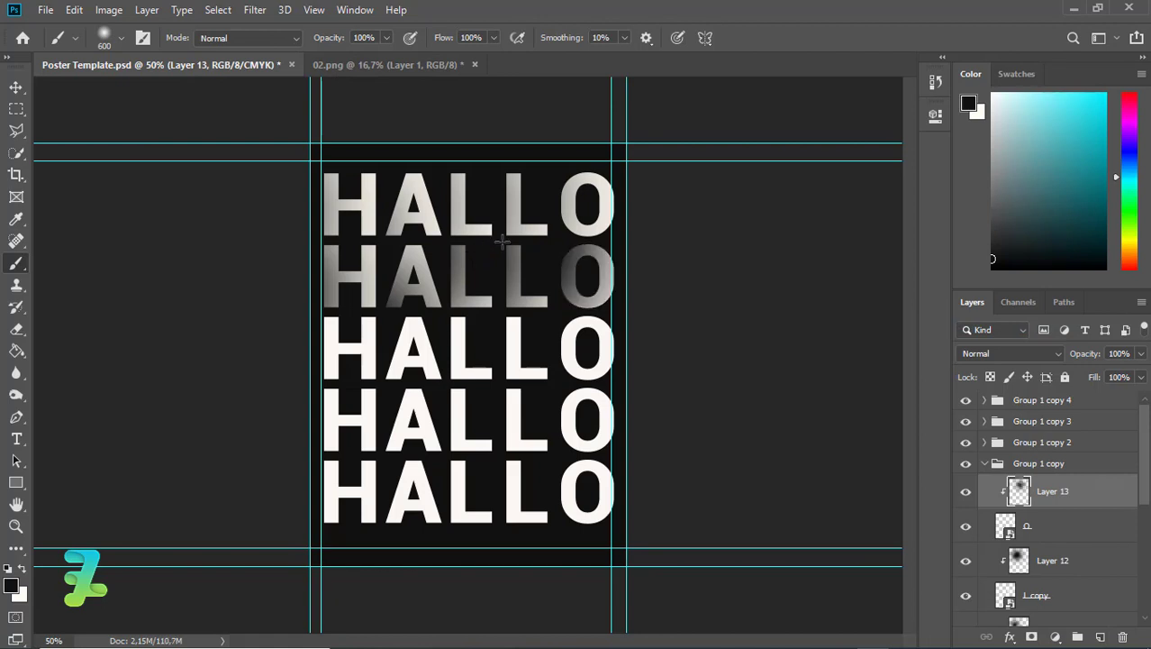
key("ctrl+z")
left_click(508, 242)
key("ctrl+z")
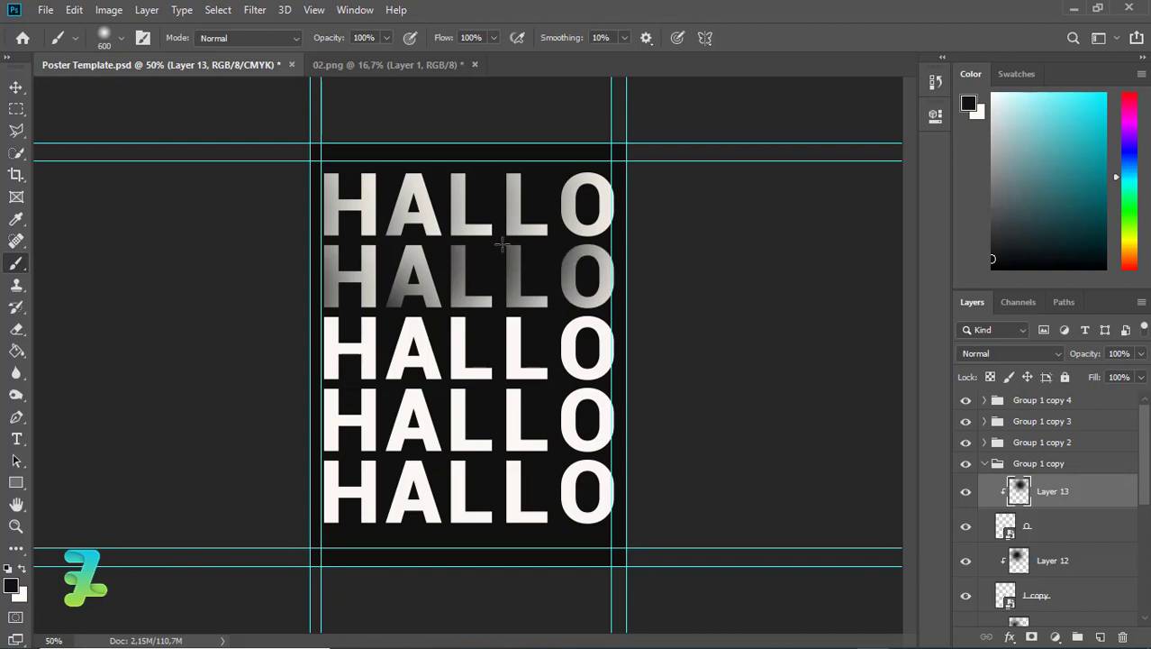
left_click(502, 242)
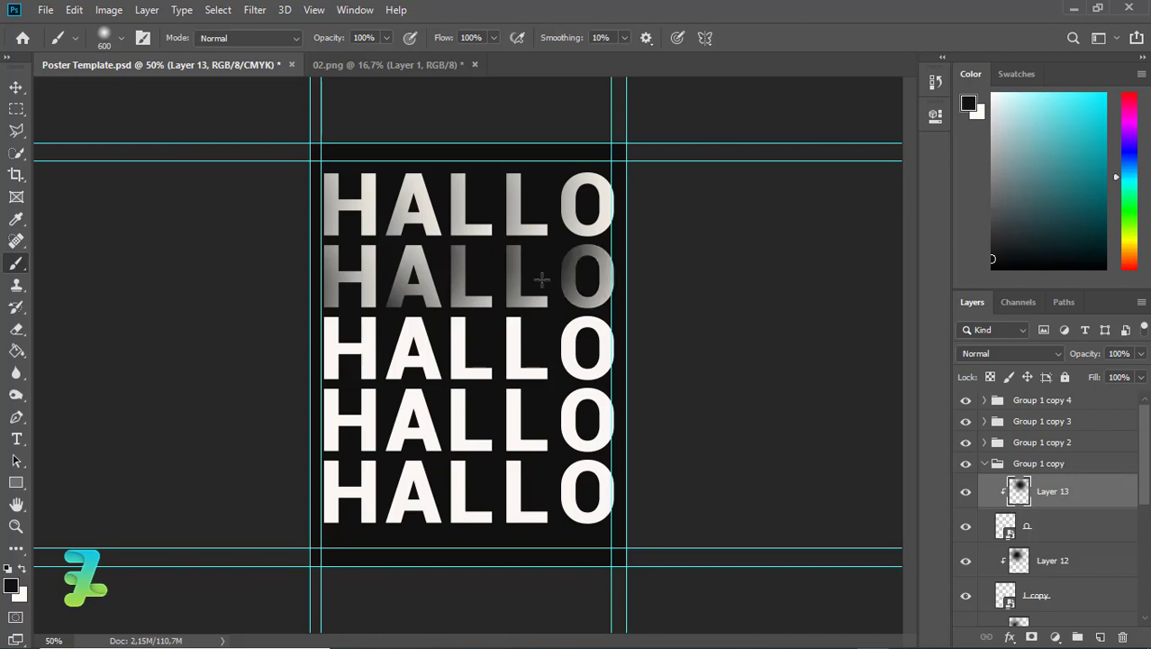
key("ctrl+z")
Delete Layer 12 and replace it with a new empty layer clipped to L copy.
left_click(1021, 564)
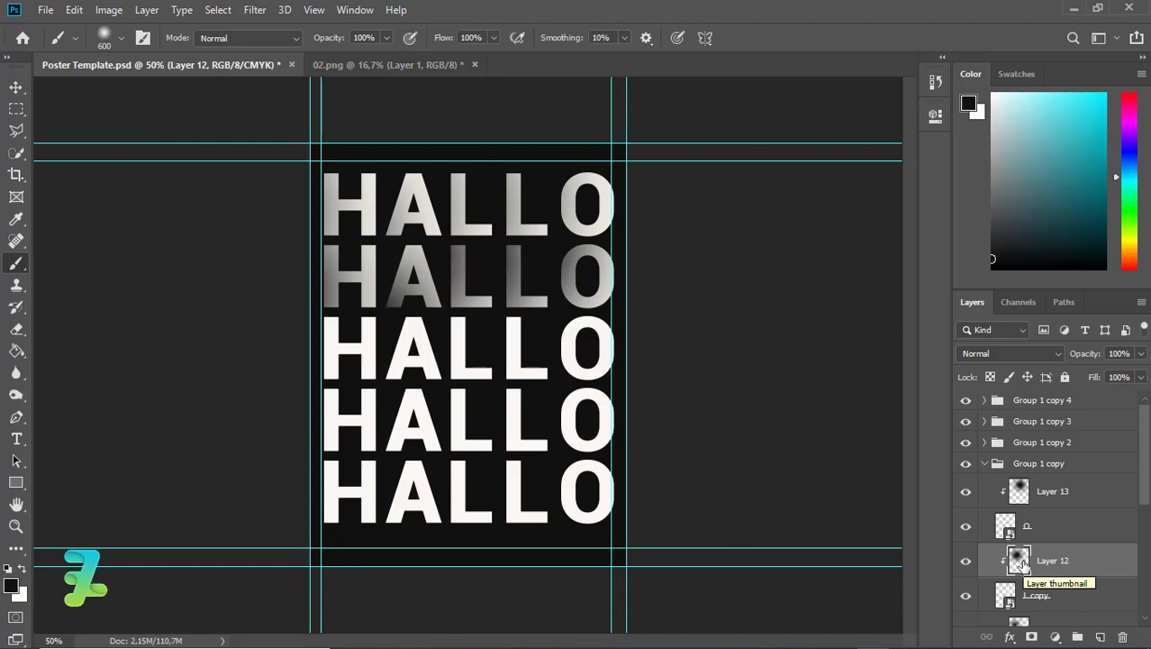
key("Delete")
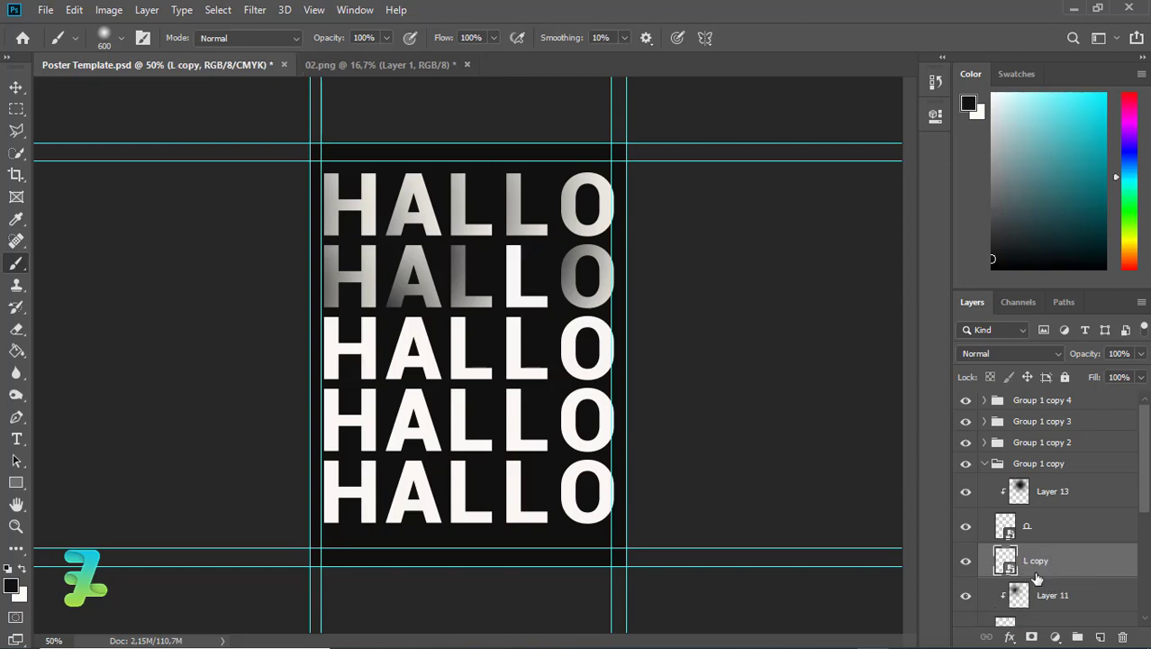
left_click(1102, 636)
right_click(1072, 558)
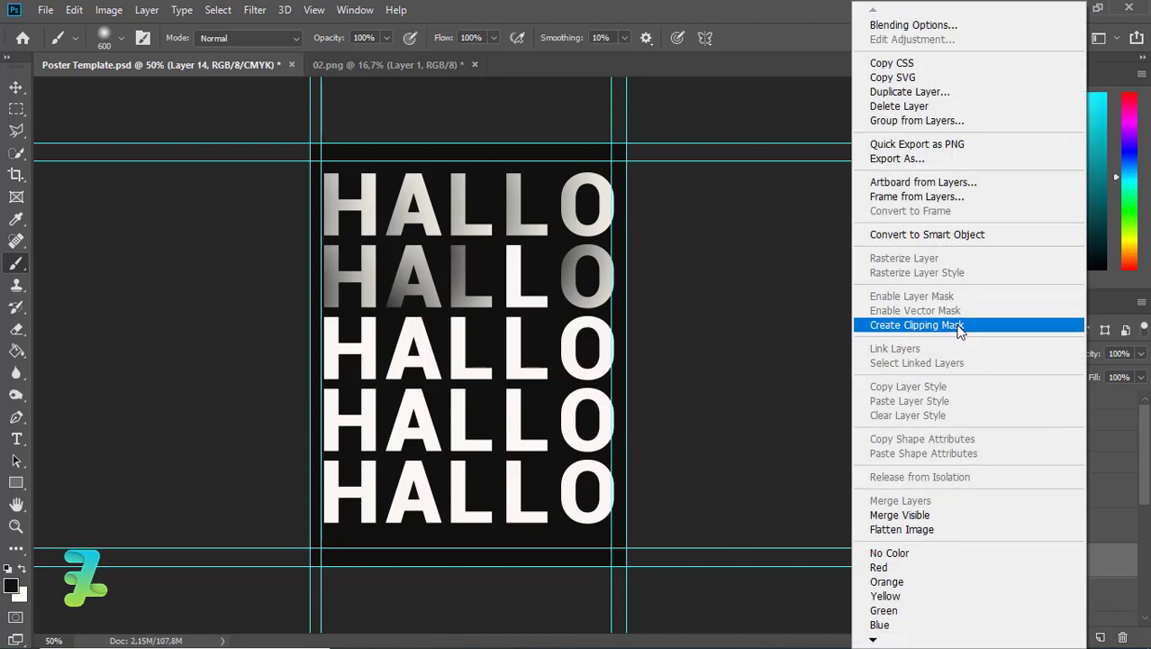
left_click(959, 332)
Shade the upper-left side of the second row's second L with a single soft black brush dab.
left_click(436, 238)
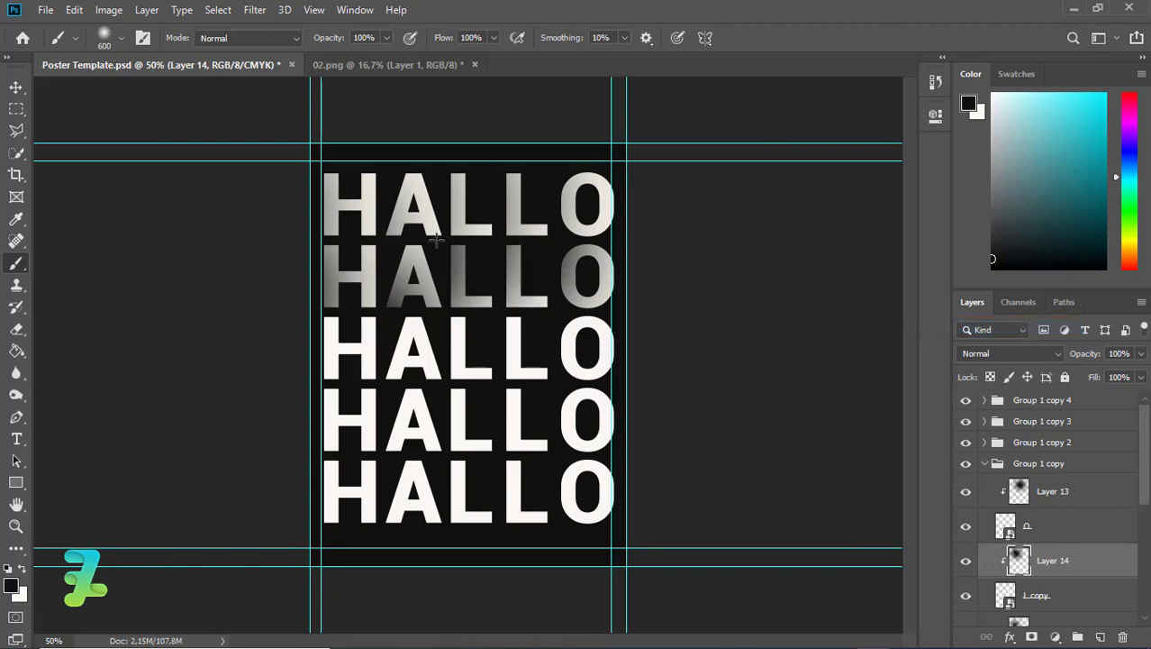
key("ctrl+z")
left_click(430, 241)
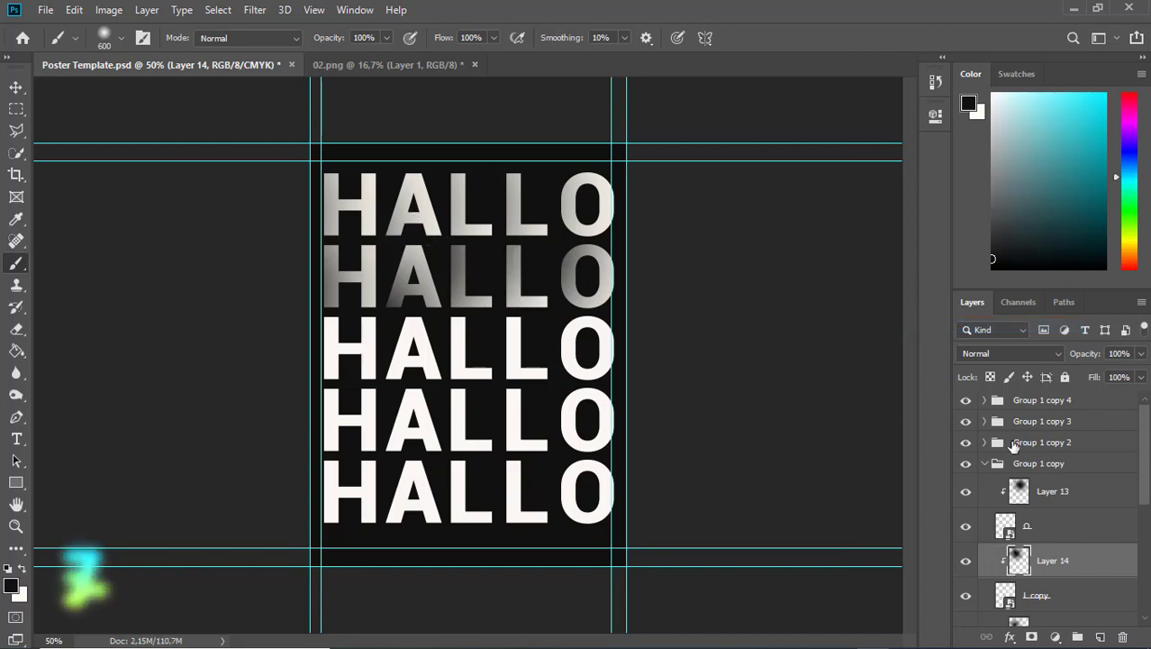
Delete Layer 11 and replace it with a new empty layer clipped to the first L.
scroll(1081, 491, "down", 3)
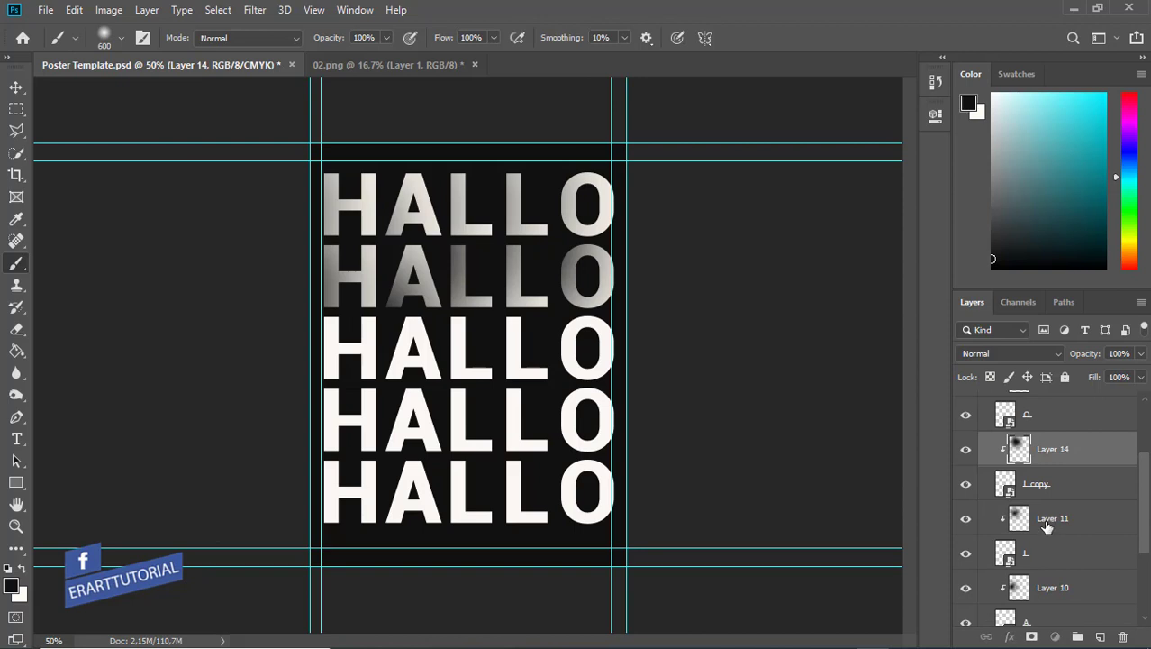
left_click(1047, 527)
key("Delete")
left_click(1102, 638)
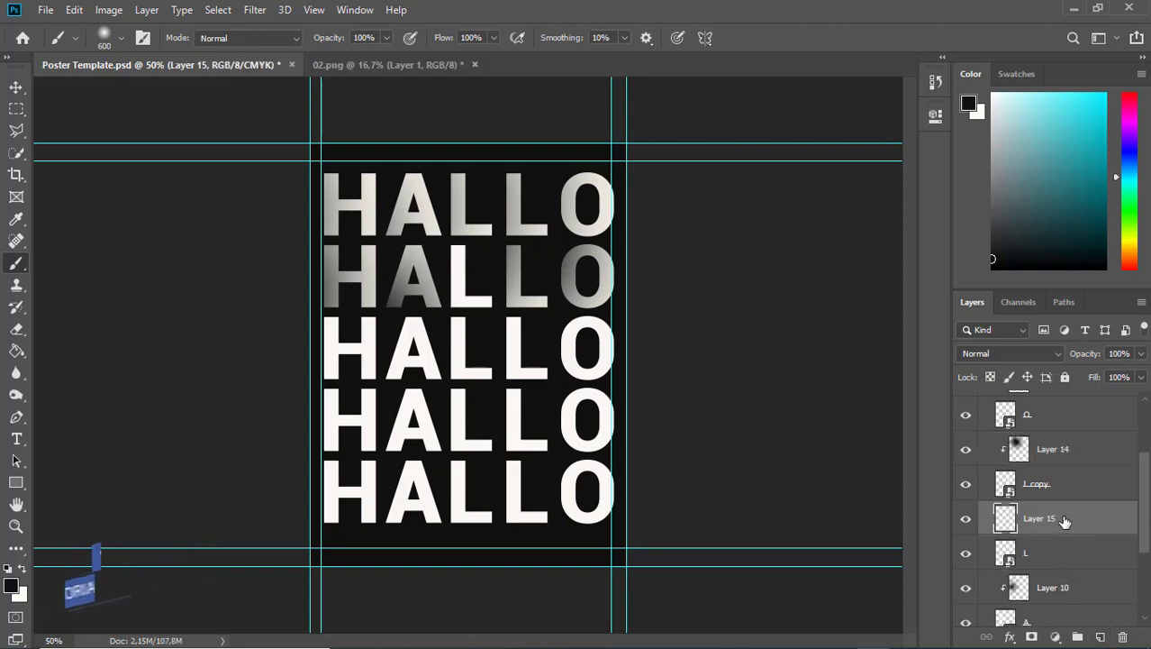
right_click(1065, 521)
left_click(937, 325)
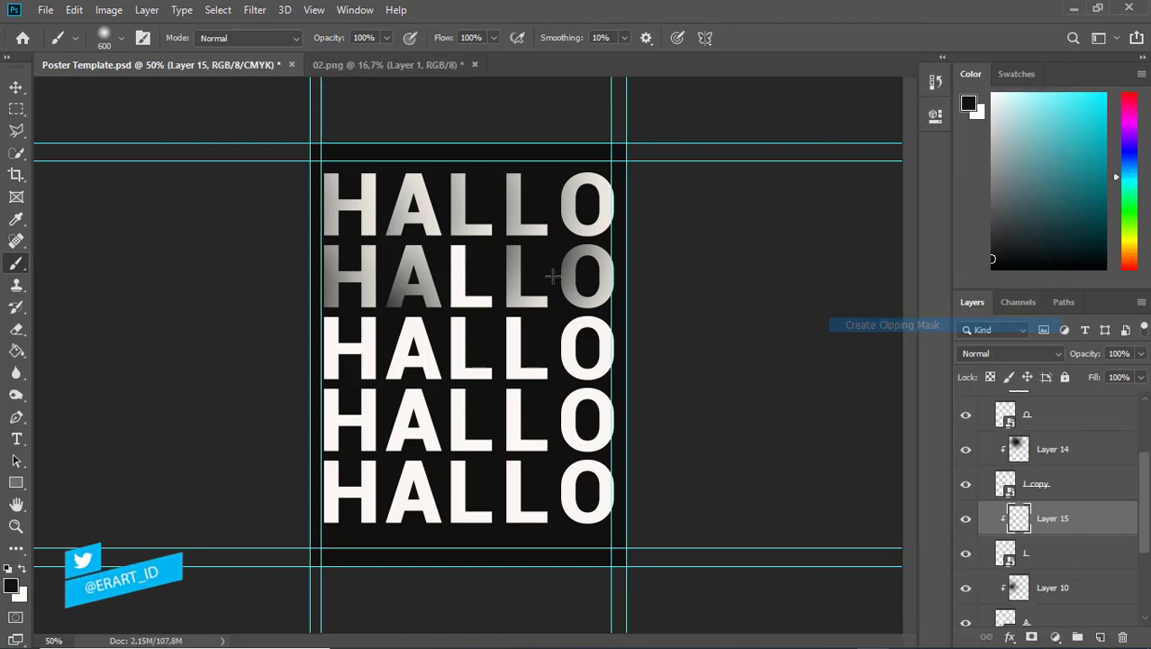
Shade the upper-left side of the second row's first L with the soft black brush, undoing the extra dab.
left_click(416, 245)
left_click(414, 245)
key("ctrl+z")
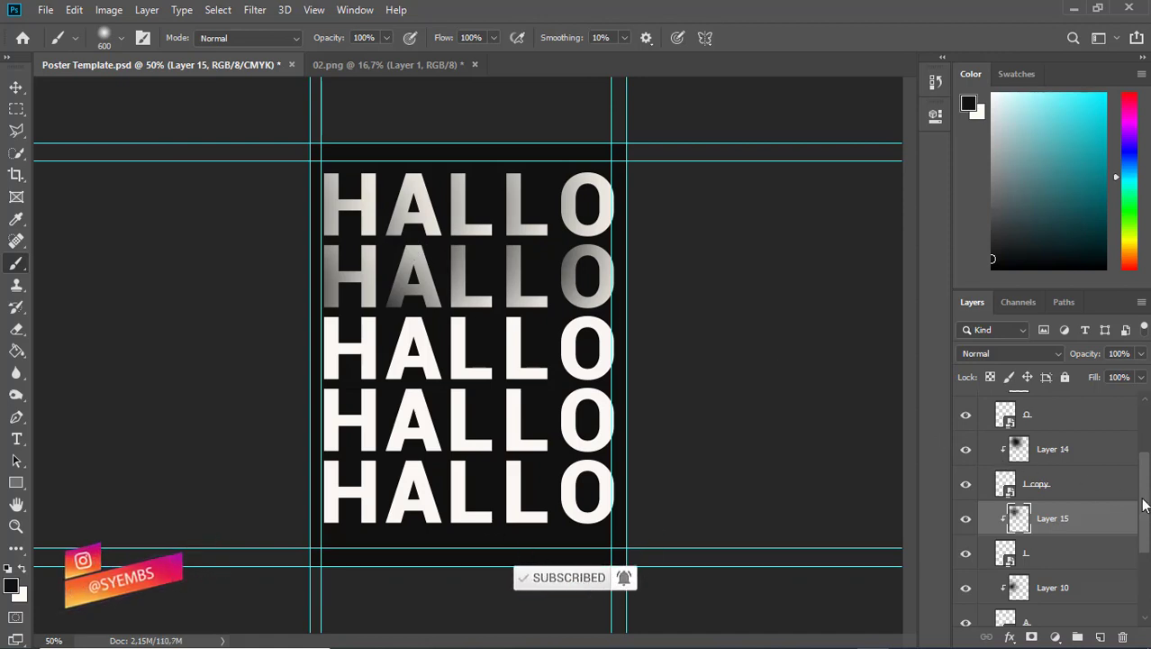
Collapse Group 1 copy and expand Group 1 copy 2 in the layer list.
scroll(995, 470, "up", 3)
left_click(985, 465)
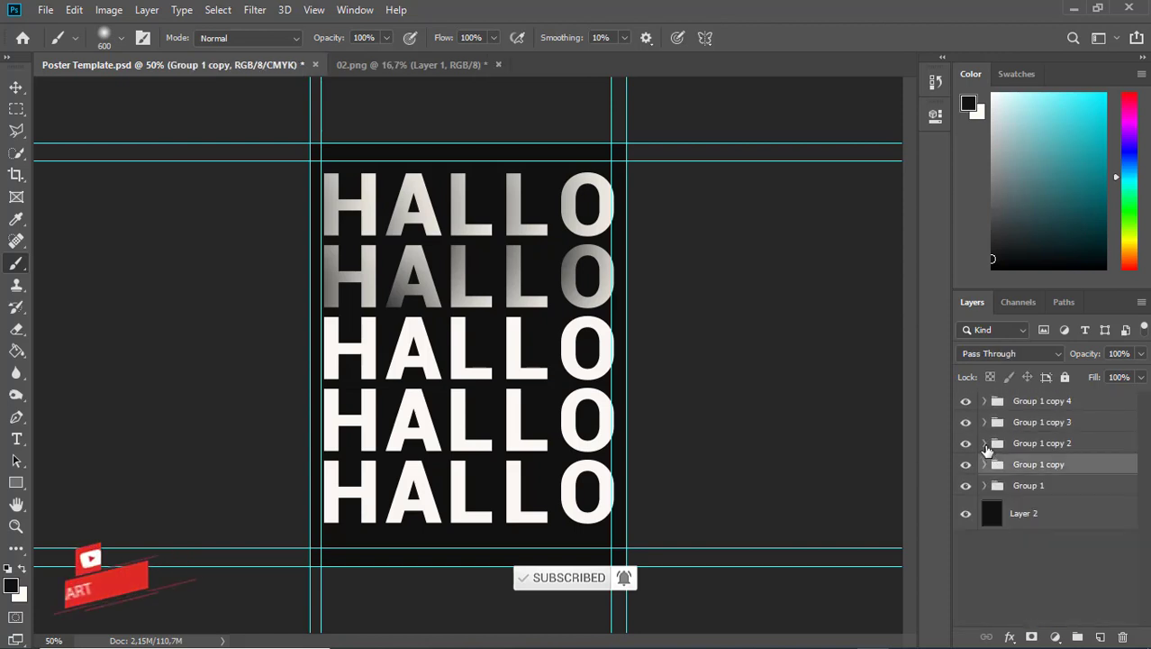
left_click(985, 443)
scroll(1122, 461, "down", 2)
scroll(1085, 532, "down", 1)
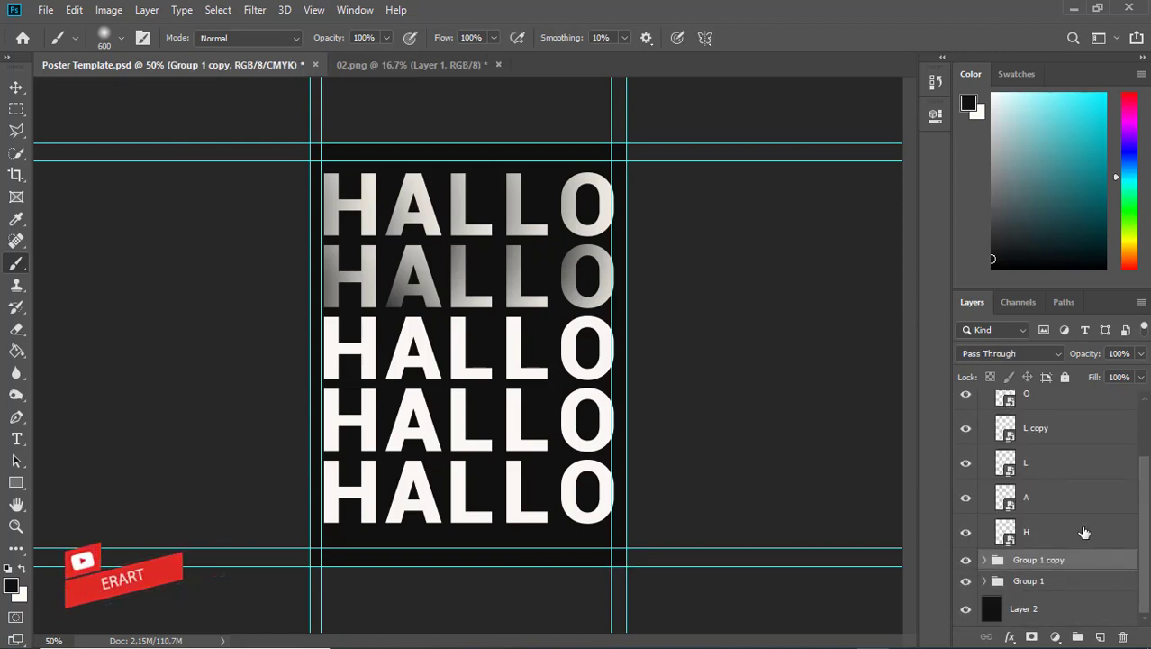
Add a new layer above the H in Group 1 copy 2 and clip it to that letter.
left_click(1070, 539)
left_click(1100, 637)
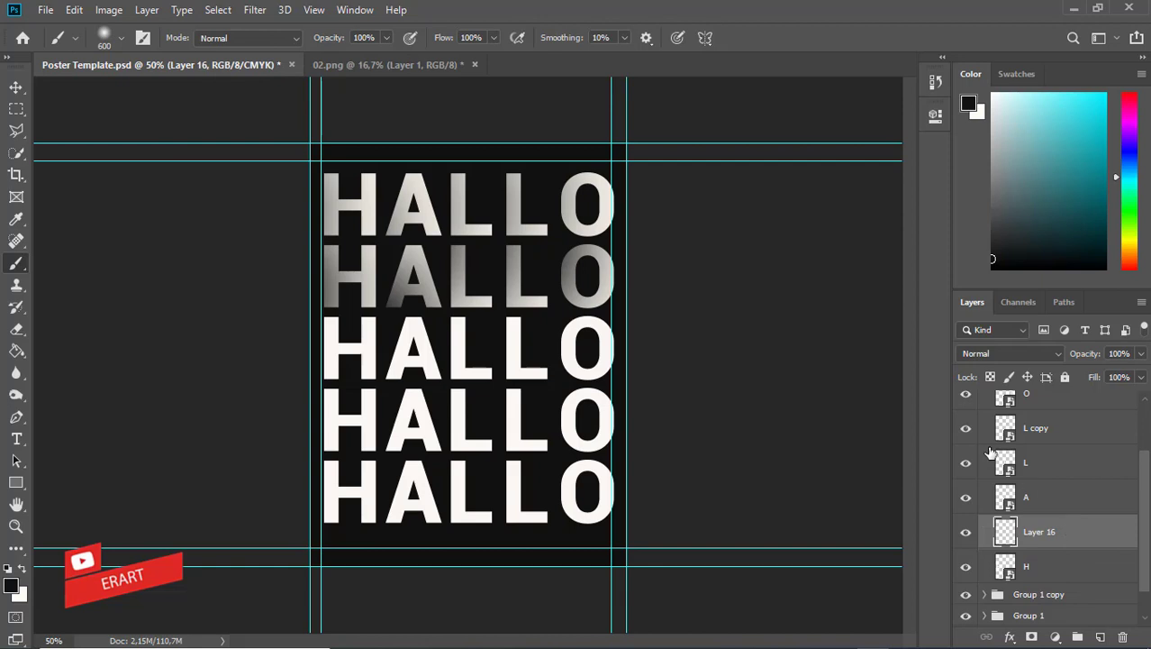
right_click(1027, 546)
left_click(856, 325)
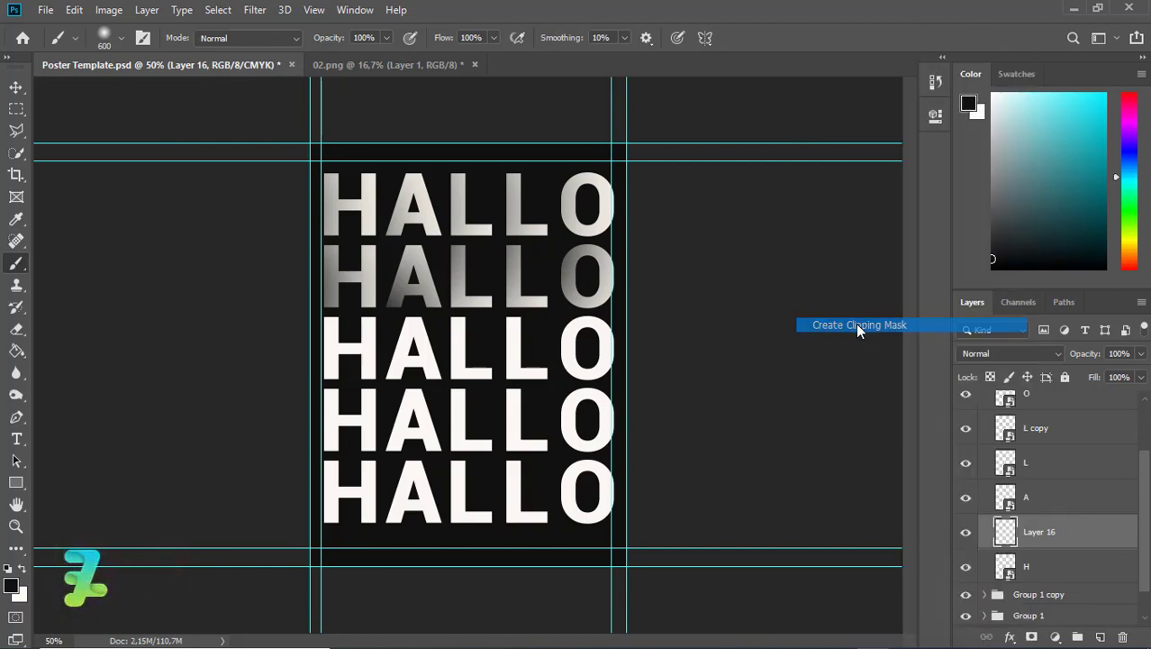
Shade the left side of the third row's H with the soft black brush, undoing the first dab.
left_click(291, 362)
key("ctrl+z")
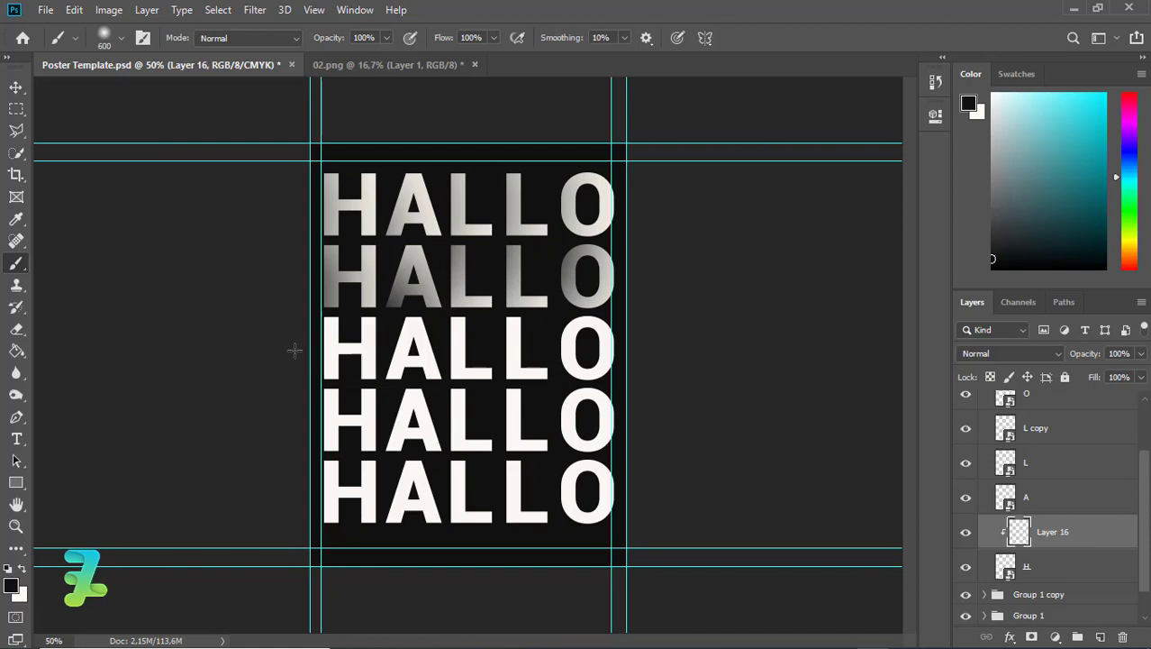
left_click(298, 350)
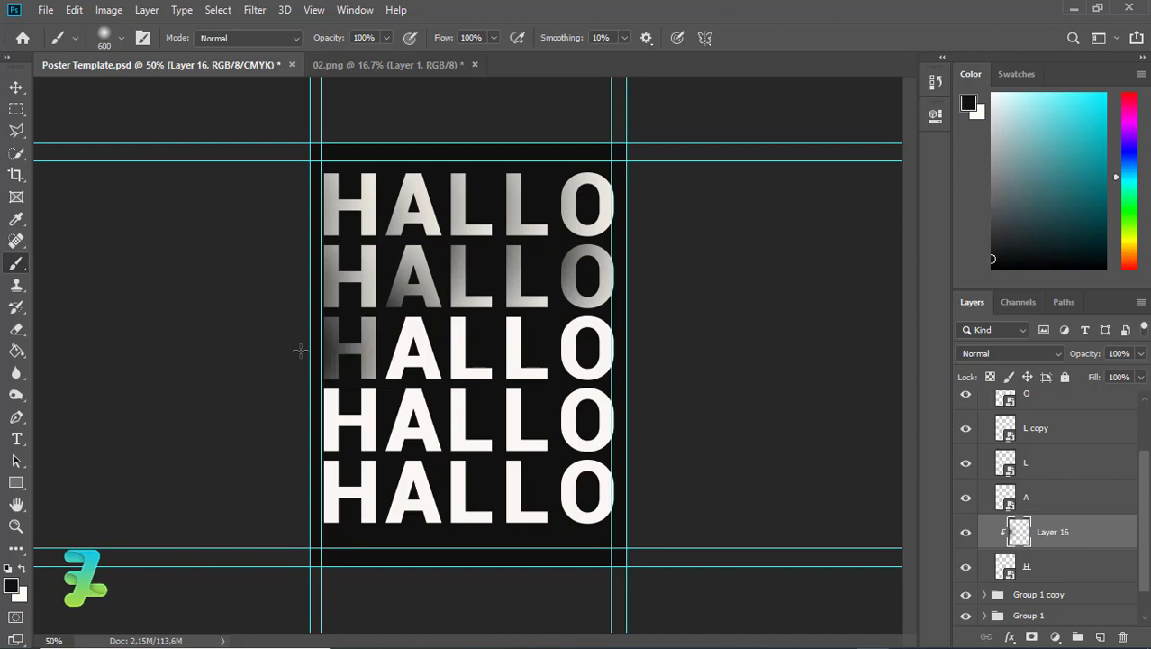
Add a new layer clipped to the A in Group 1 copy 2 and shade the letter's left side with the soft black brush.
left_click(1049, 498)
left_click(1099, 636)
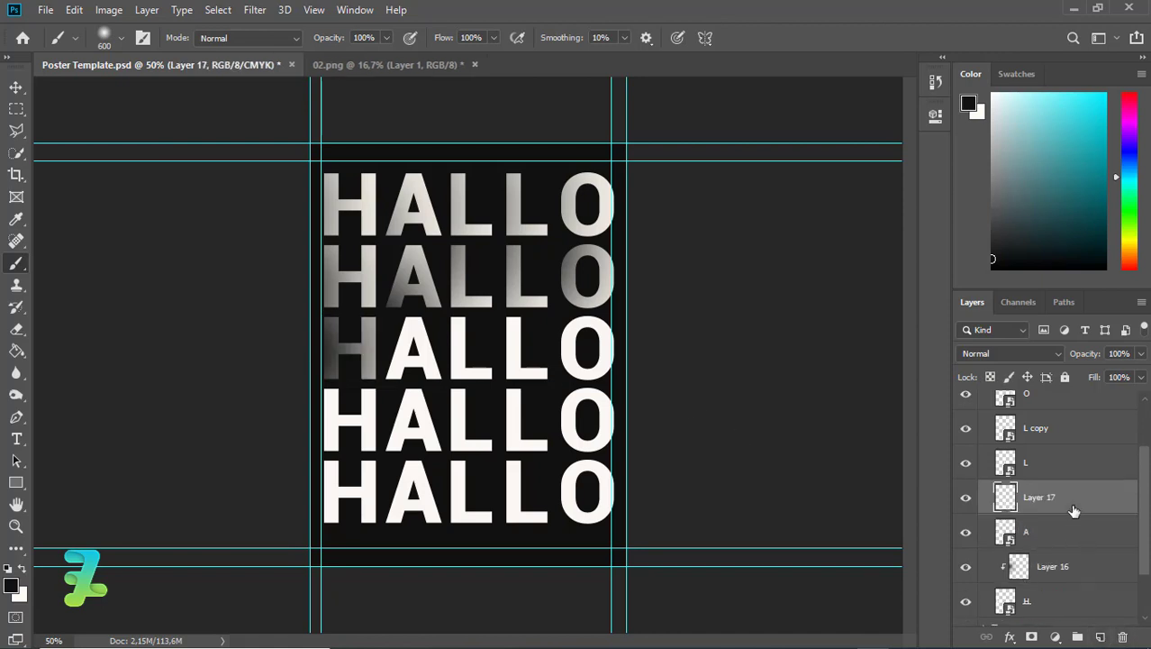
right_click(1072, 510)
left_click(901, 325)
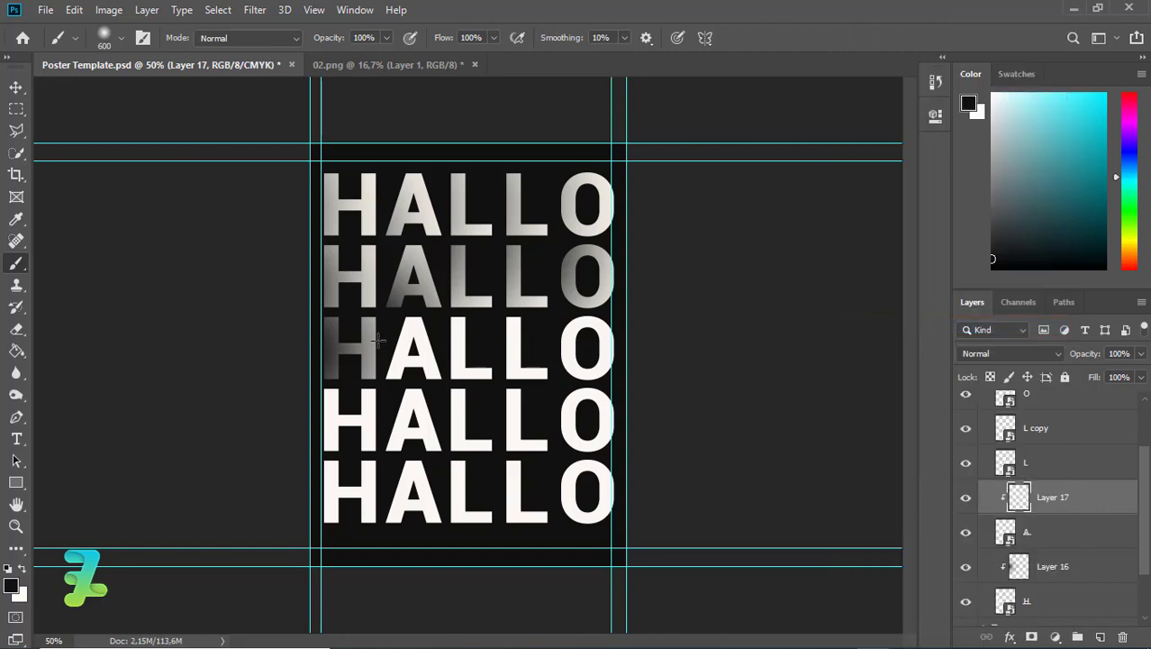
left_click(352, 350)
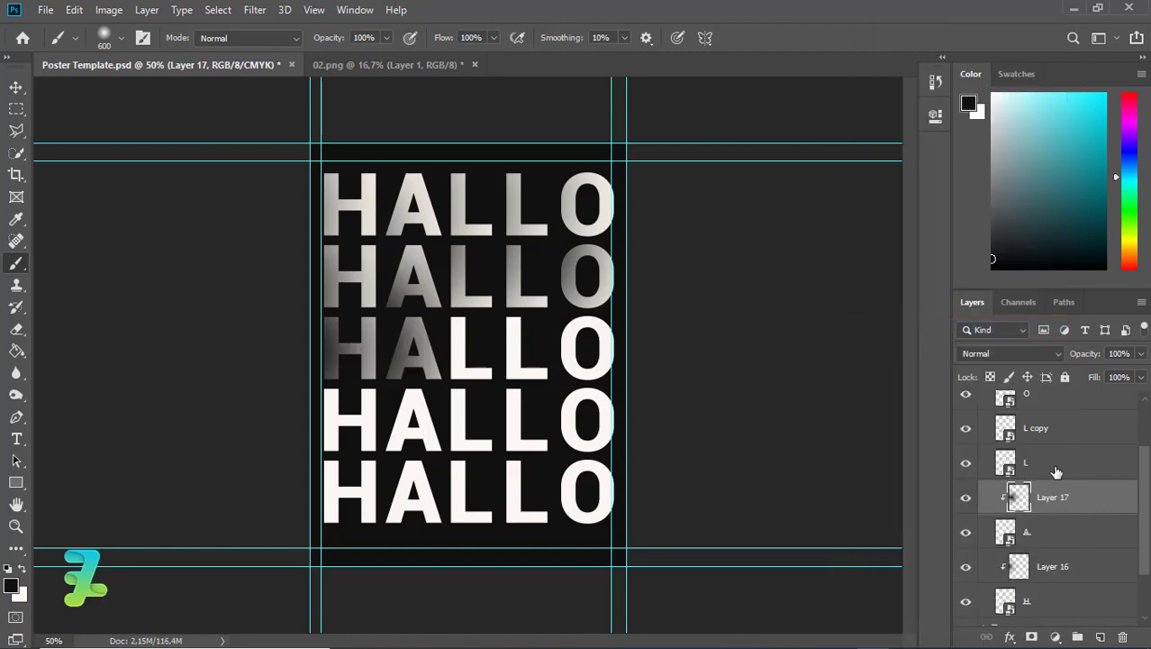
Clip a new layer to the third row's first L and shade its left side with soft black, redoing the first stroke.
left_click(1100, 634)
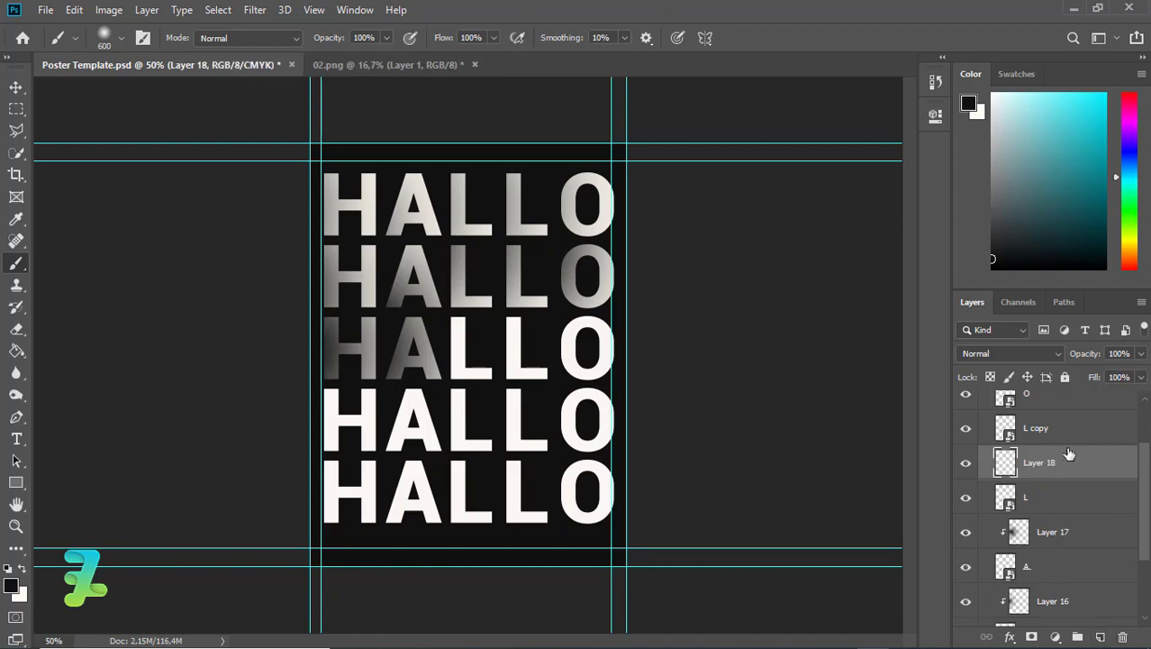
right_click(1074, 460)
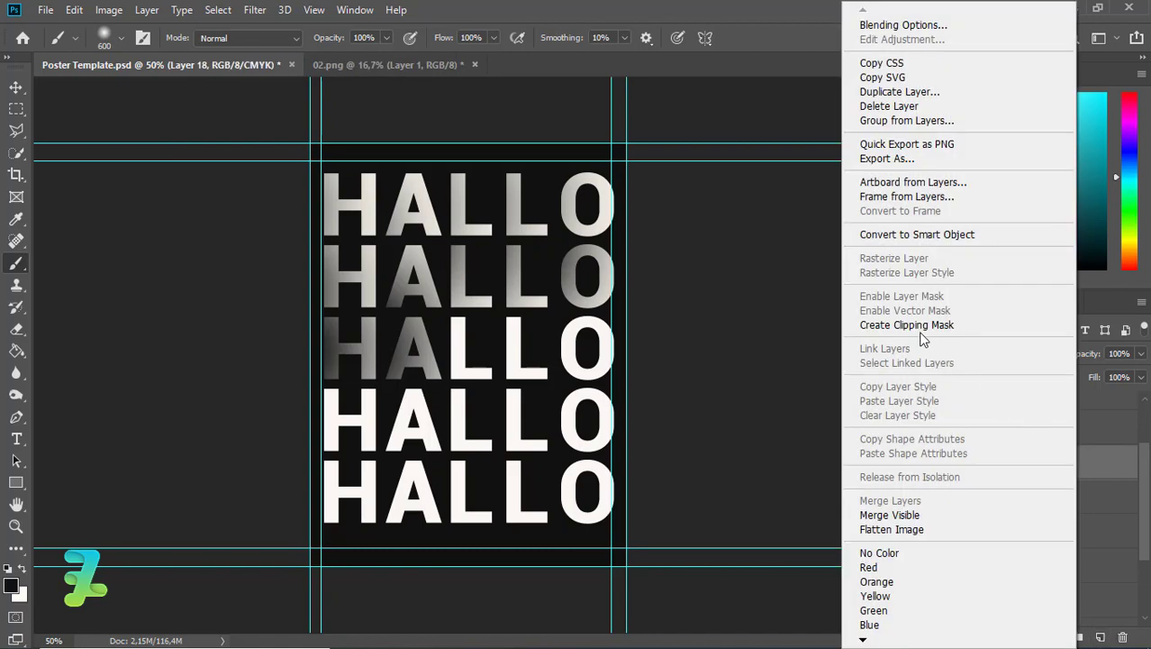
left_click(919, 325)
left_click_drag(387, 341, 393, 353)
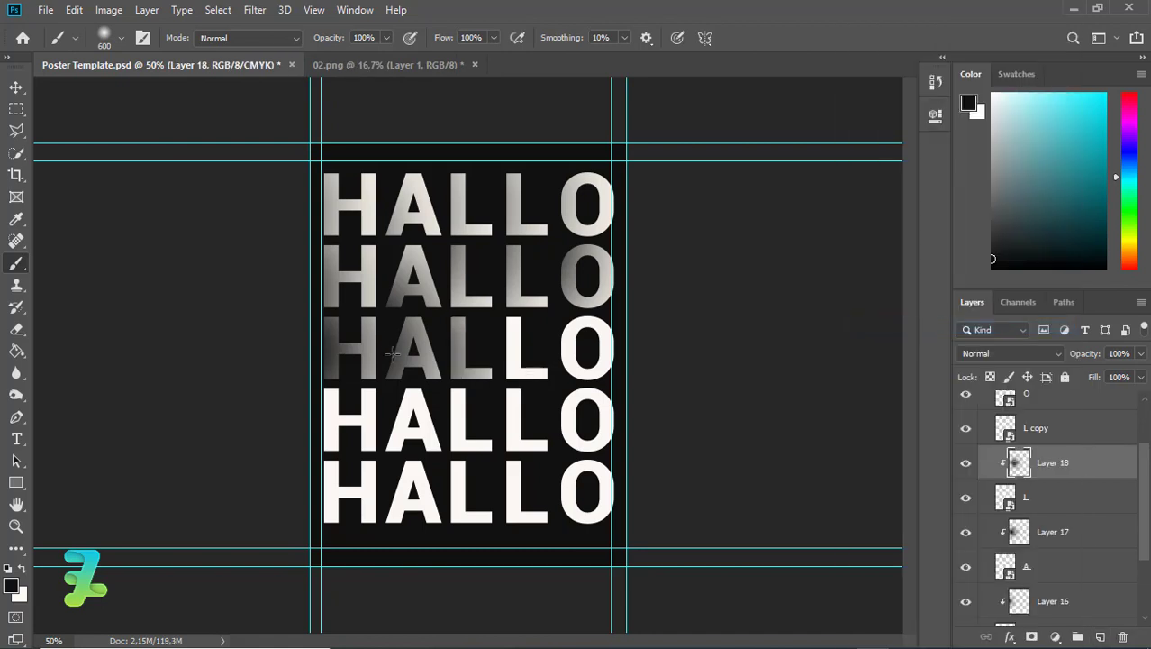
key("ctrl+z")
left_click(400, 347)
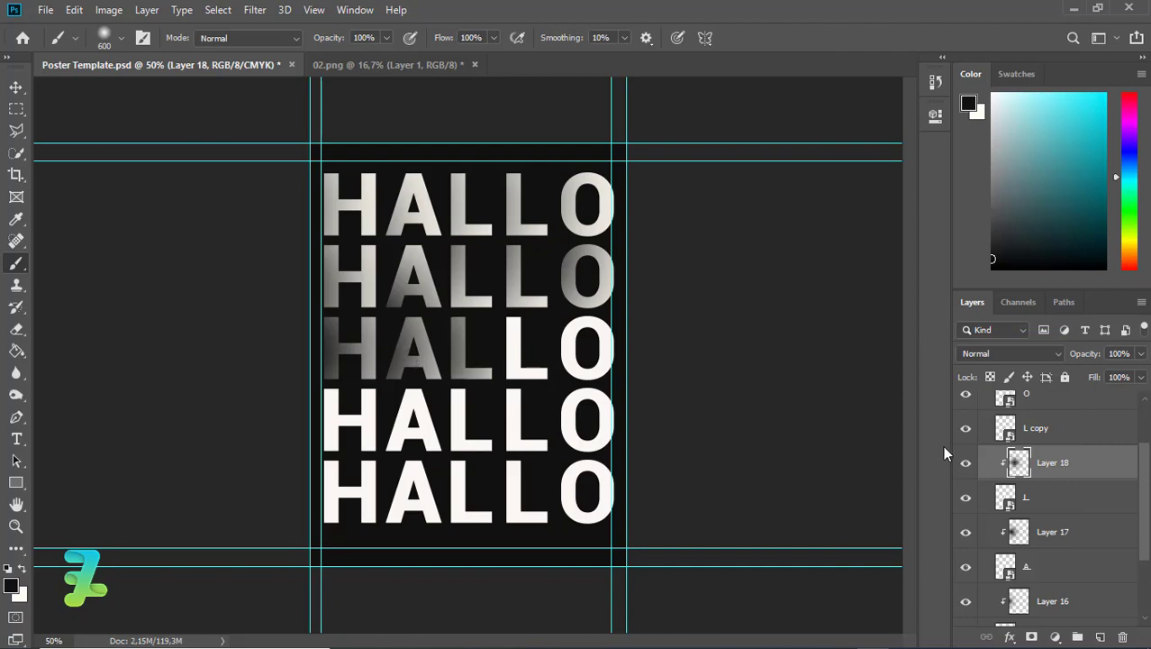
Clip a new layer to L copy in the third row and shade the letter from its left side, redoing the first dab.
left_click(1101, 636)
right_click(1101, 448)
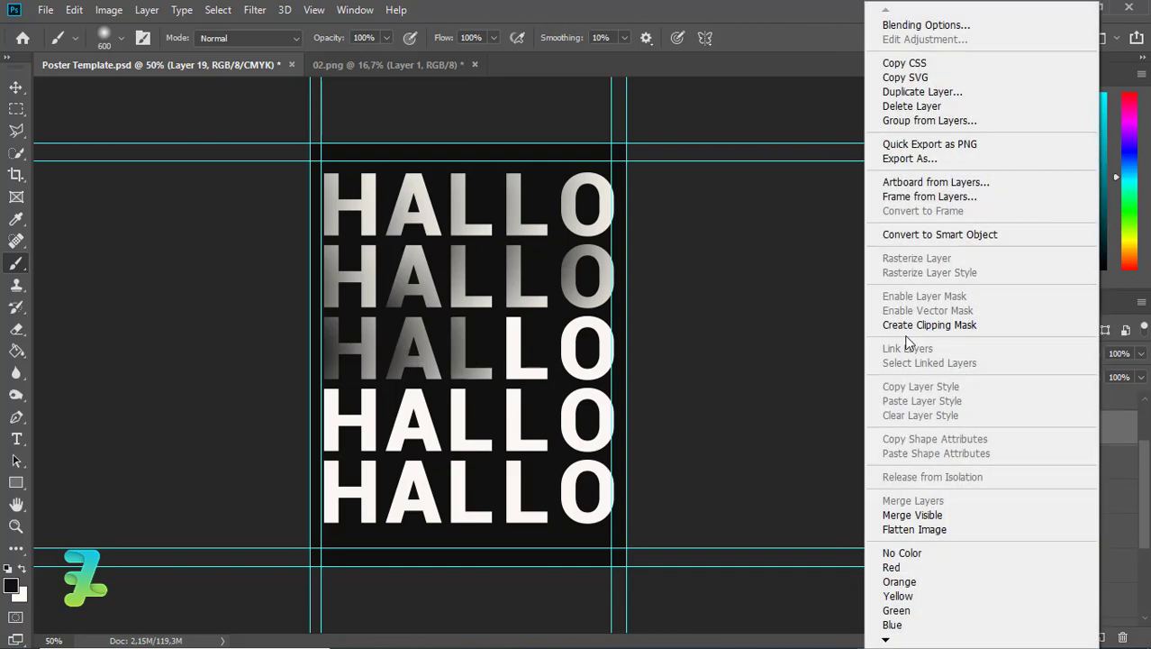
left_click(879, 324)
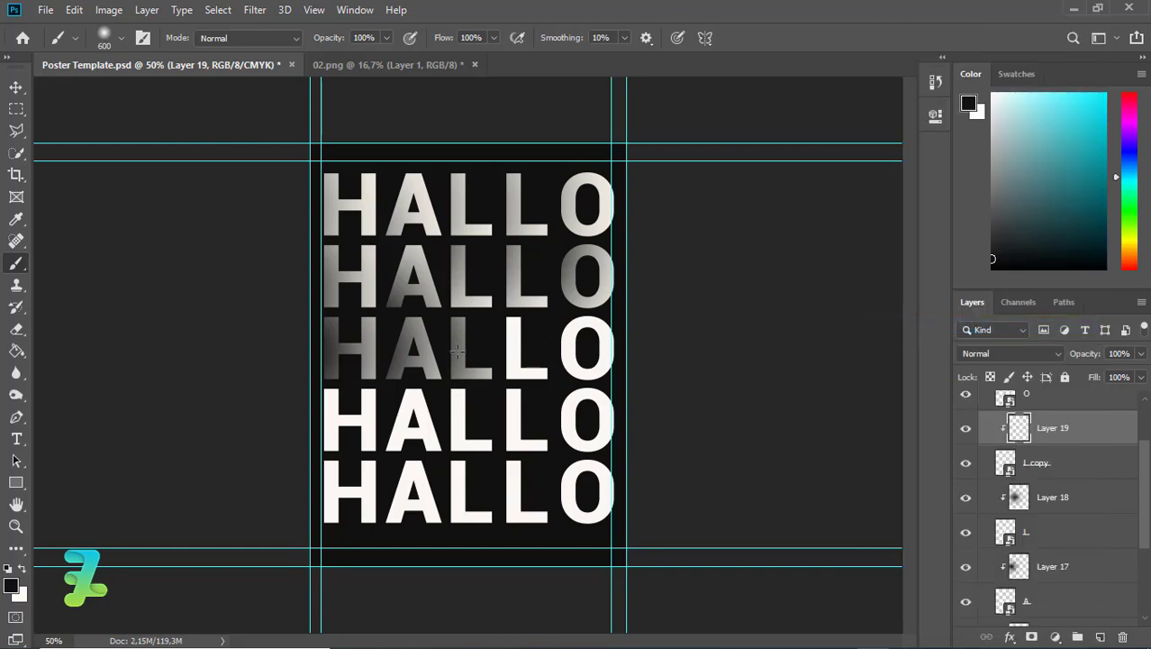
key("ctrl+z")
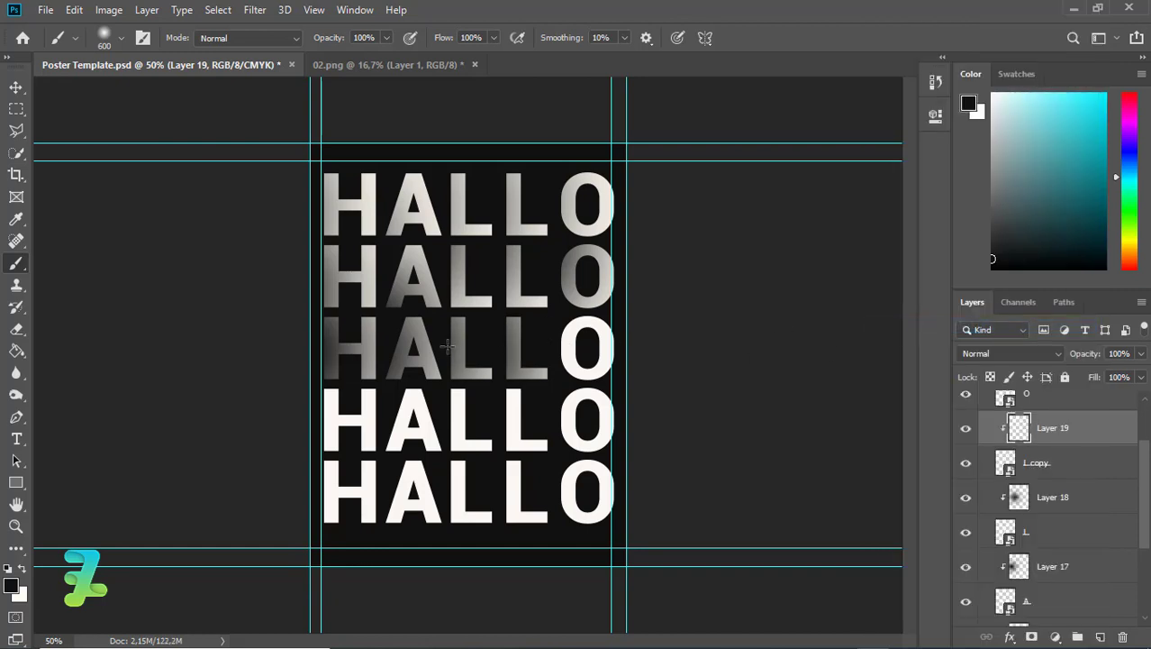
left_click(448, 346)
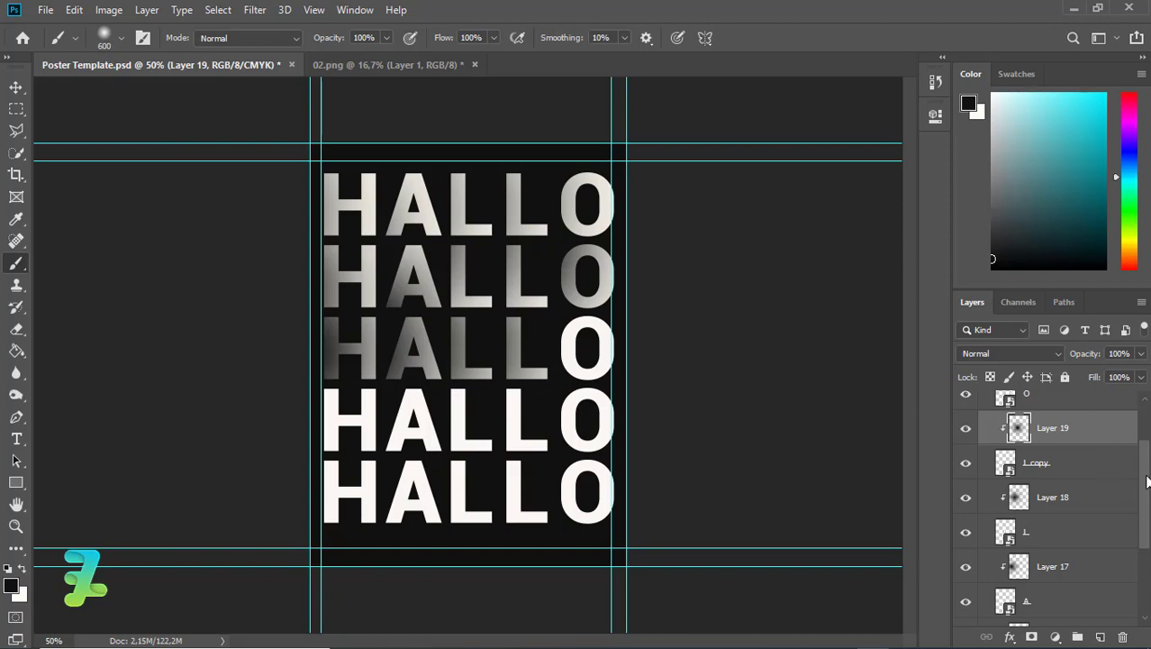
Add a new layer clipped to the O in Group 1 copy 2 and shade the letter's left side with soft black.
scroll(1104, 464, "up", 3)
left_click(1095, 473)
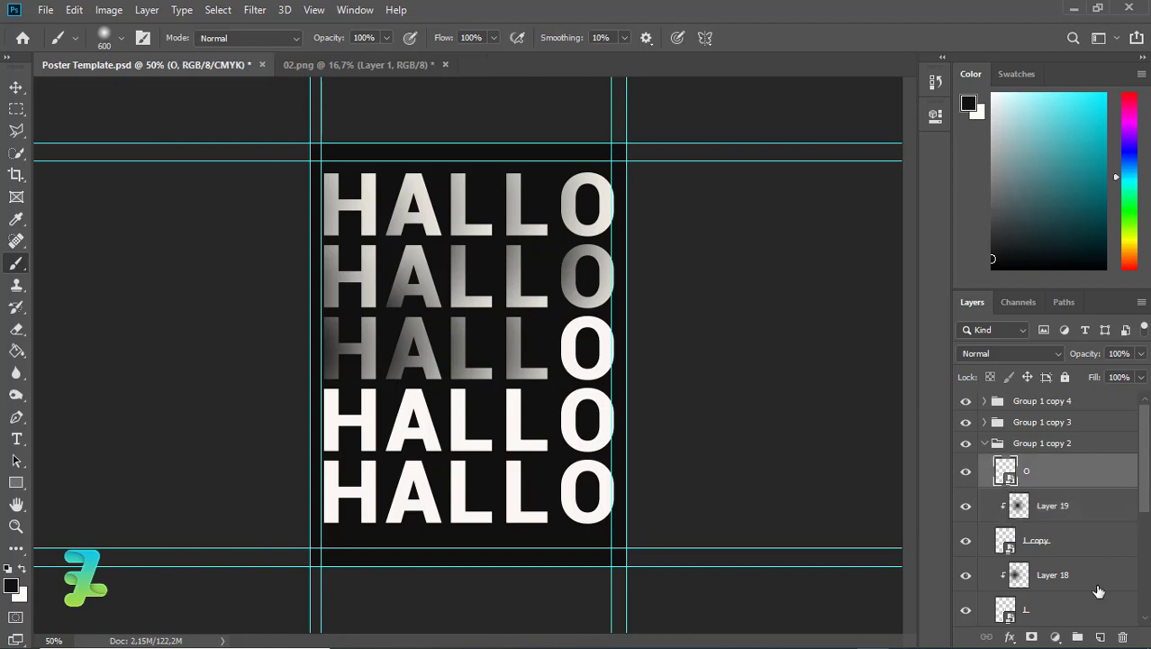
left_click(1100, 637)
right_click(1079, 478)
left_click(901, 325)
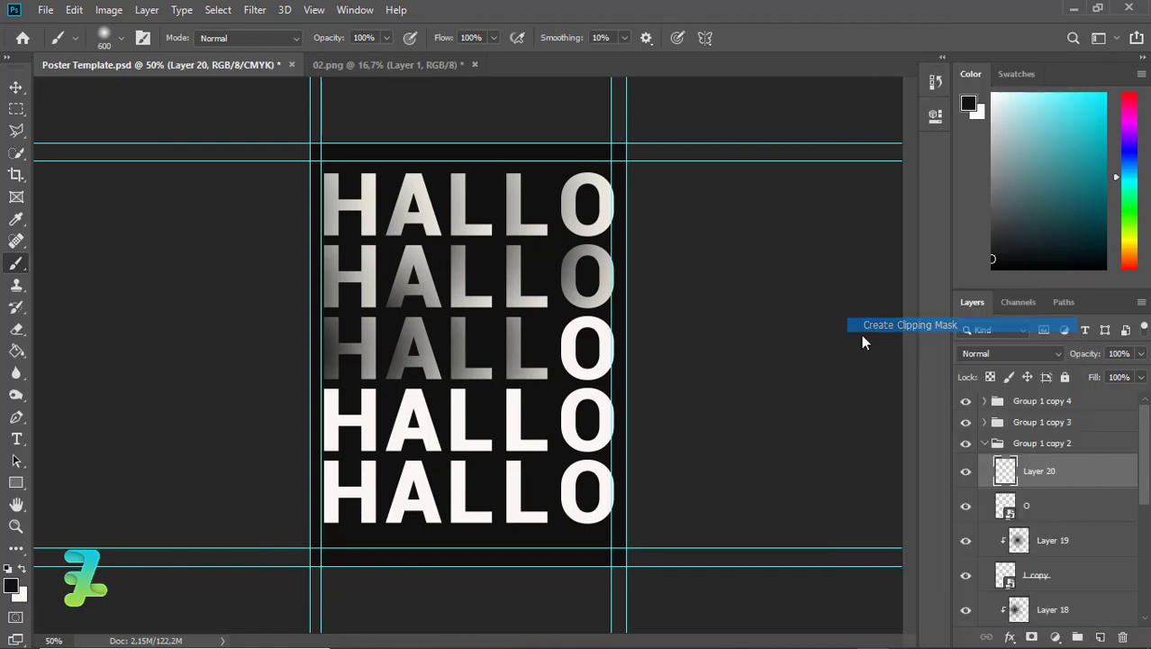
left_click(504, 368)
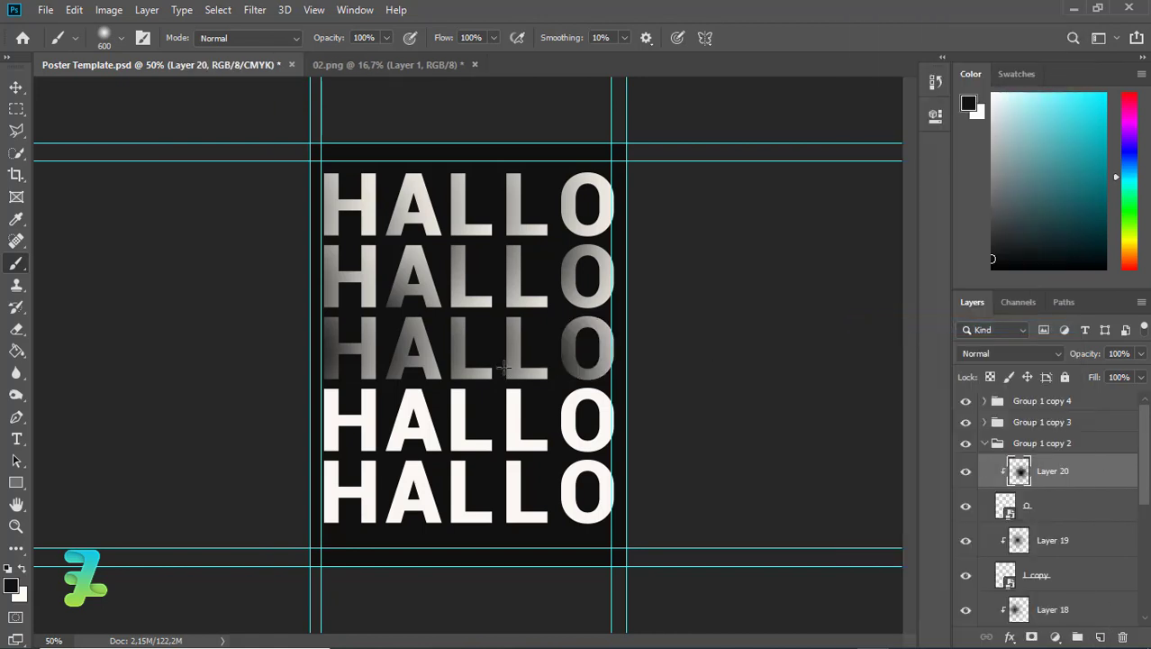
In Group 1 copy 3, add a new layer clipped to the H and darken the fourth row's H from its left side.
left_click(985, 442)
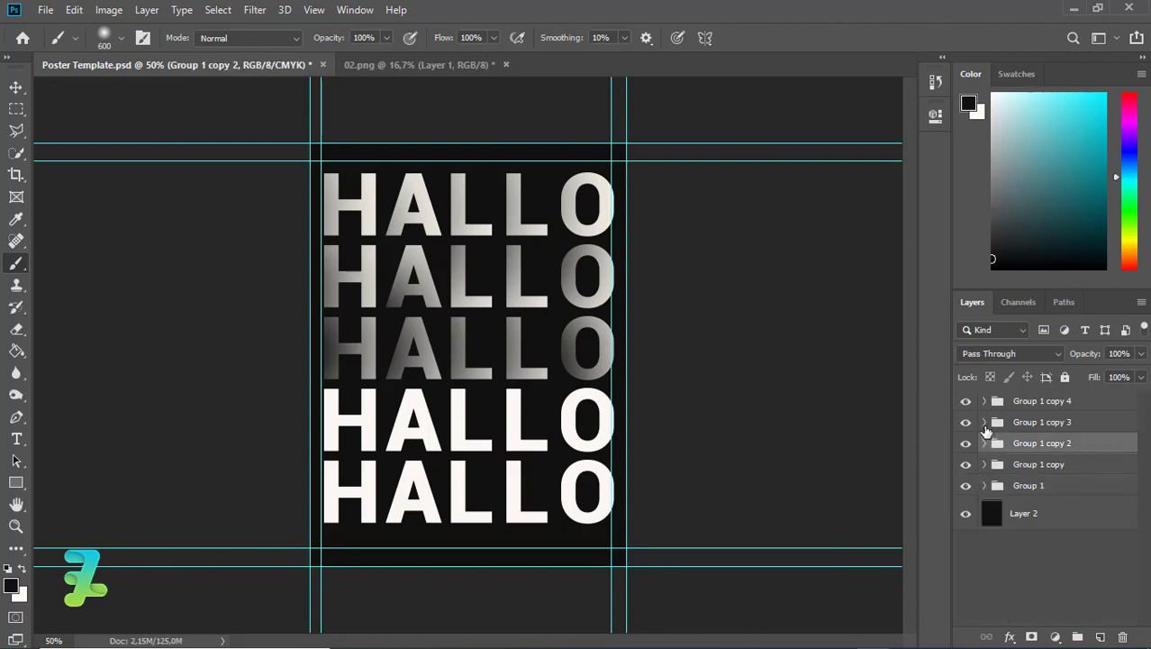
left_click(986, 423)
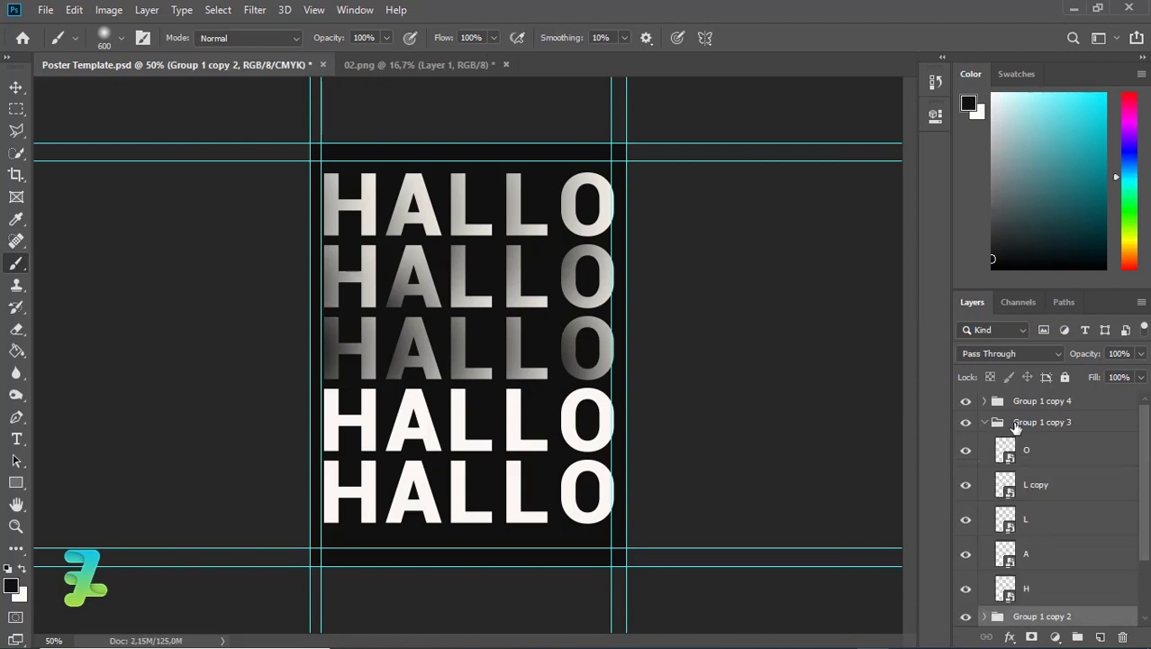
left_click(1080, 598)
left_click(1102, 637)
right_click(1072, 585)
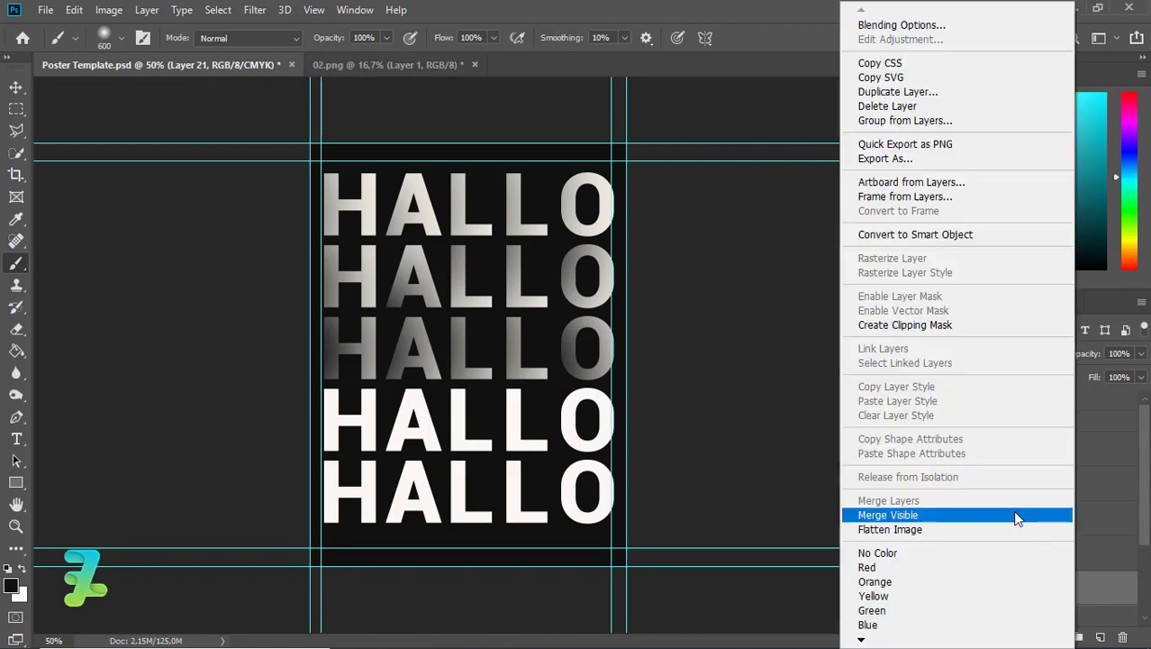
left_click(897, 326)
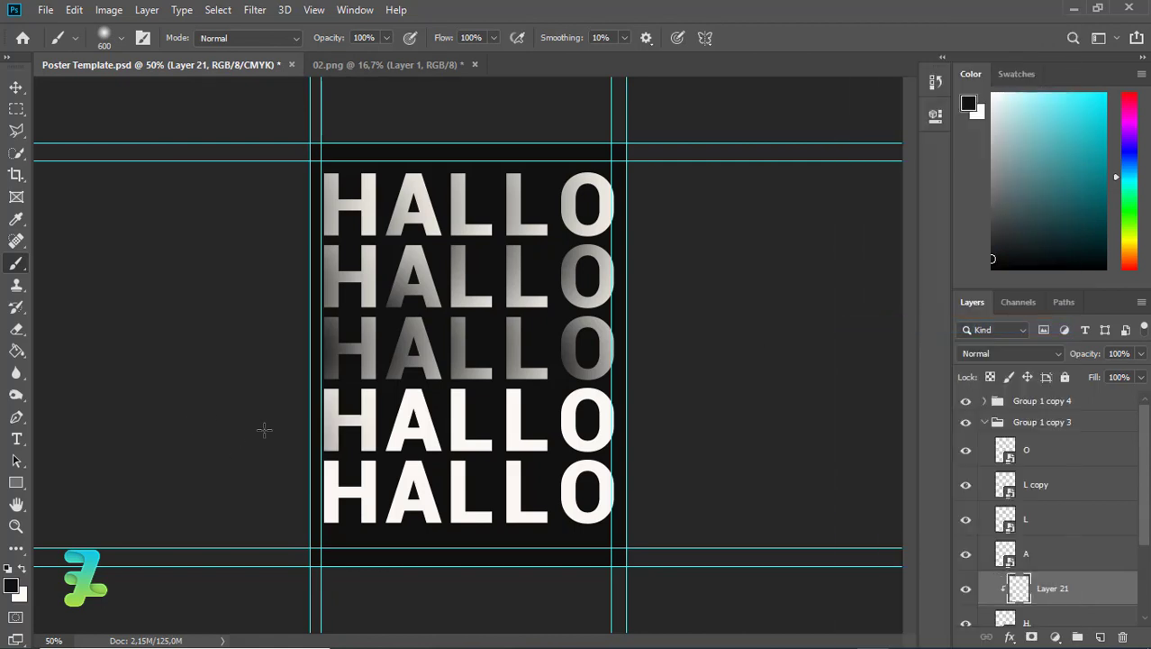
left_click_drag(273, 448, 271, 428)
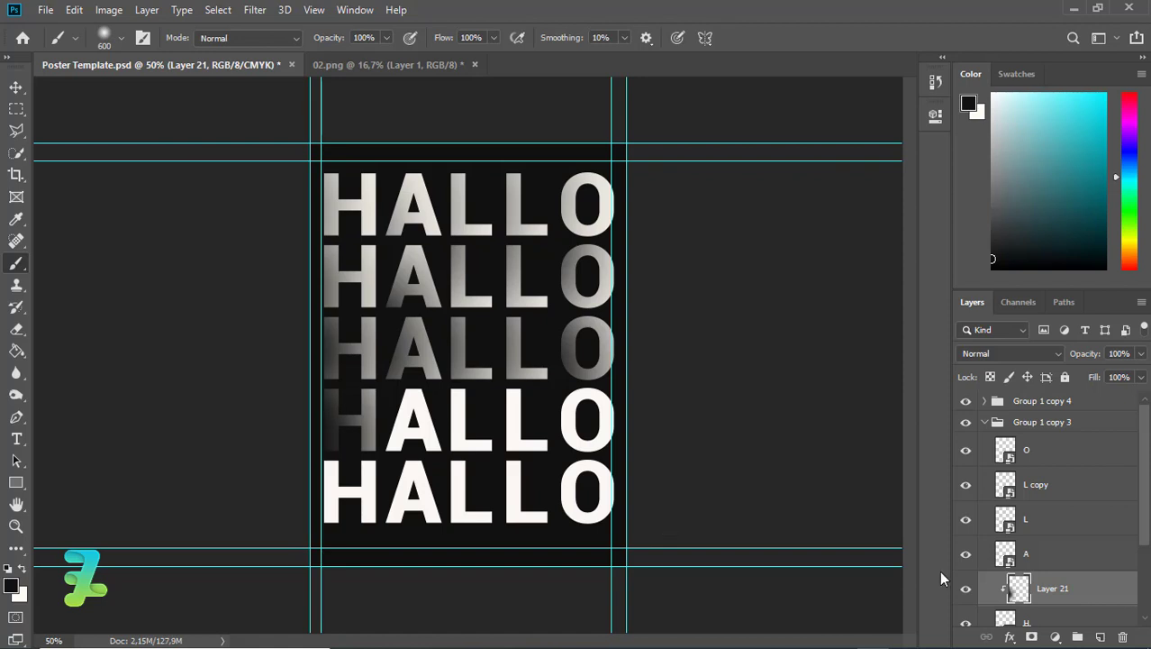
Clip a new layer to the A in Group 1 copy 3 and darken the letter's lower-left side with the soft black brush.
left_click(1052, 556)
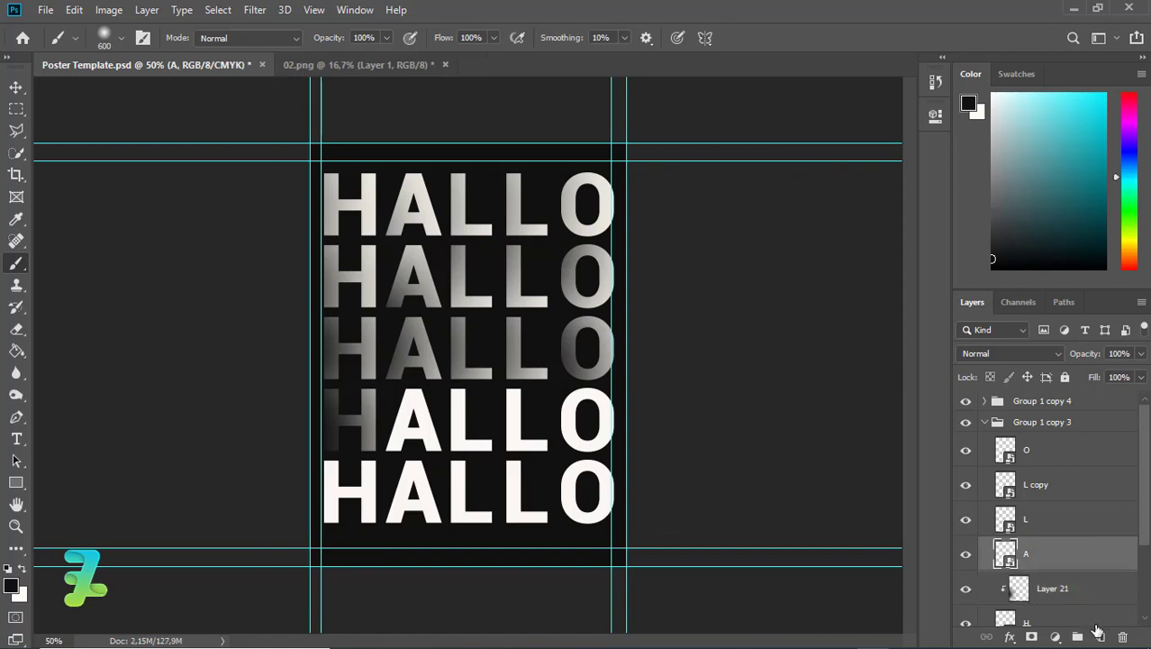
left_click(1099, 633)
right_click(1066, 552)
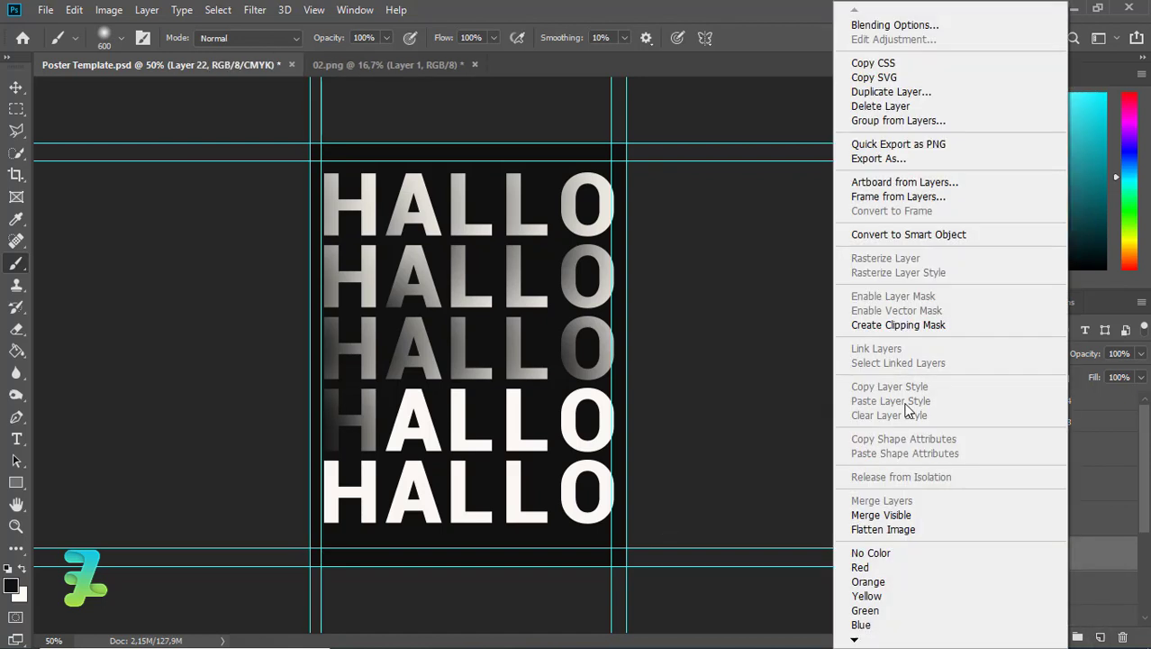
left_click(892, 325)
left_click_drag(354, 438, 365, 438)
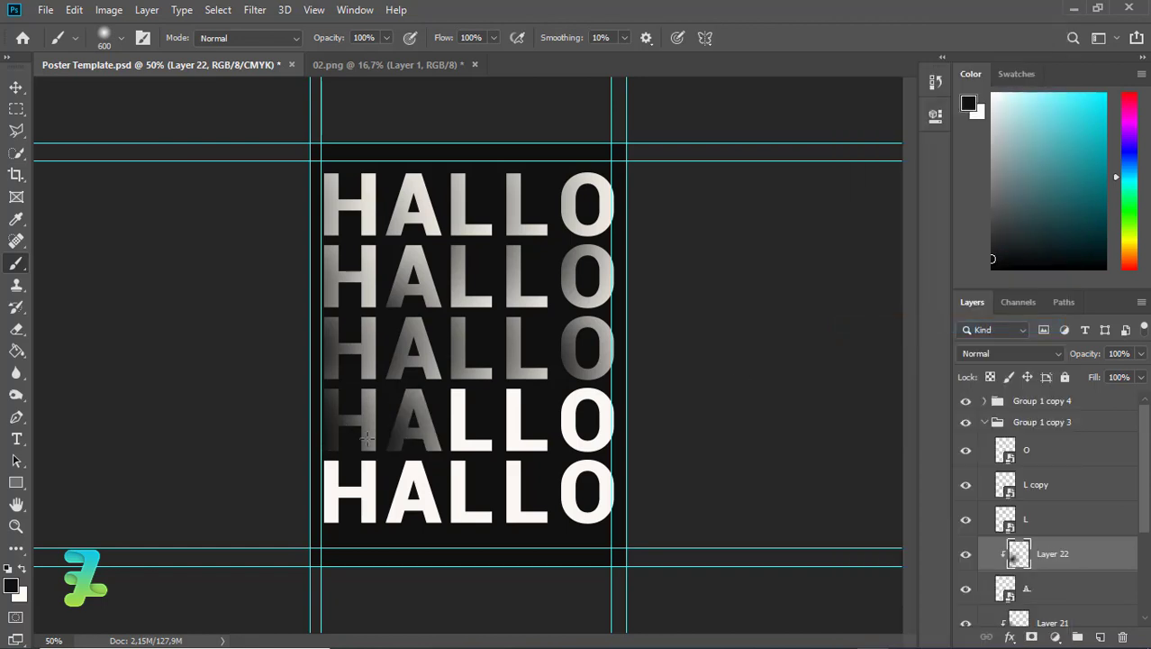
Clip a new layer to the fourth row's first L and darken the letter's lower-left side with the soft black brush.
left_click(1071, 525)
left_click(1101, 636)
right_click(1080, 520)
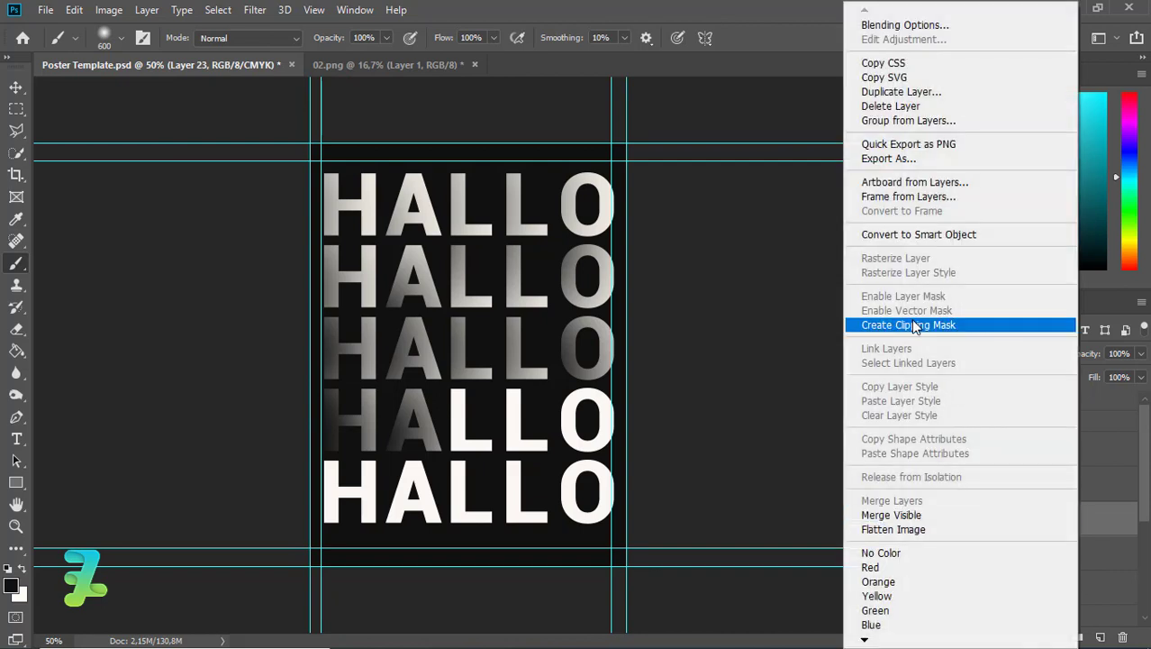
left_click(913, 326)
left_click_drag(470, 420, 414, 448)
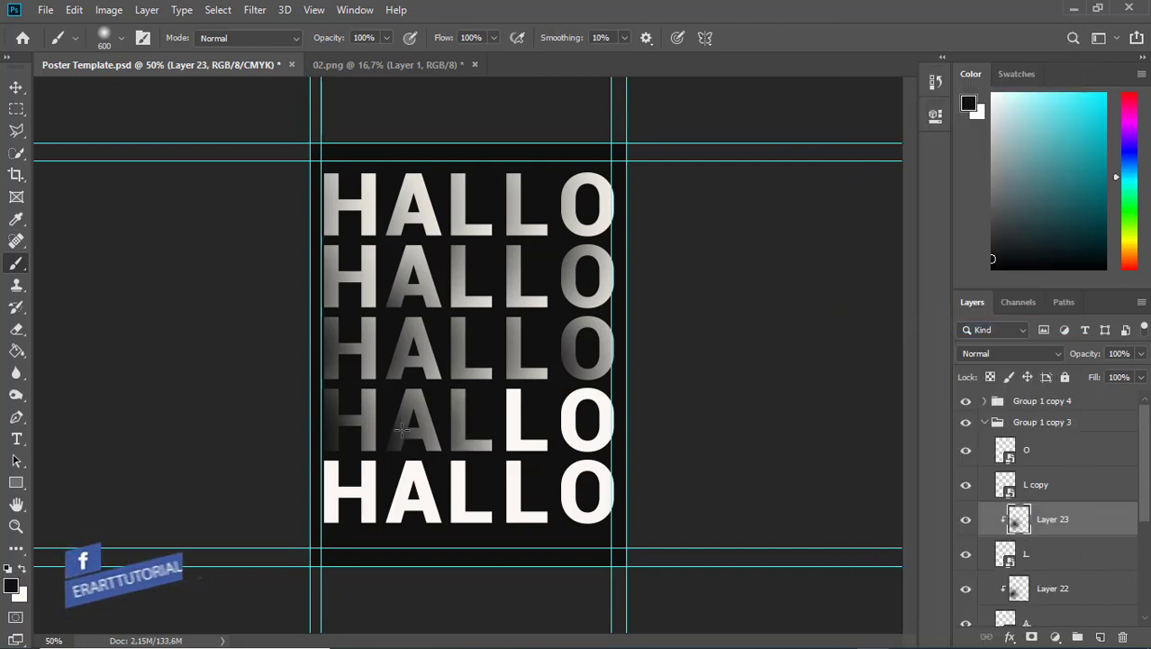
Clip a new layer to L copy in Group 1 copy 3 and shade the fourth row's second L from its lower-left side.
left_click(1037, 483)
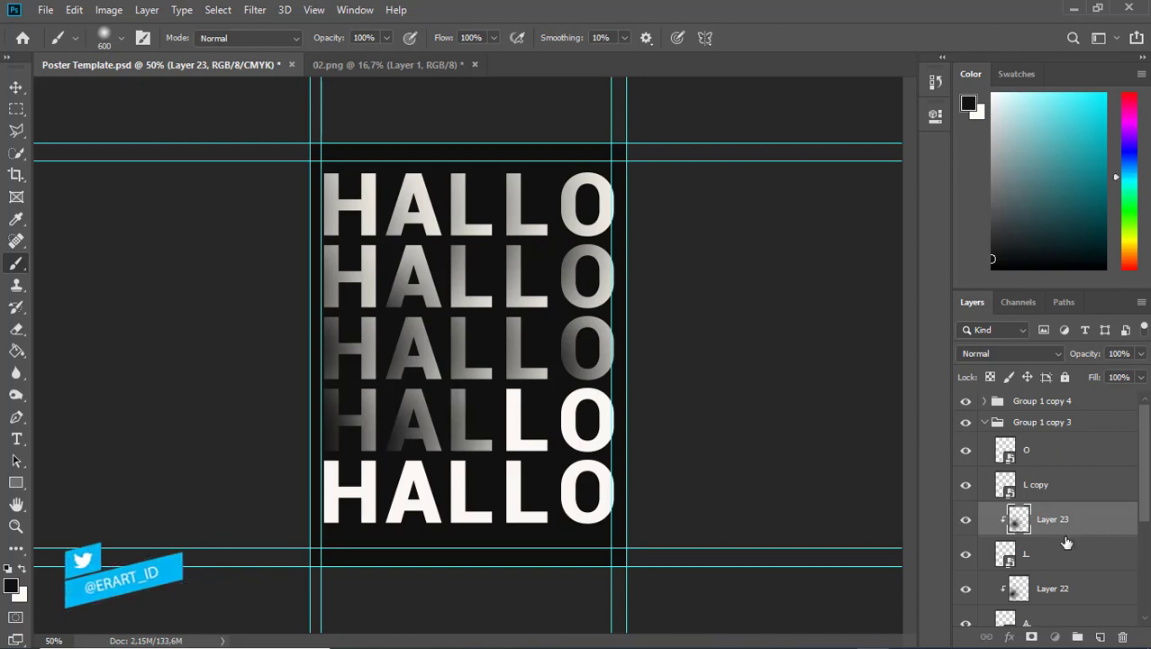
left_click(1100, 637)
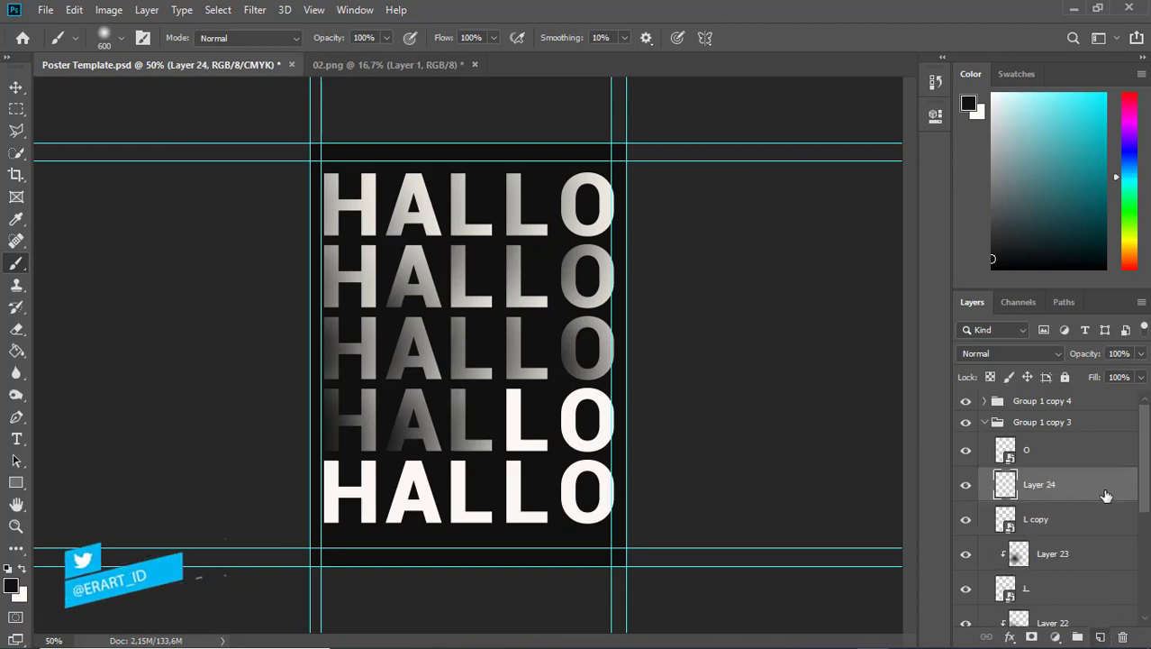
right_click(1106, 491)
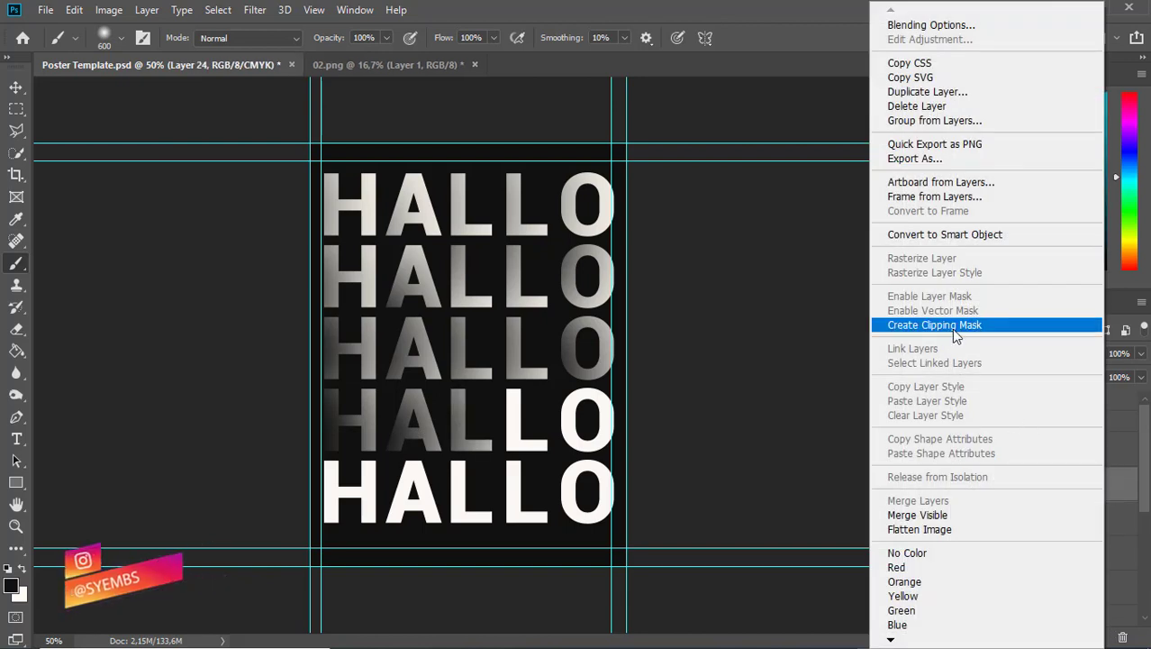
left_click(951, 325)
left_click_drag(464, 439, 448, 443)
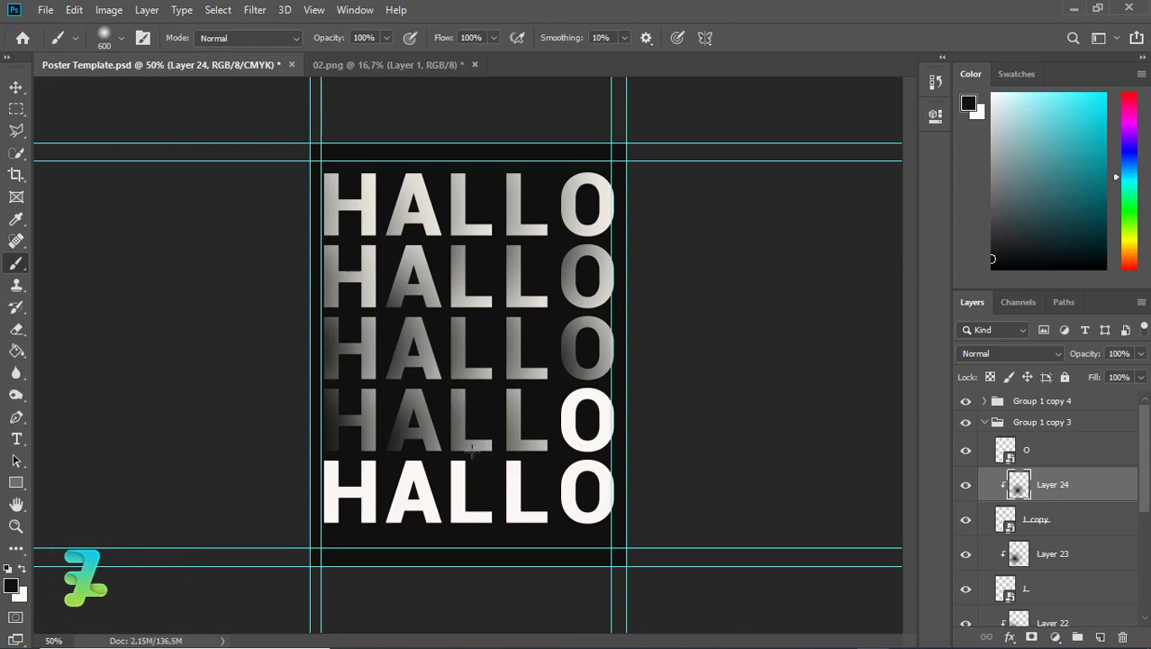
Shade the left side of the fourth row's O on a new layer clipped to it, and collapse Group 1 copy 3.
left_click(1086, 459)
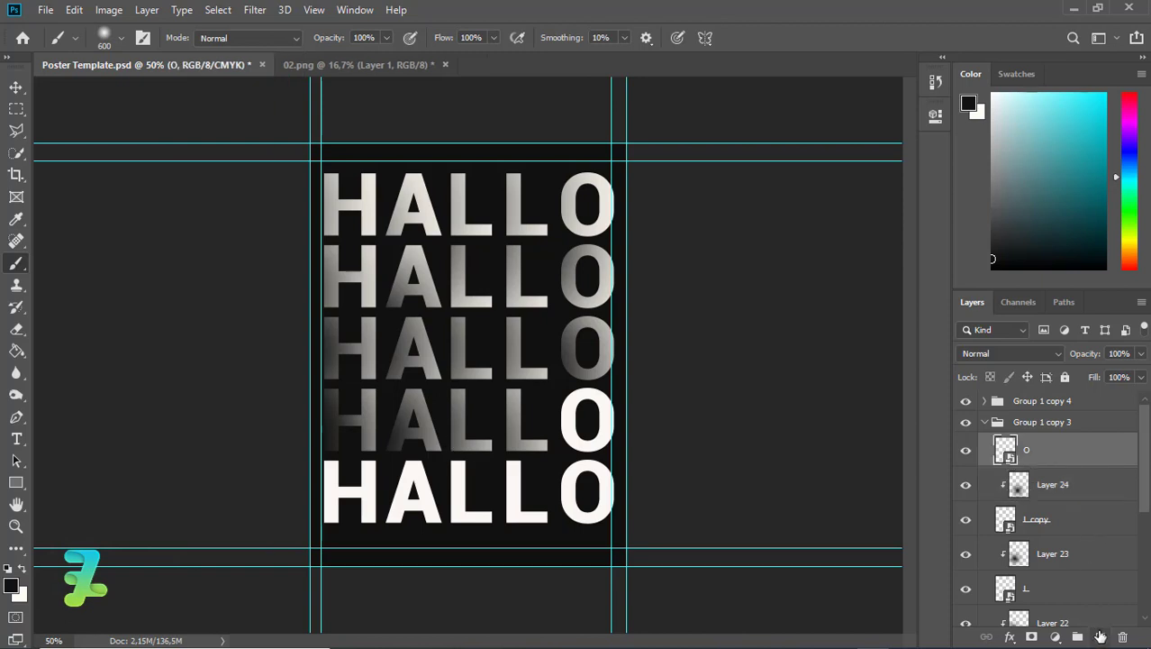
left_click(1100, 637)
right_click(1086, 460)
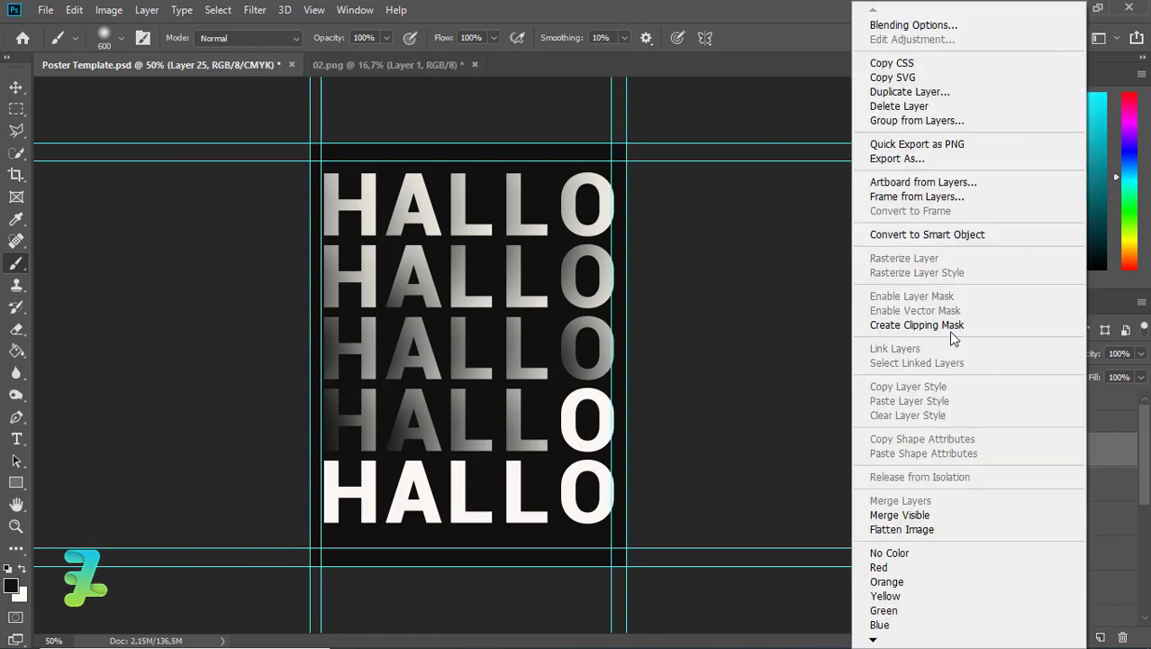
left_click(918, 326)
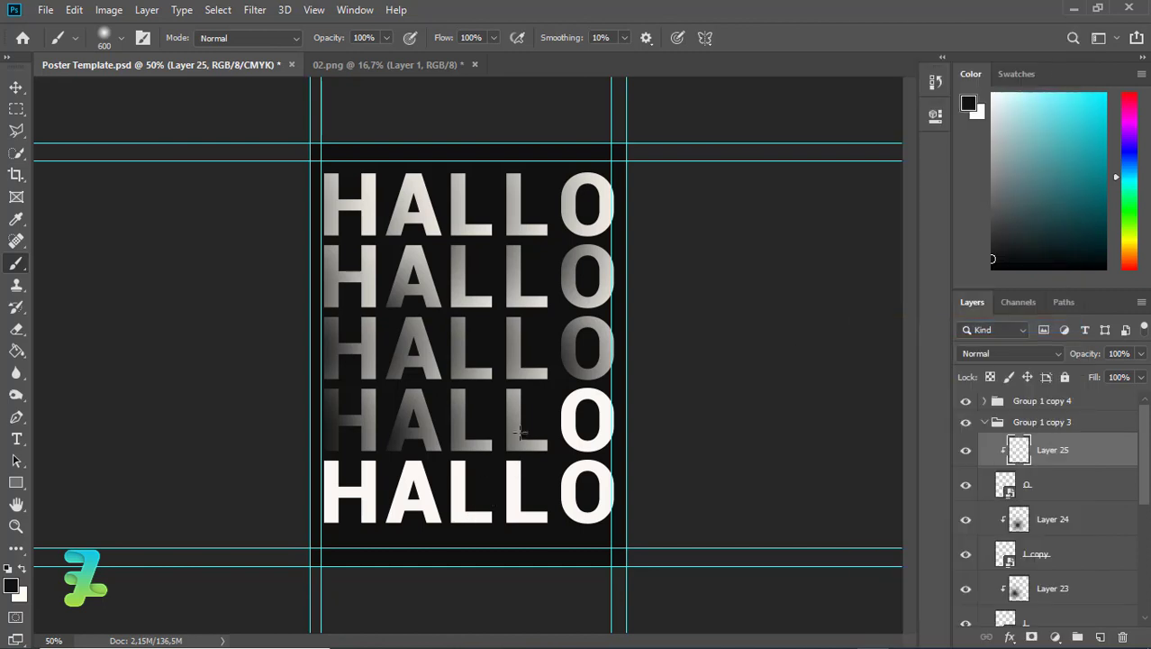
left_click_drag(520, 433, 545, 417)
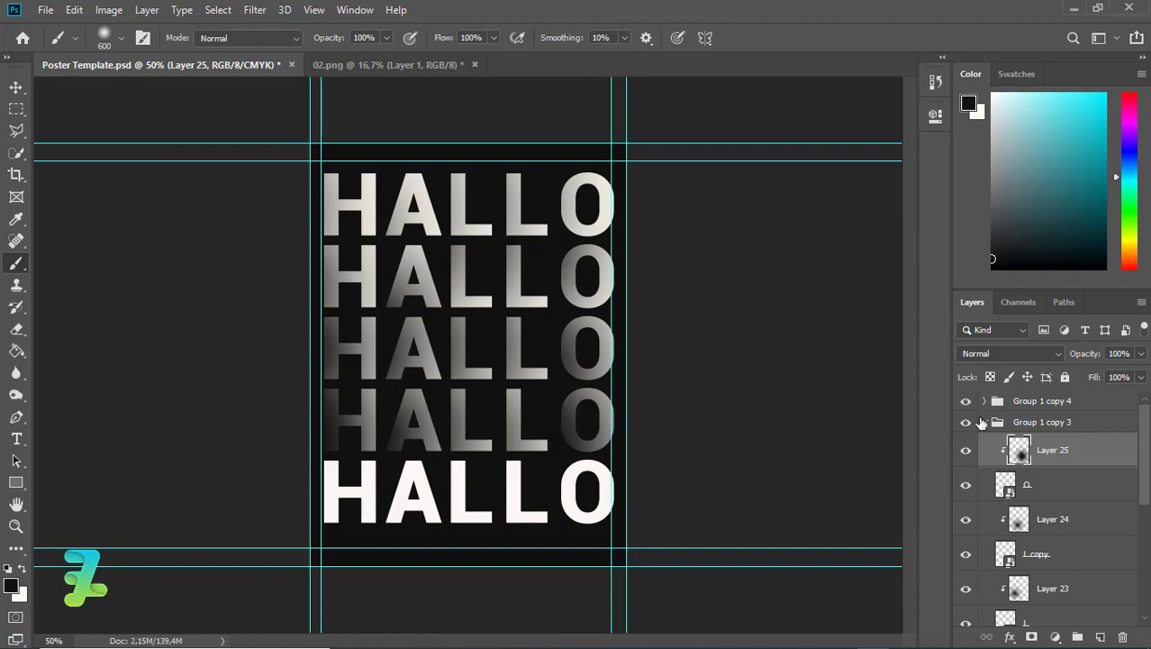
left_click(988, 422)
left_click(985, 422)
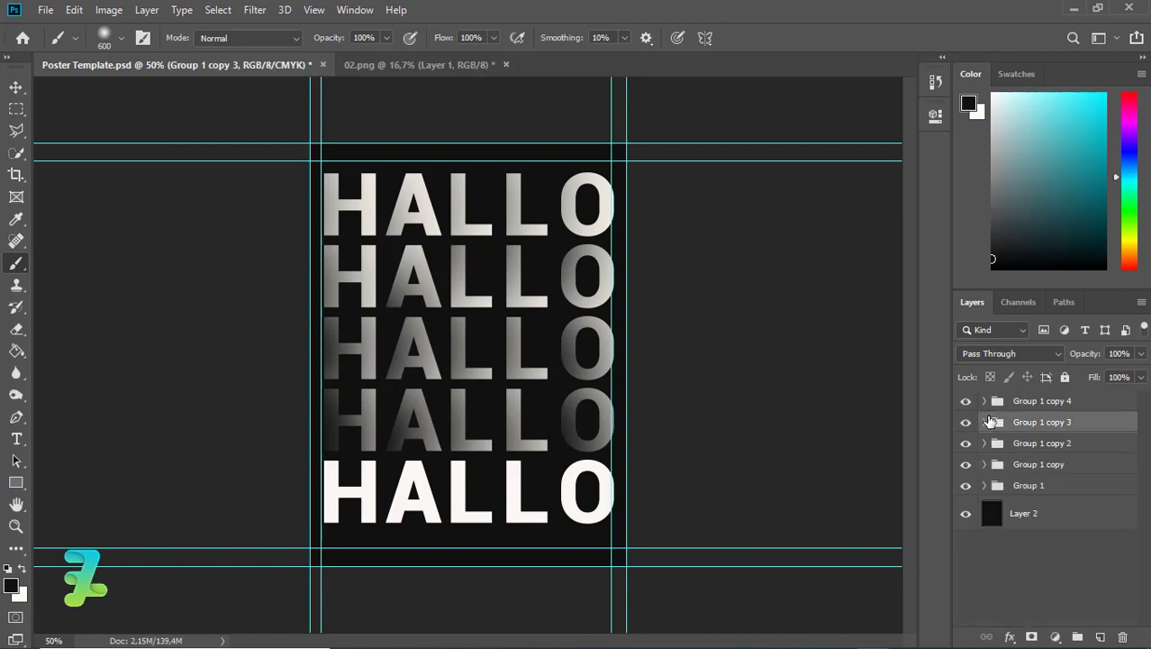
Clip a new layer to the H in Group 1 copy 4 and darken the letter heavily from its left side with the soft black brush.
left_click(986, 401)
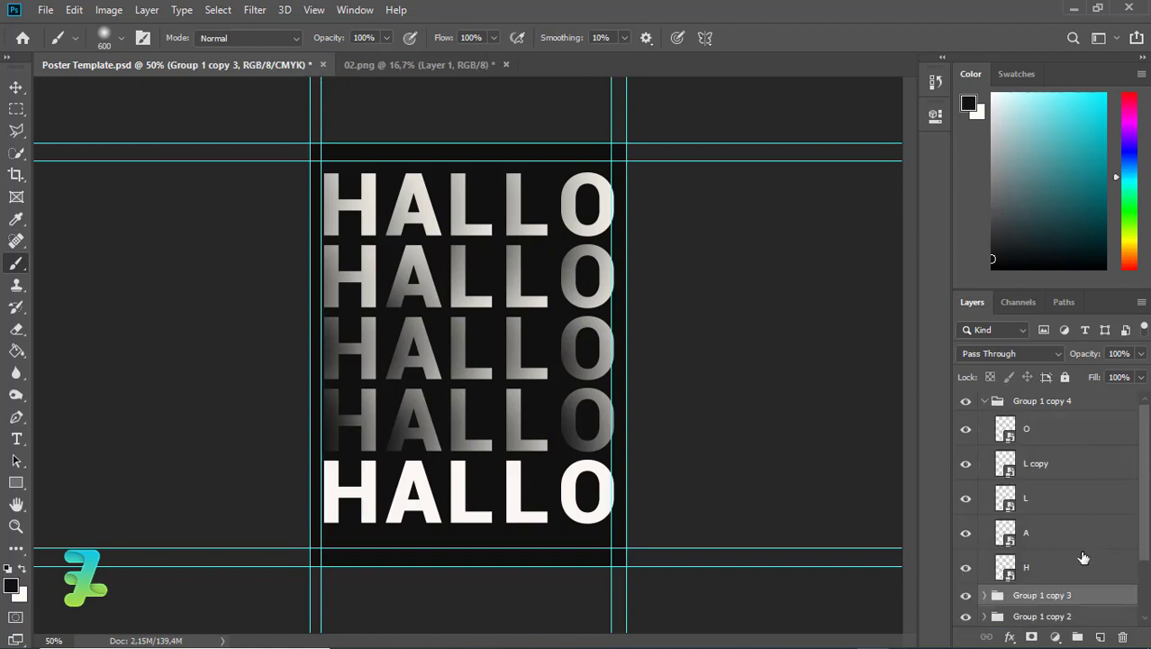
left_click(1082, 560)
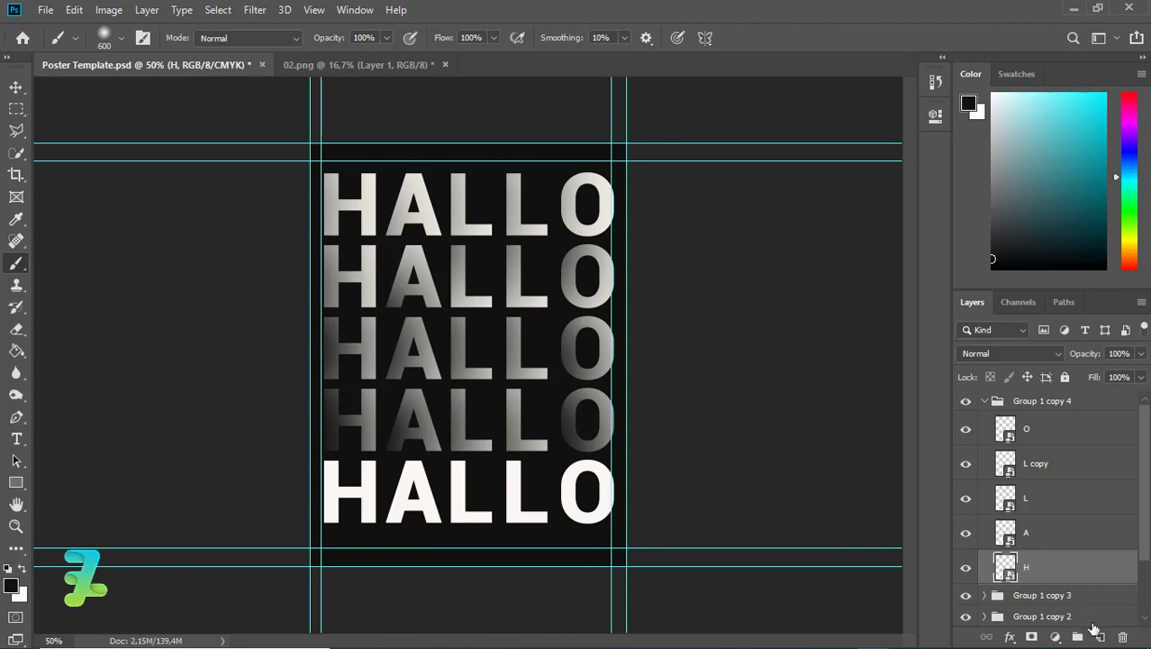
left_click(1100, 637)
right_click(1091, 569)
left_click(887, 327)
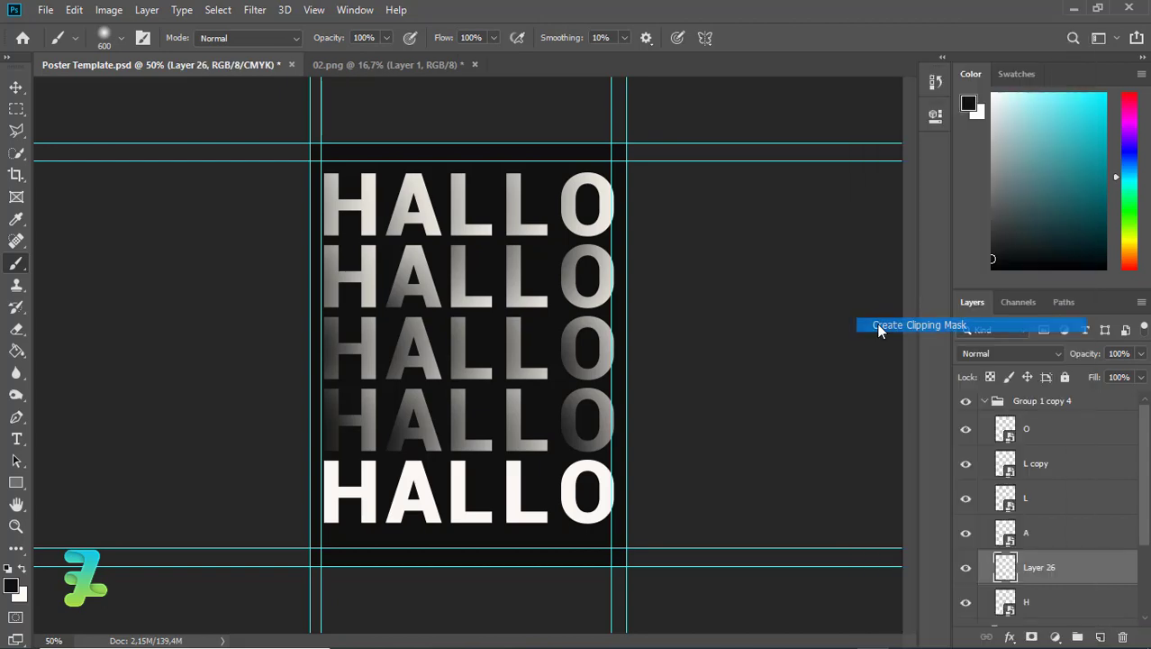
left_click_drag(262, 534, 273, 533)
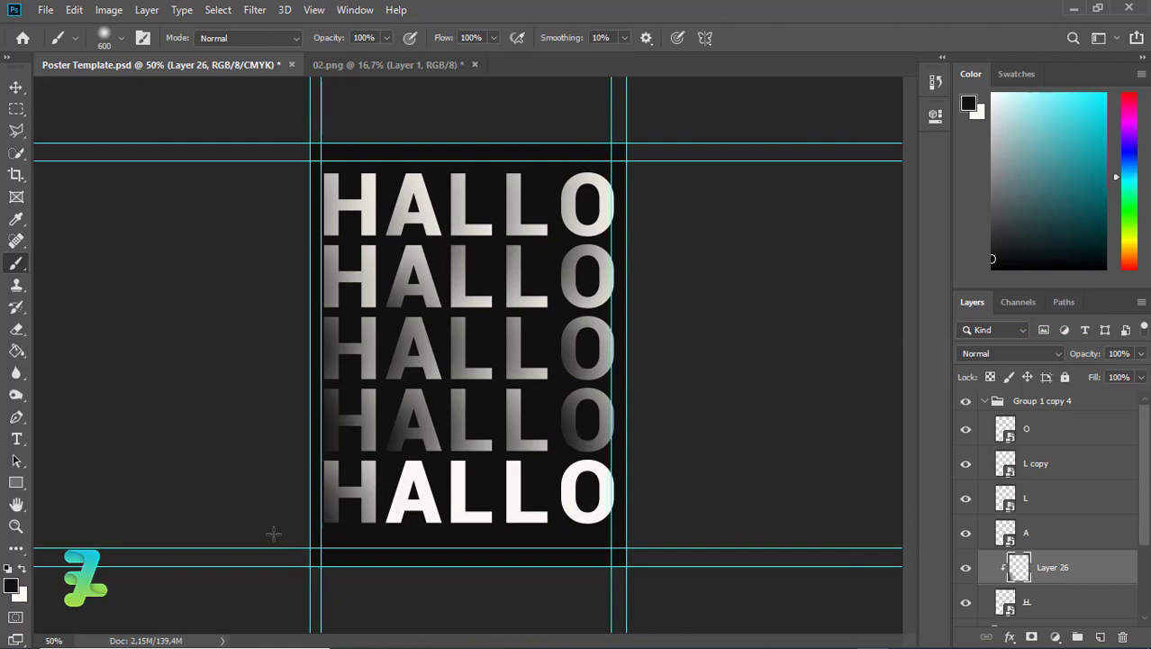
key("ctrl+z")
left_click(259, 505)
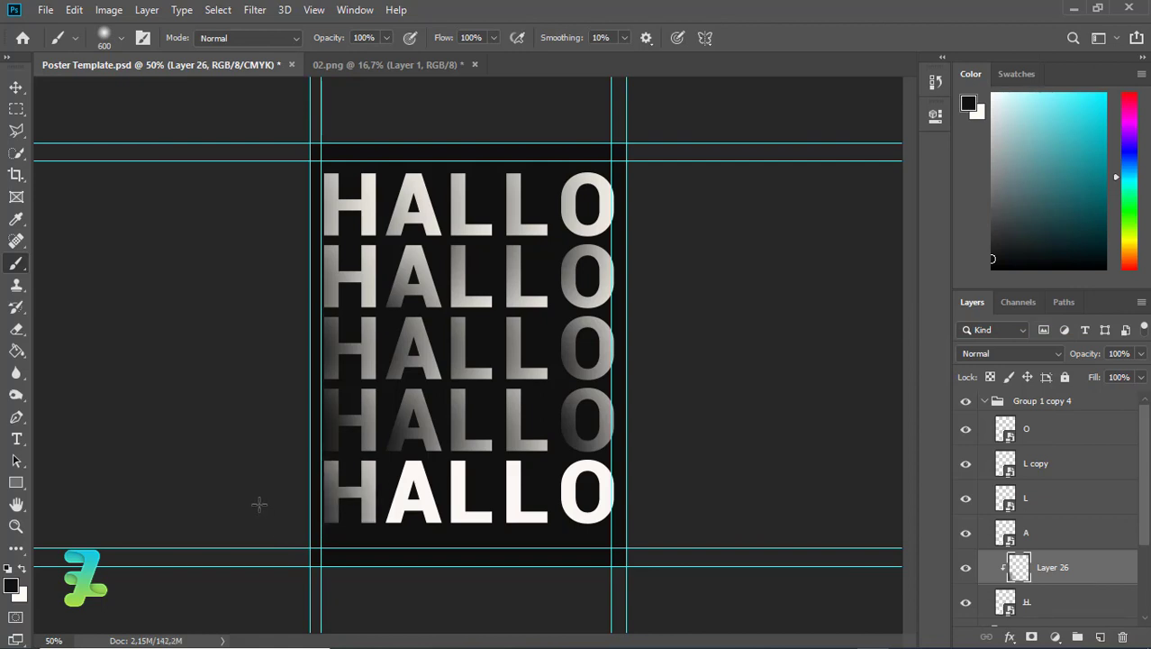
left_click(260, 504)
left_click(259, 505)
left_click(260, 505)
left_click(260, 505)
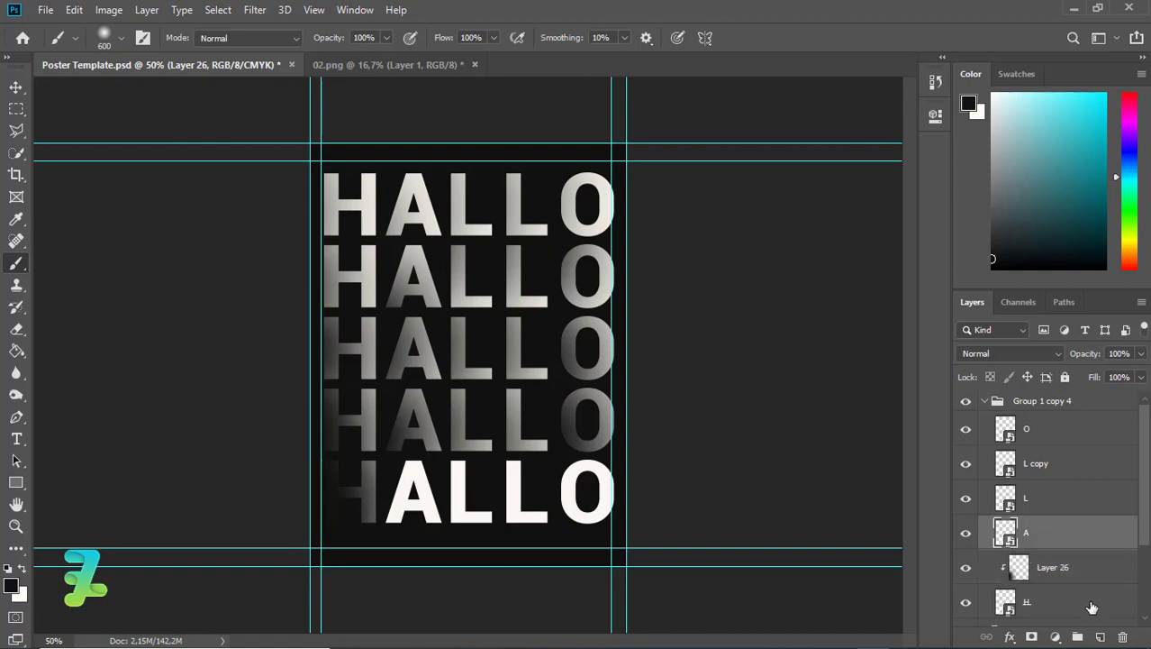
Clip a new layer to the fifth row's A and darken the letter from its left side with repeated soft black dabs.
left_click(1100, 637)
right_click(1077, 544)
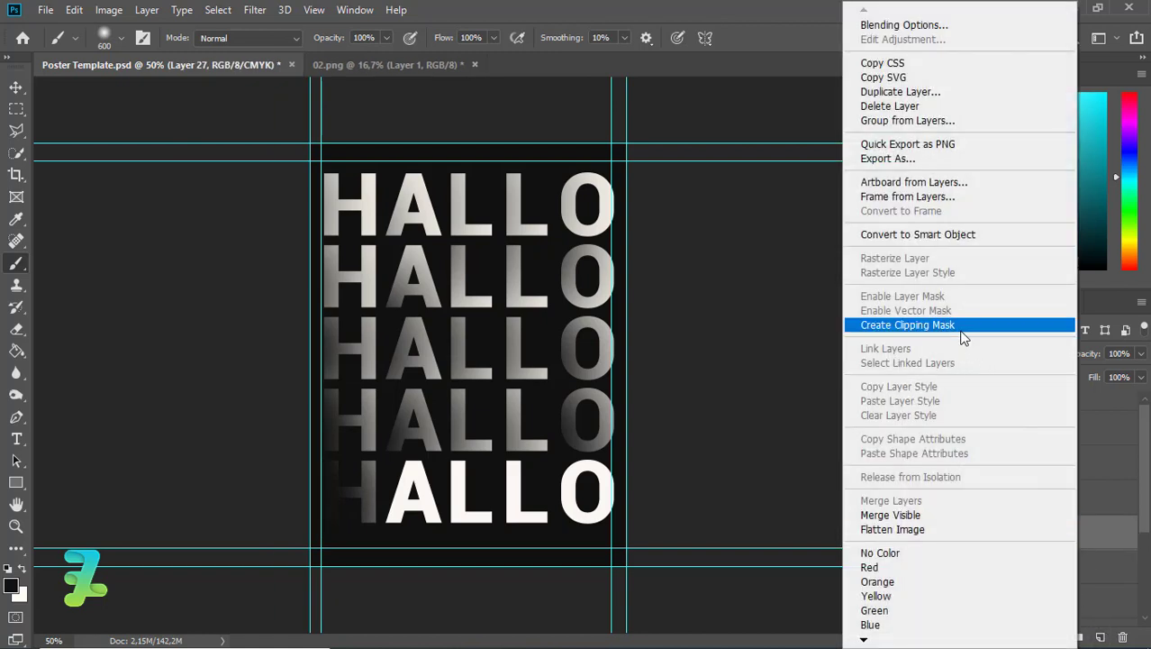
left_click(957, 327)
left_click(346, 494)
left_click(345, 494)
left_click(345, 495)
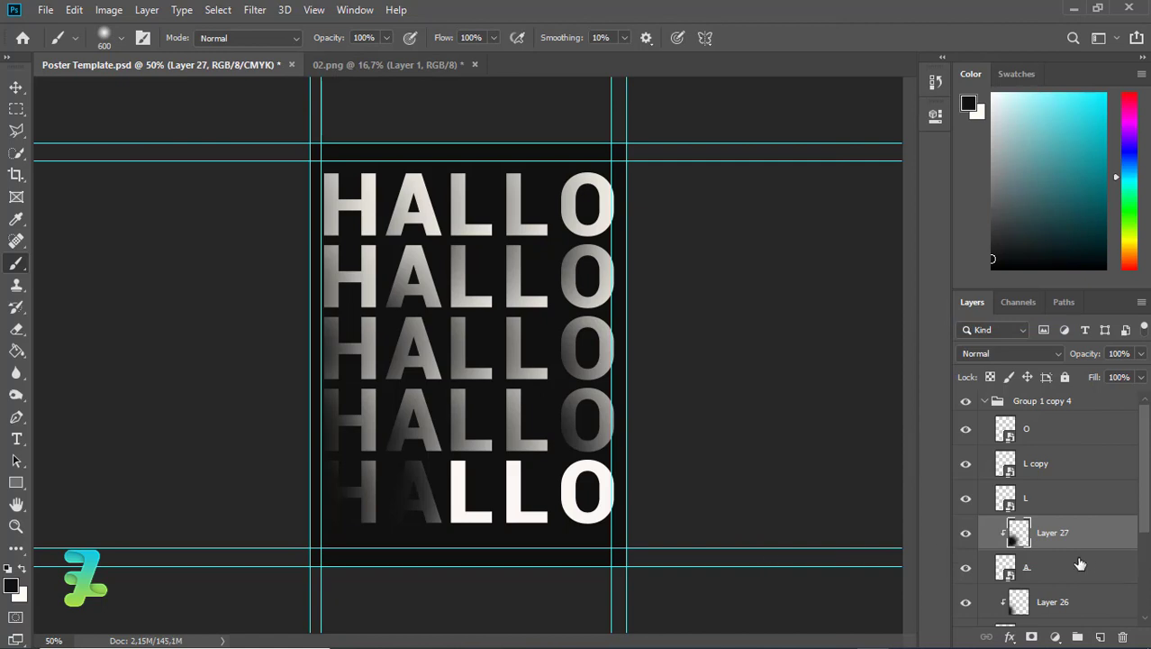
Clip a new layer to the fifth row's first L and darken it from the lower left, undoing the excess dab.
left_click(1081, 500)
left_click(1100, 637)
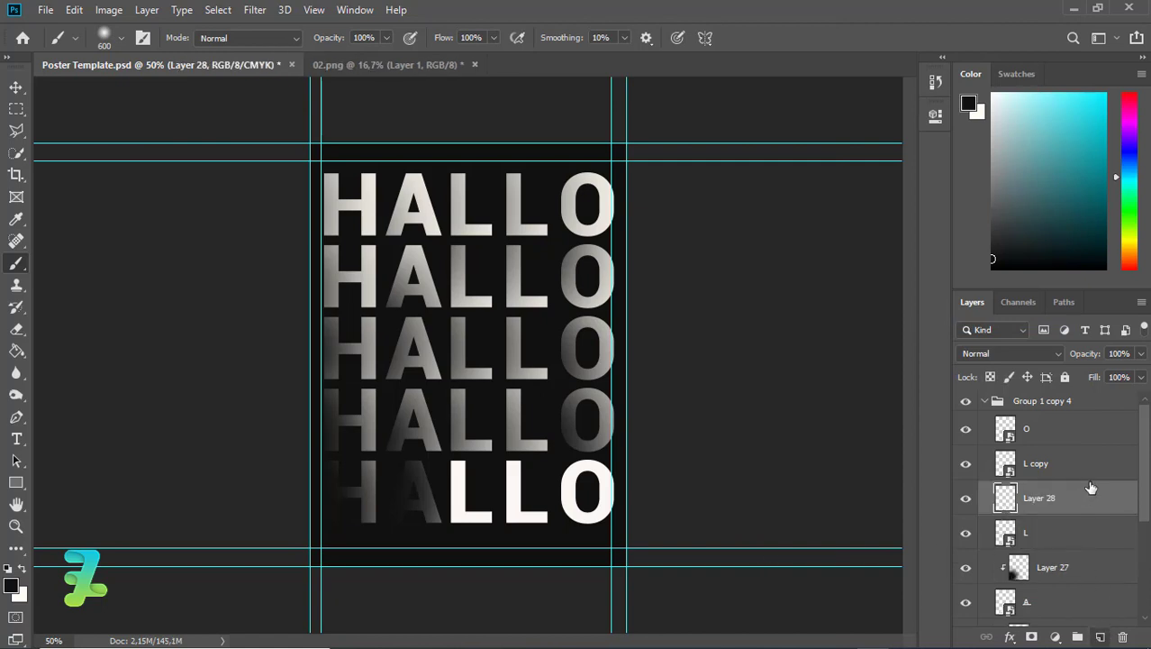
right_click(1090, 486)
left_click(905, 323)
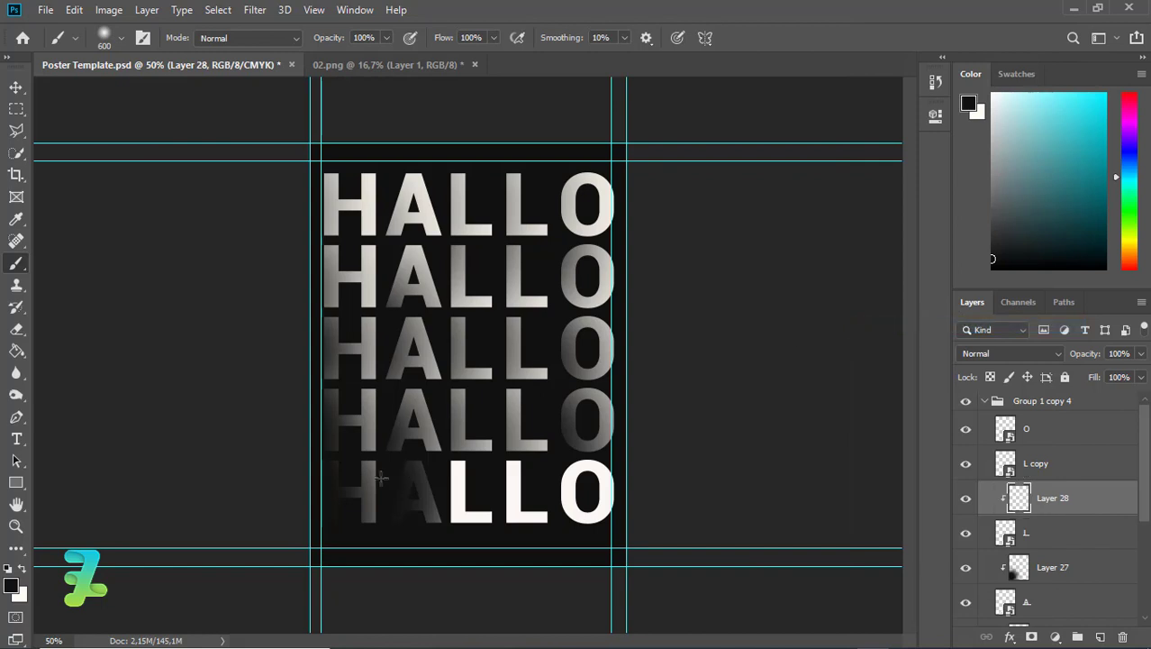
left_click(414, 507)
left_click(414, 508)
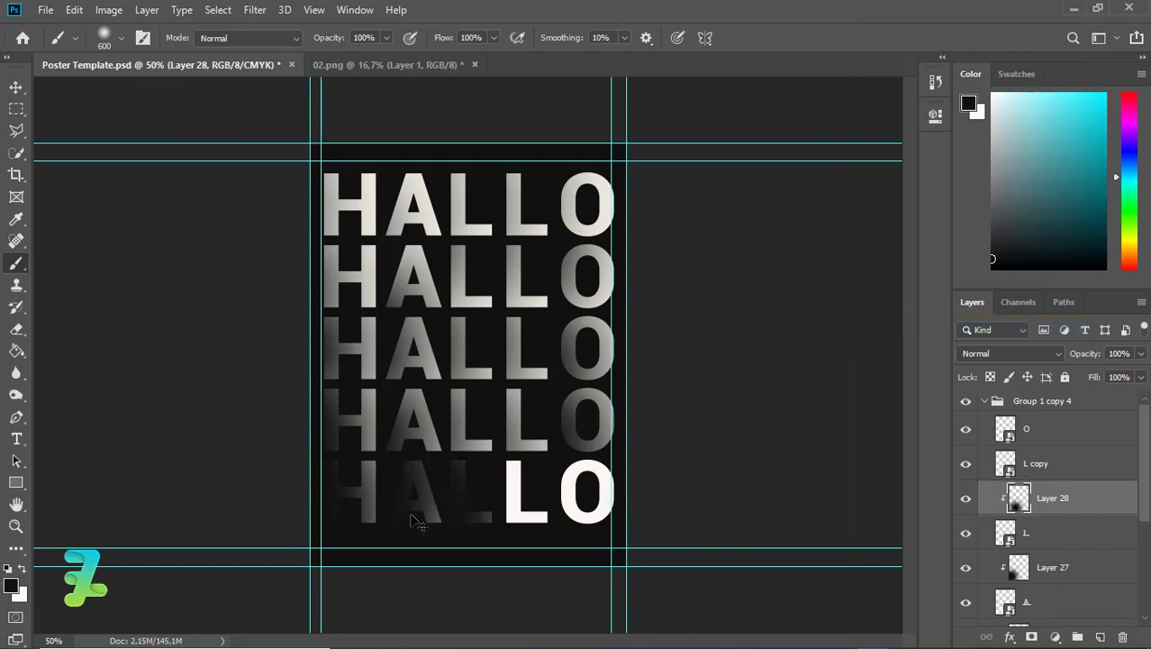
key("ctrl+z")
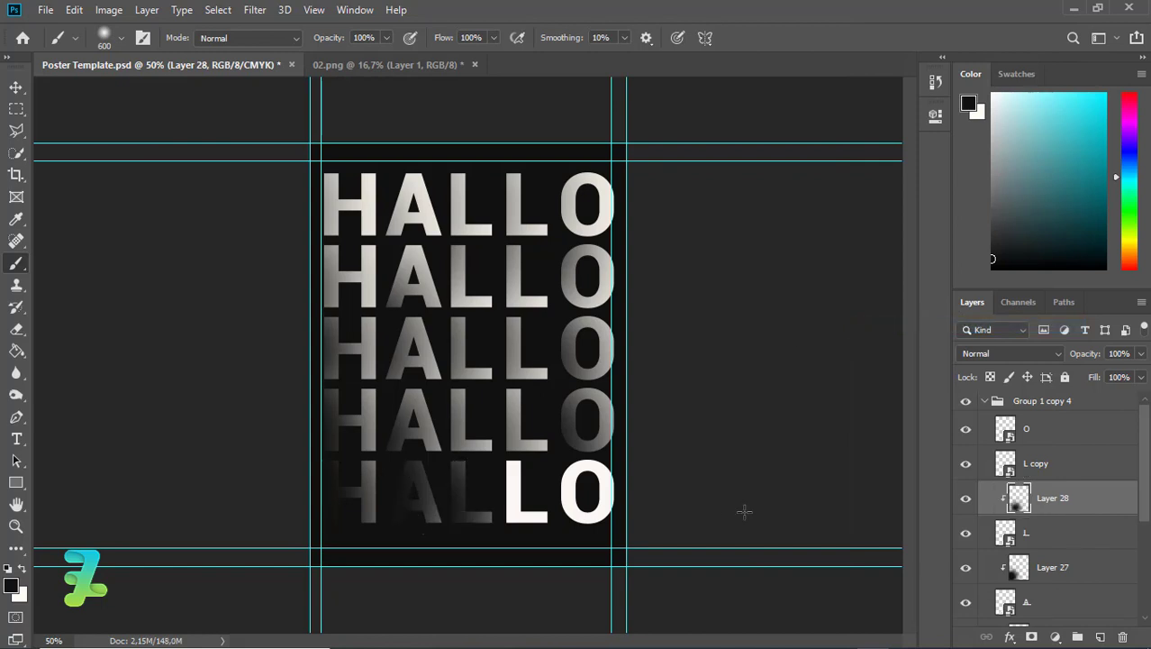
Clip a new layer to L copy in Group 1 copy 4 and darken the fifth row's second L from its lower-left side.
left_click(1050, 468)
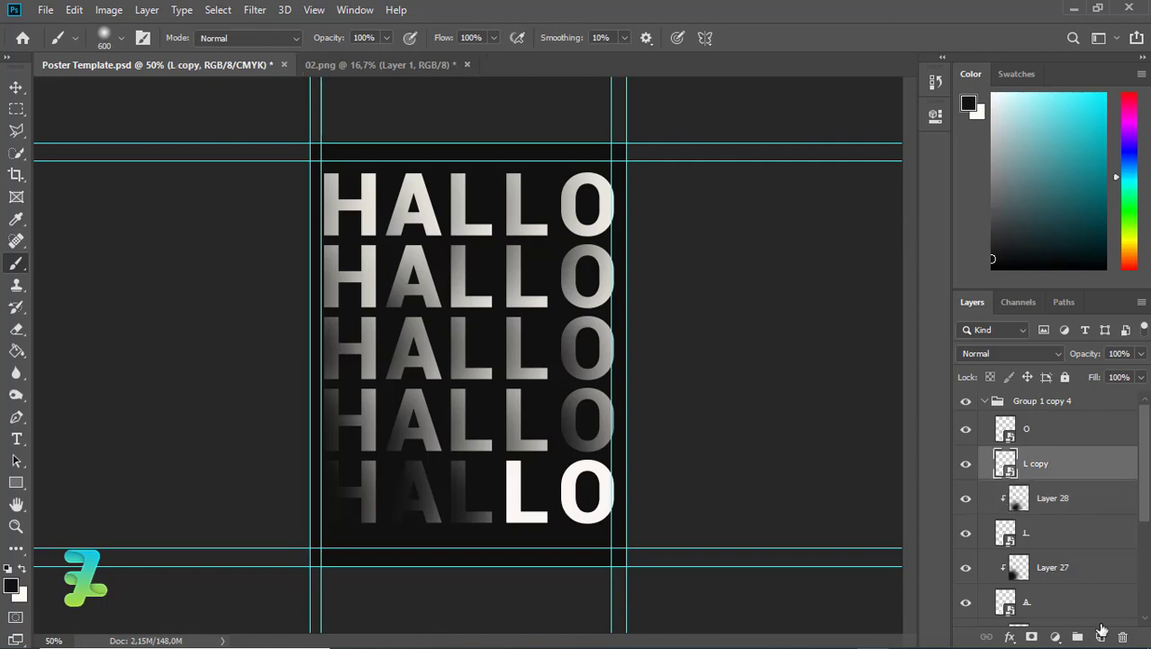
left_click(1100, 637)
right_click(1068, 464)
left_click(948, 323)
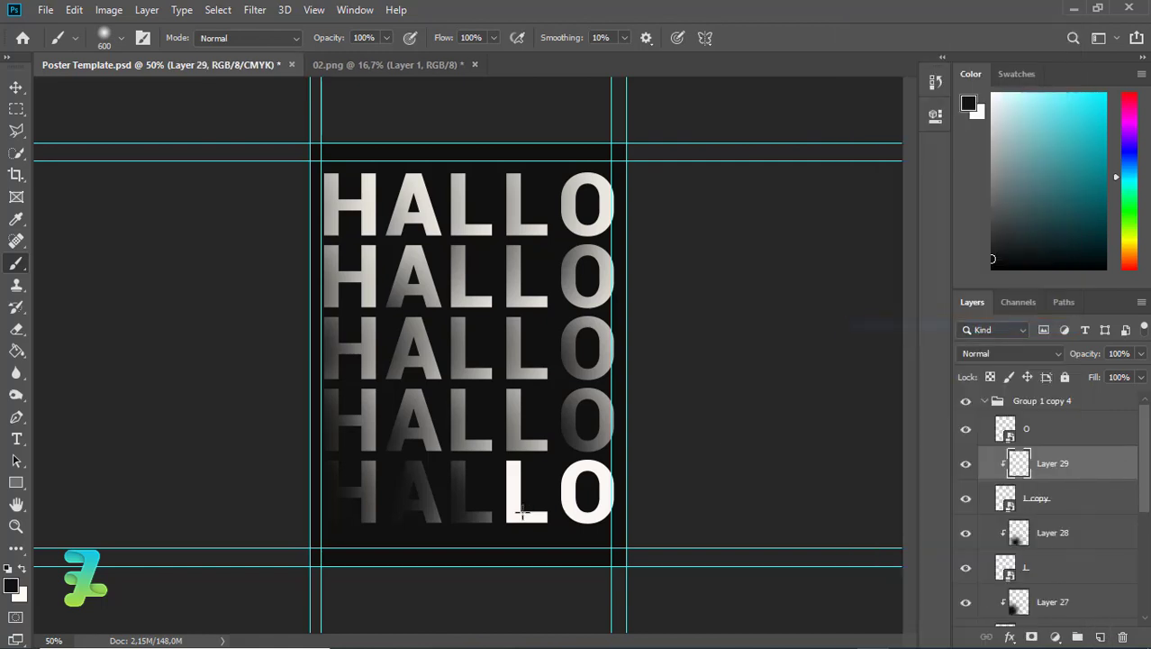
left_click(467, 530)
left_click(467, 530)
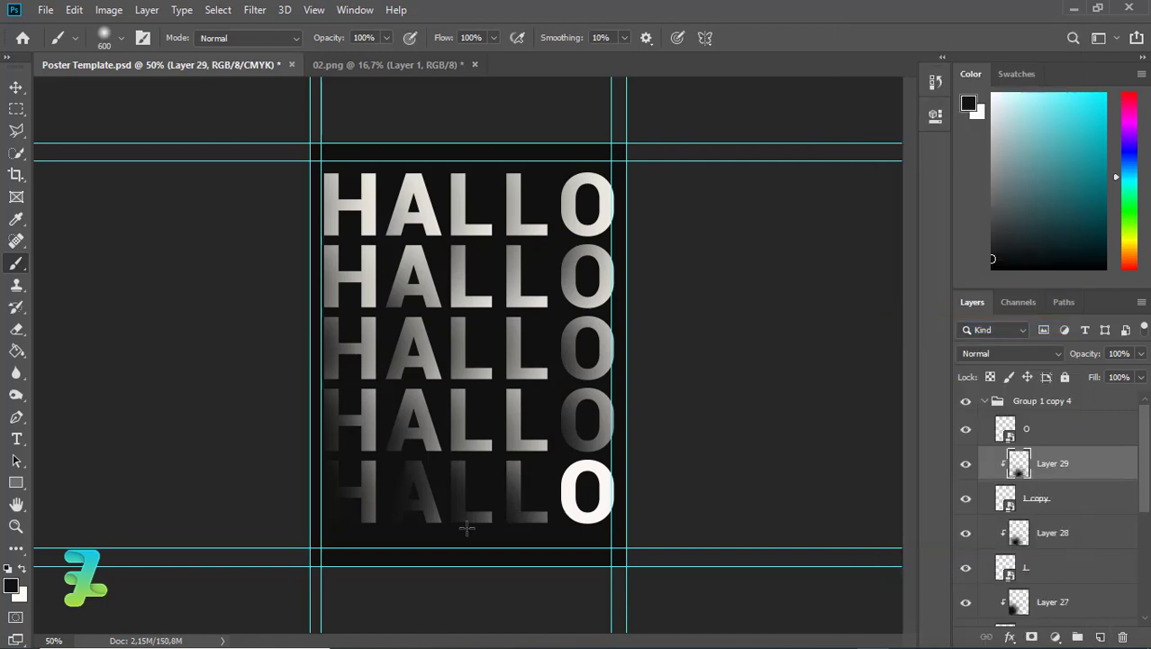
Shade the fifth row's O from its lower-left side on a new layer clipped to it, and collapse Group 1 copy 4.
left_click(1081, 431)
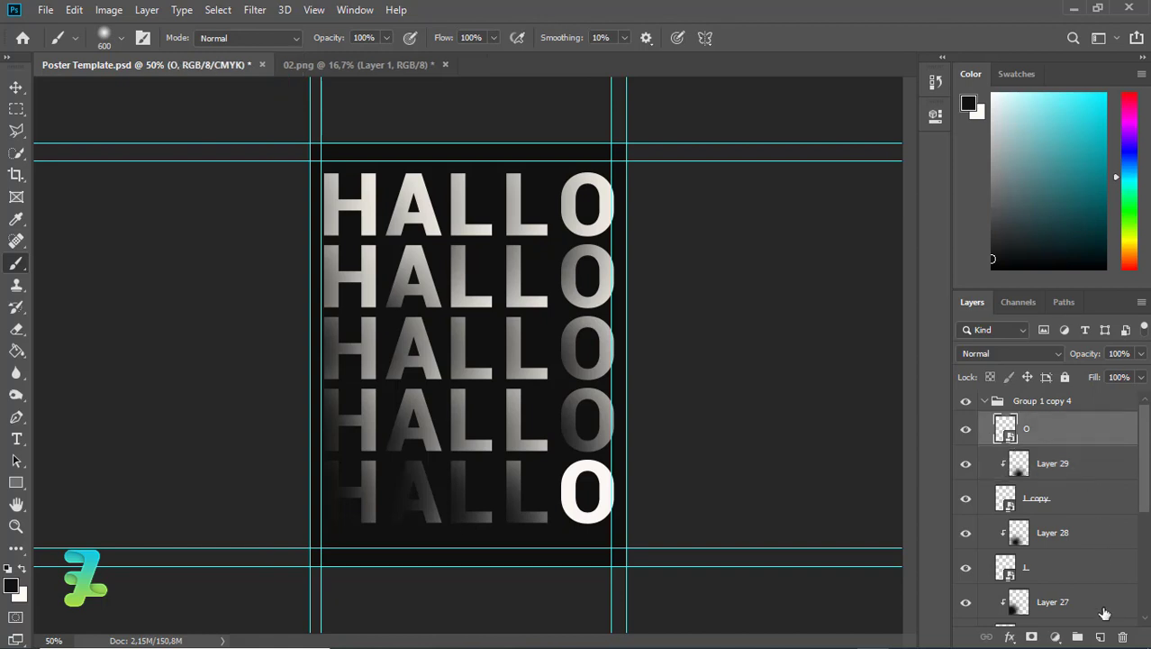
left_click(1100, 637)
right_click(1072, 431)
left_click(894, 322)
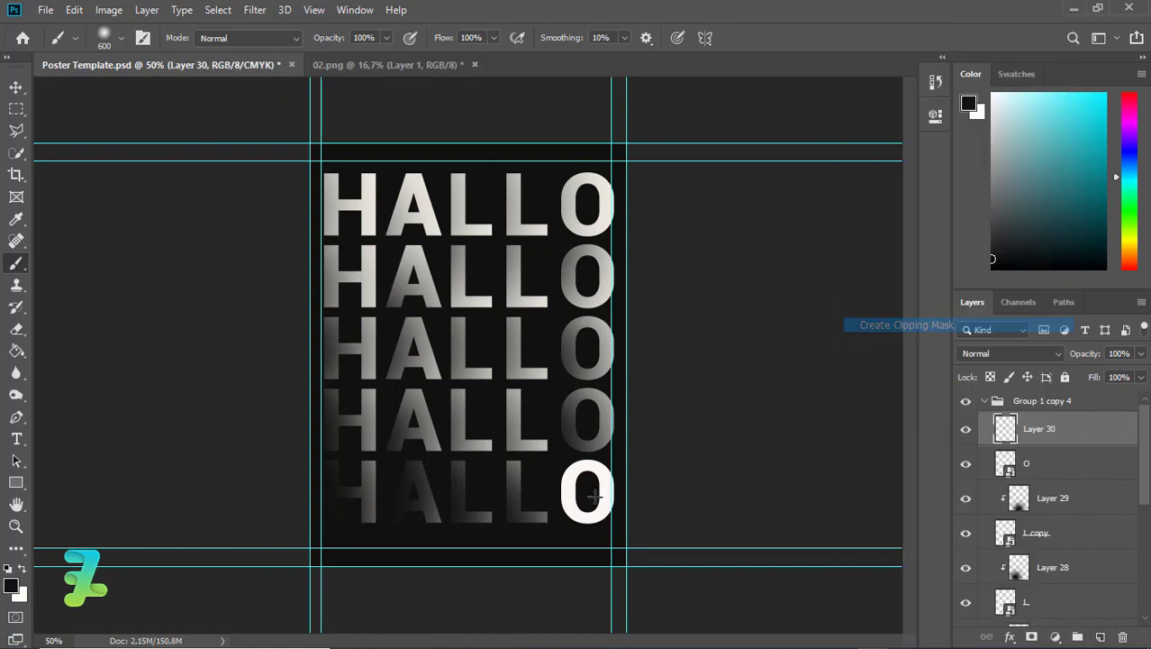
left_click_drag(509, 534, 519, 532)
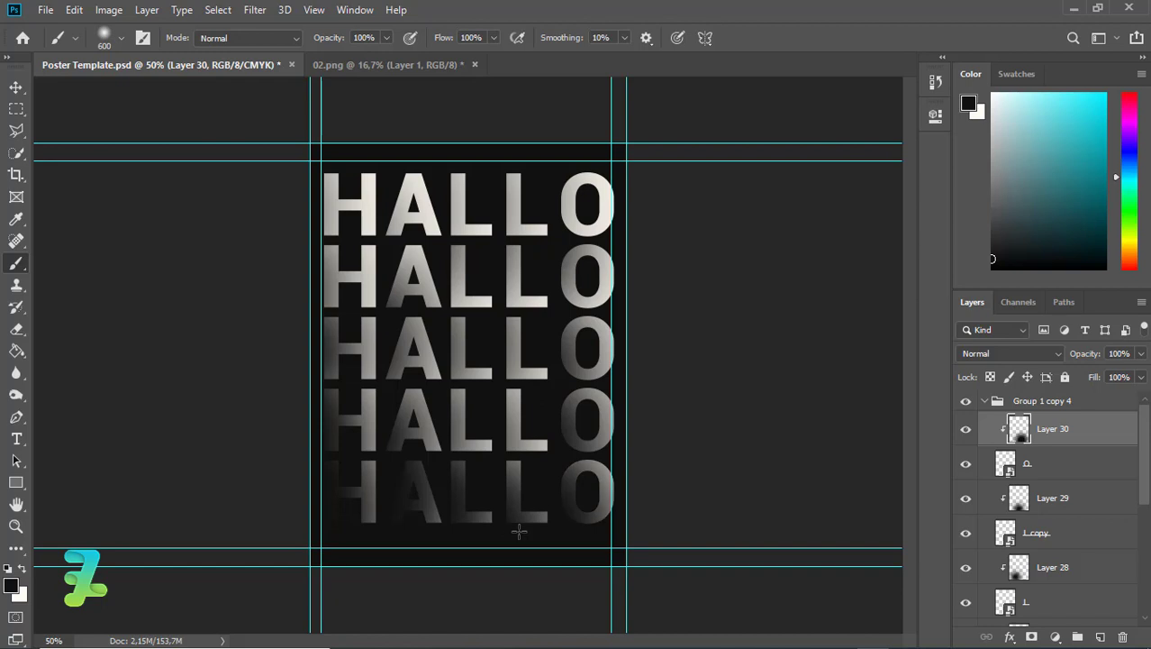
left_click(985, 401)
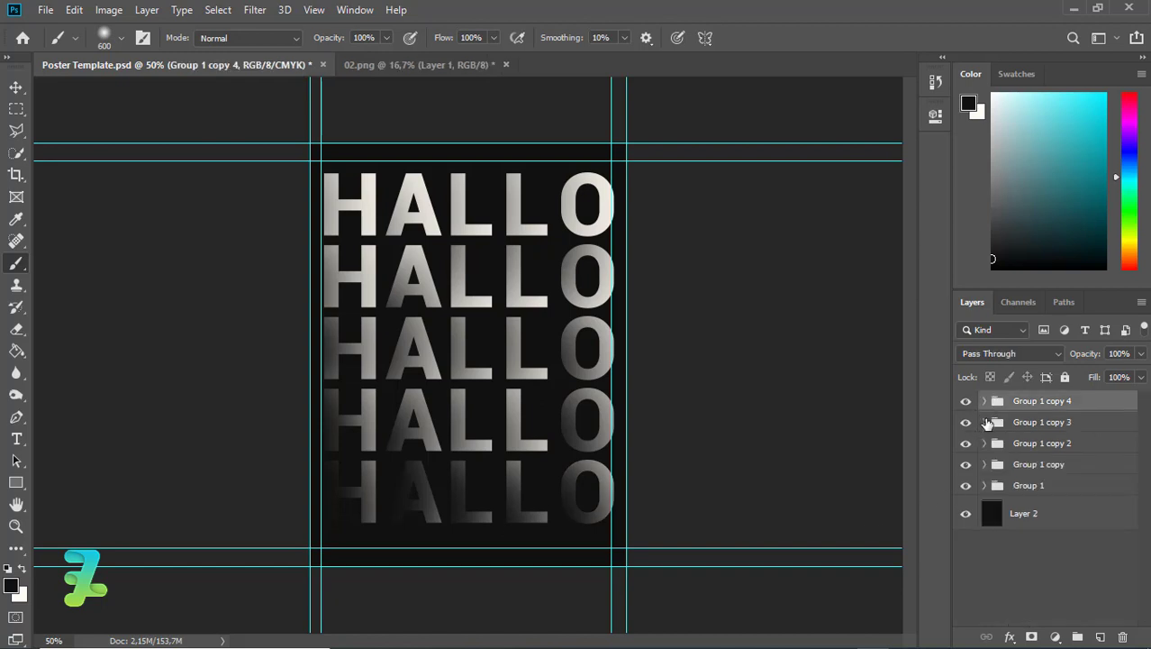
Expand Group 1 copy 3 and try darkening the fourth row's O further on its clipped Layer 25.
left_click(984, 422)
left_click(1011, 456)
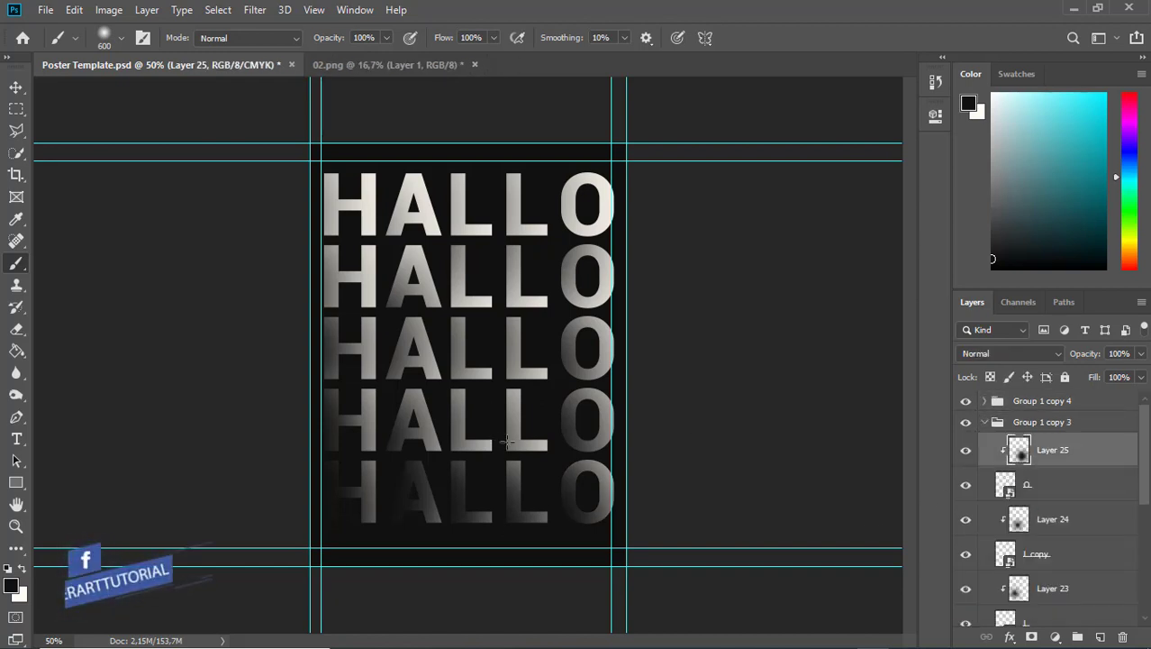
left_click(520, 445)
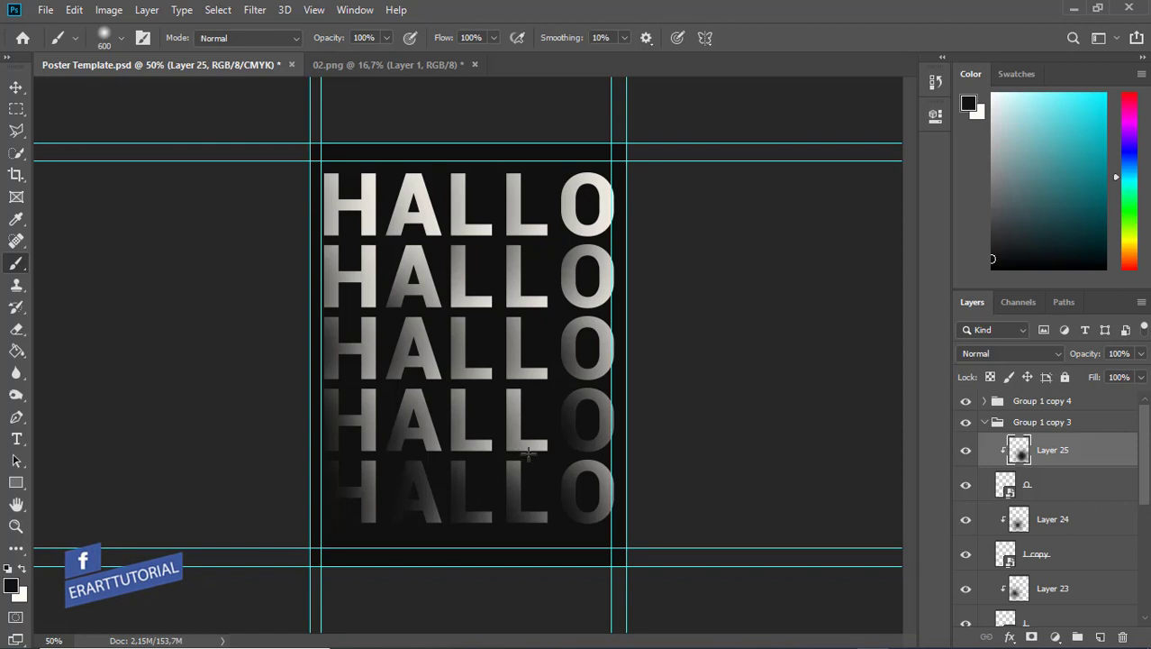
key("ctrl+z")
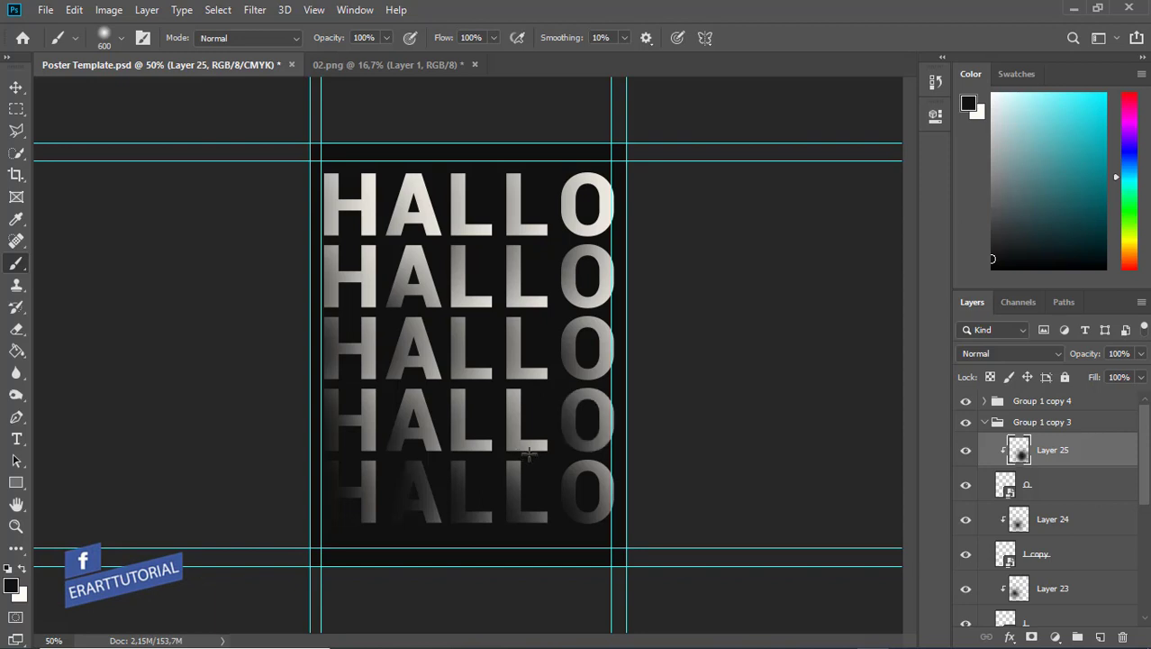
Darken the lower-left sides of the fourth row's second L on Layer 24 and first L on Layer 23.
left_click(1016, 519)
left_click(467, 455)
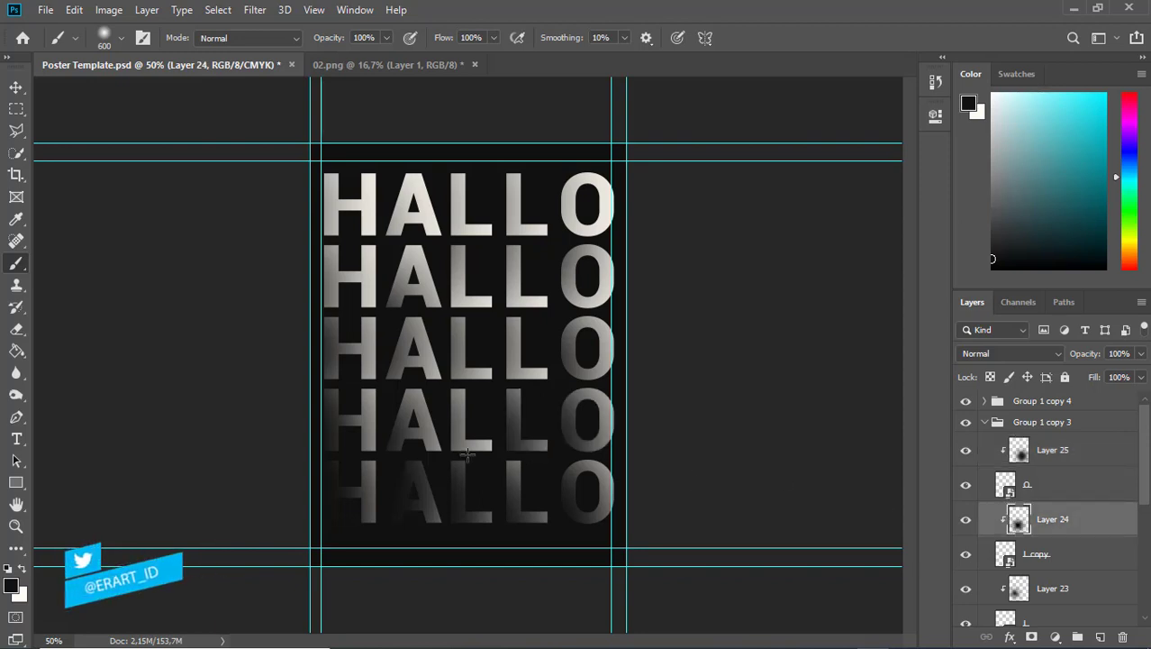
key("ctrl+z")
key("ctrl+shift+z")
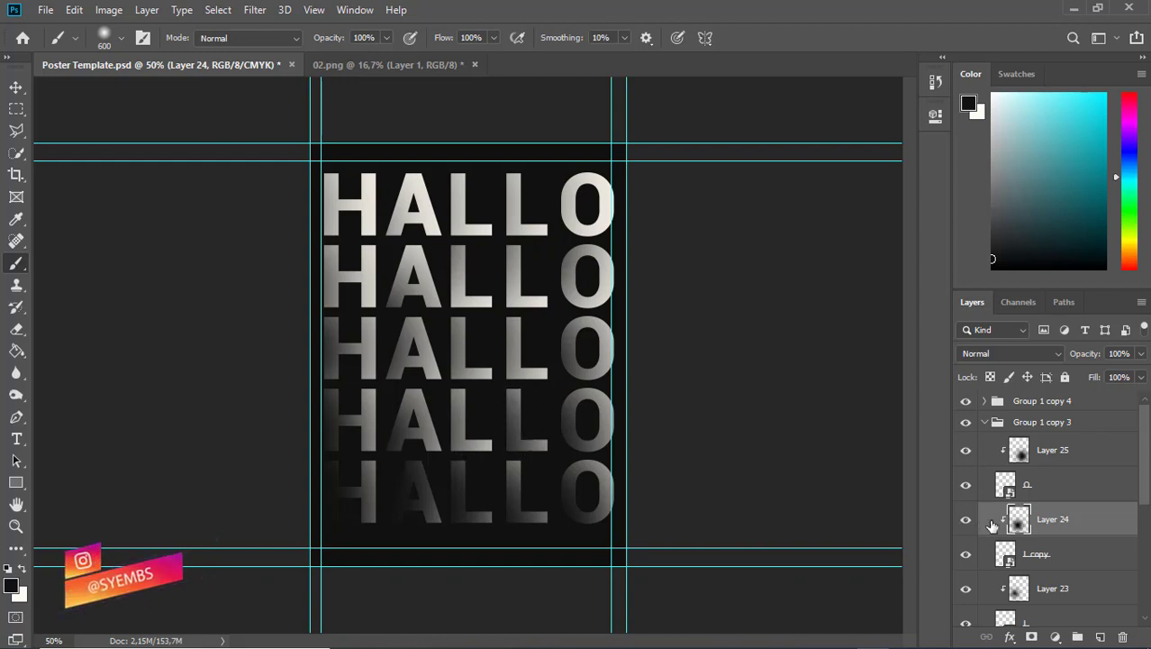
left_click(409, 453)
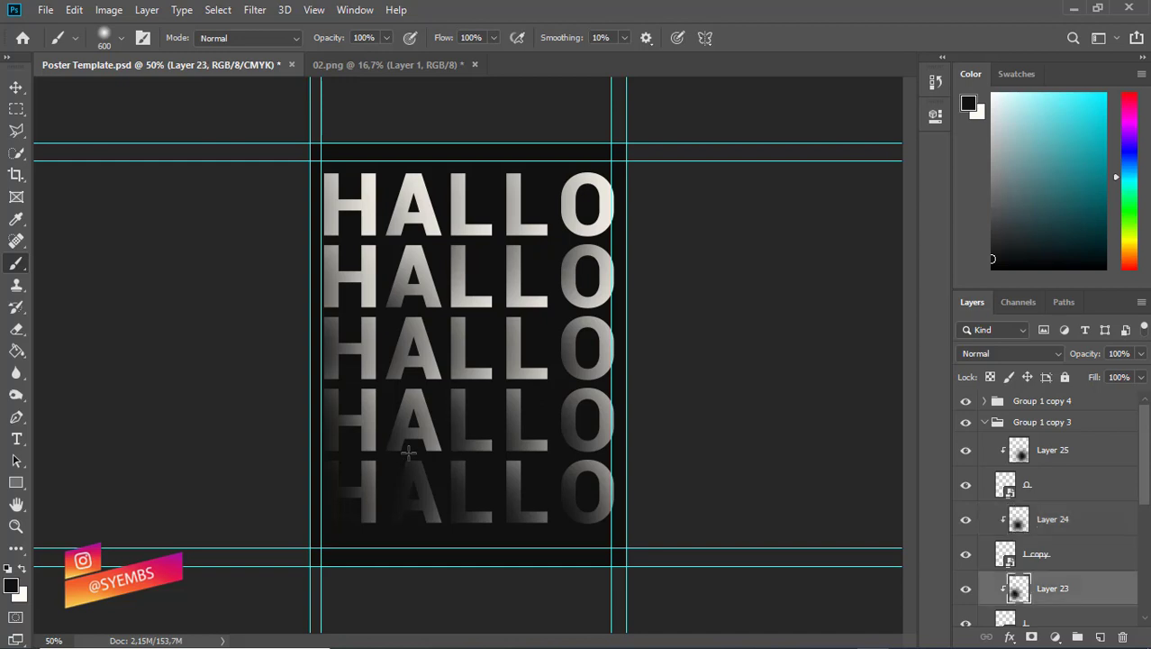
Darken the left sides of the fourth row's A on Layer 22 and H on Layer 21, and collapse Group 1 copy 3.
scroll(1082, 457, "down", 3)
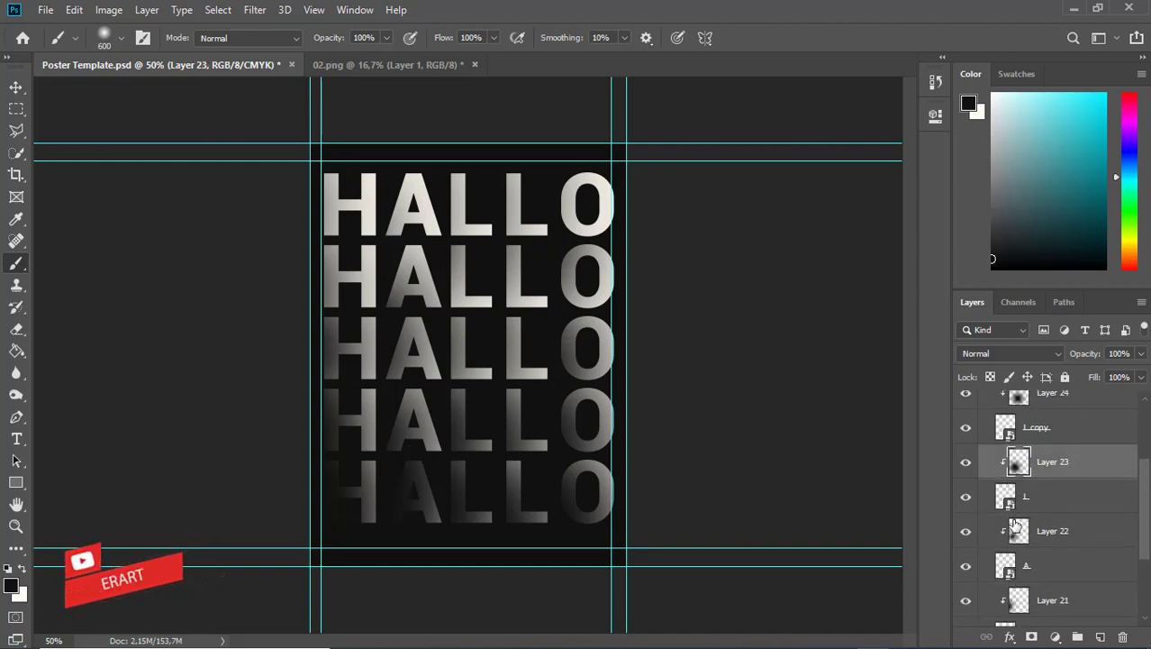
left_click(335, 443)
left_click(335, 444)
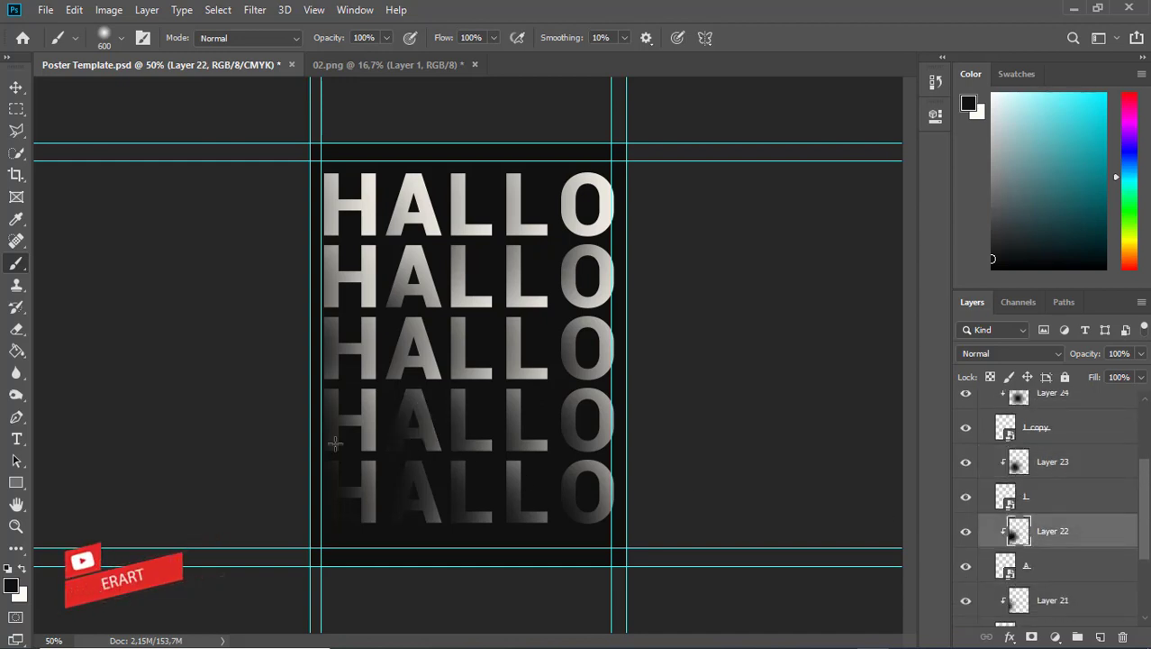
left_click(1009, 596)
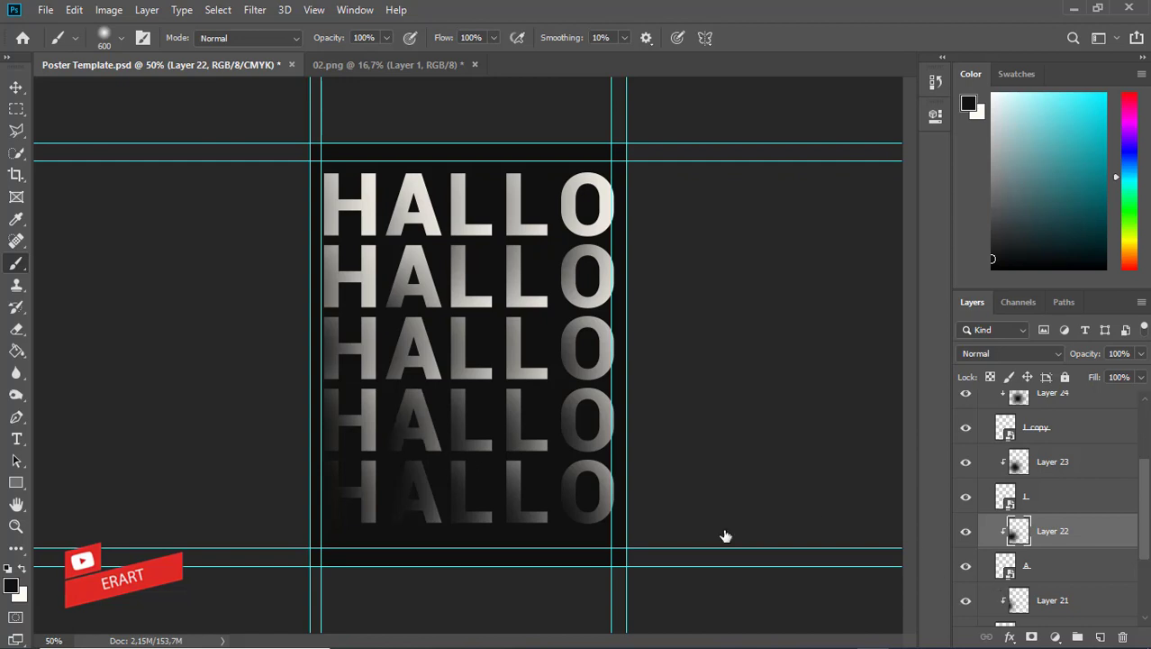
left_click(282, 455)
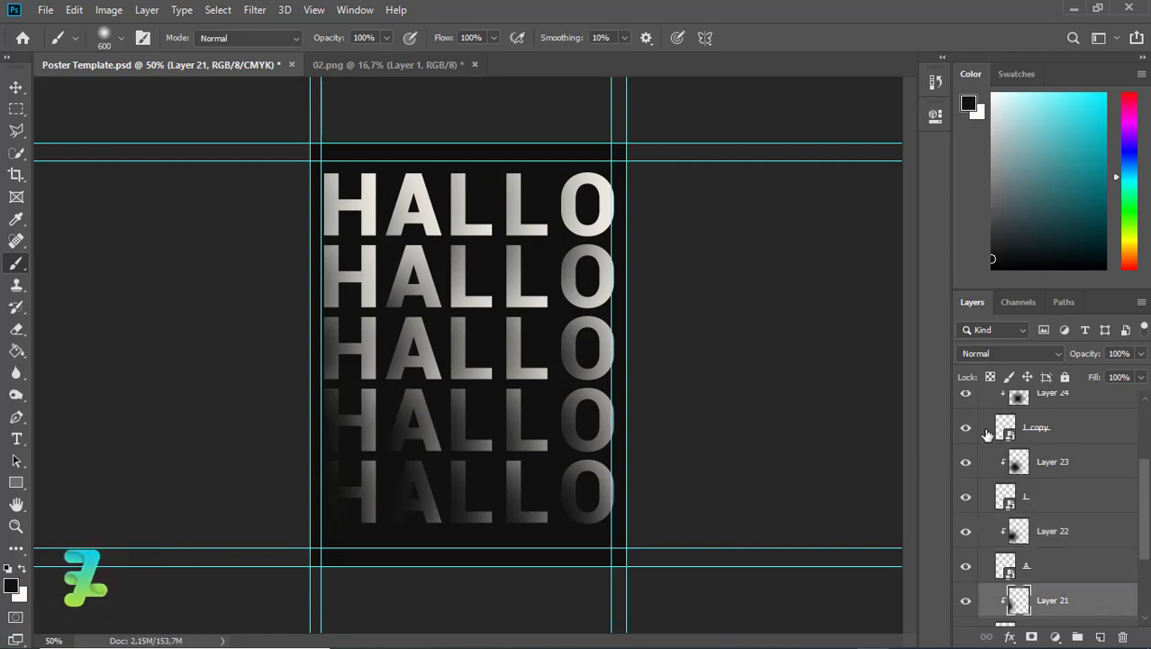
left_click_drag(1144, 501, 1137, 434)
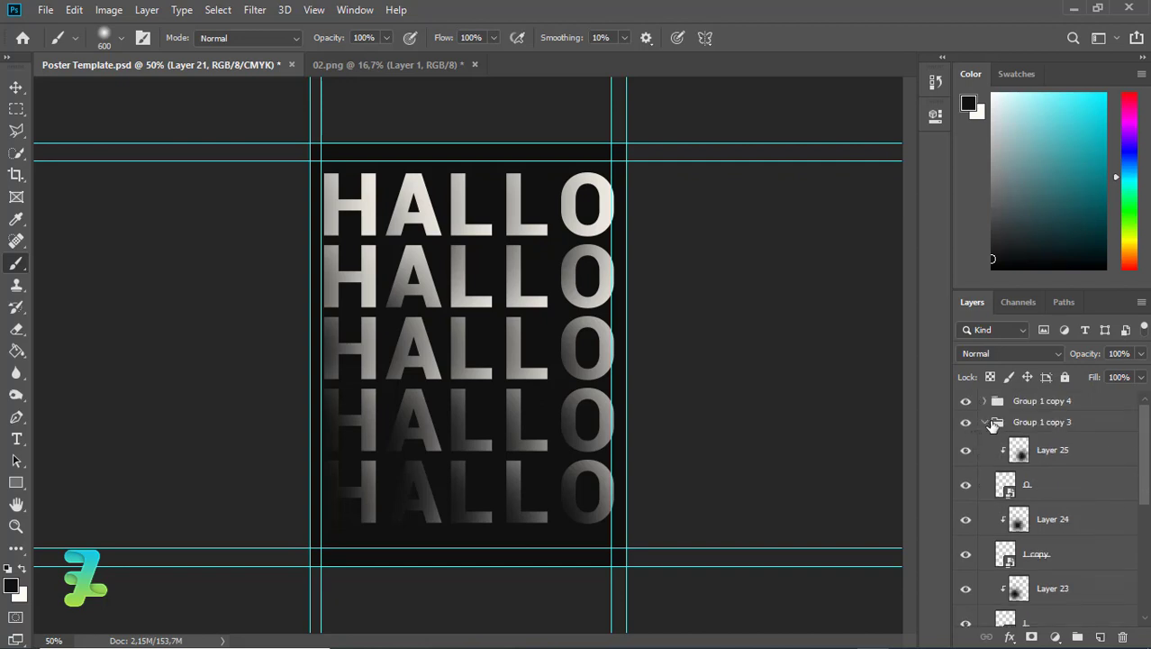
left_click(983, 423)
Reopen Group 1 copy 4 and darken the left side of the fifth row's H further on Layer 26.
left_click(984, 401)
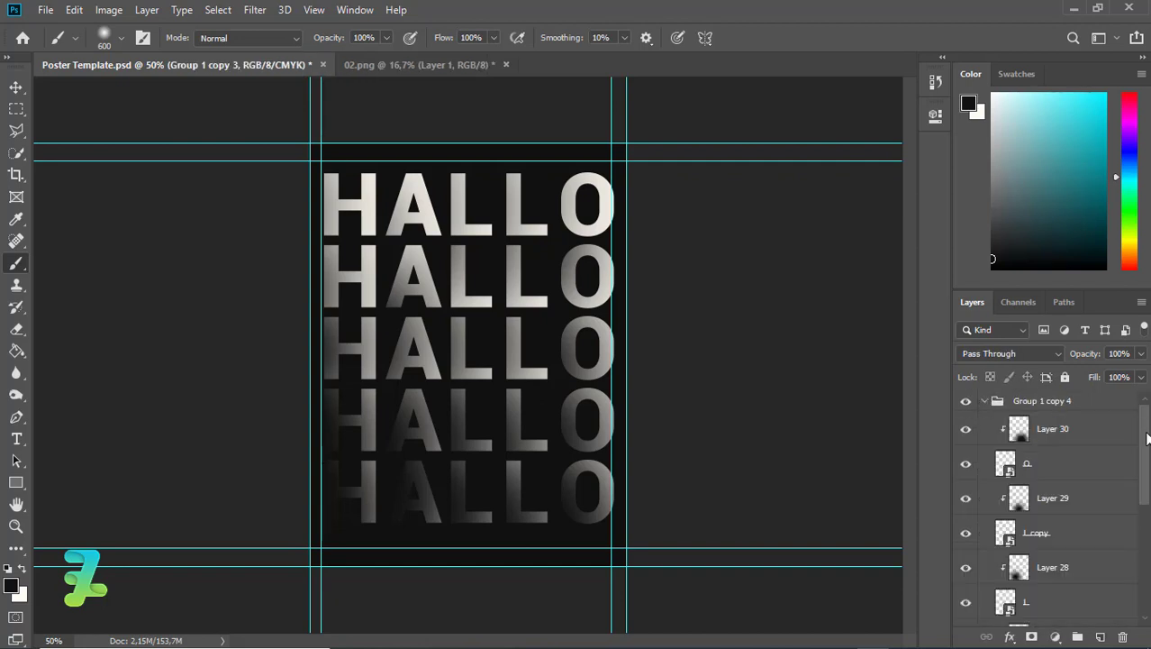
left_click_drag(1147, 439, 1142, 509)
left_click(1027, 539)
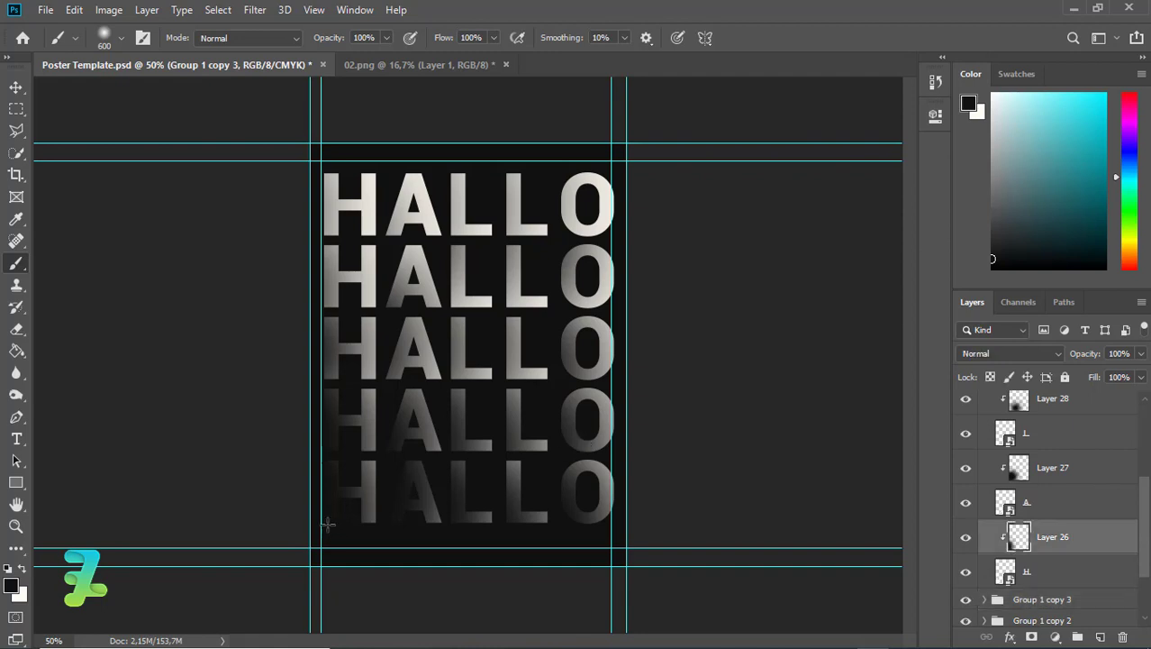
left_click_drag(327, 525, 301, 502)
left_click(301, 503)
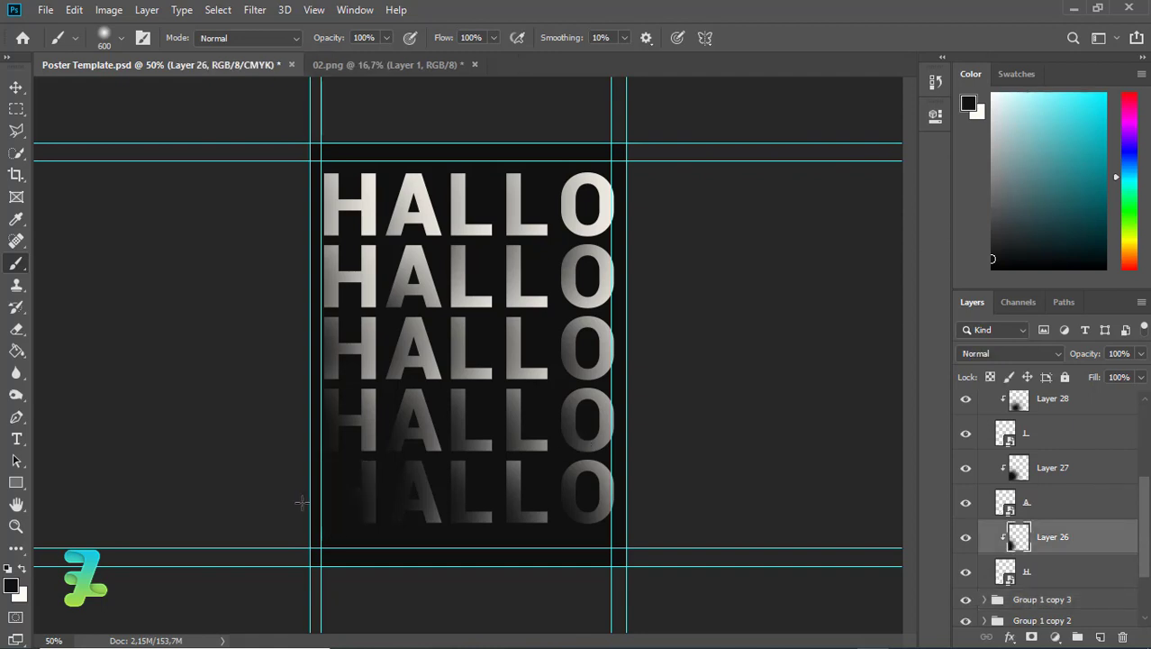
Deepen the shading of the fifth row's A on Layer 27 and first L on Layer 28 with the soft black brush.
left_click(1011, 474)
left_click(341, 517)
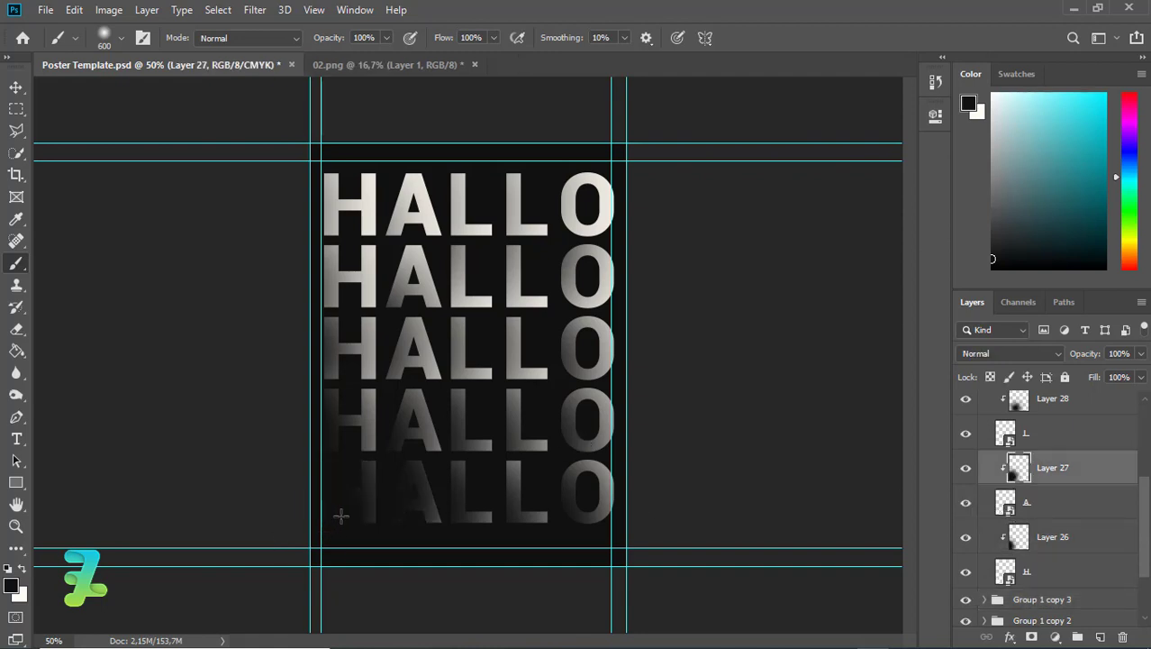
left_click(1018, 401)
left_click(422, 507)
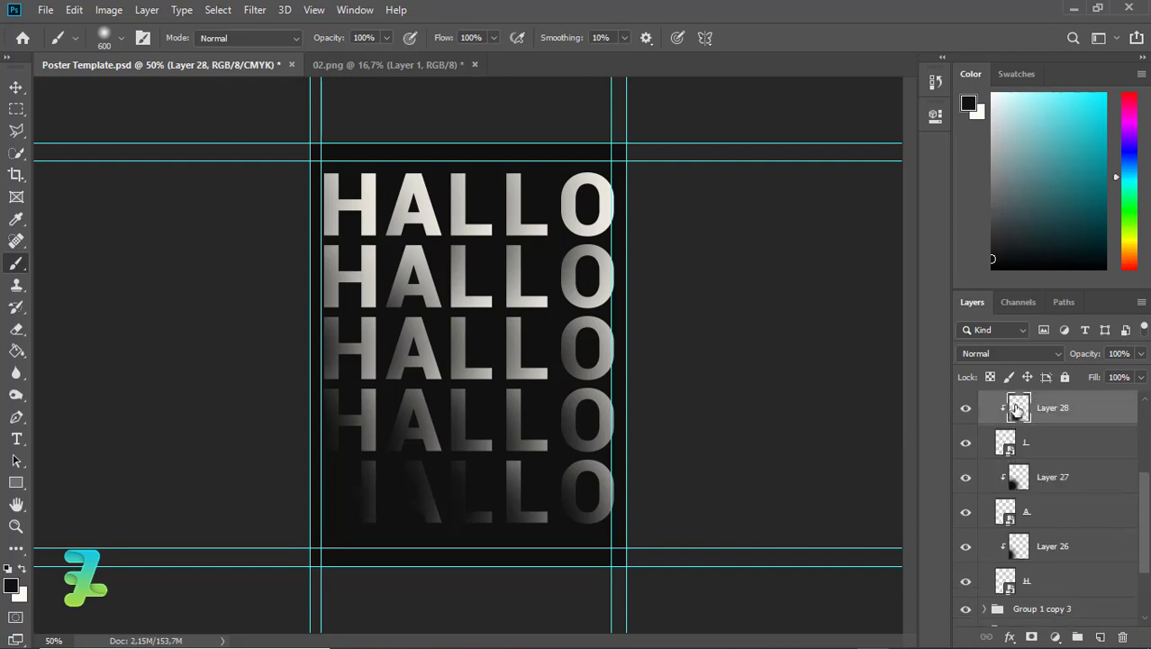
Darken the fifth row's second L on Layer 29 and O on Layer 30, and collapse Group 1 copy 4.
left_click_drag(1145, 485, 1096, 455)
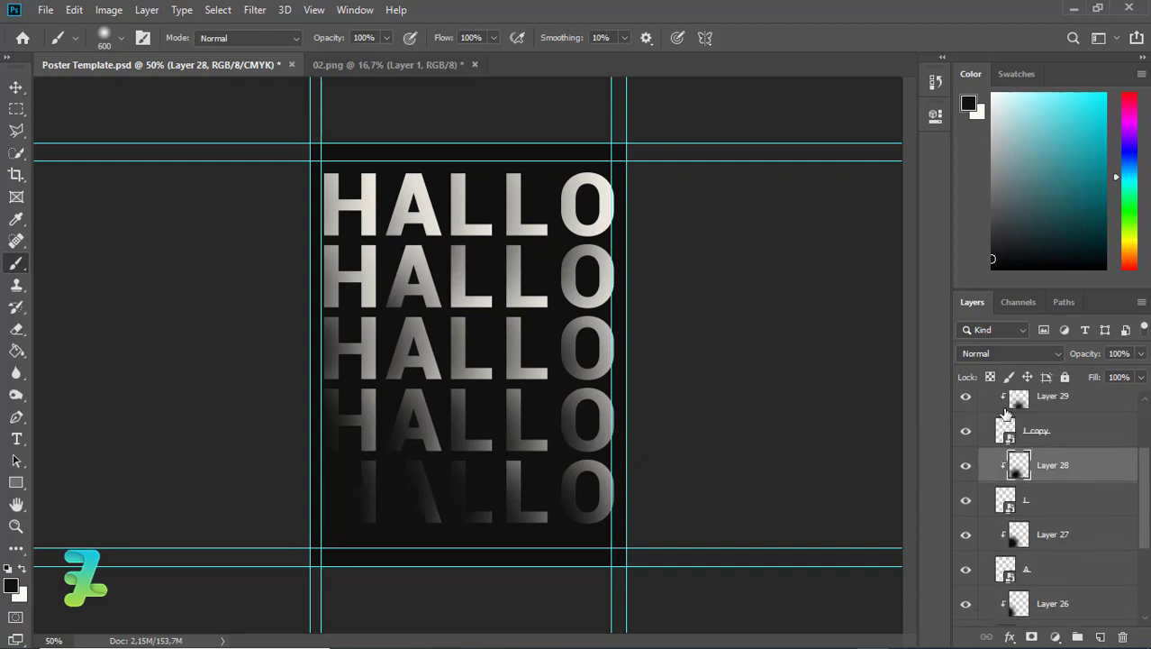
left_click(1009, 406)
left_click(487, 525)
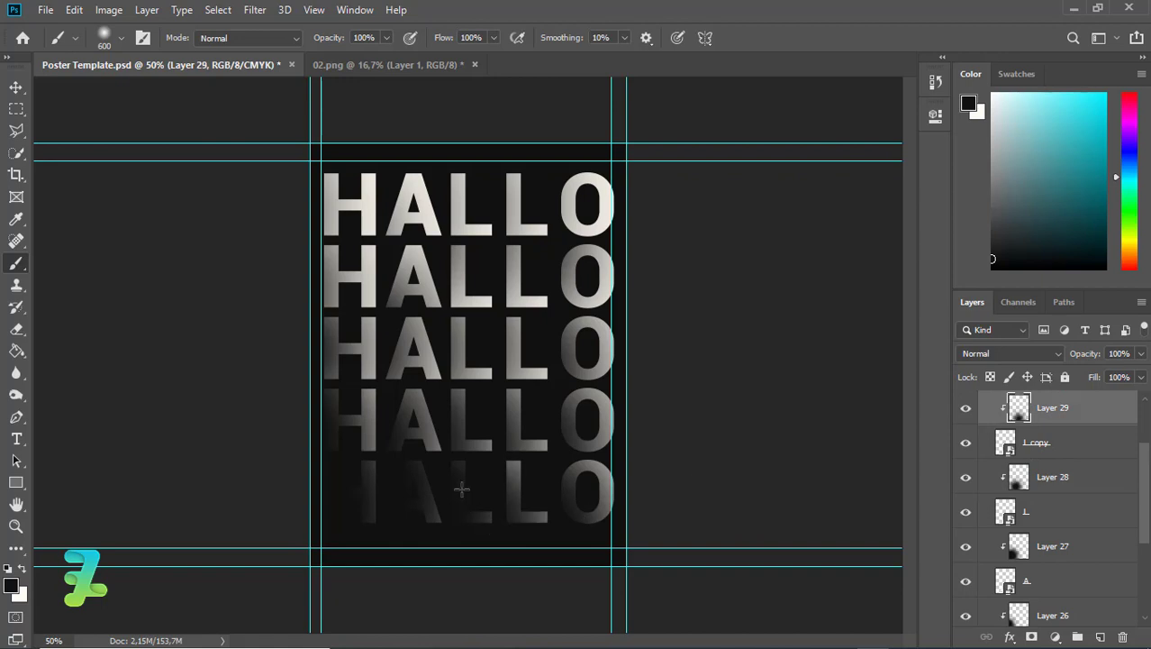
left_click_drag(1144, 477, 1145, 428)
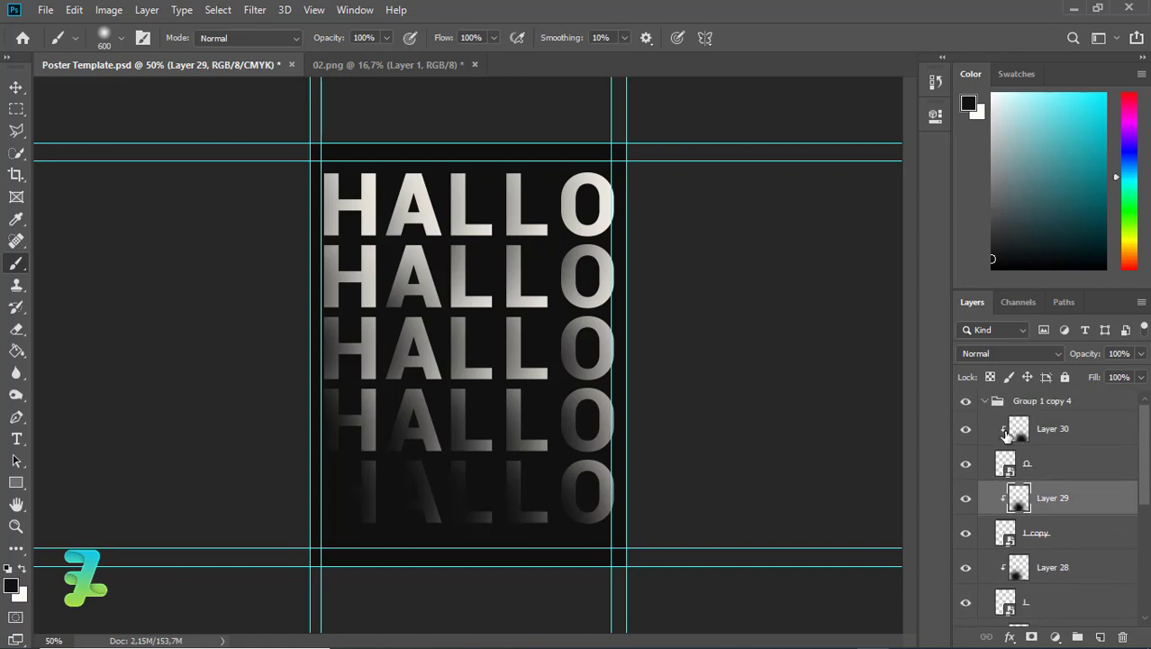
left_click(1019, 433)
left_click(555, 501)
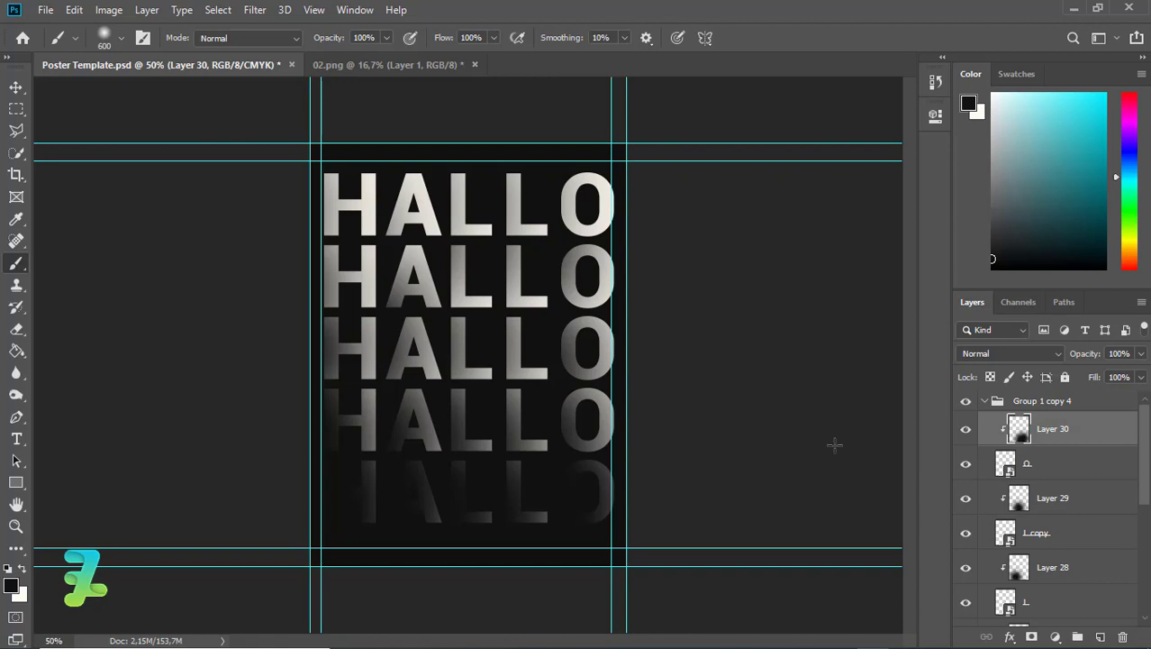
left_click(984, 401)
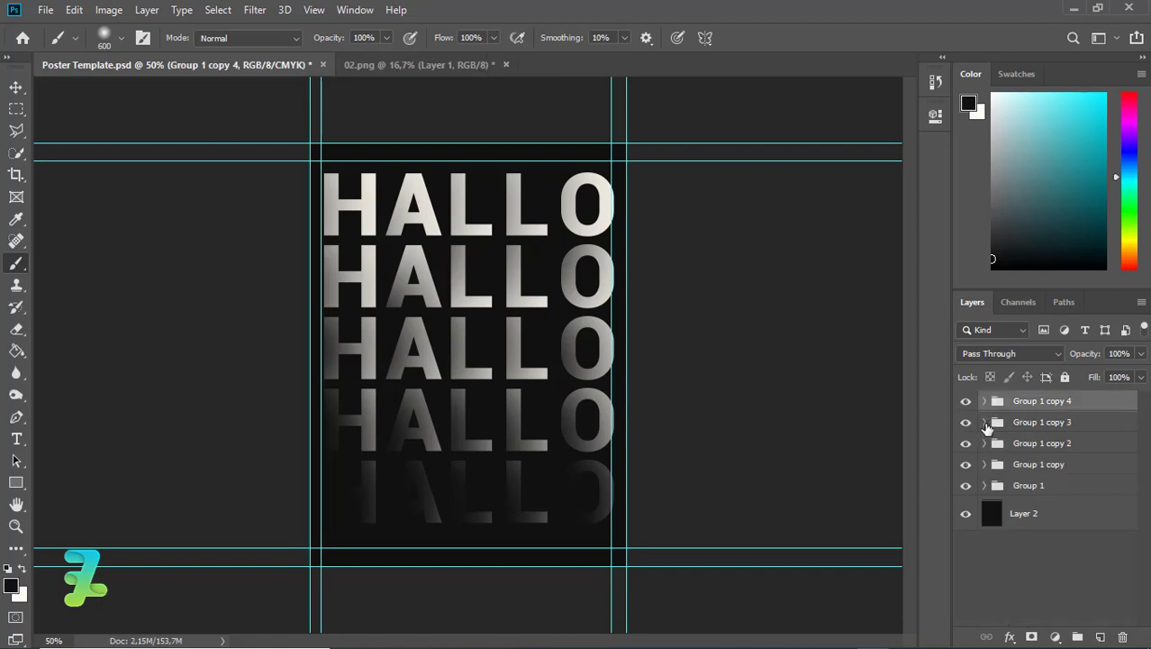
Reopen Group 1 copy 3 and deepen the shading of the fourth row's O on Layer 25 and second L on Layer 24.
left_click(986, 422)
left_click(1013, 453)
left_click(544, 451)
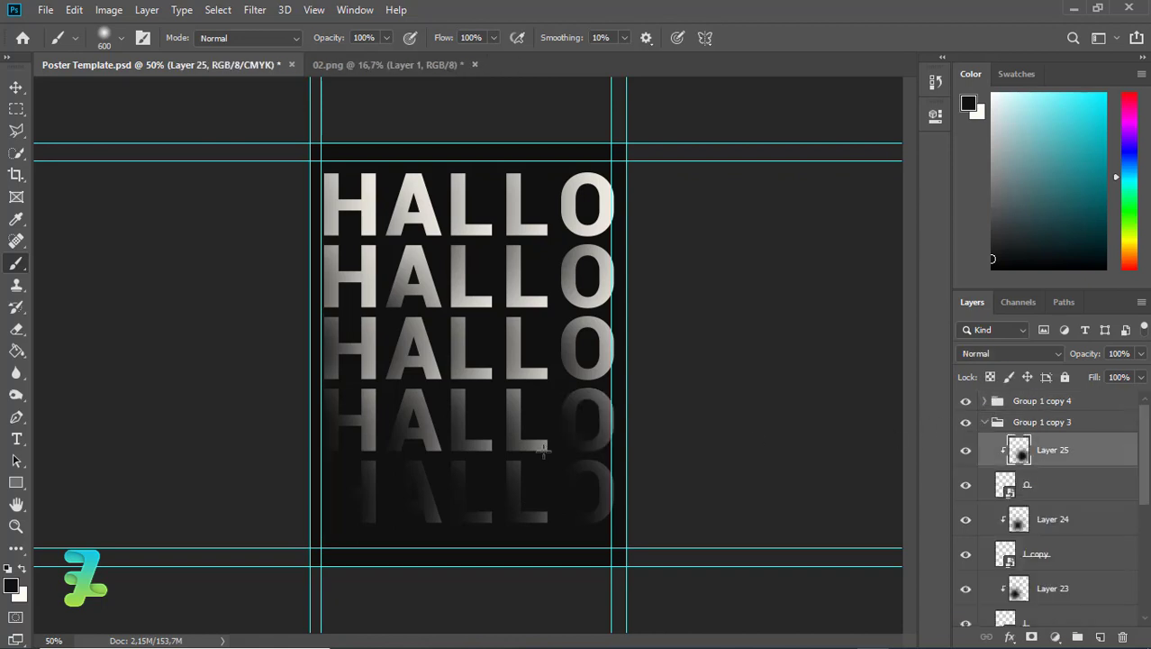
left_click(1016, 520)
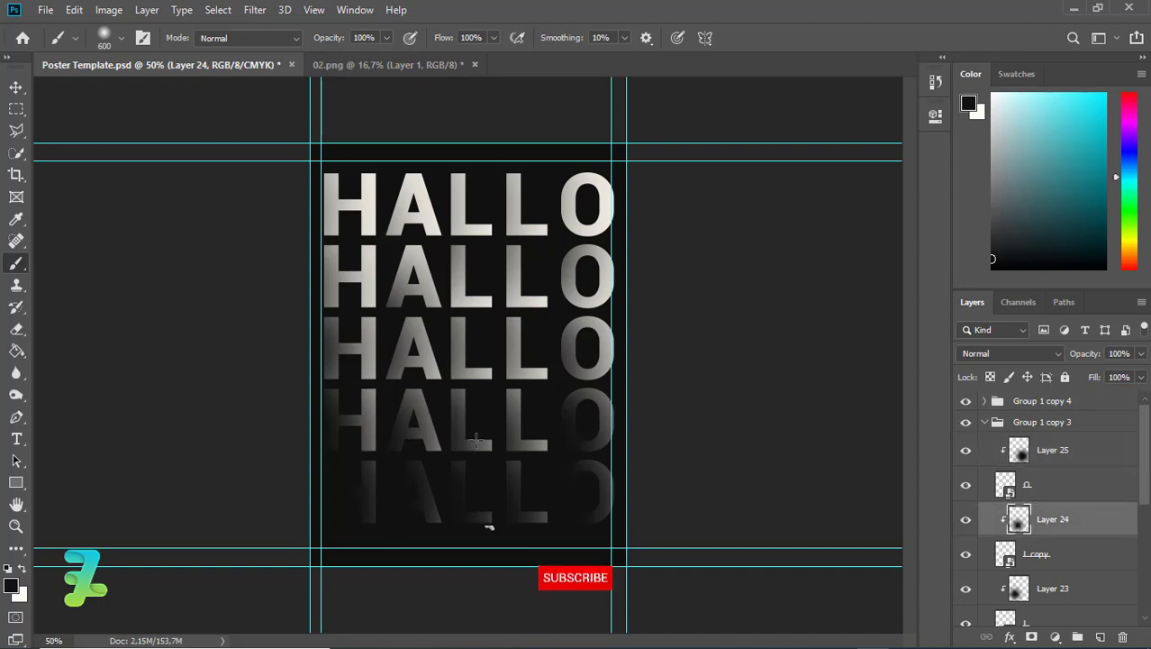
left_click(478, 440)
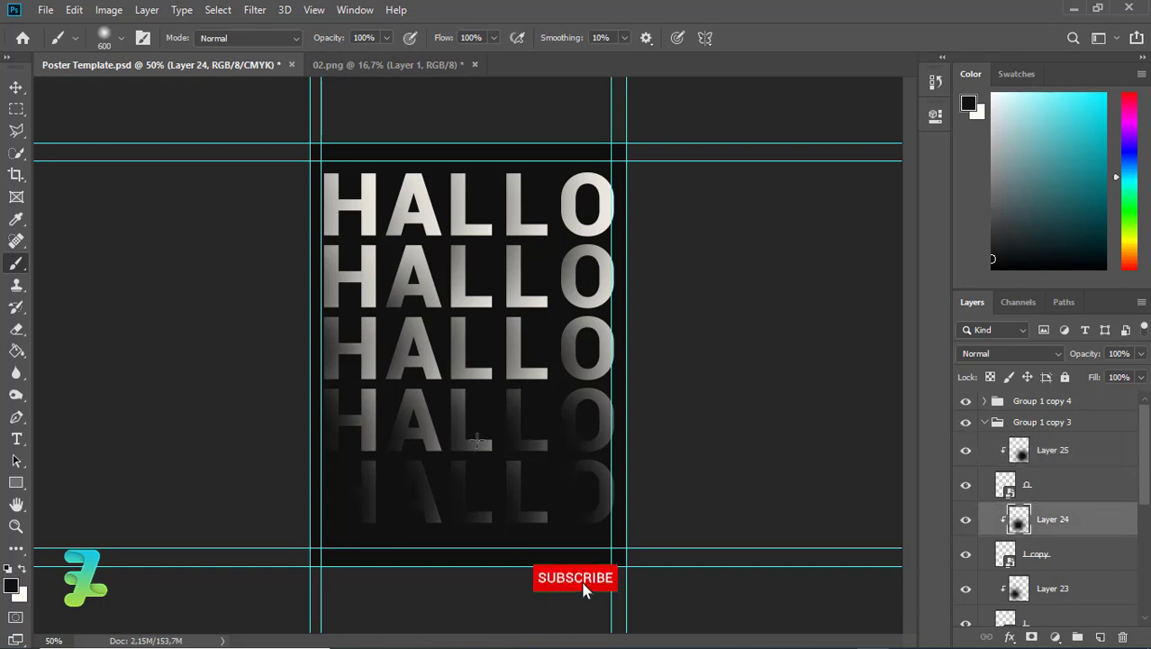
left_click(430, 428)
Deepen the shading of the fourth row's first L on Layer 23 and A on Layer 22 with the soft black brush.
left_click(1017, 582)
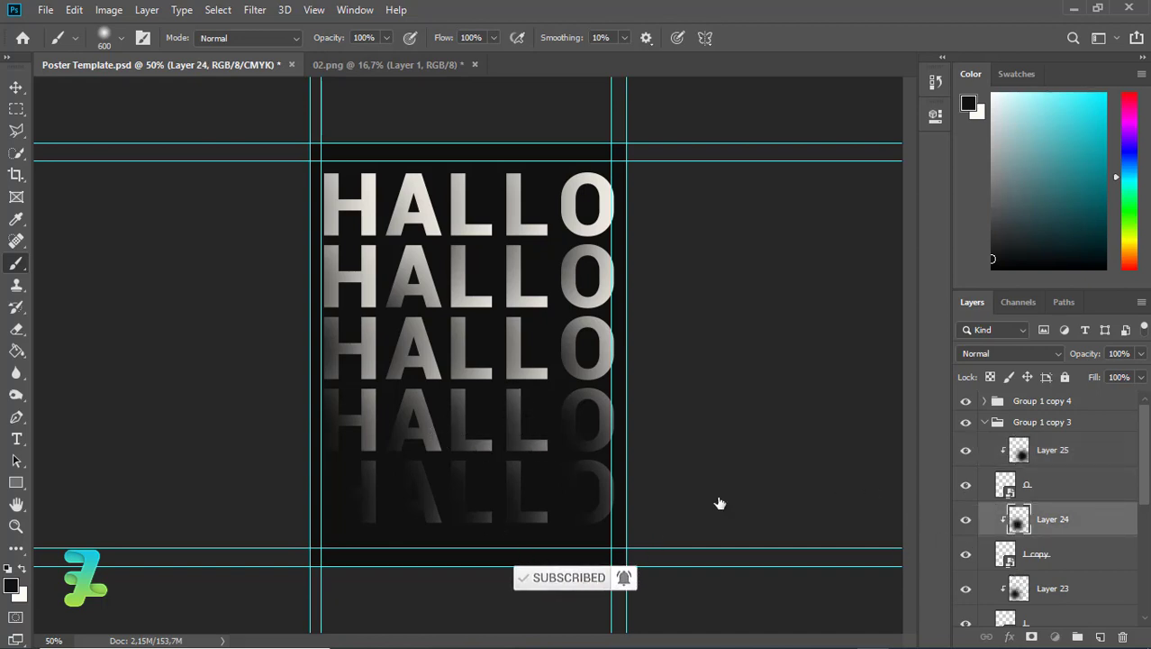
left_click(410, 428)
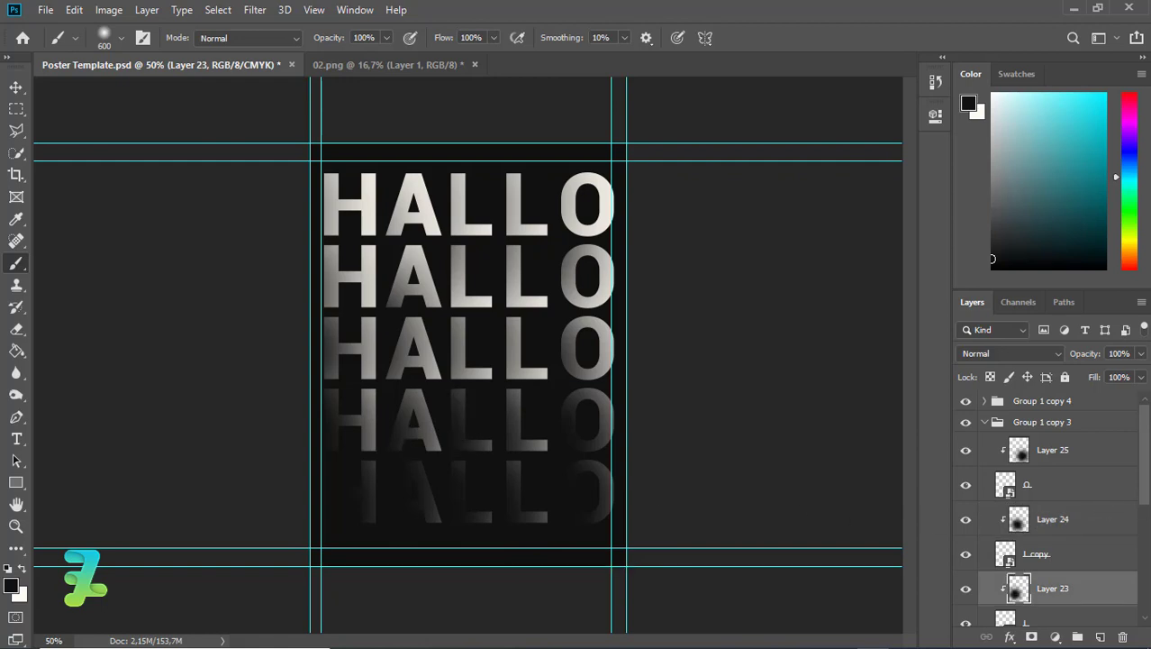
left_click_drag(1147, 485, 1147, 522)
left_click(1013, 573)
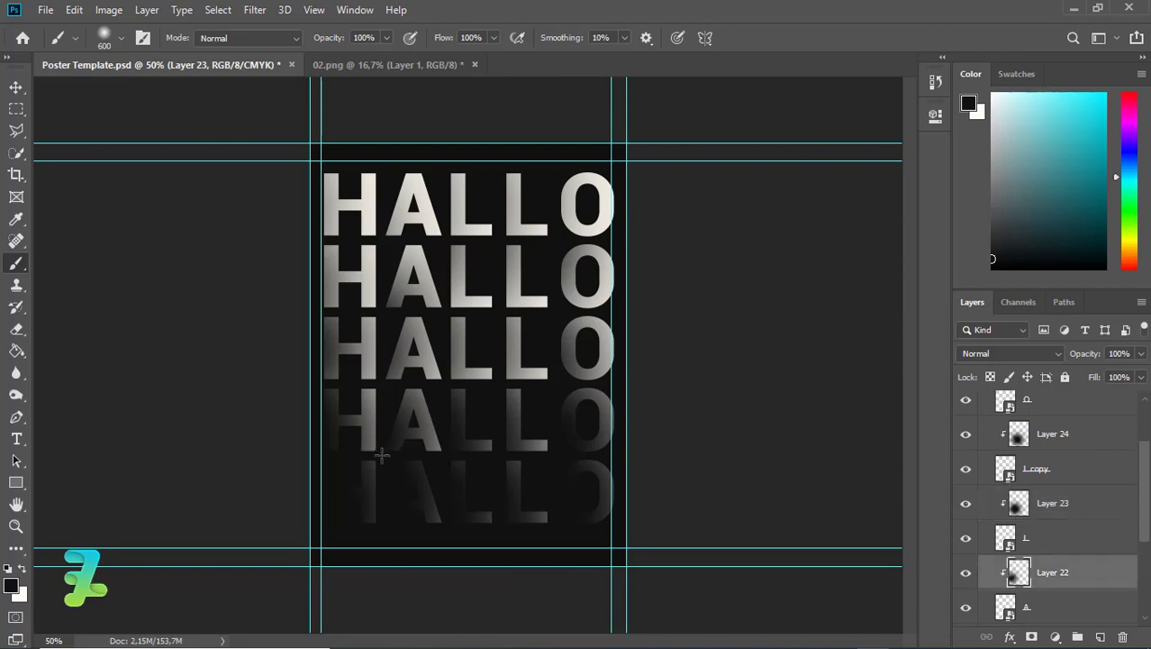
left_click(357, 442)
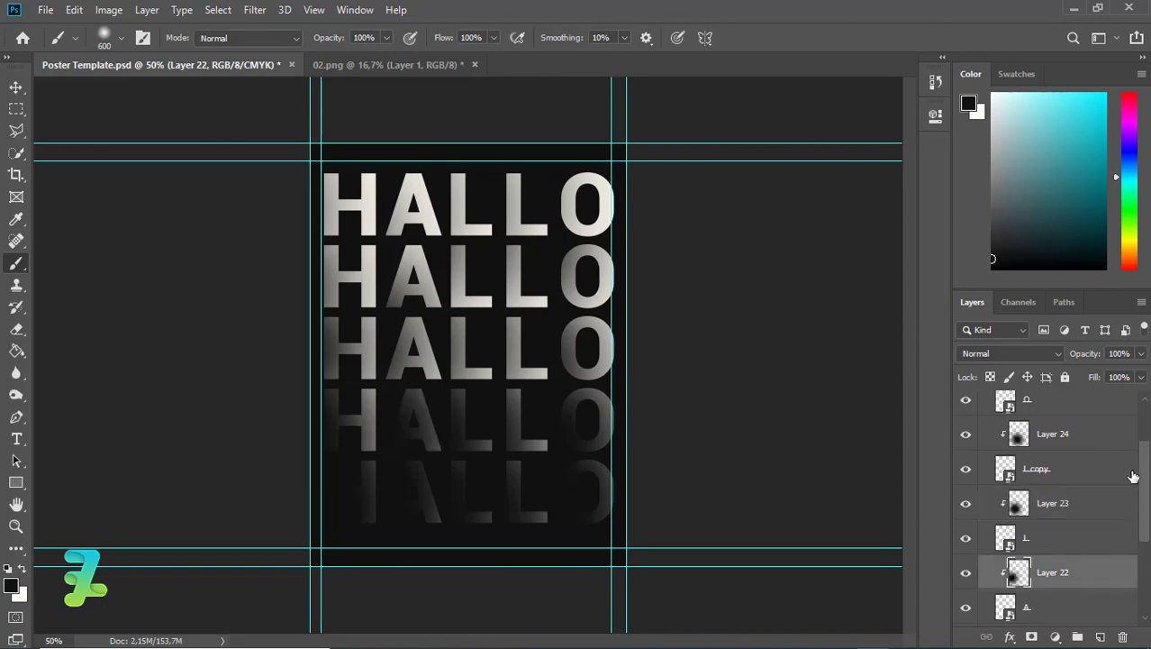
Darken the left side of the fourth row's H further on Layer 21, and collapse Group 1 copy 3.
scroll(1036, 500, "down", 4)
left_click(1028, 512)
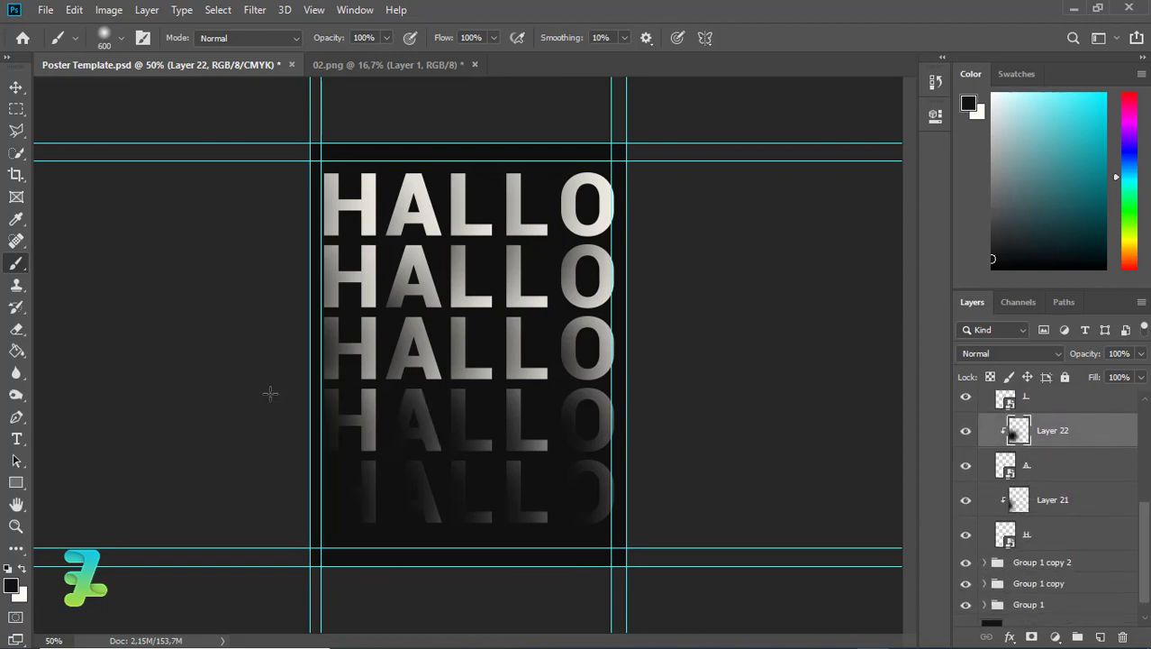
left_click(288, 413)
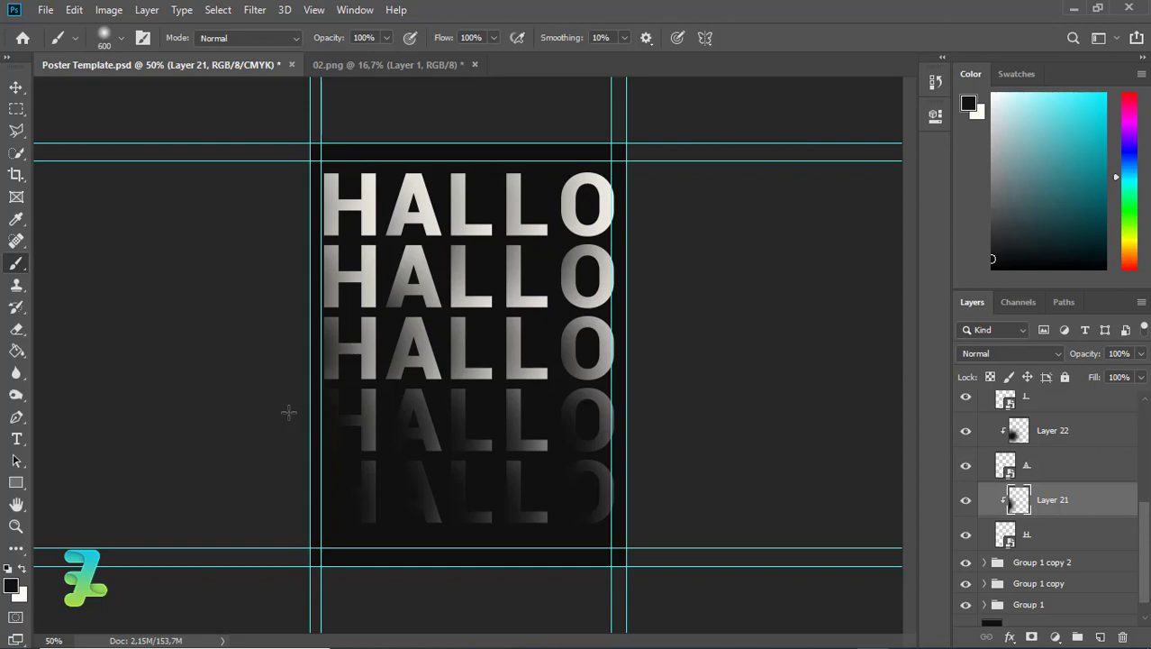
left_click_drag(1146, 505, 1128, 417)
left_click(990, 396)
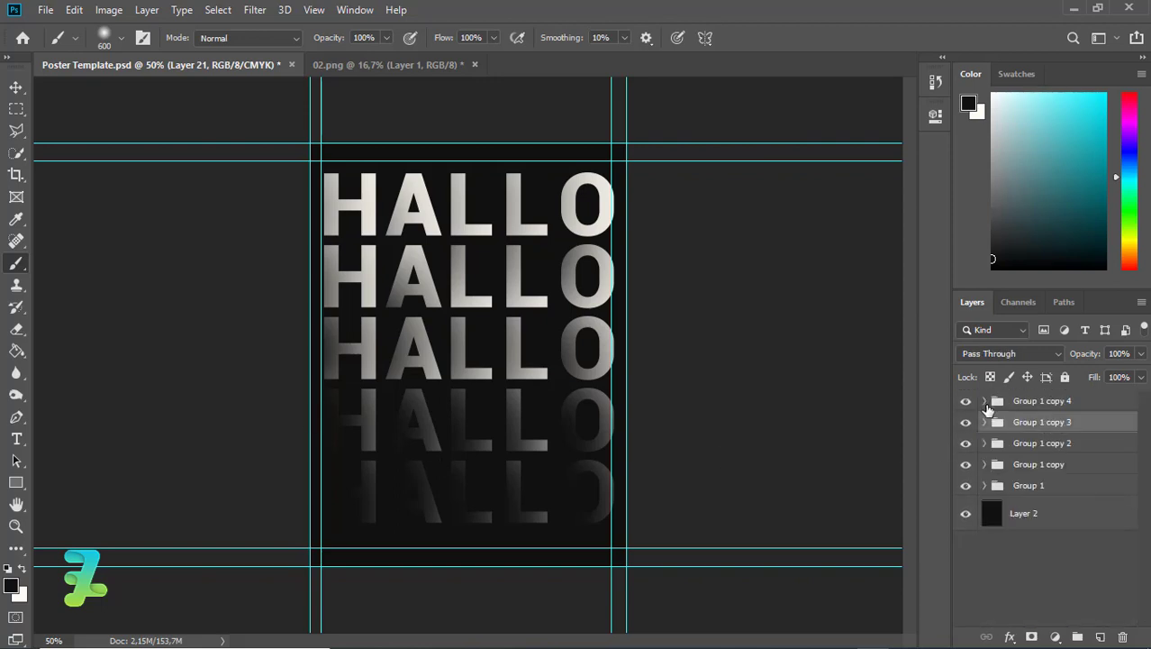
Reopen Group 1 copy 2 and darken the left side of the third row's O further on Layer 20.
left_click(986, 442)
left_click(1018, 470)
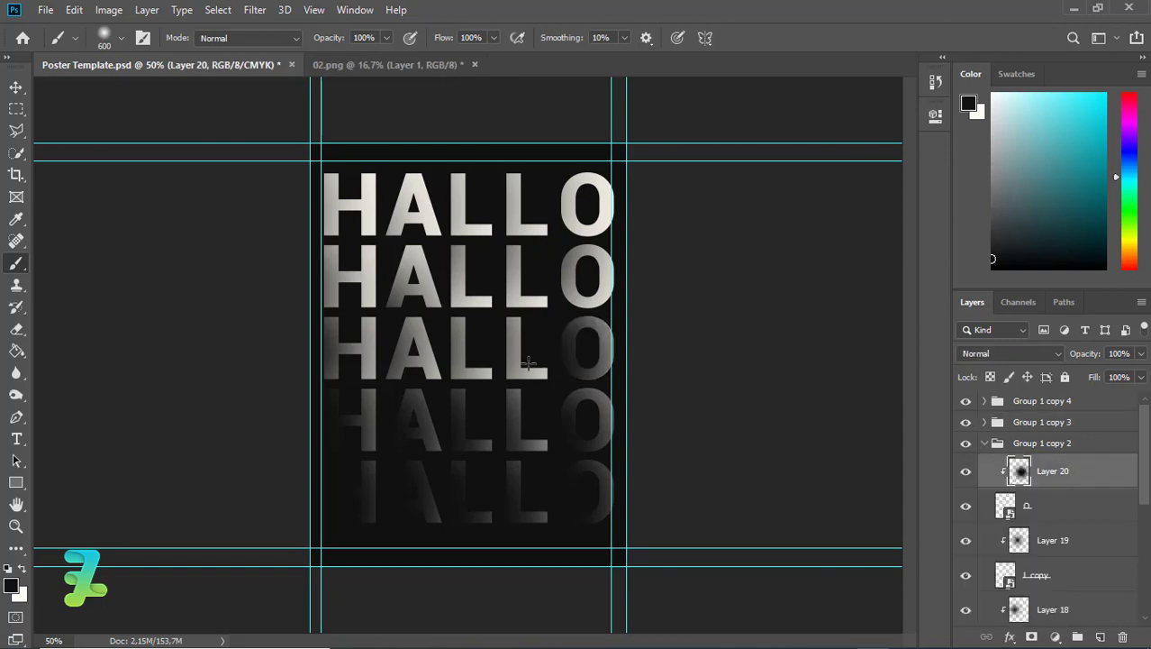
key("ctrl+z")
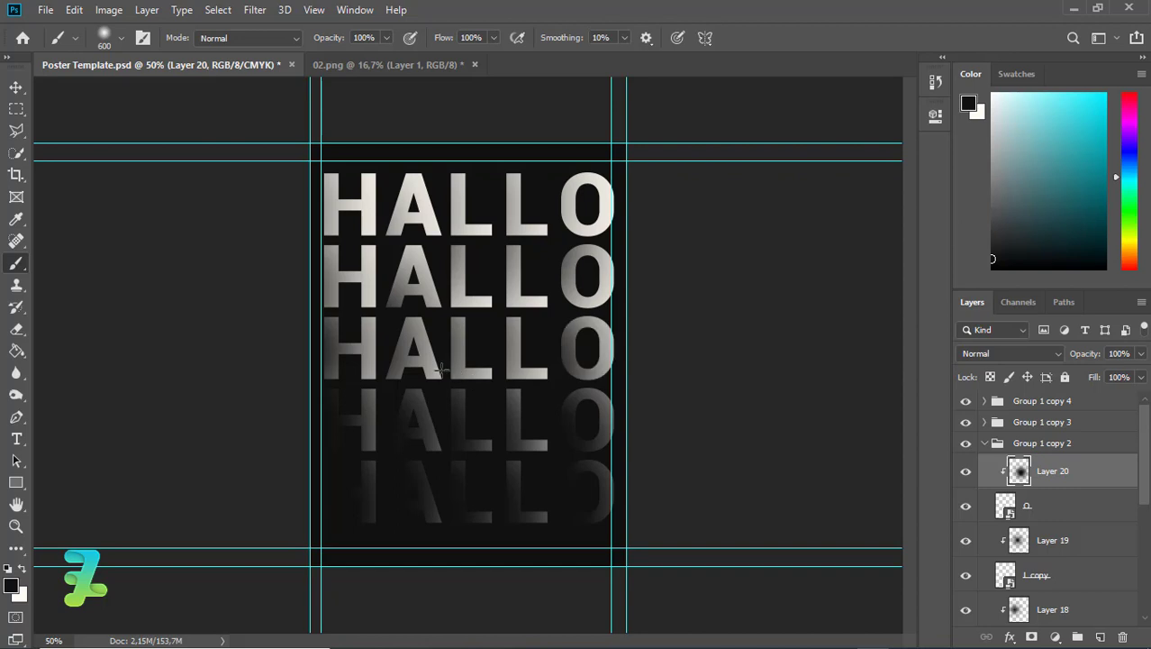
left_click(444, 370)
left_click(465, 367)
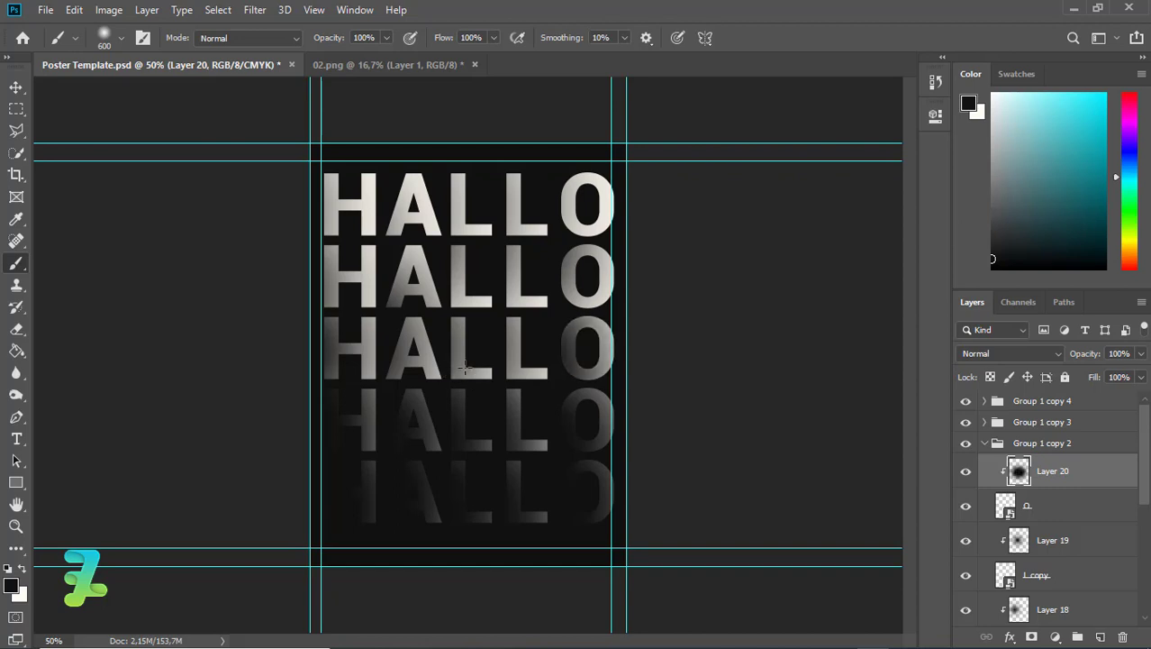
Deepen the shading of the third row's second L on Layer 19 and first L on Layer 18.
left_click(1018, 540)
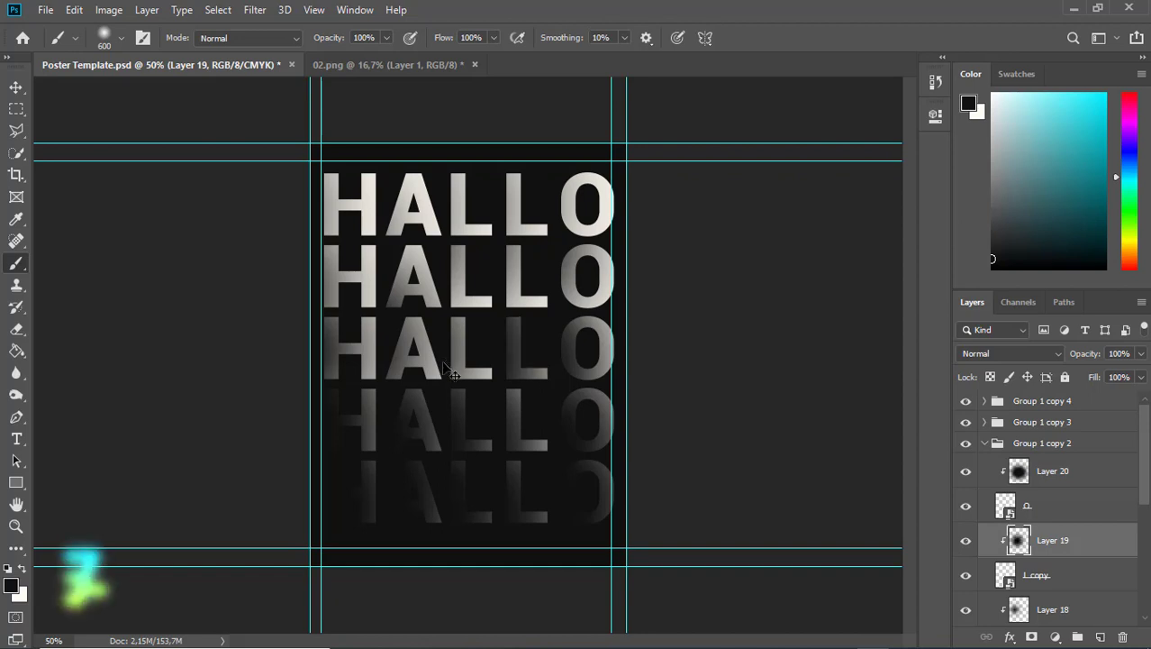
left_click(448, 376)
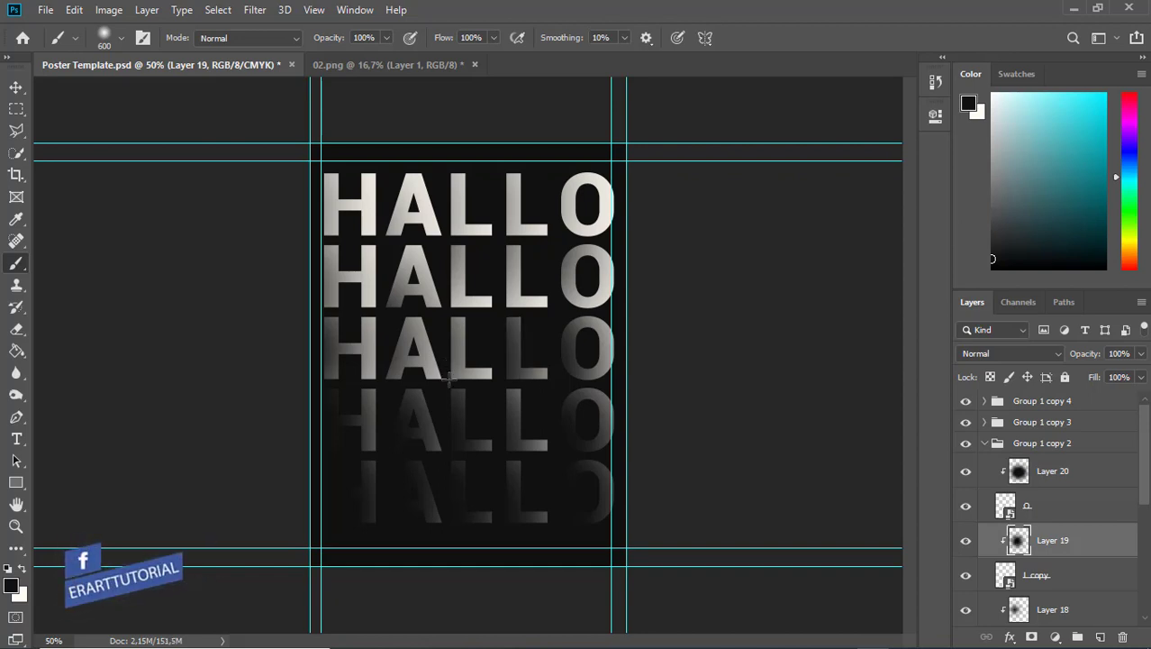
key("ctrl+z")
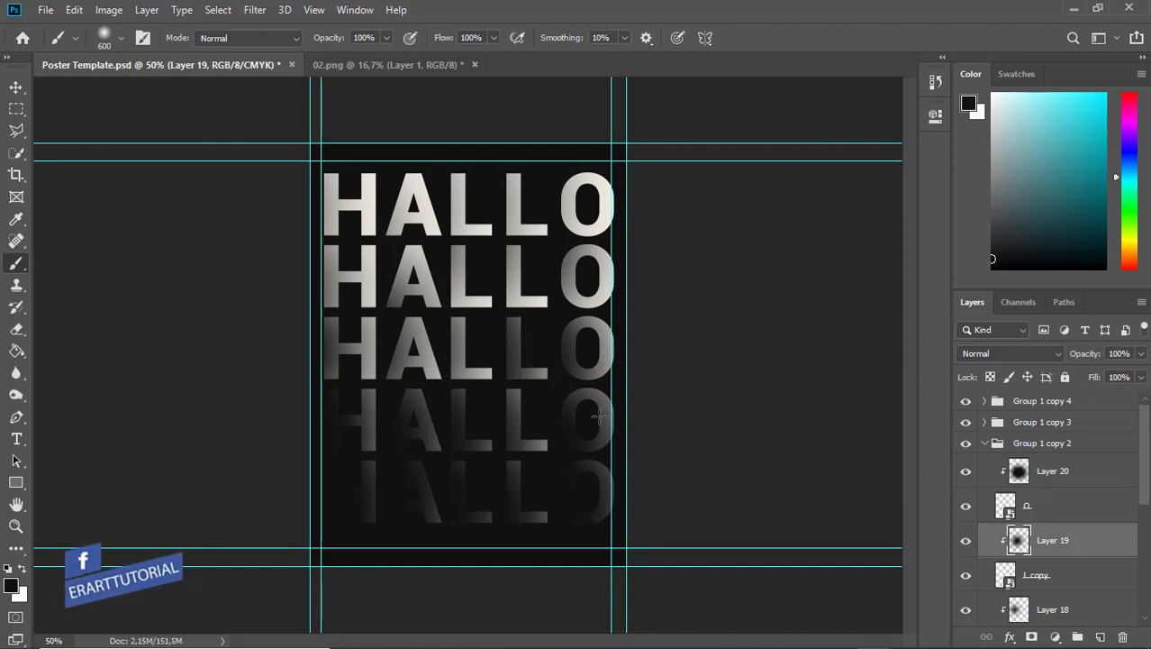
left_click(1017, 609)
left_click(420, 380)
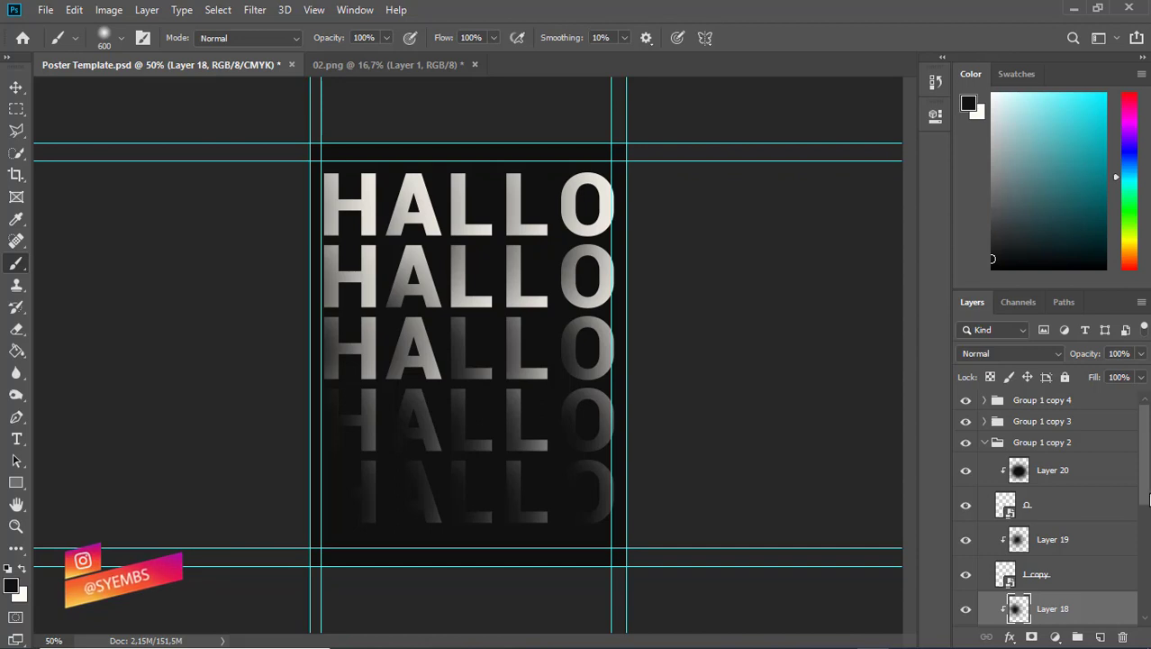
Deepen the shading of the third row's A on Layer 17 and H on Layer 16, and collapse Group 1 copy 2.
scroll(1036, 523, "down", 5)
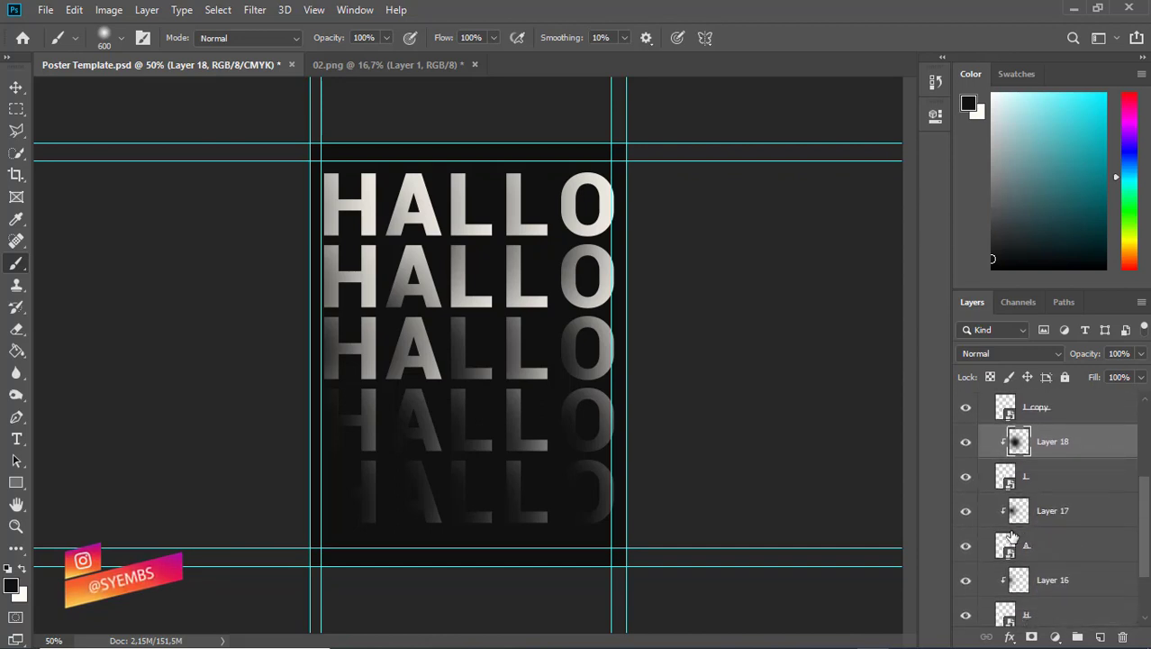
left_click(1017, 520)
left_click(369, 371)
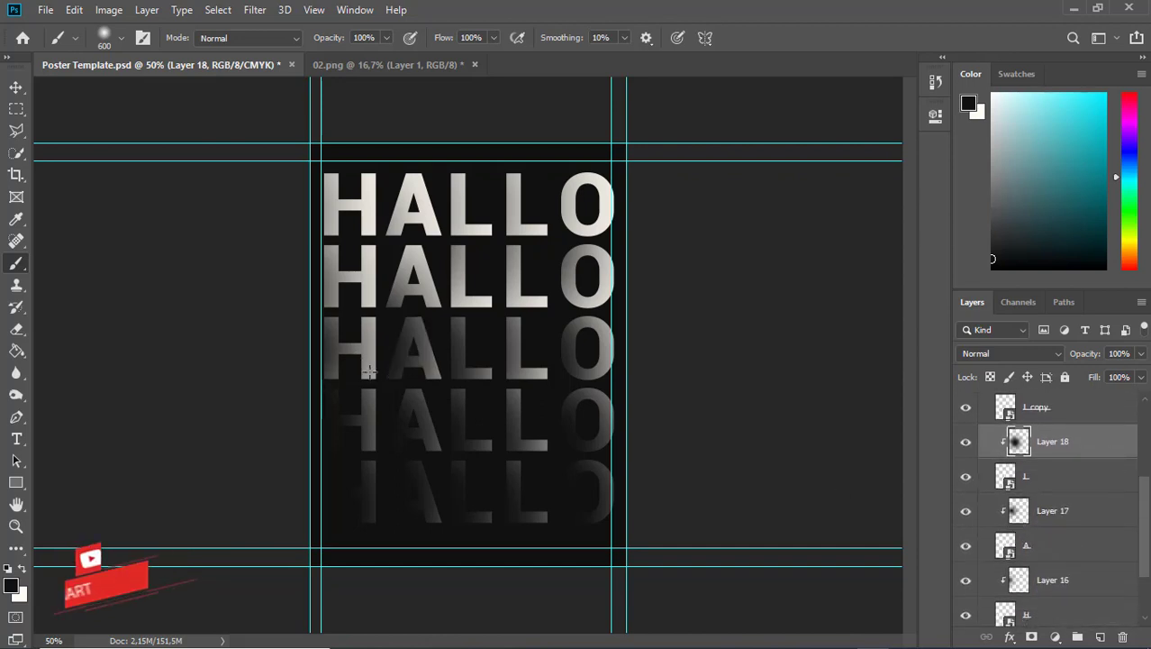
key("ctrl+z")
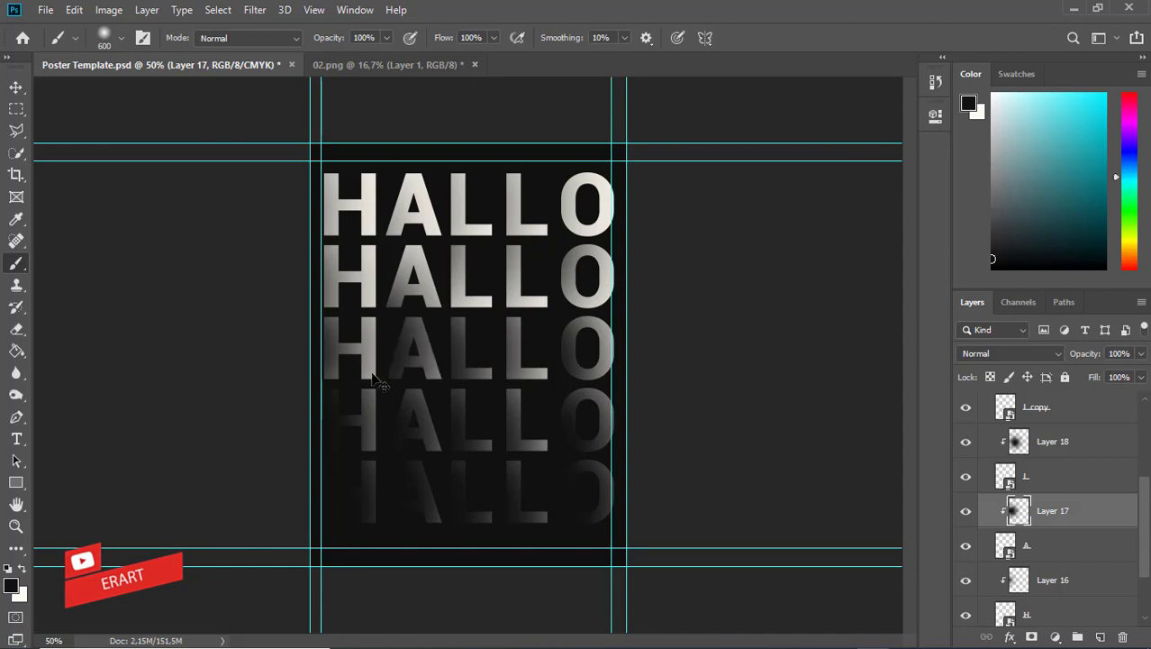
left_click(1018, 581)
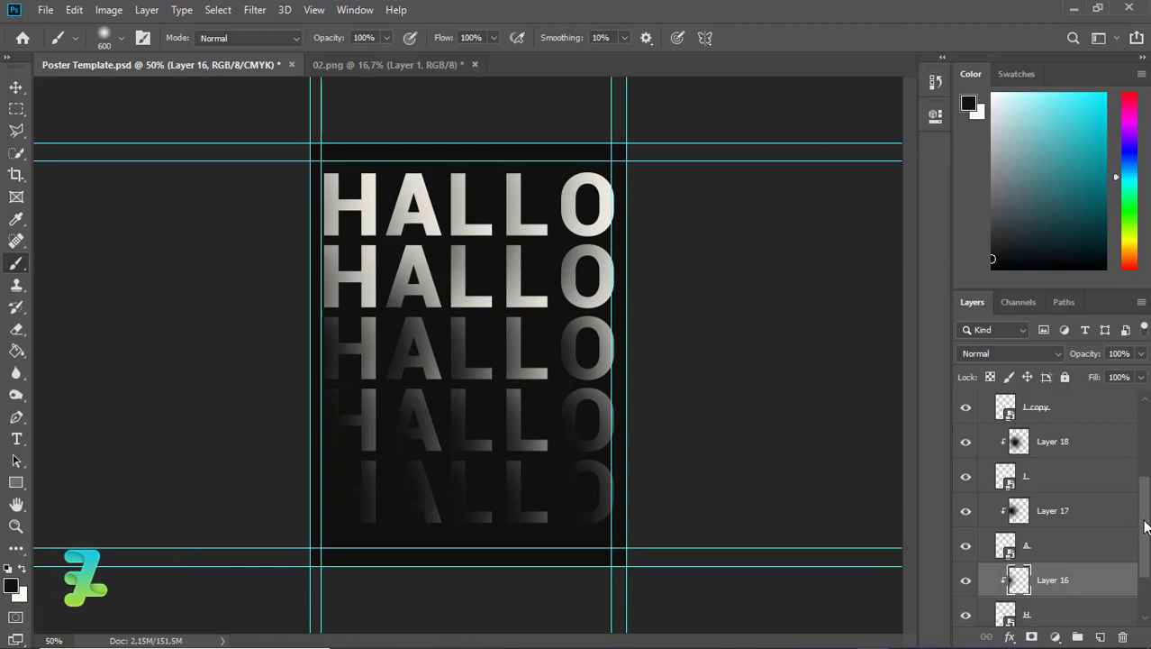
scroll(1136, 524, "up", 5)
left_click(996, 443)
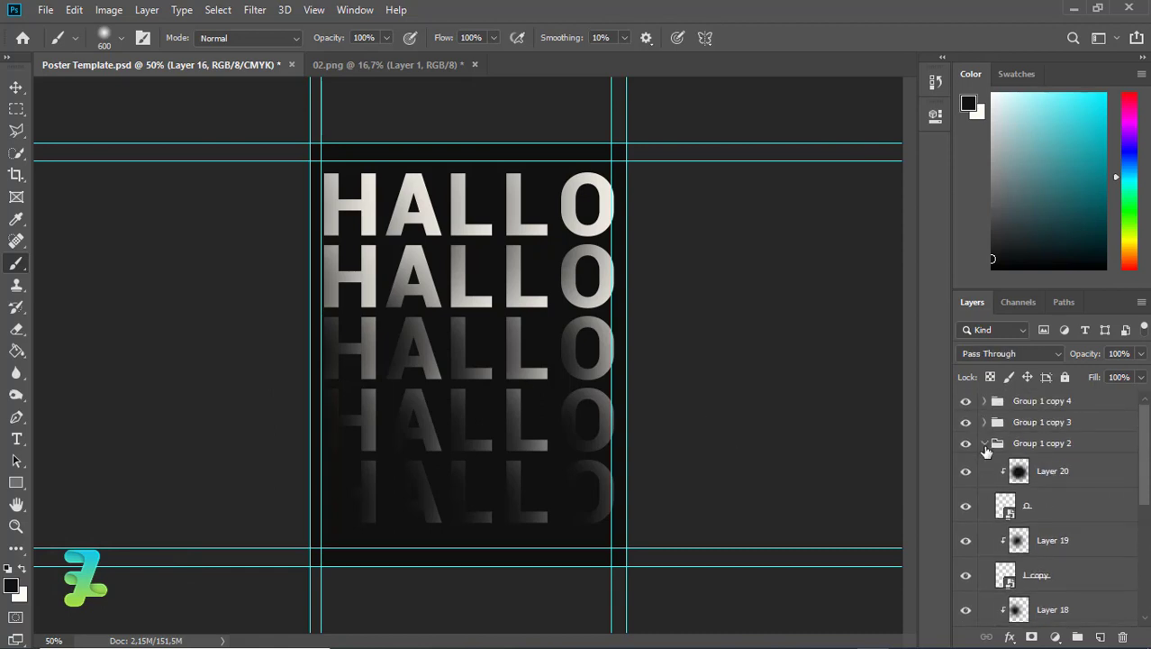
left_click(985, 442)
Reopen Group 1 copy and darken the second row's O on Layer 13 and second L on Layer 14.
left_click(996, 465)
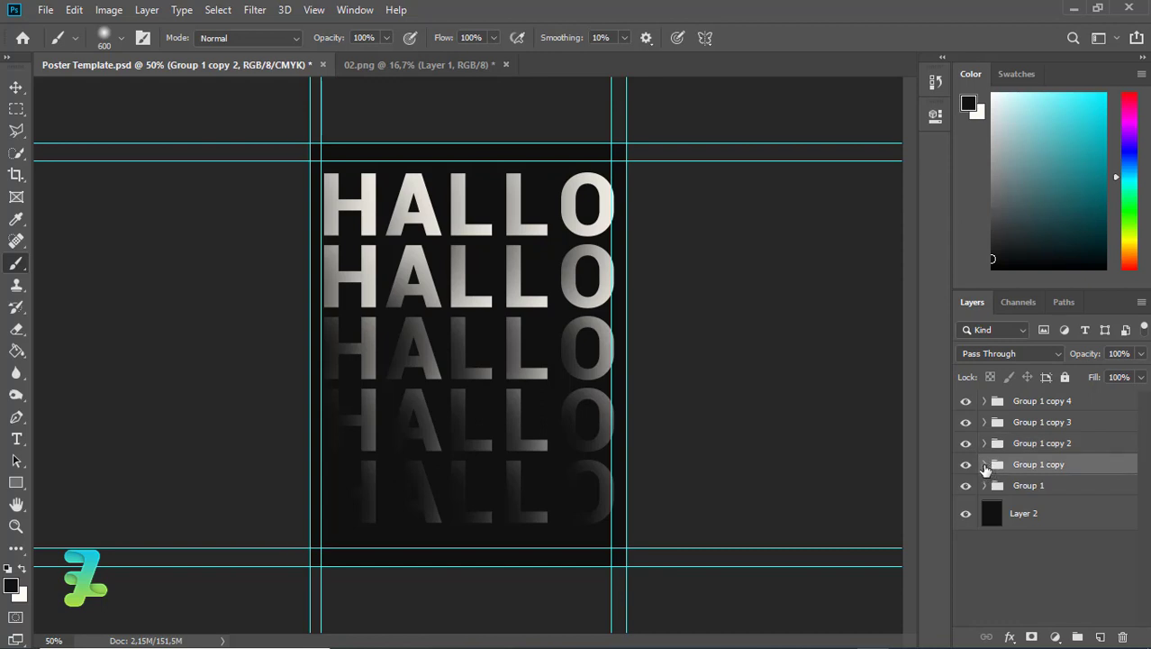
left_click(984, 464)
left_click(1036, 492)
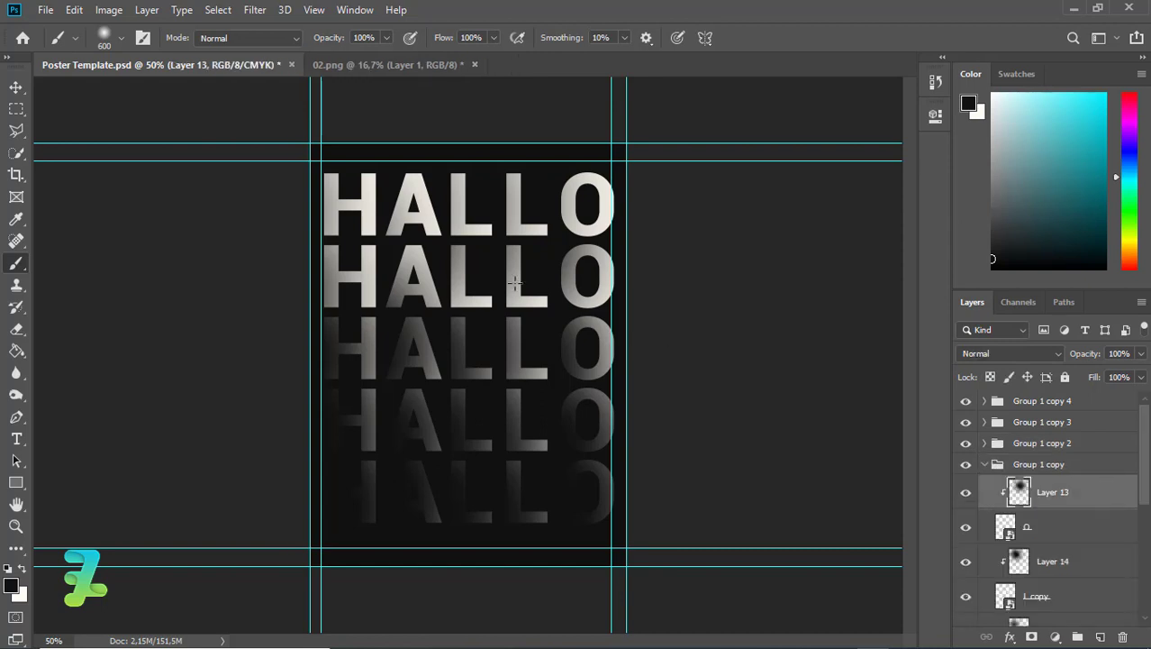
left_click(515, 283)
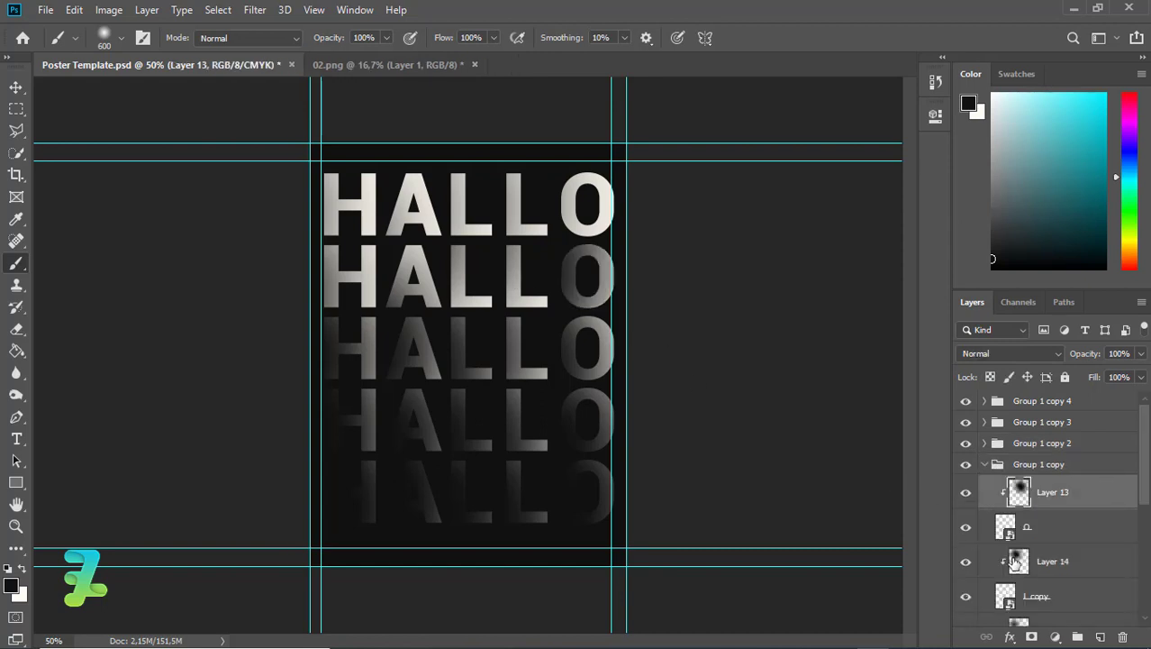
left_click(1014, 560)
left_click(445, 291)
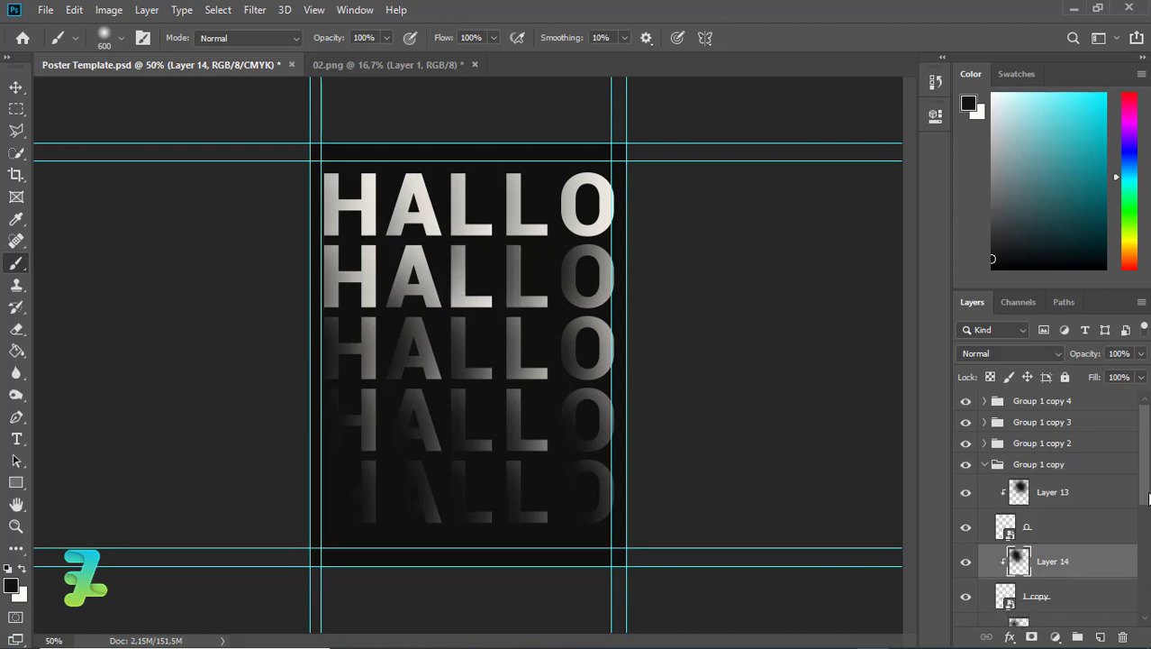
Darken the left sides of the second row's first L on Layer 15 and A on Layer 10 with soft black strokes.
scroll(1144, 498, "down", 3)
left_click(1020, 553)
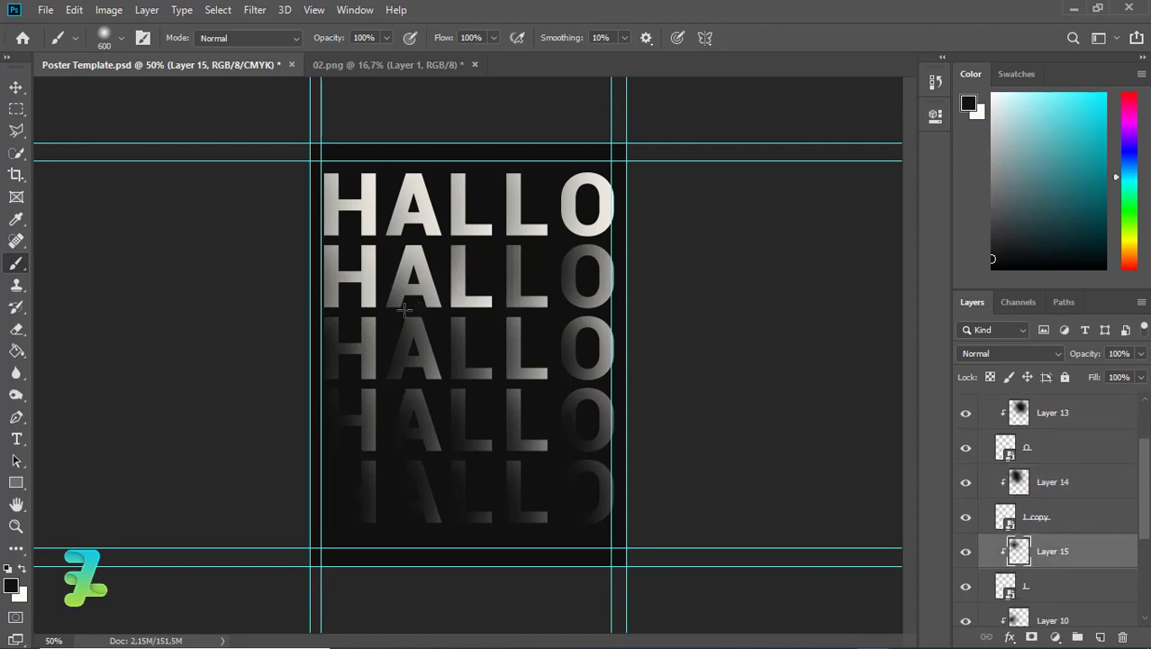
left_click(405, 310)
key("ctrl+z")
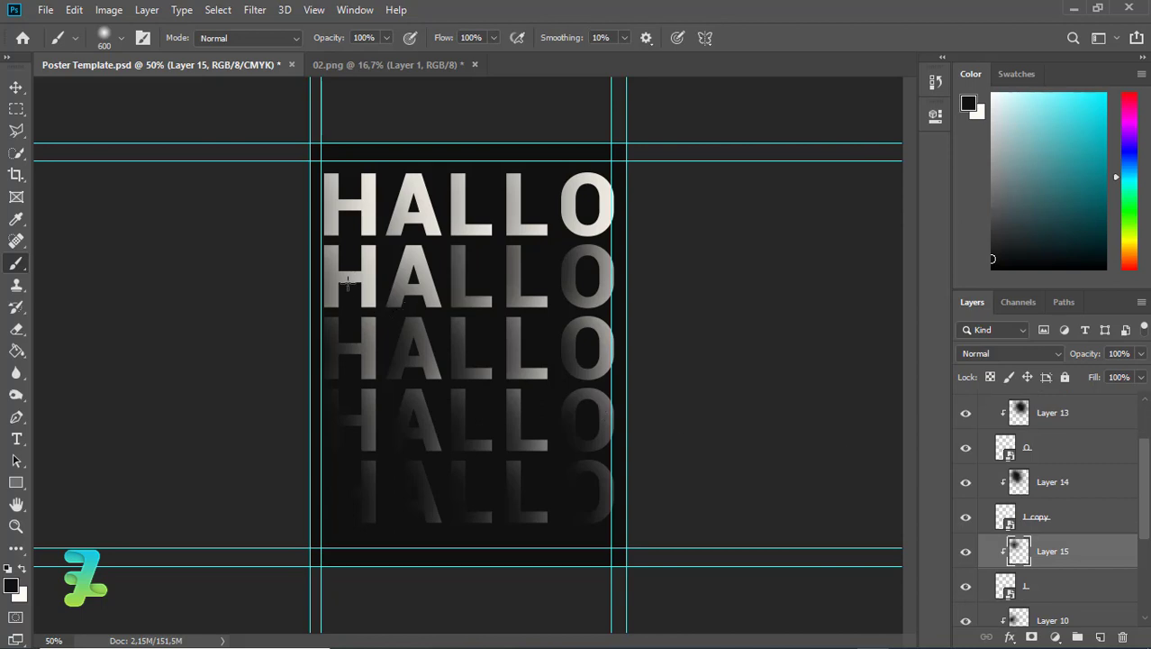
left_click(348, 282)
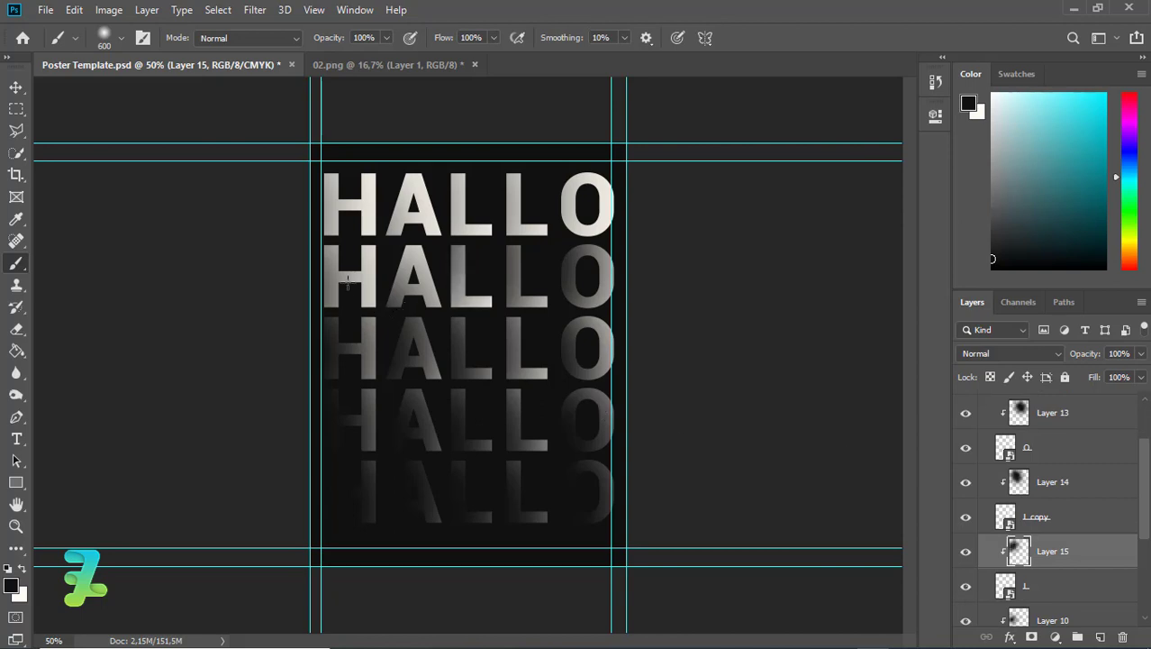
left_click(1021, 619)
left_click(317, 307)
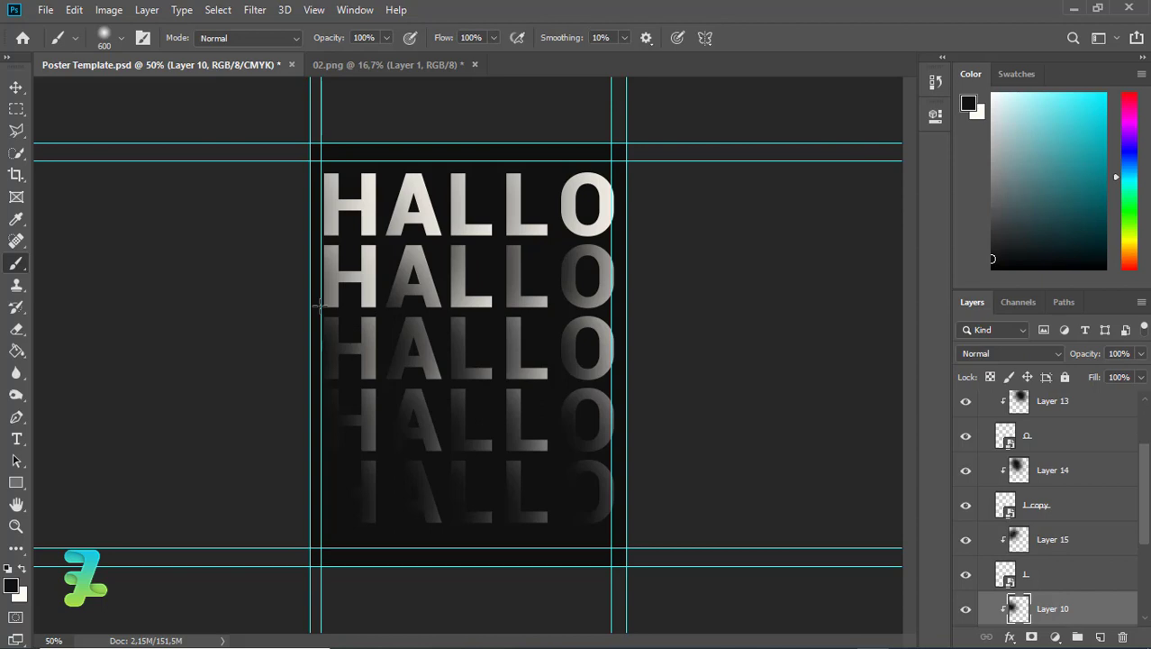
Darken the left side of the second row's H on Layer 9 with the soft black brush and collapse Group 1 copy.
left_click(337, 307)
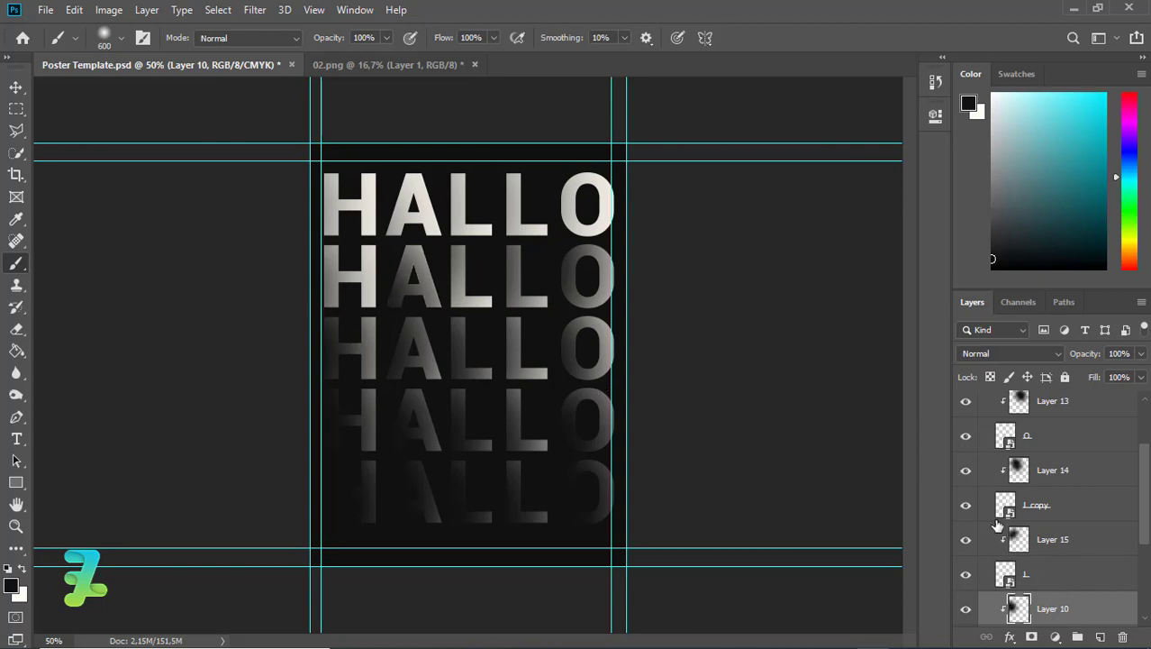
scroll(1005, 558, "down", 3)
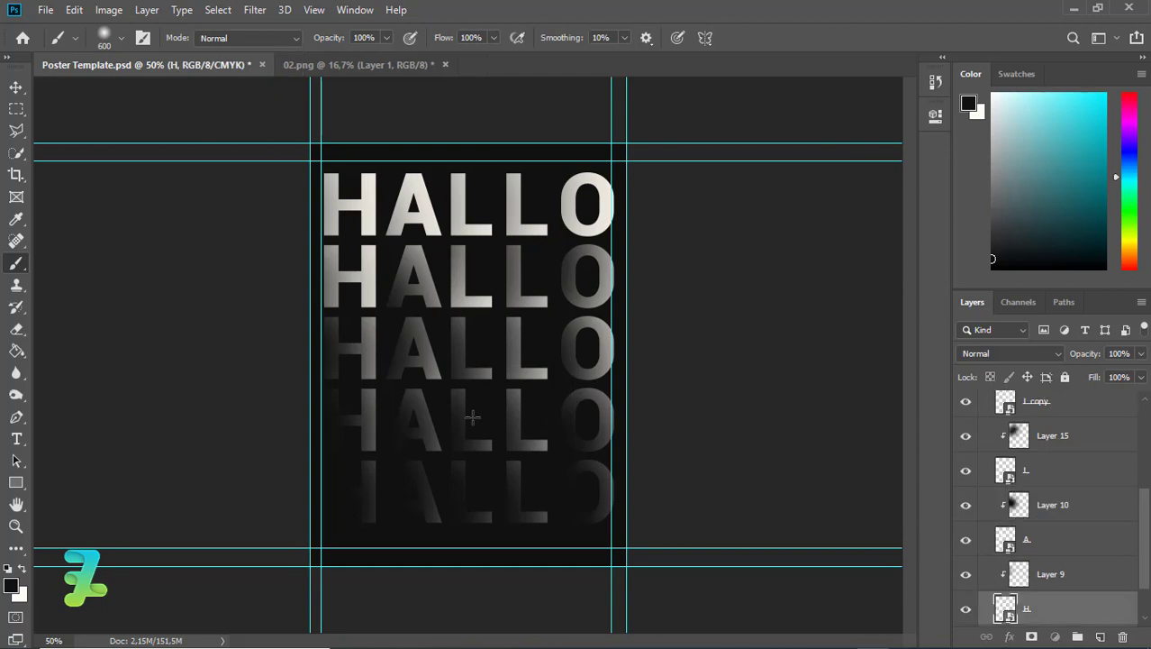
key("alt+bracketright")
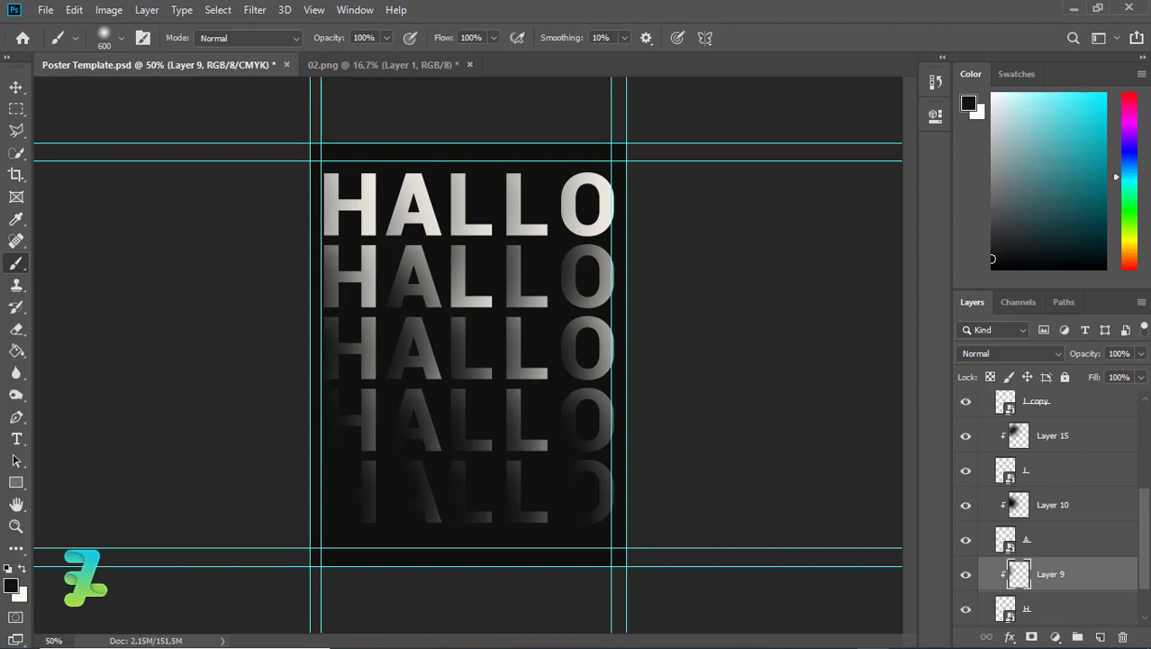
left_click_drag(1144, 513, 1137, 416)
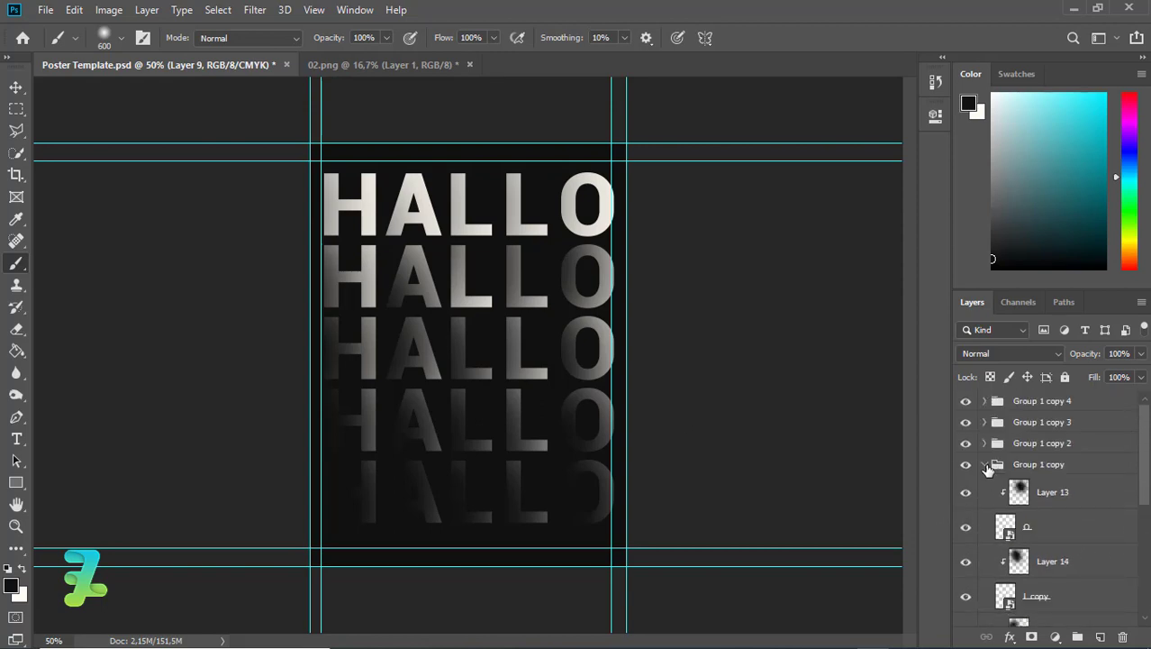
left_click(987, 467)
Expand Group 1 and darken the first row's O on Layer 8 and second L on Layer 7 with soft black strokes.
left_click(985, 485)
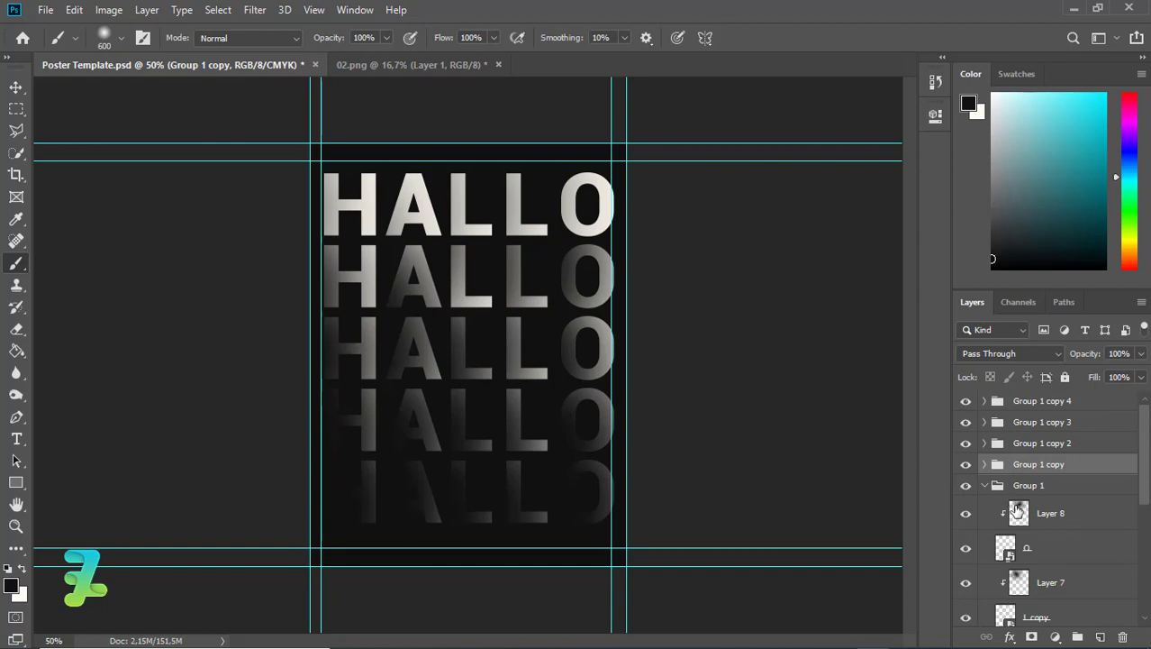
left_click(1017, 511)
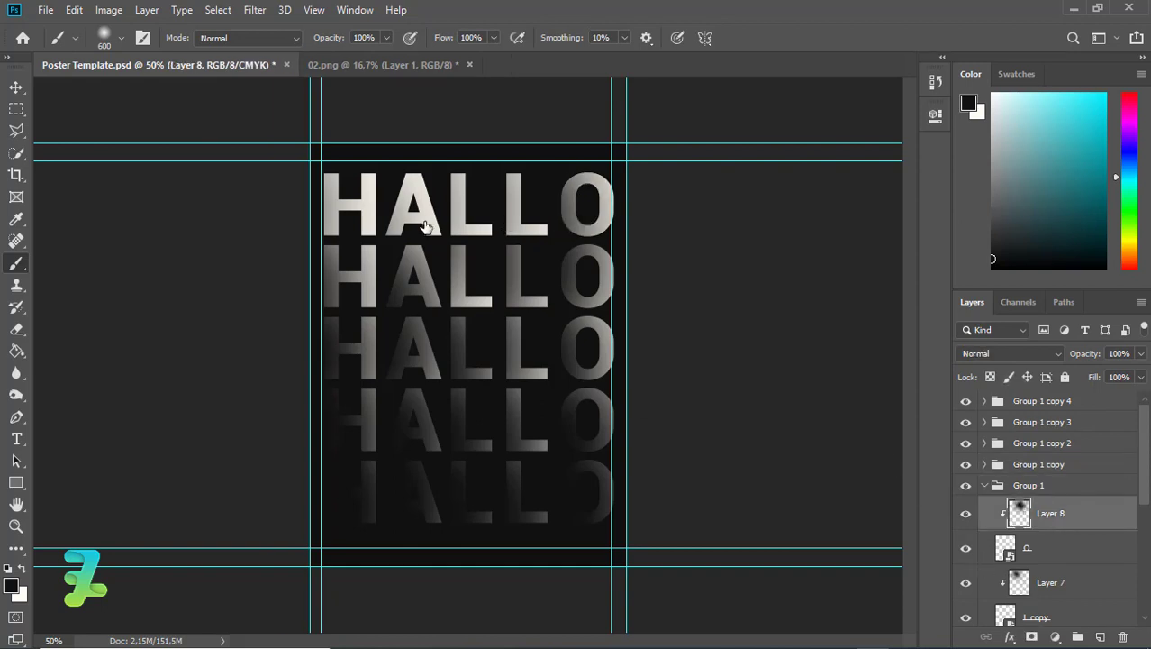
left_click(426, 225, "ctrl")
left_click(448, 223)
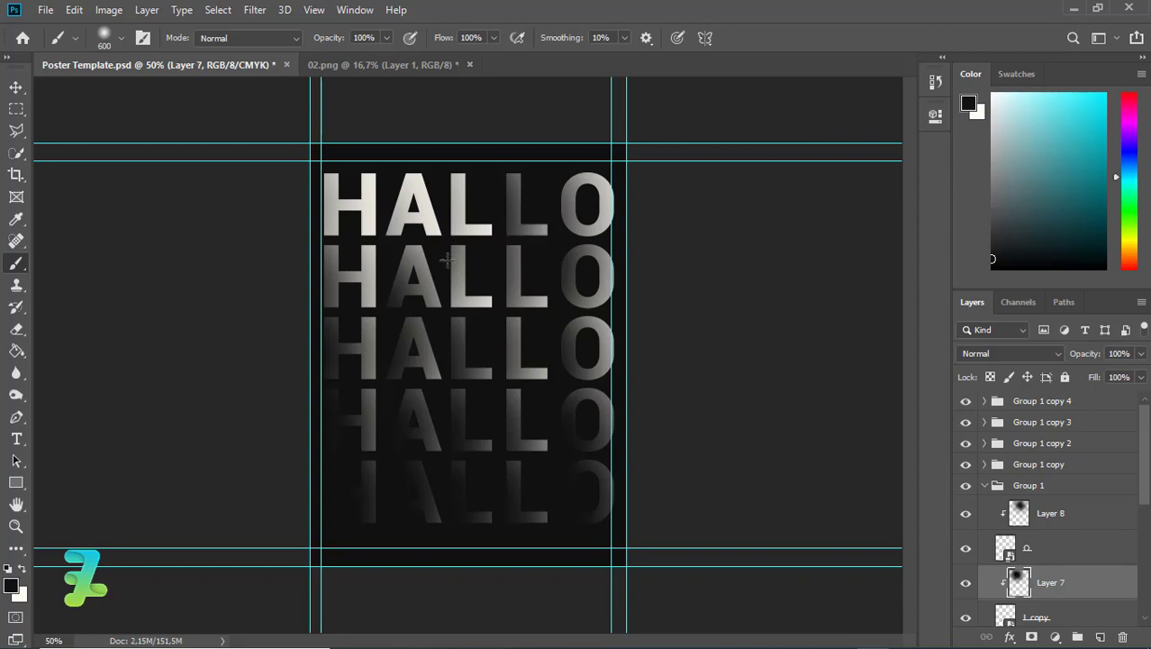
key("ctrl+z")
left_click(429, 244)
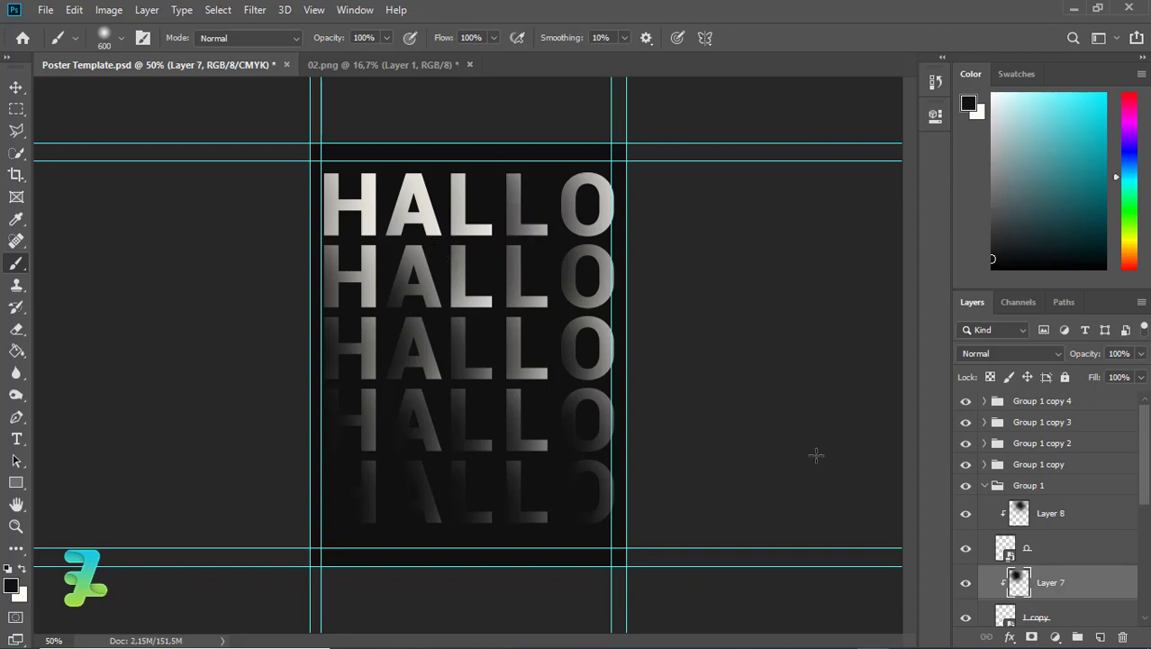
Darken the left sides of the first row's first L on Layer 6 and A on Layer 5 with soft black strokes.
left_click_drag(1143, 485, 1143, 521)
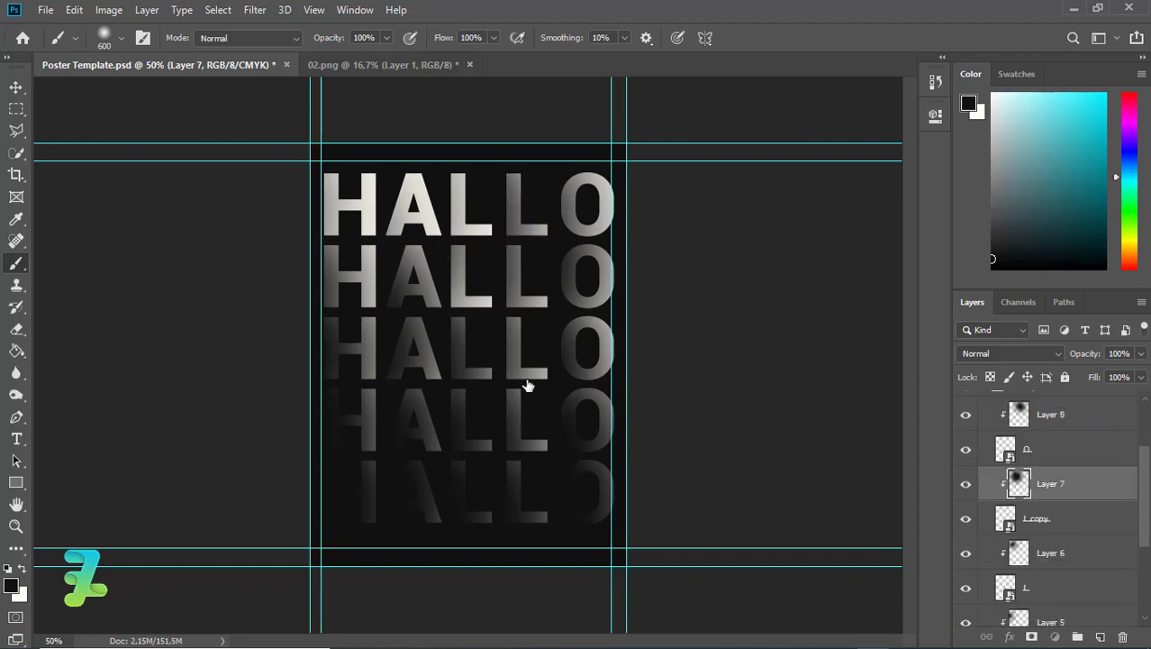
left_click(527, 385, "ctrl")
left_click(366, 238)
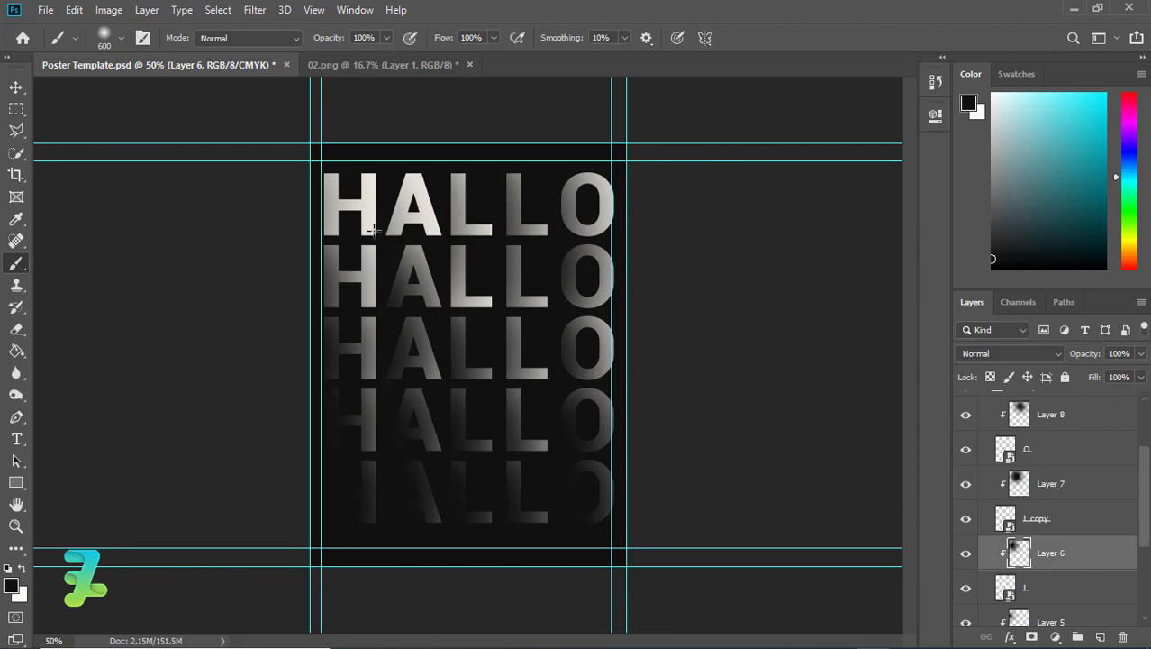
left_click(373, 229)
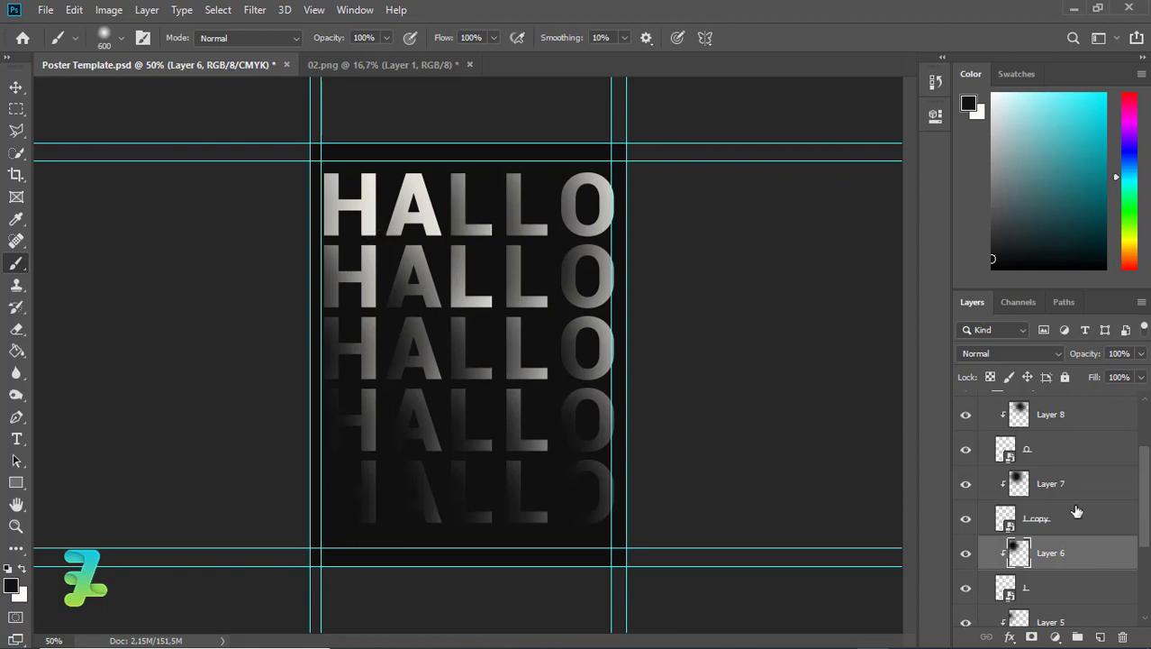
scroll(1137, 500, "down", 4)
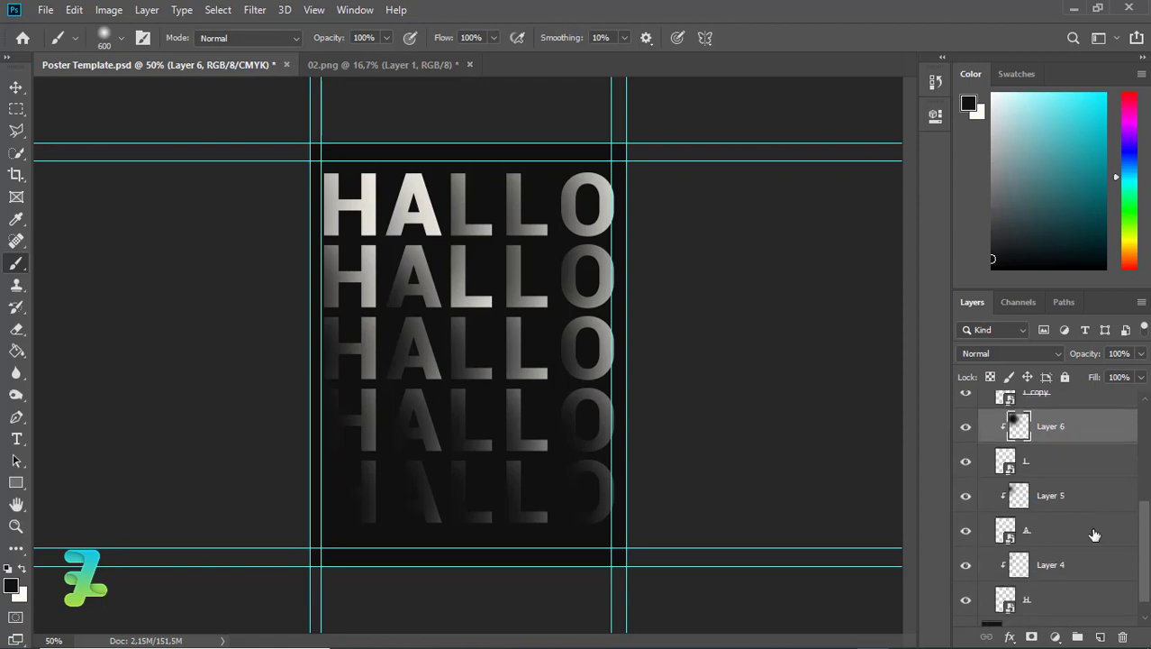
left_click(1024, 498)
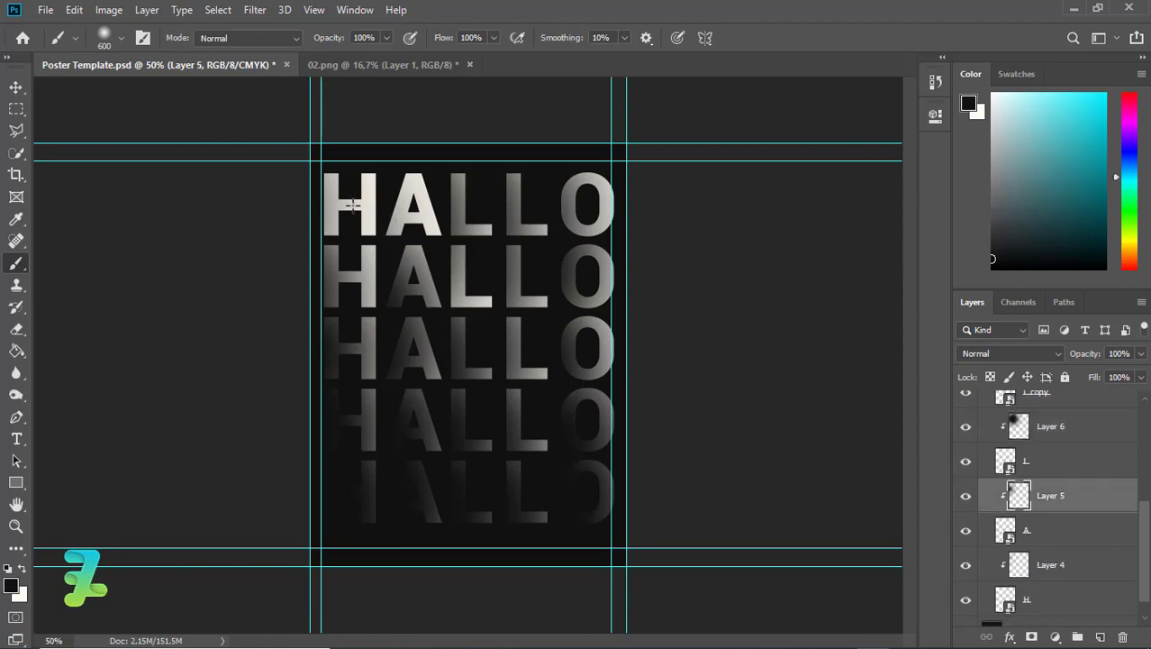
left_click(352, 206)
key("ctrl+z")
left_click(339, 201)
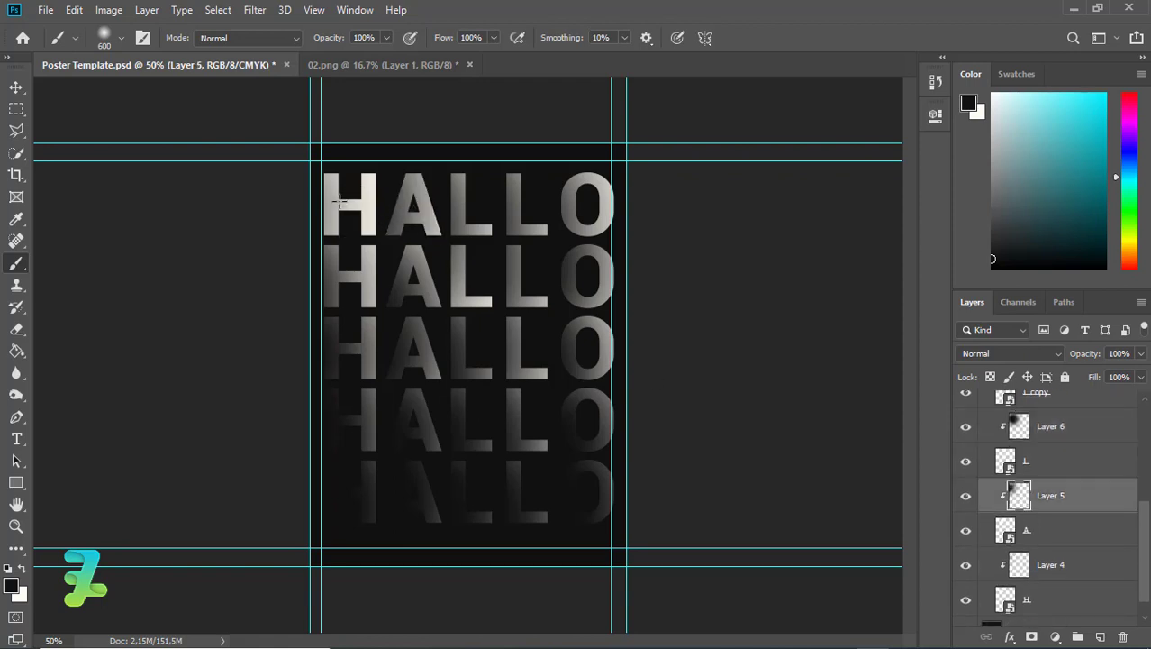
Lightly shade the left edge of the first row's H on Layer 4, painting from outside the canvas.
left_click(1011, 575)
left_click(268, 217)
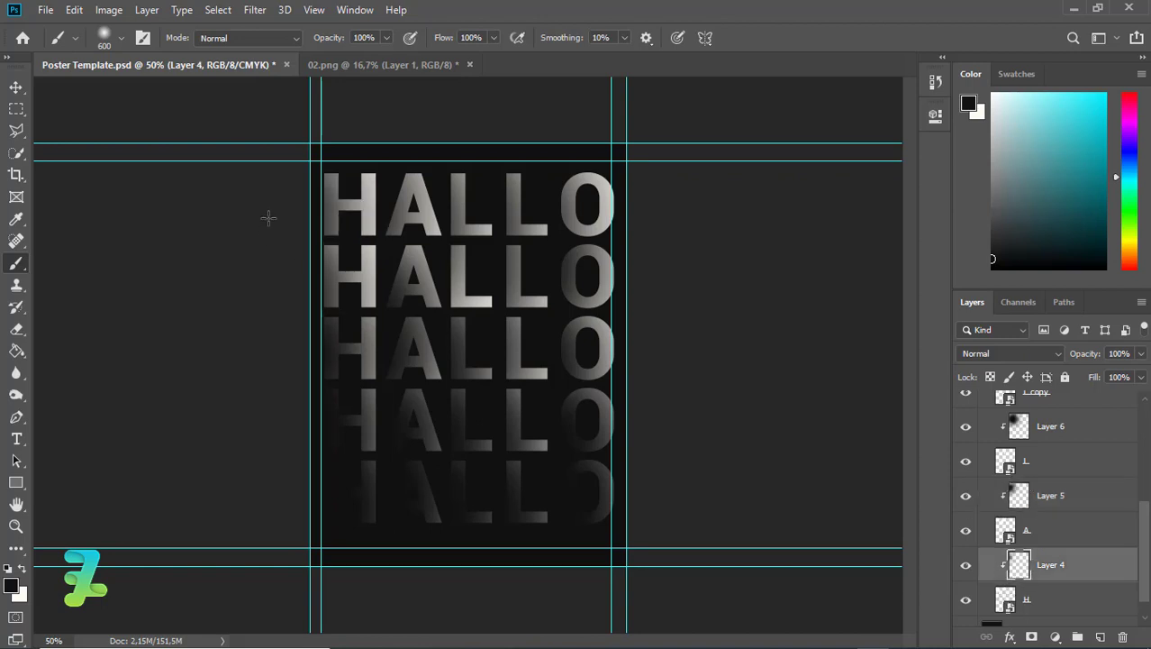
key("ctrl+z")
left_click(250, 200)
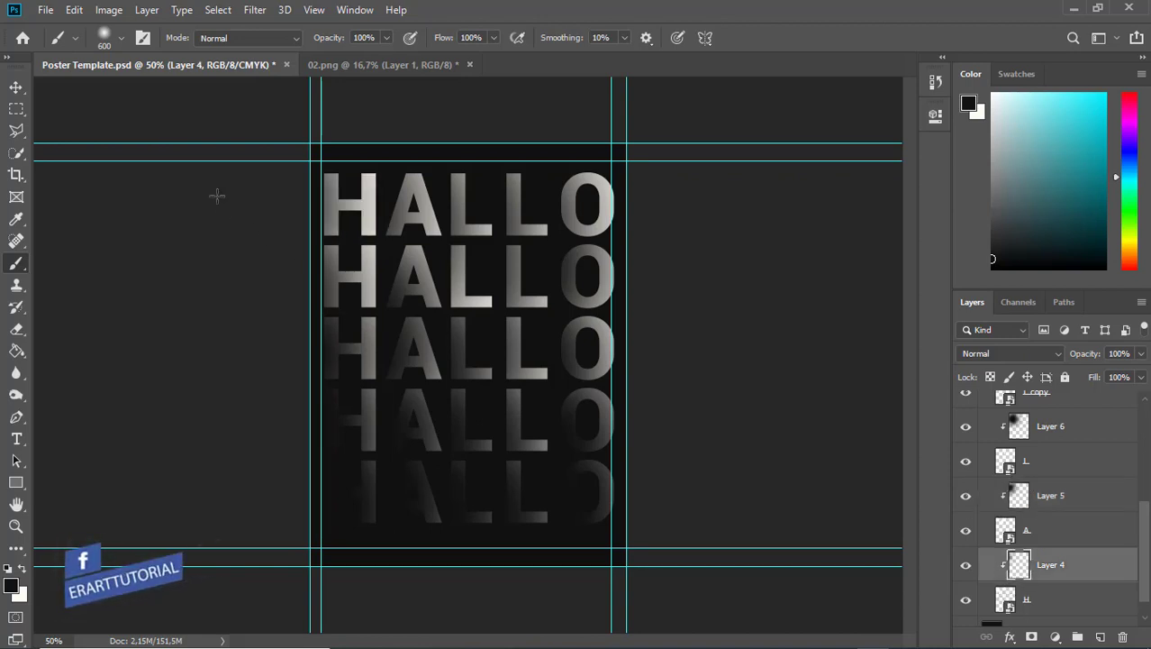
key("ctrl+z")
left_click(217, 195)
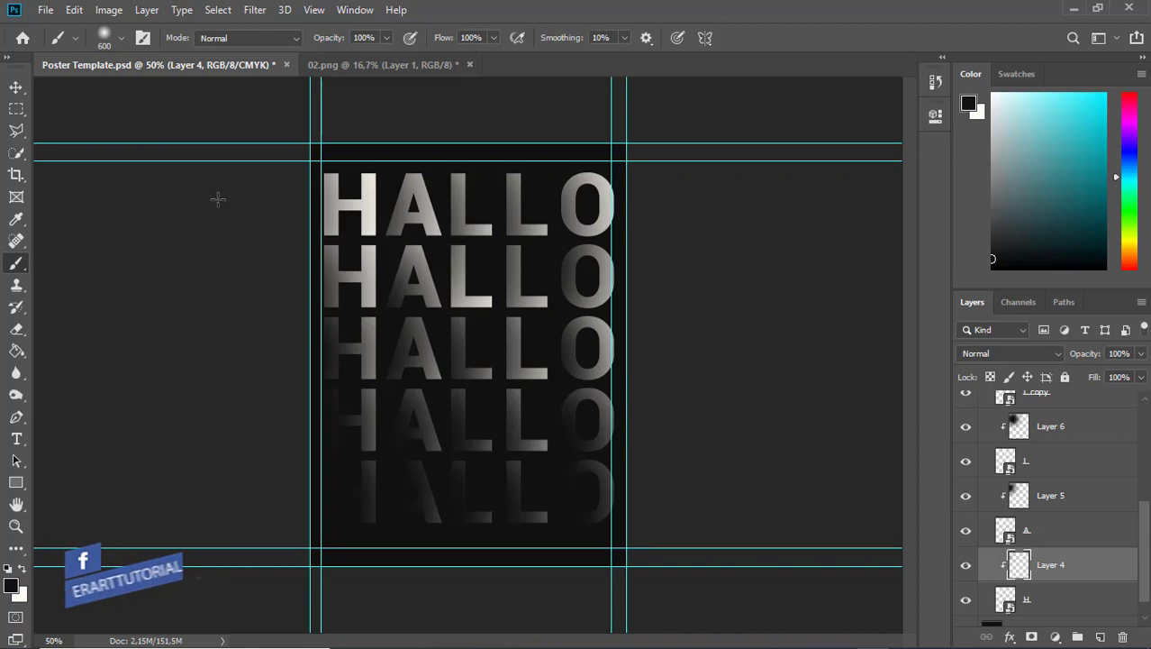
Activate the horizontal Type tool and swap the foreground and background colours to make white the foreground.
left_click(19, 87)
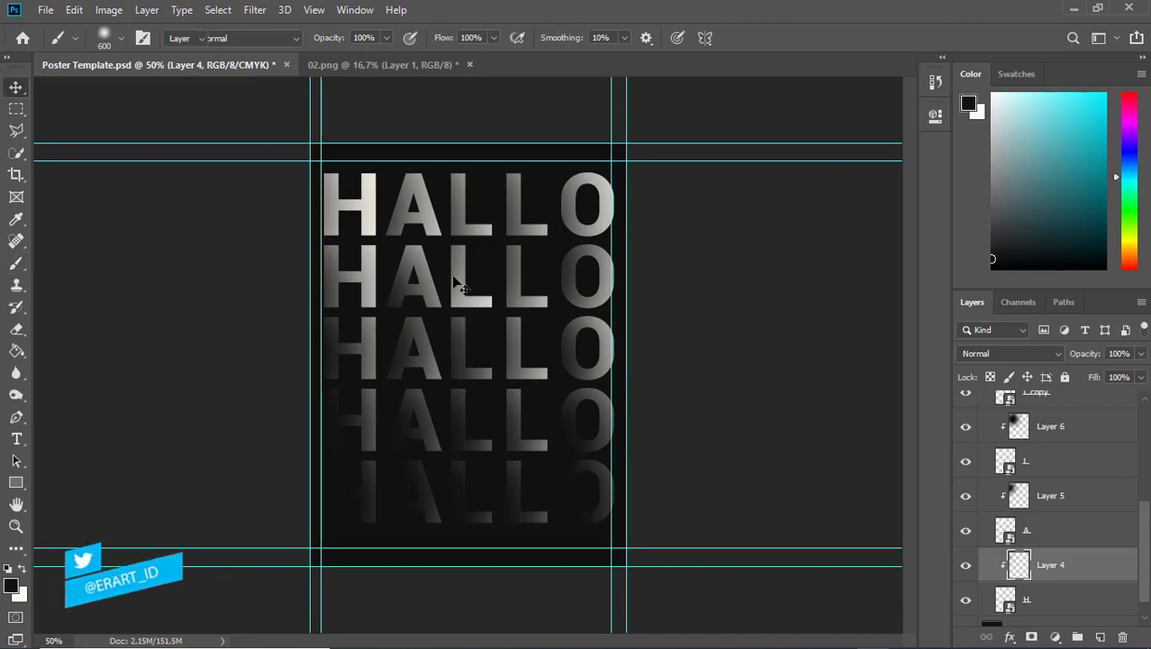
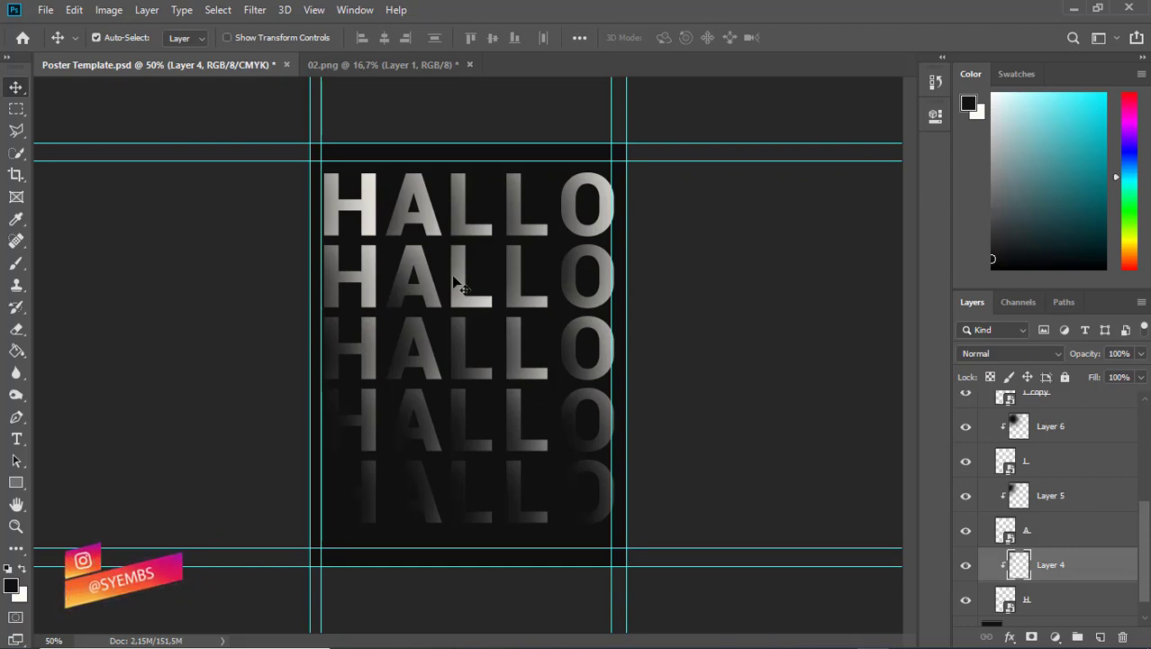
left_click(17, 437)
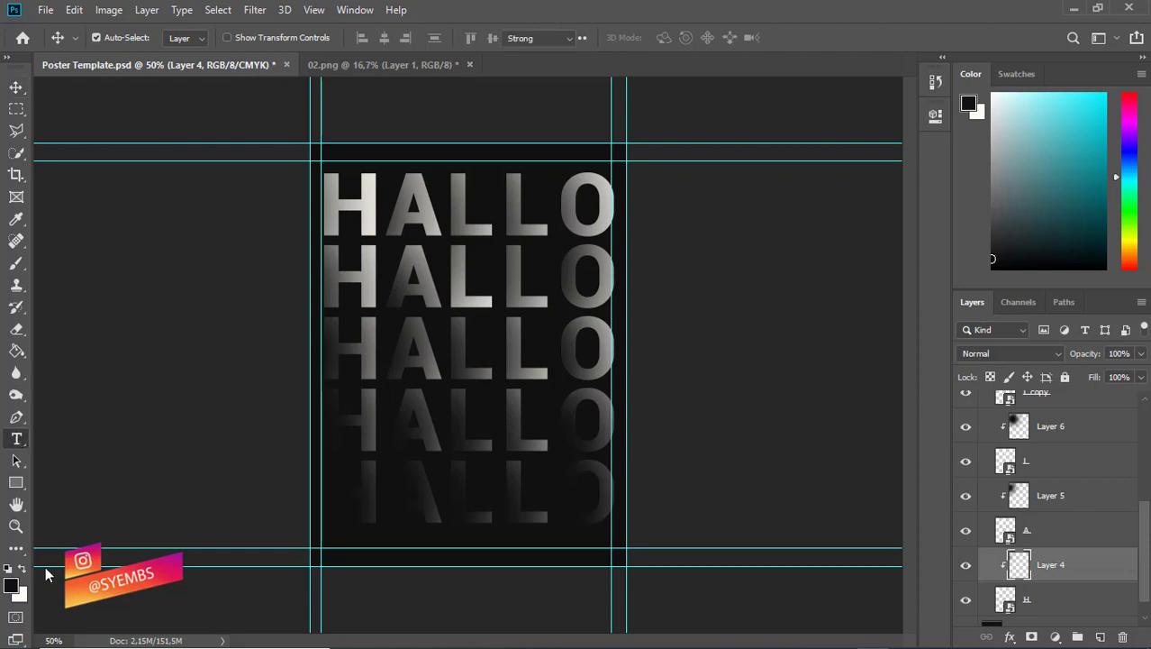
key("x")
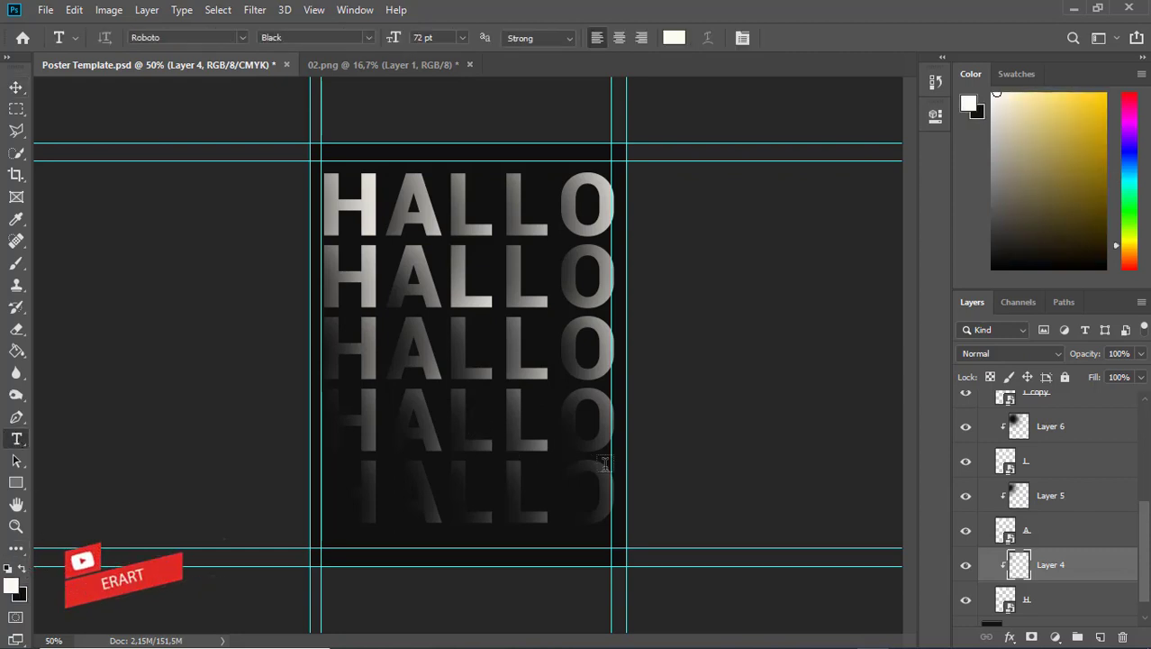
left_click(488, 407)
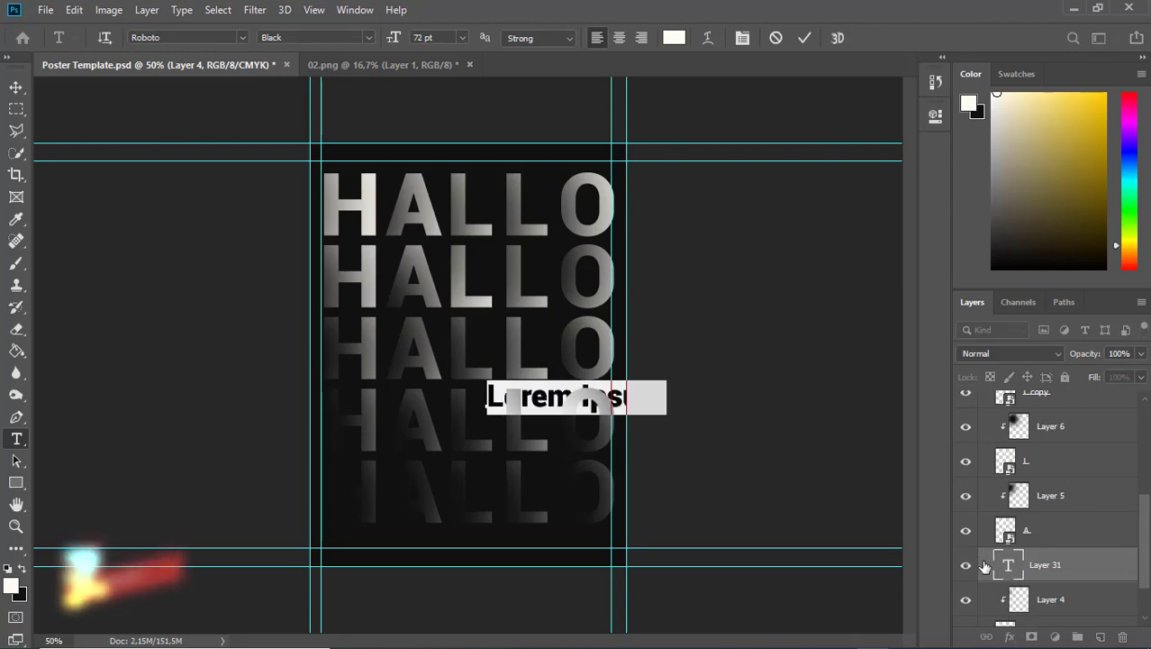
left_click(1122, 636)
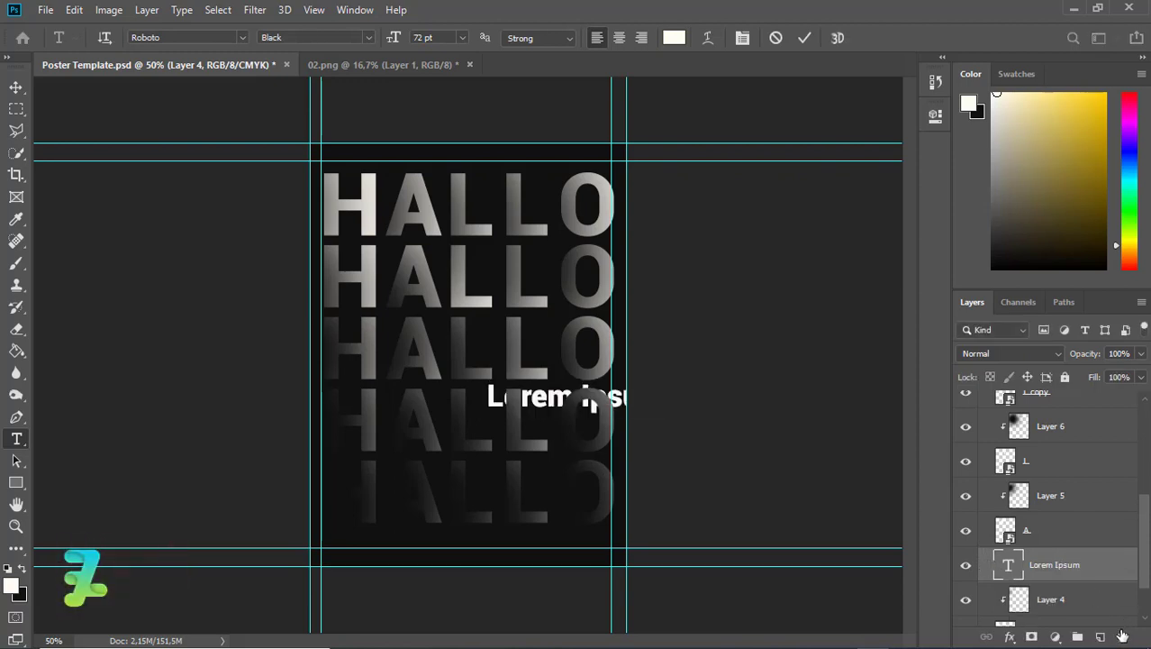
left_click(1122, 636)
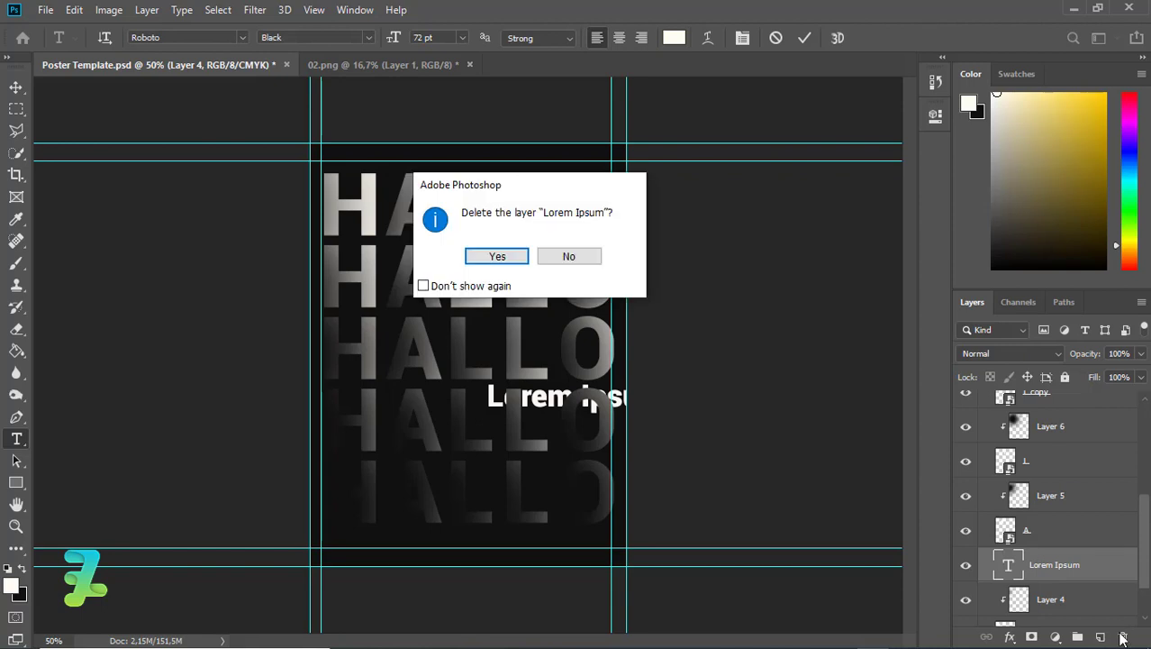
left_click(498, 256)
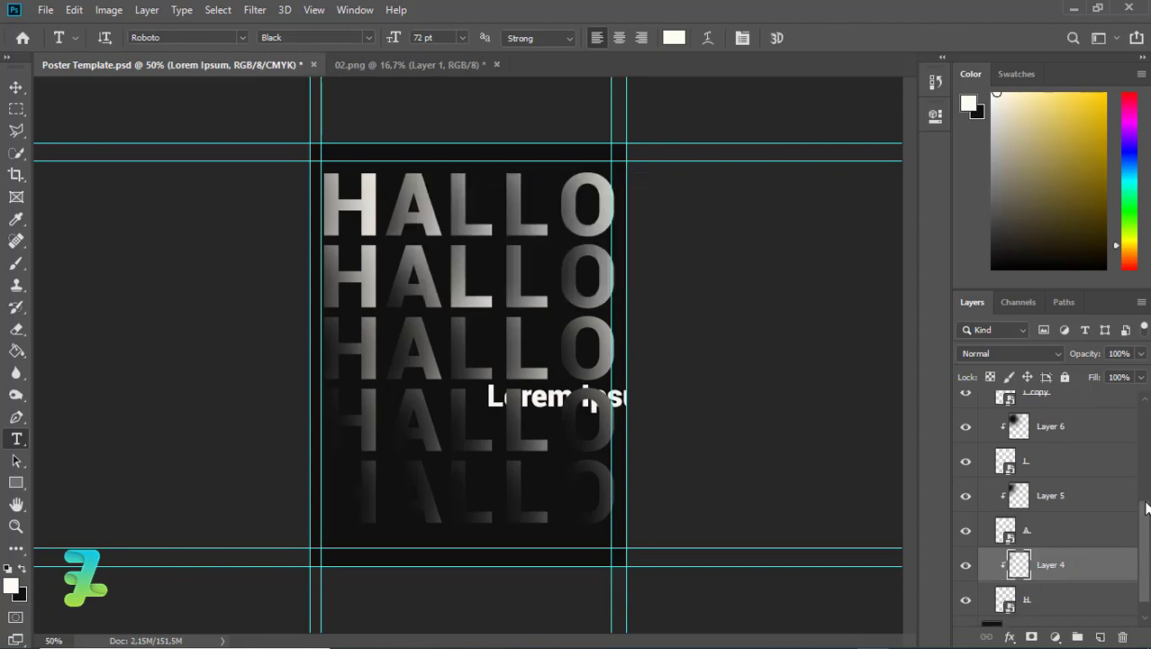
Collapse Group 1 and add a new empty layer above Group 1 copy 4.
scroll(1140, 458, "up", 3)
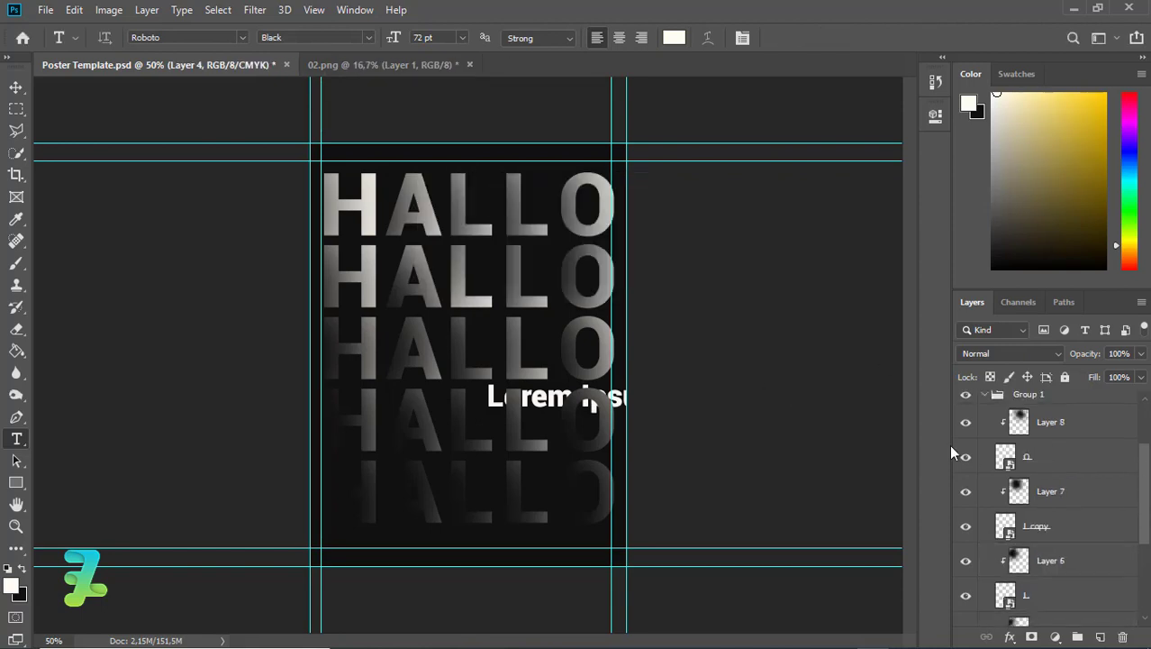
left_click(985, 397)
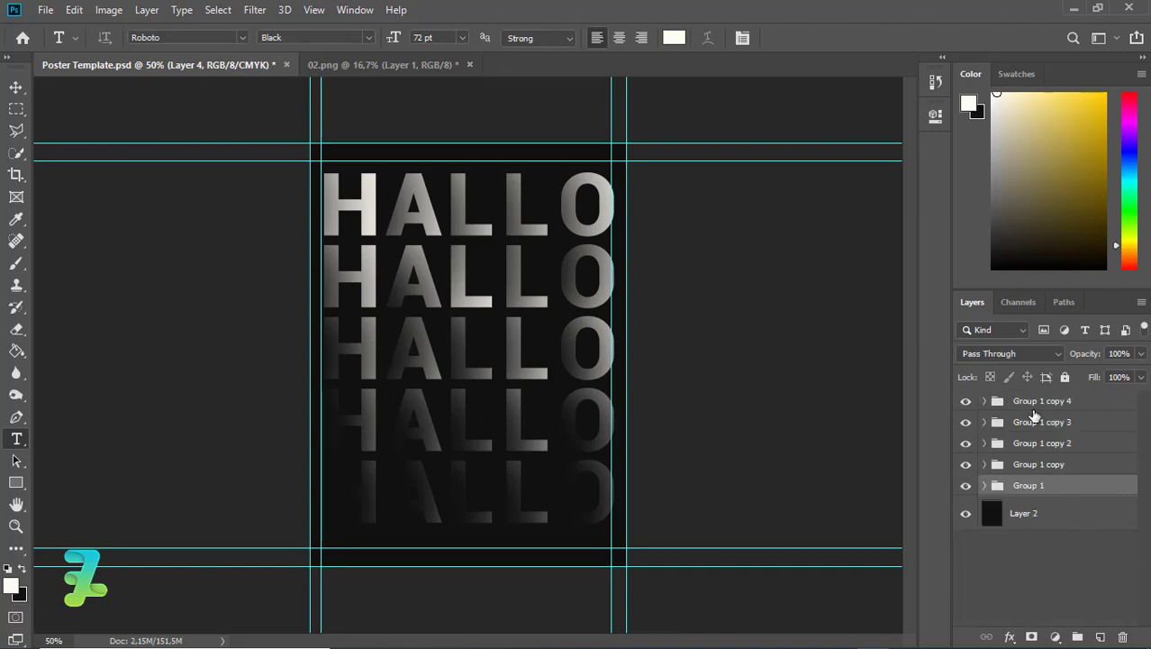
left_click(1028, 401)
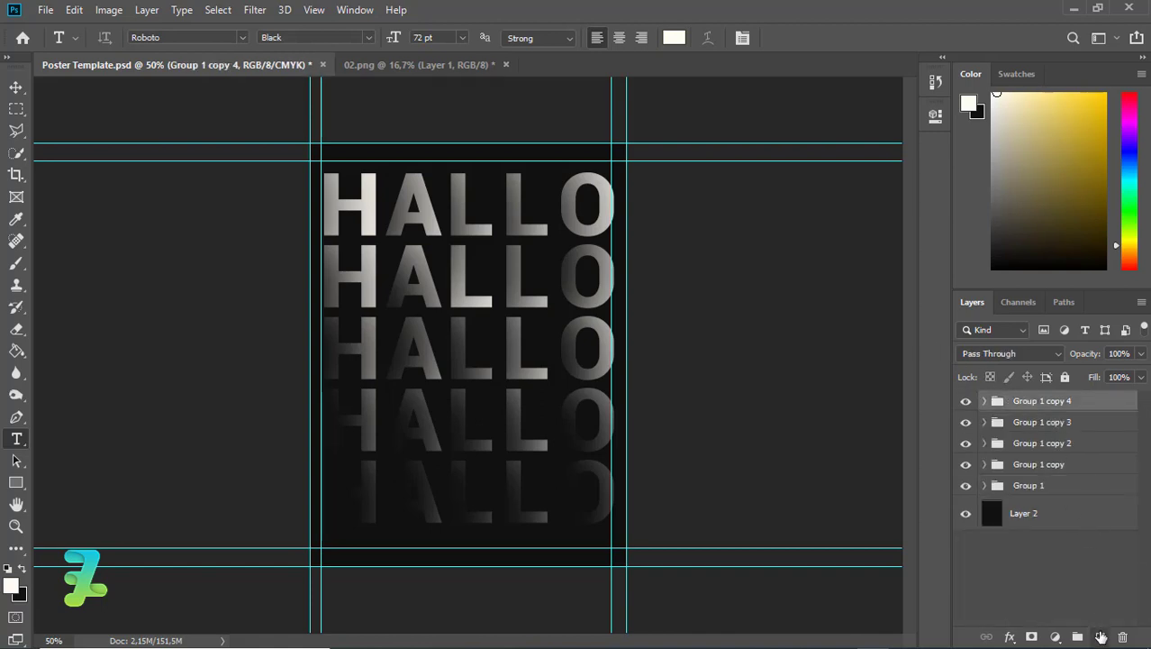
left_click(1101, 637)
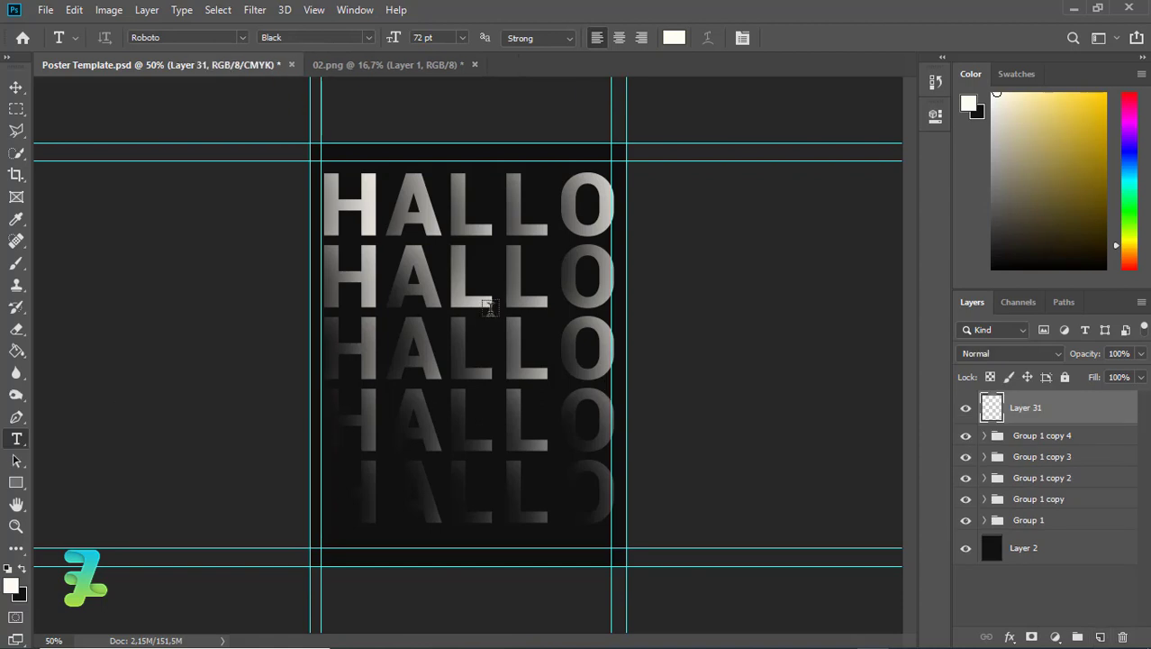
Add a white two-line text reading "Tutorial by" and "ER Art" over the second HALLO row, dismissing the update popup.
left_click(485, 303)
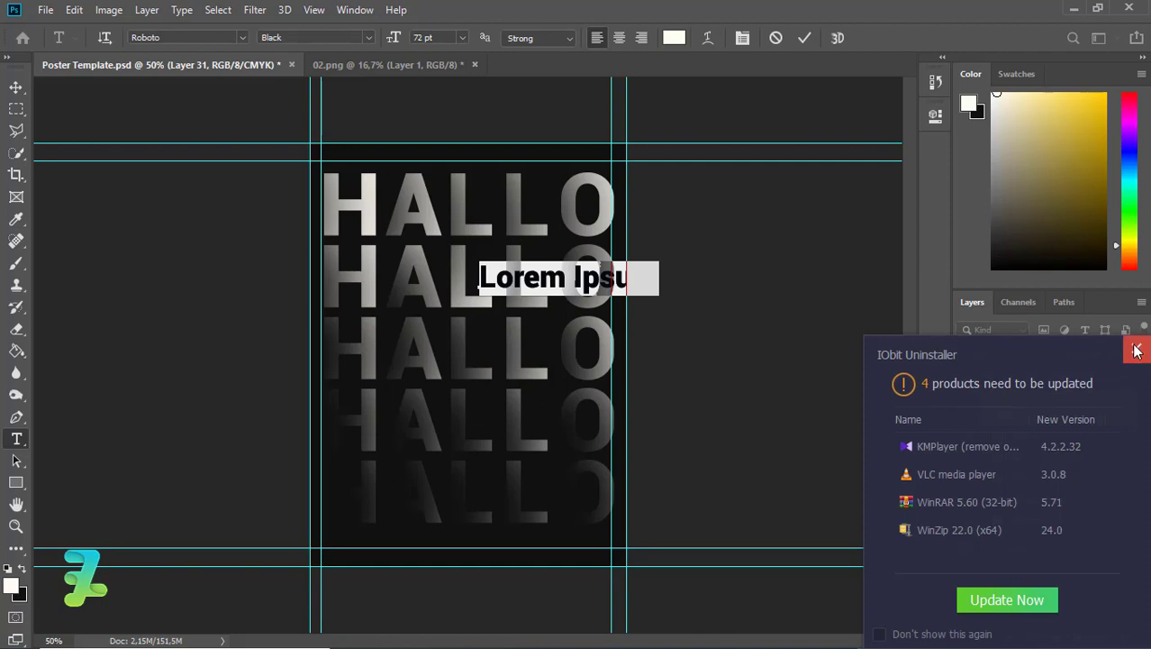
left_click(1137, 350)
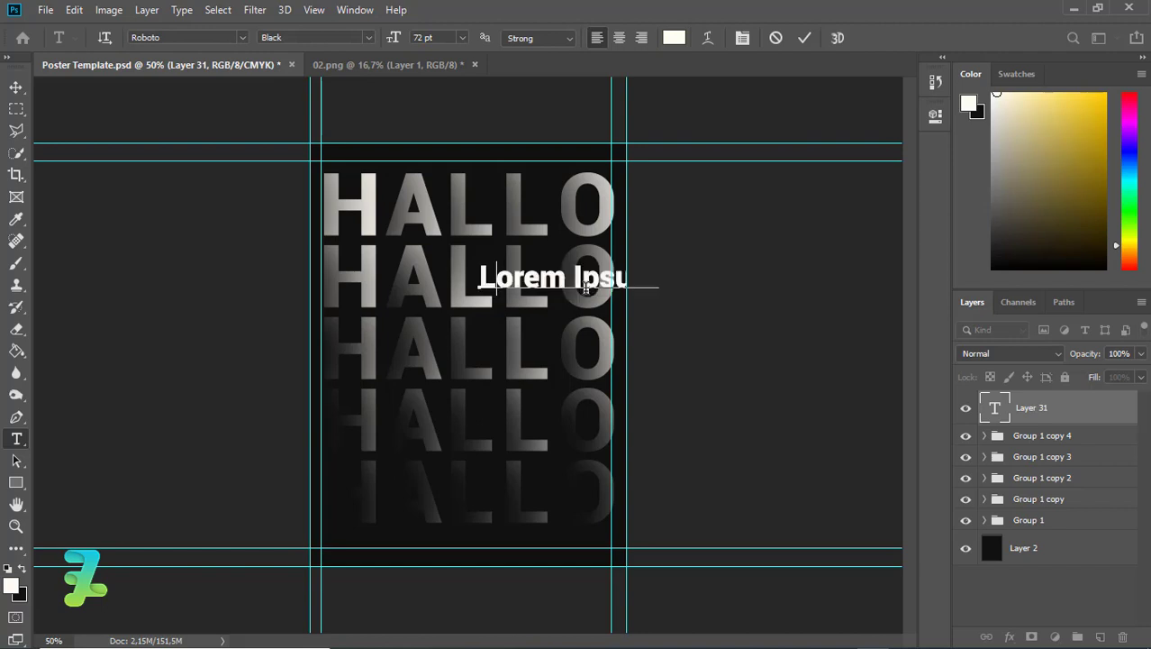
type("d")
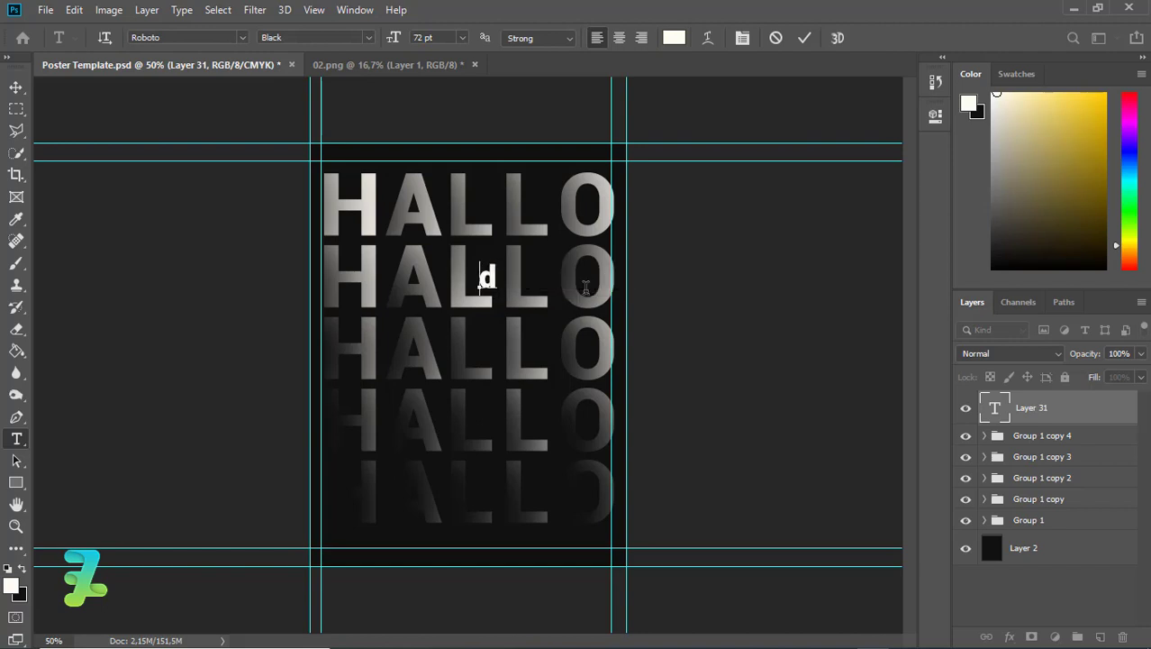
type("c")
key("BackSpace")
type("Tut")
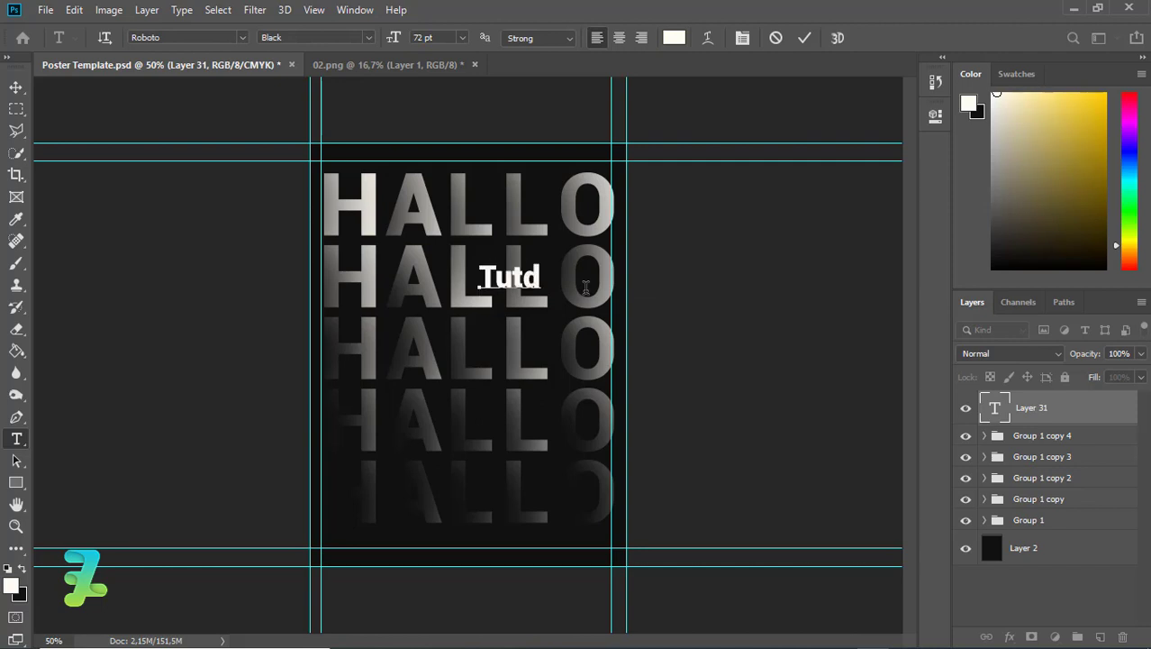
key("BackSpace")
key("Delete")
type("torial")
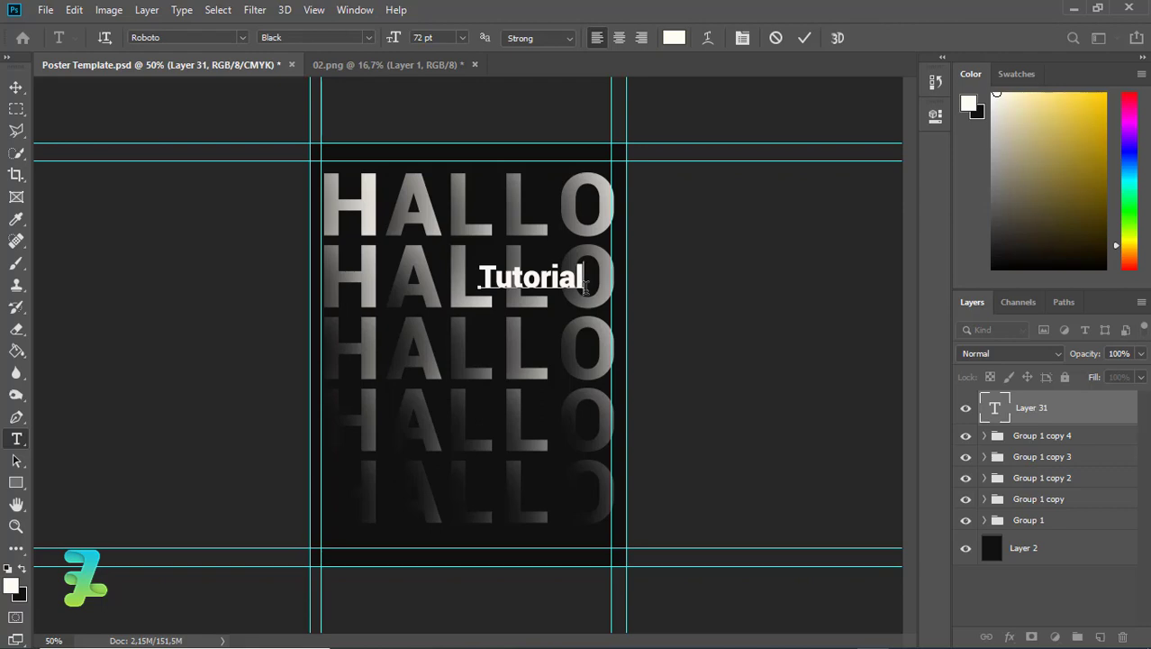
type(" by")
key("Return")
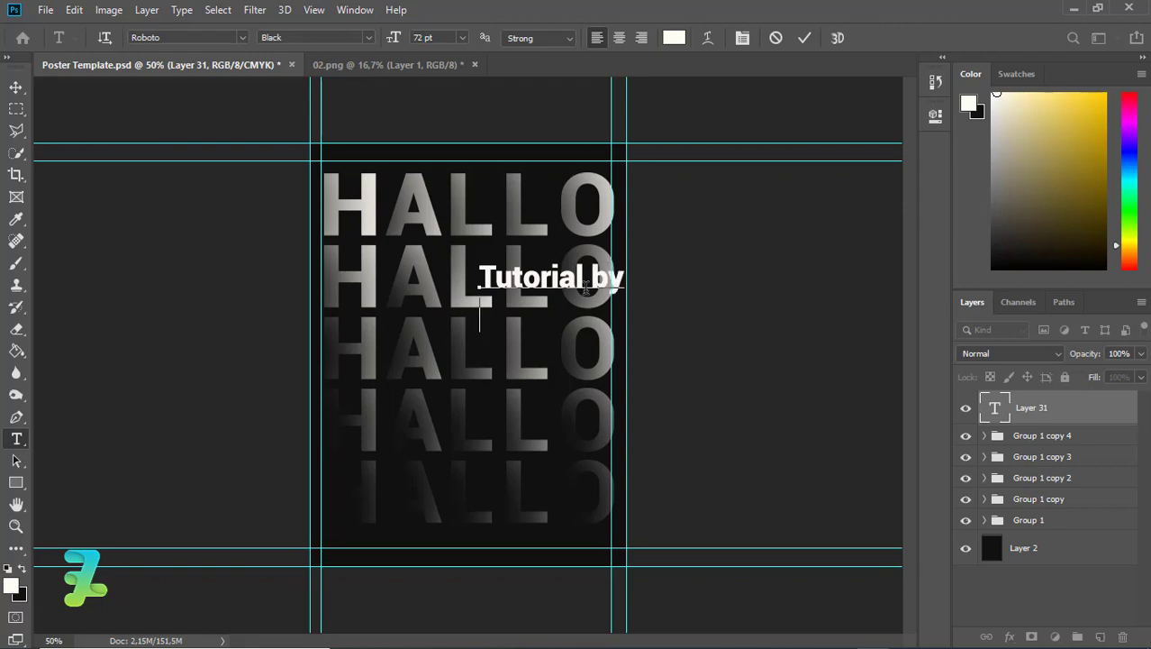
type("D")
Format the whole "Tutorial by ER Art" text as Roboto Black Italic at 9 pt.
key("ctrl+a")
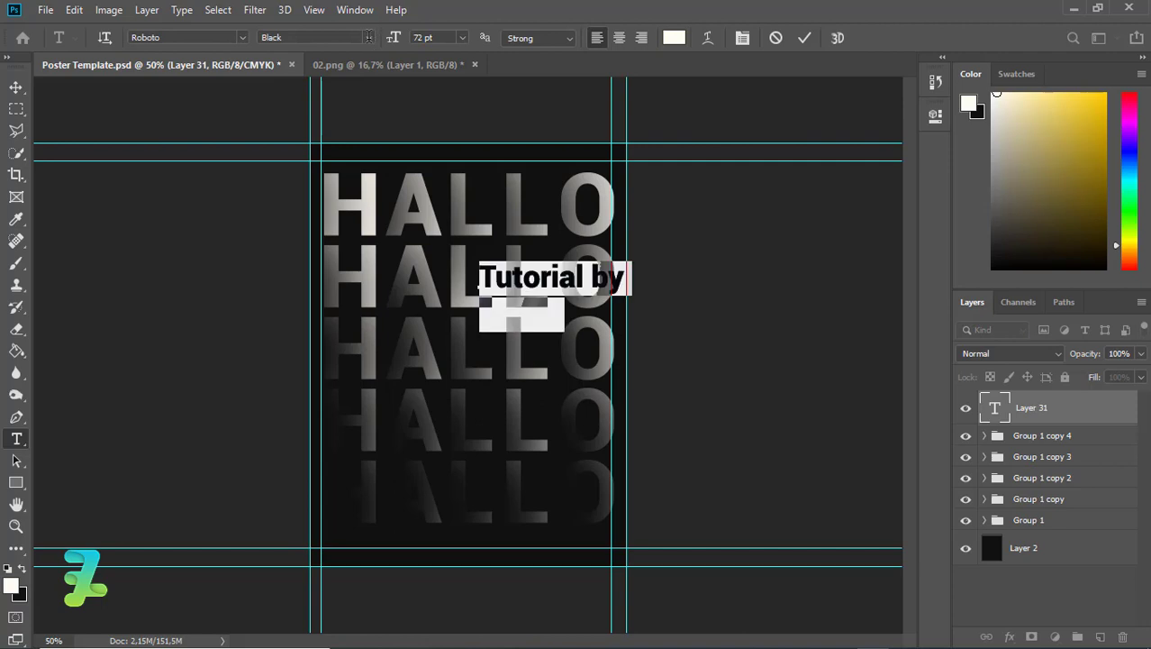
left_click(369, 37)
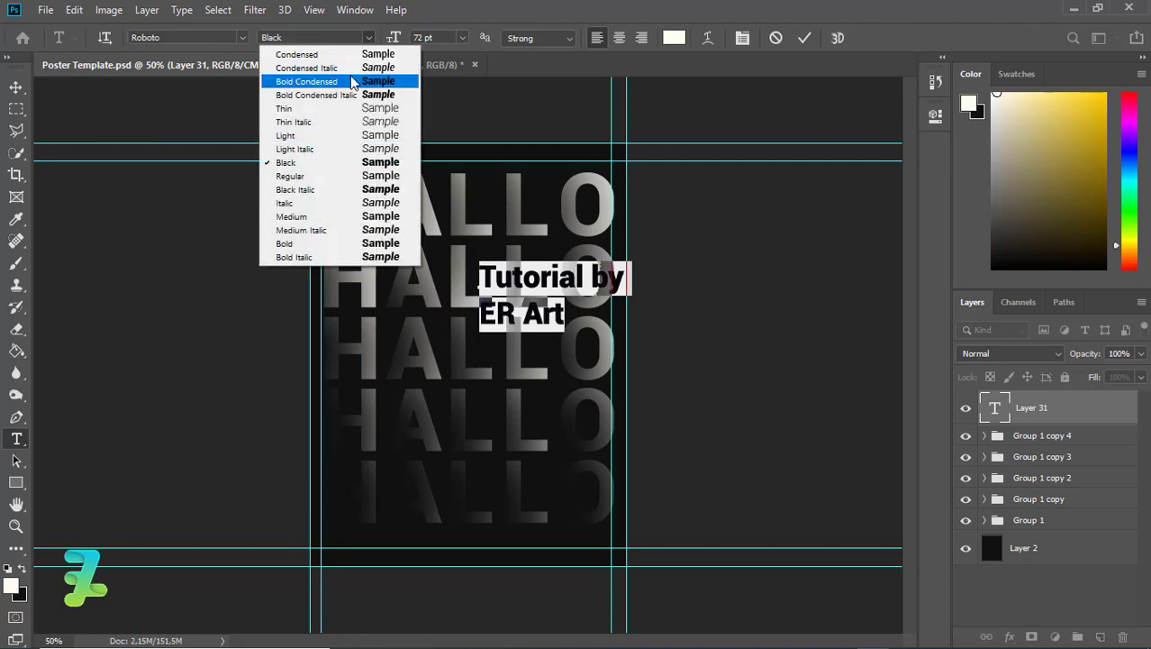
left_click(352, 189)
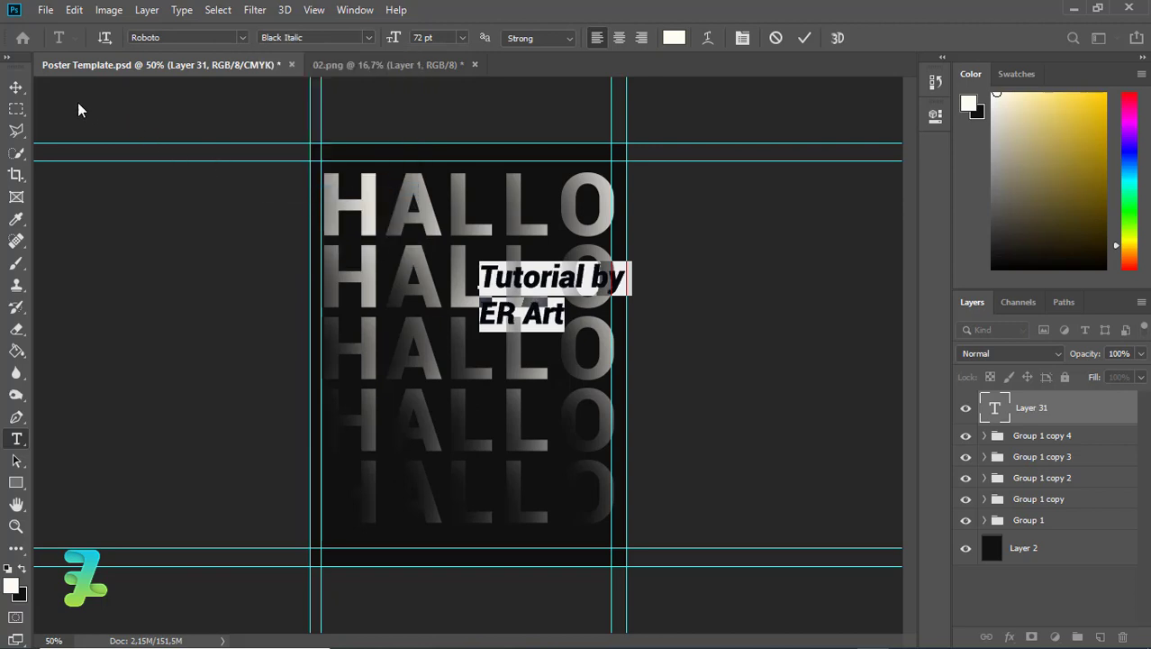
left_click(459, 41)
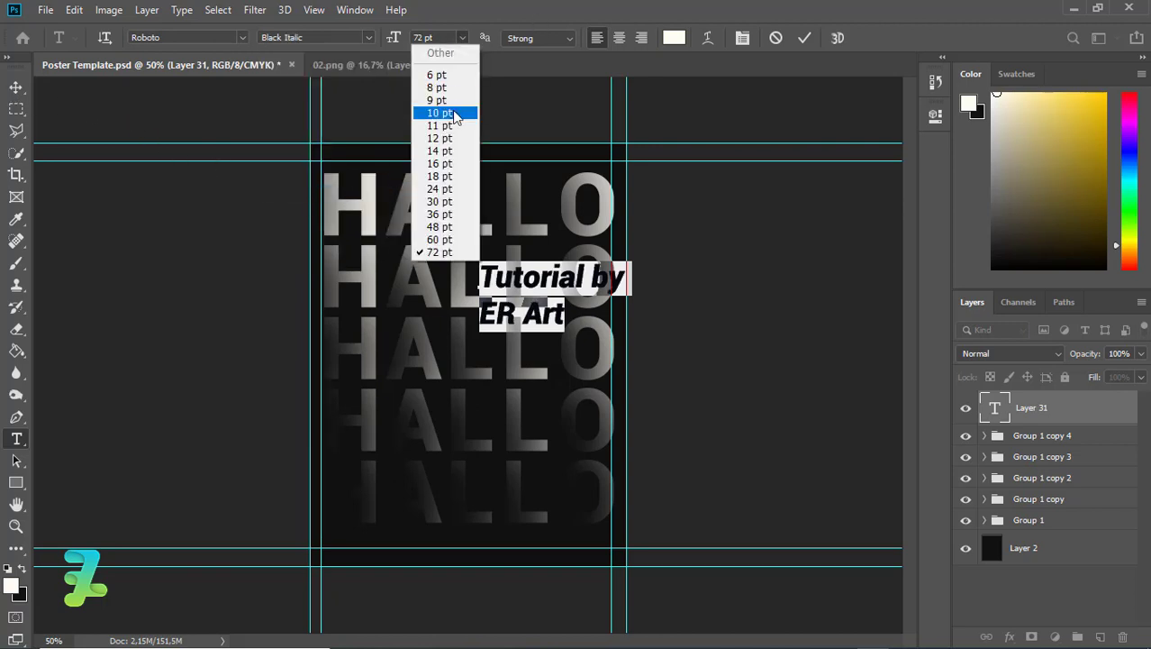
left_click(448, 102)
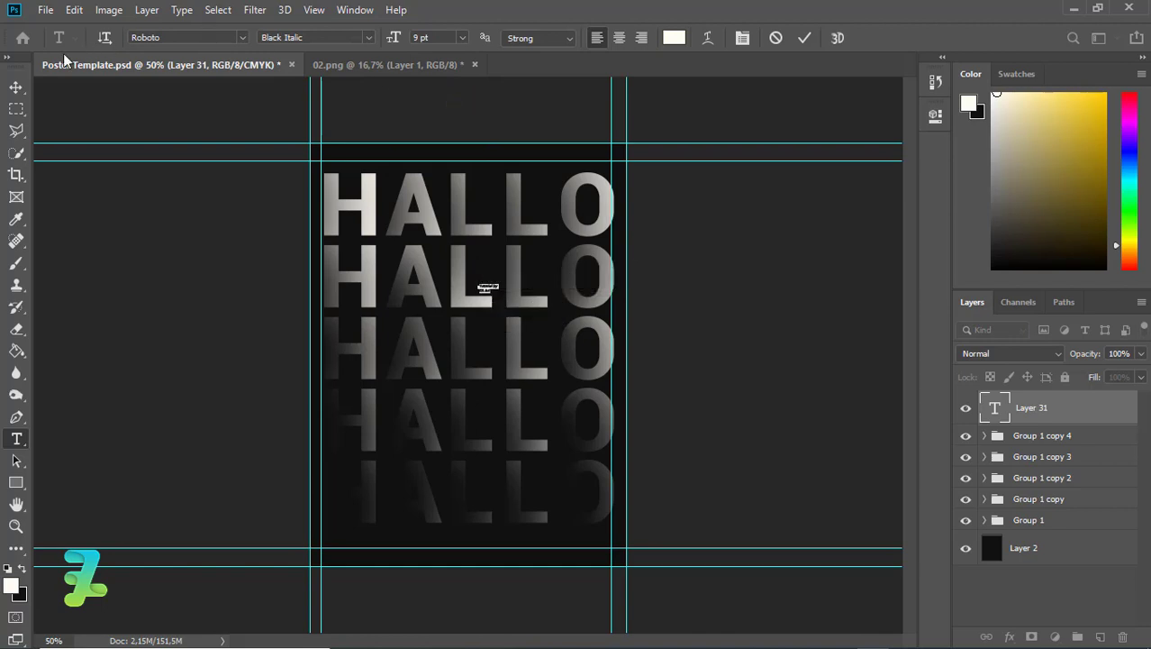
Move the "Tutorial by ER Art" text into the open corner of the third row's first L, just above its foot.
left_click(16, 86)
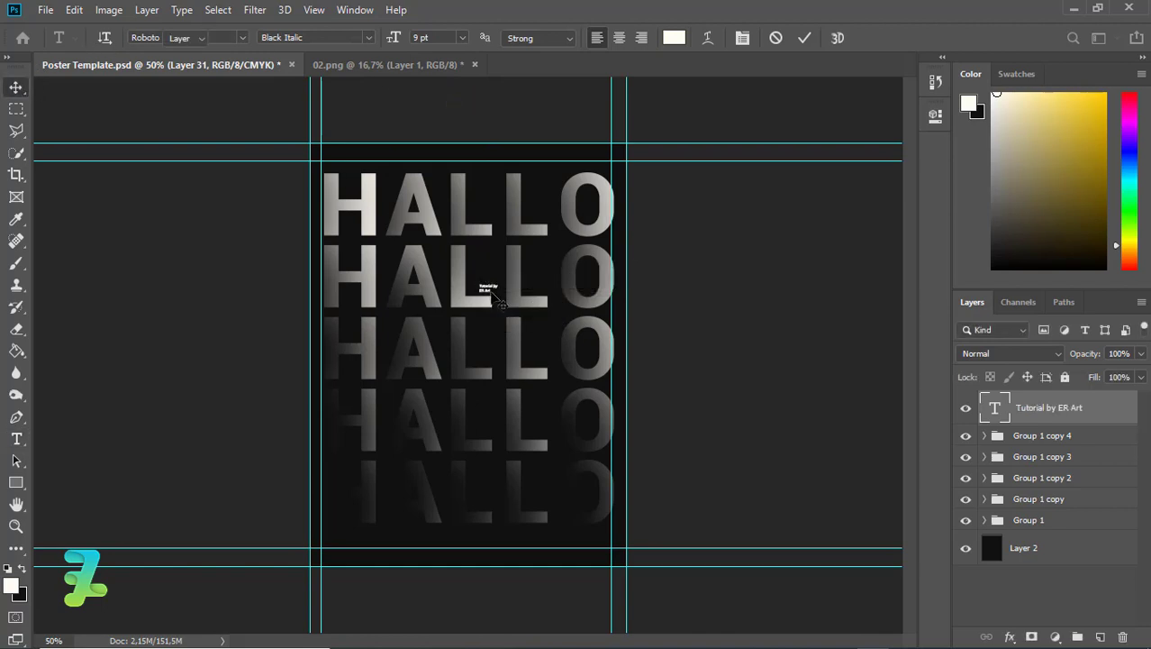
key("ctrl+plus")
key("ctrl+plus")
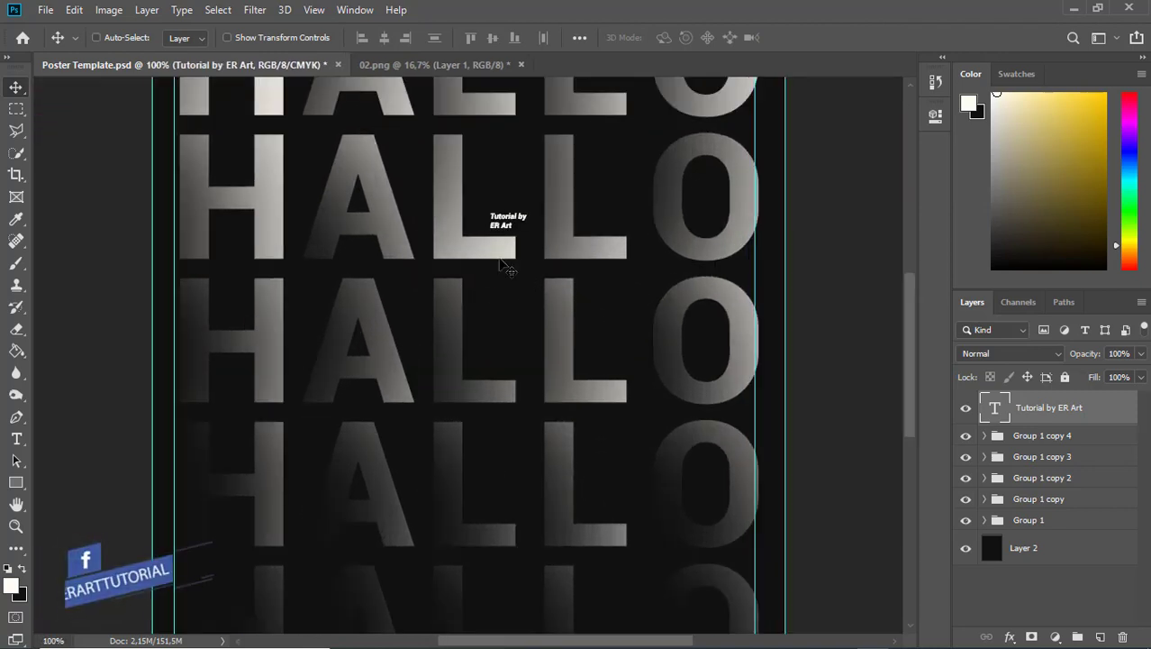
left_click_drag(505, 221, 578, 516)
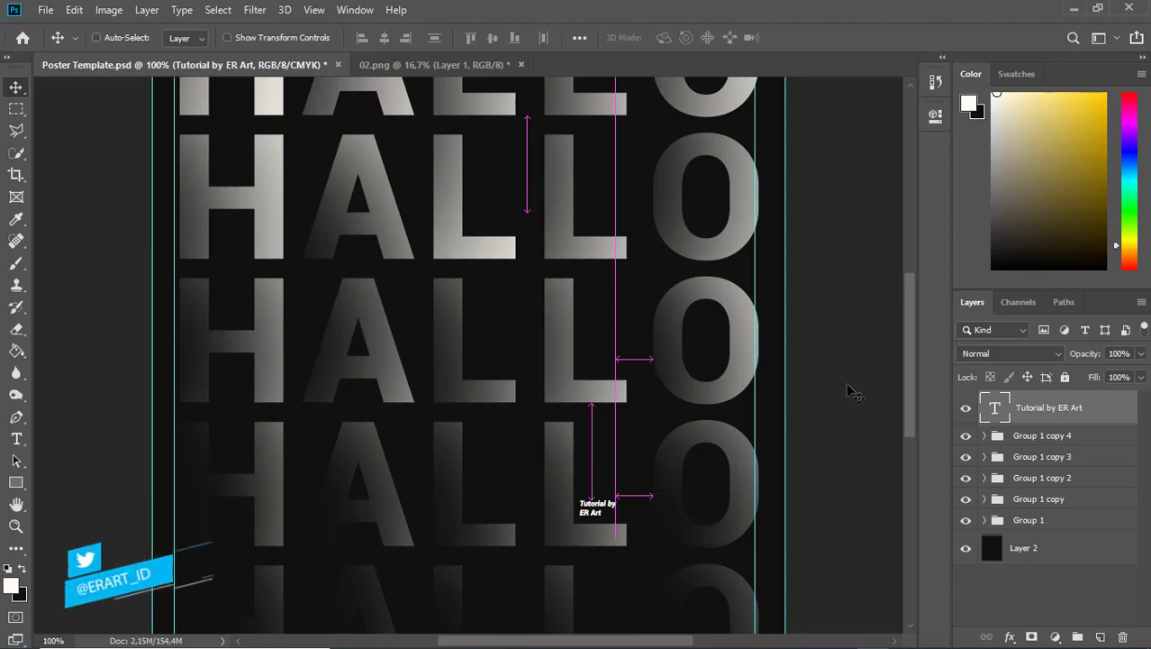
scroll(913, 378, "down", 2)
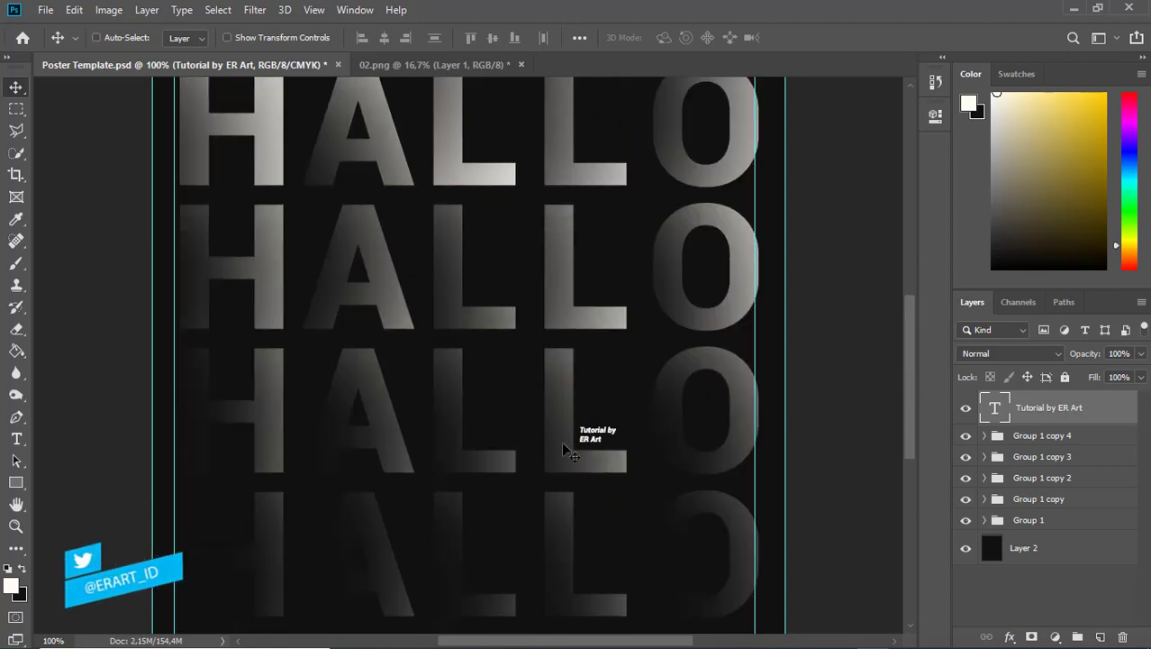
left_click_drag(589, 440, 482, 295)
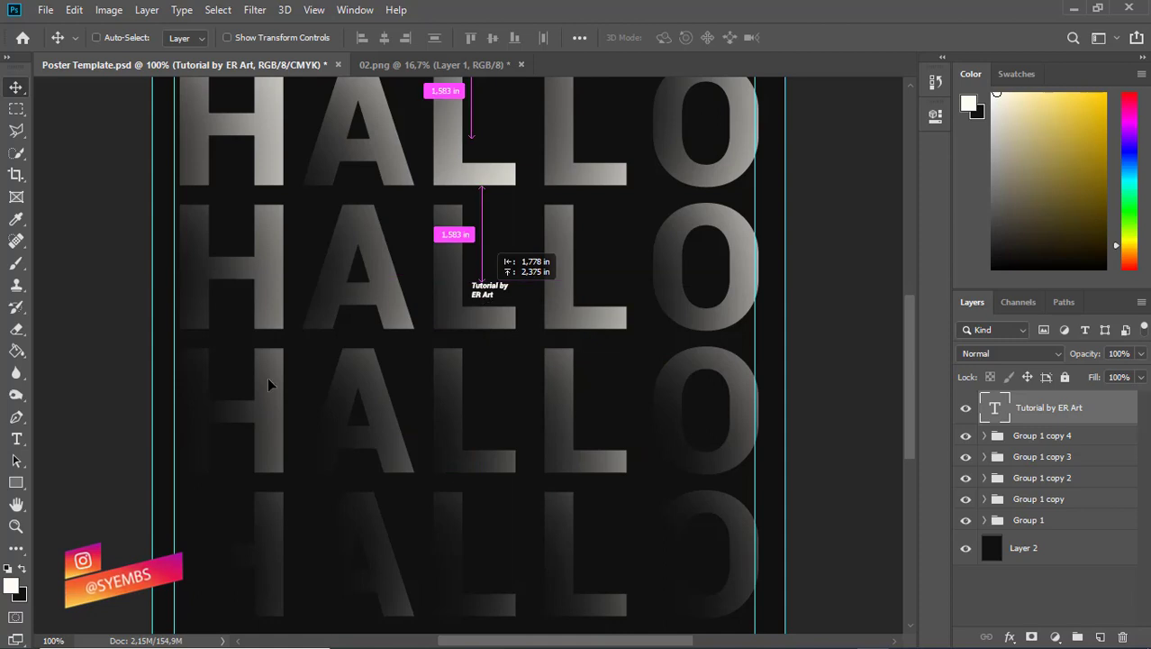
Add a second small text layer near the fourth row's A with a person's full name split over three lines.
left_click(16, 439)
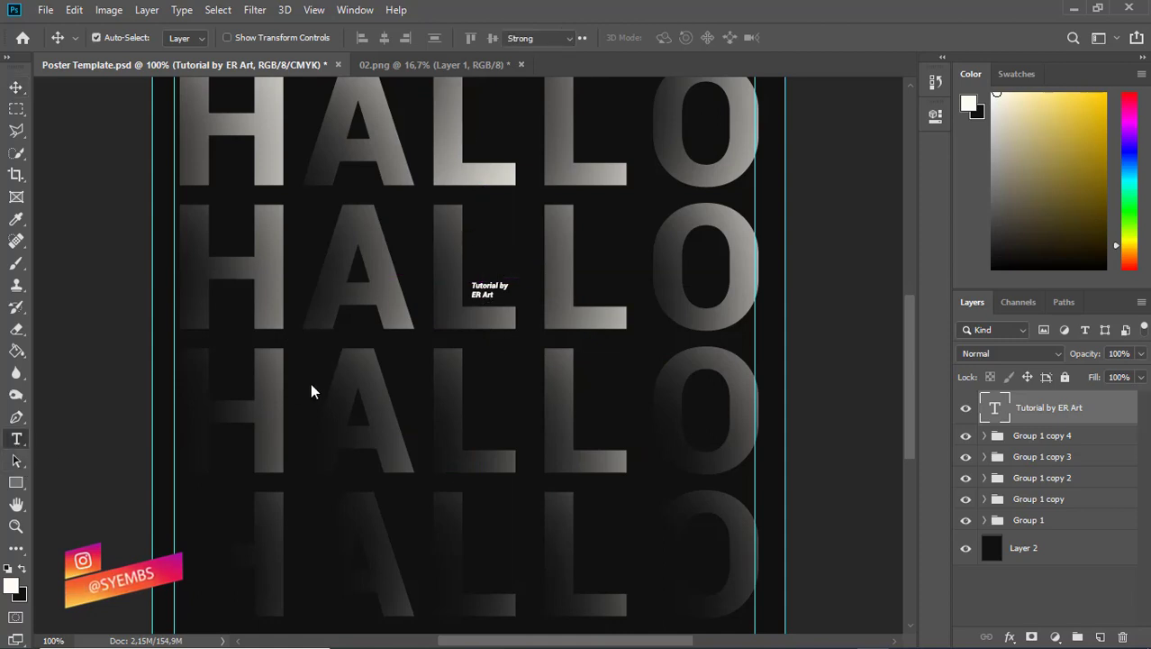
left_click(355, 414)
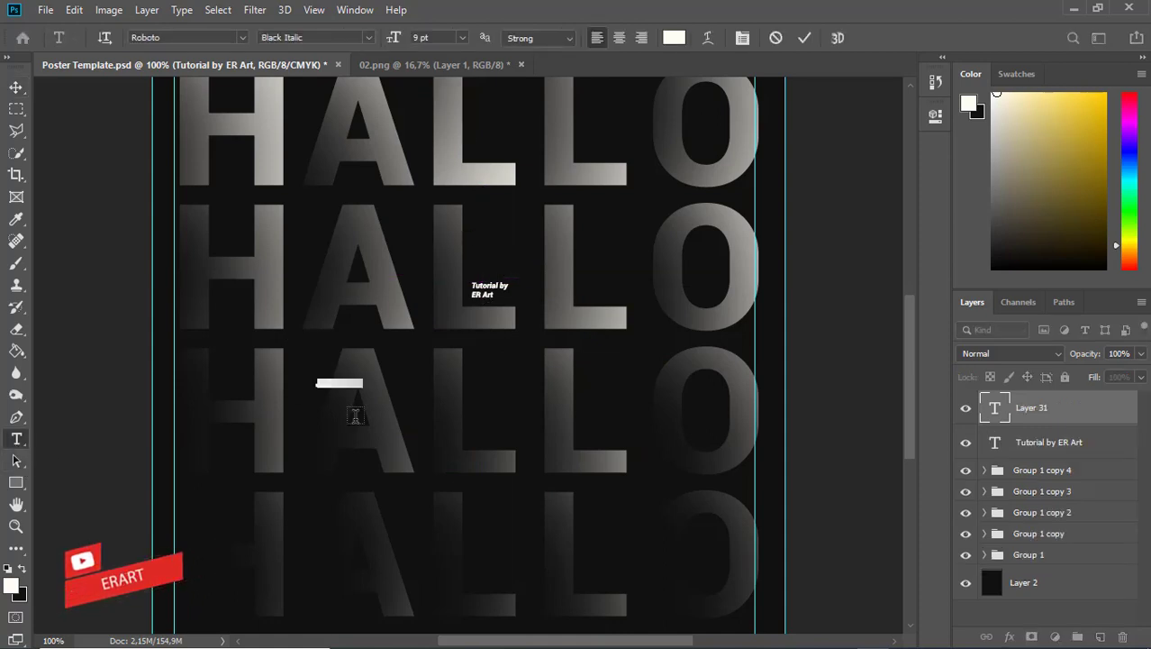
left_click(355, 415)
key("ctrl+a")
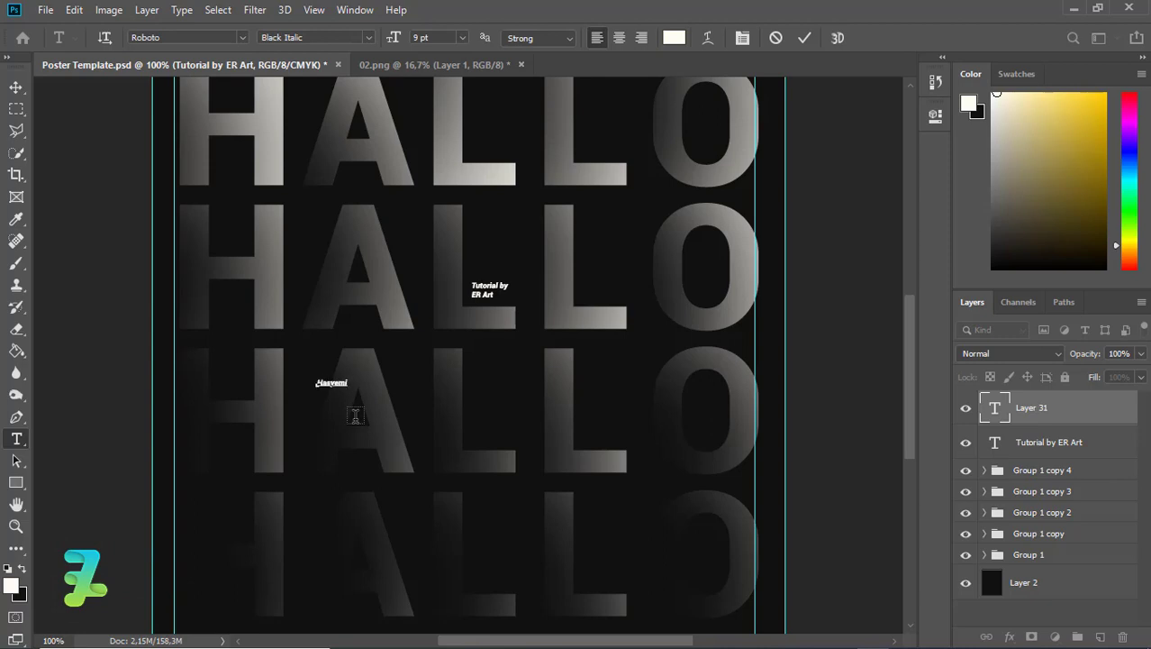
key("Return")
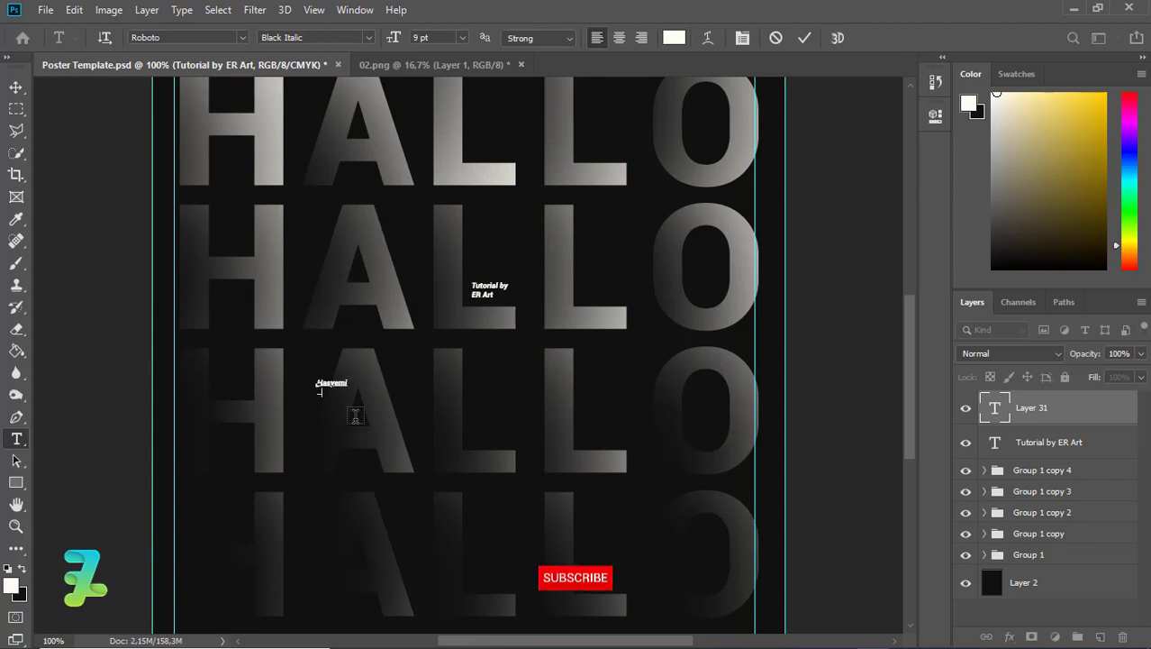
type("Rachmat")
key("Return")
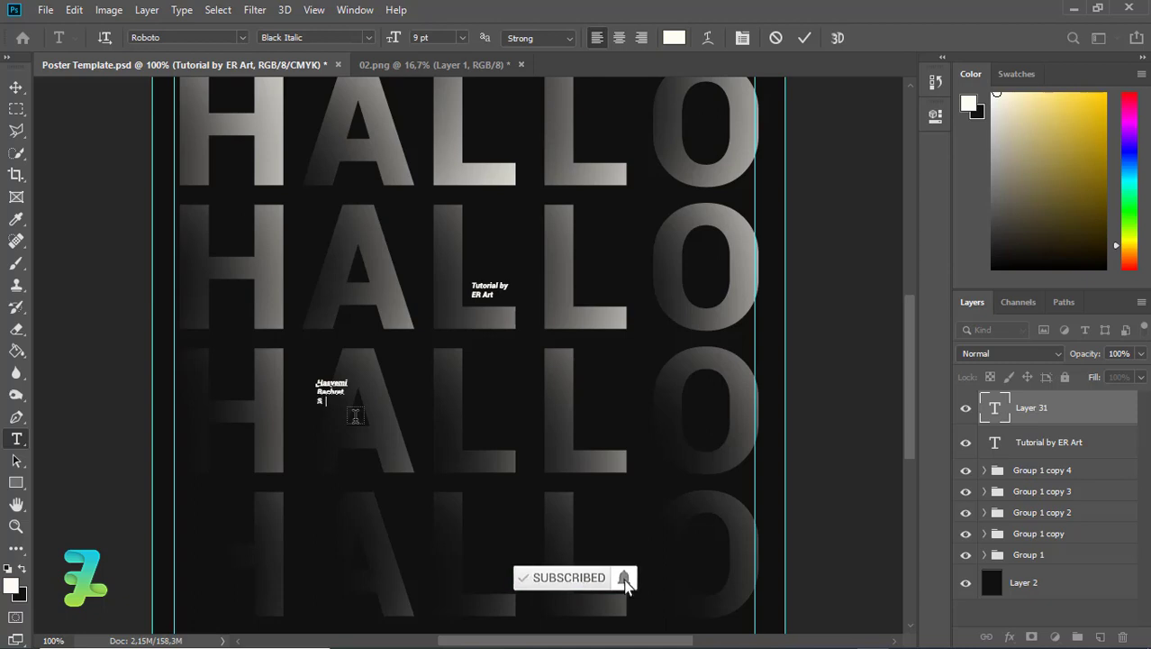
Move the three-line name text into the open corner of the fifth row's second L, just above its foot.
left_click(16, 90)
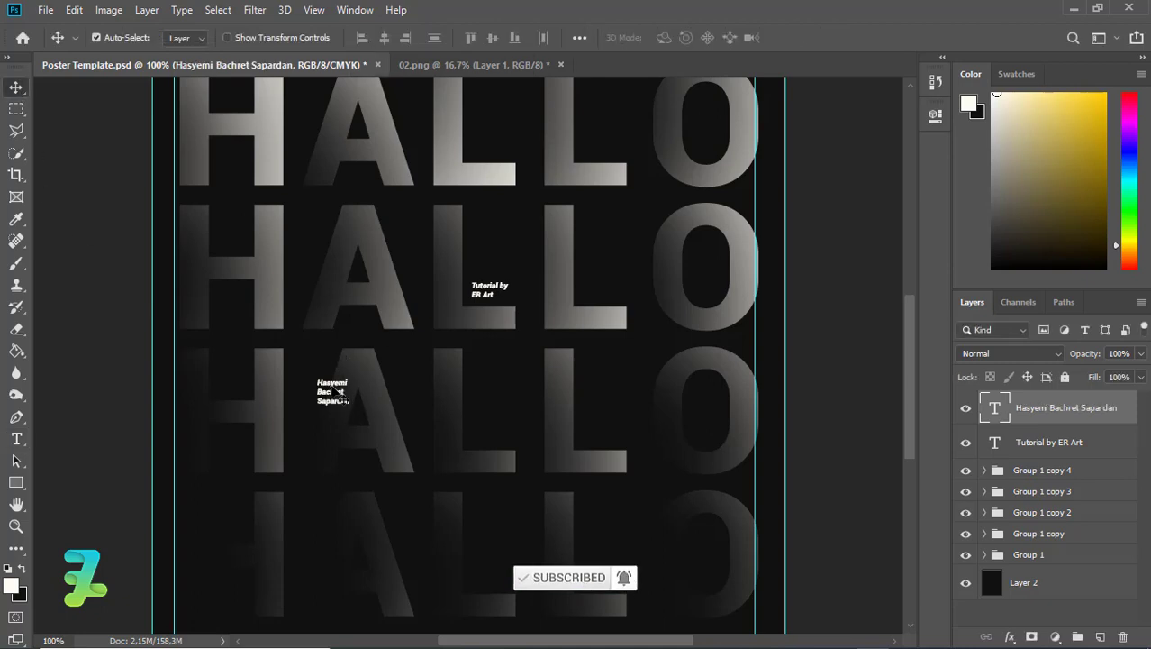
left_click_drag(337, 391, 596, 570)
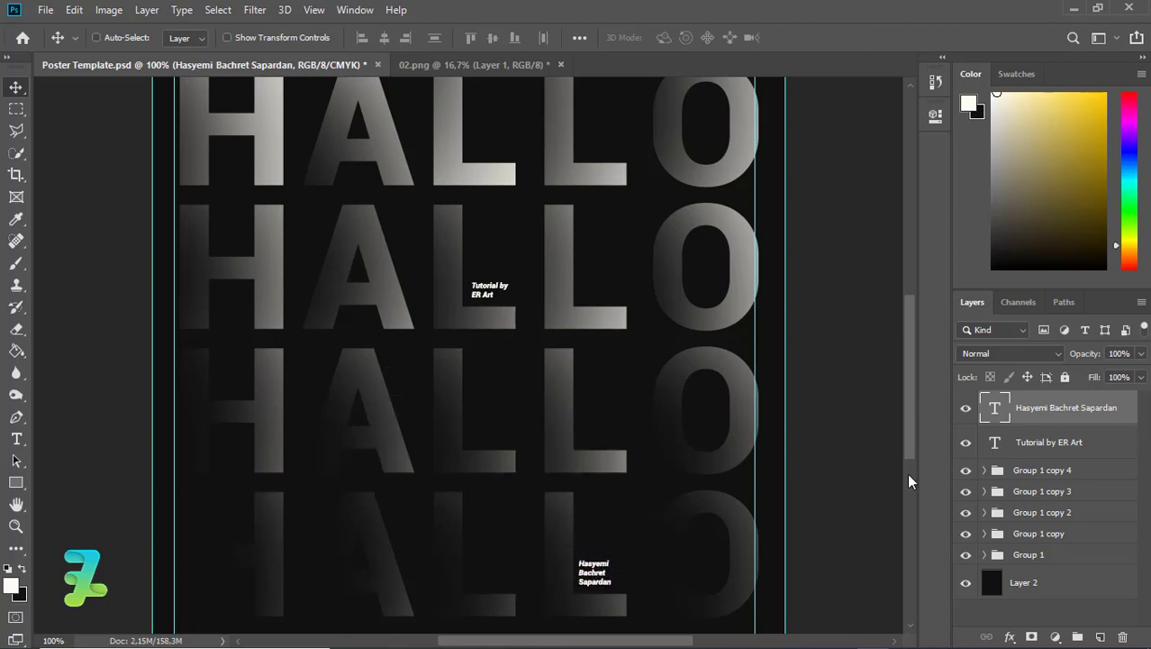
left_click_drag(911, 407, 911, 456)
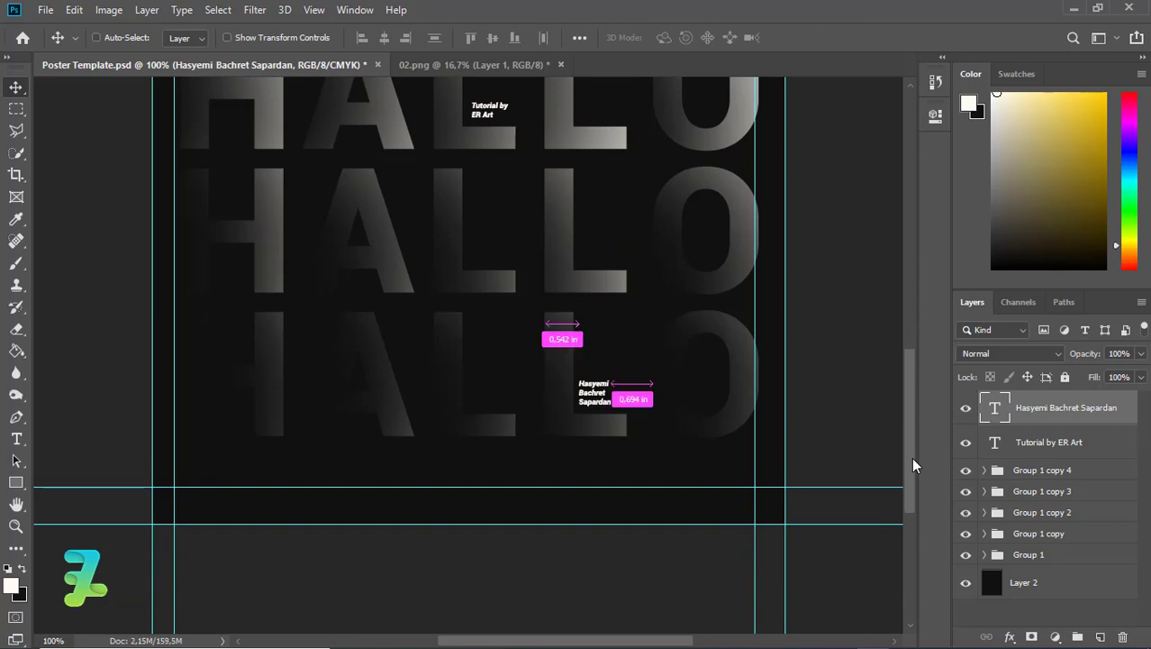
key("ctrl+minus")
key("ctrl+minus")
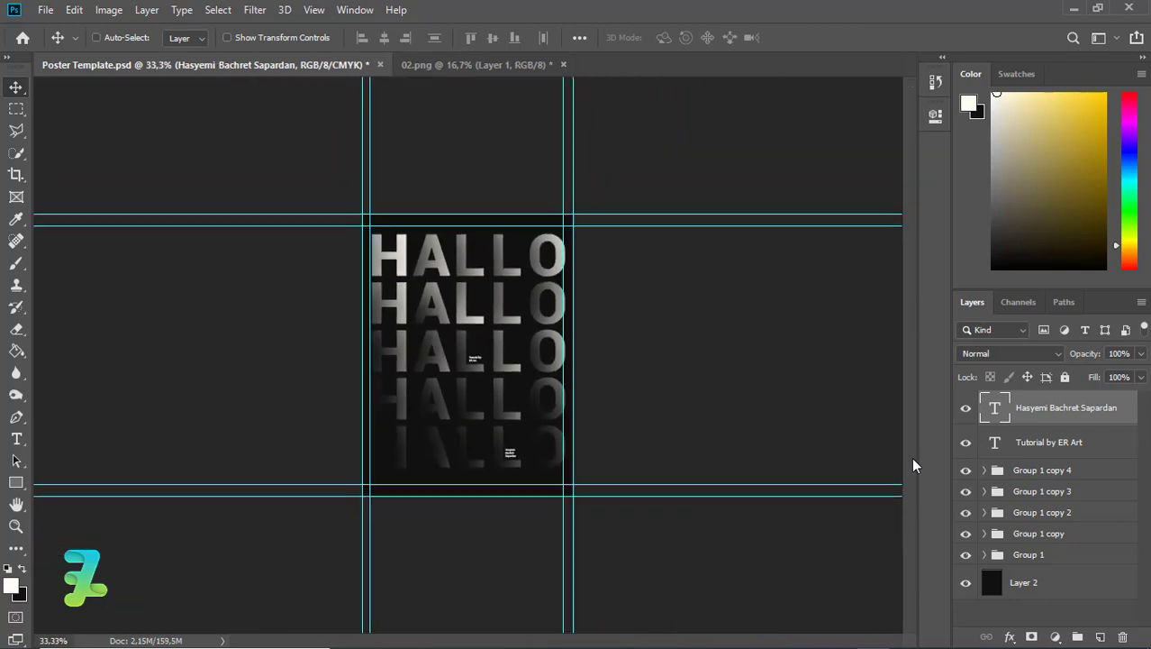
key("ctrl+plus")
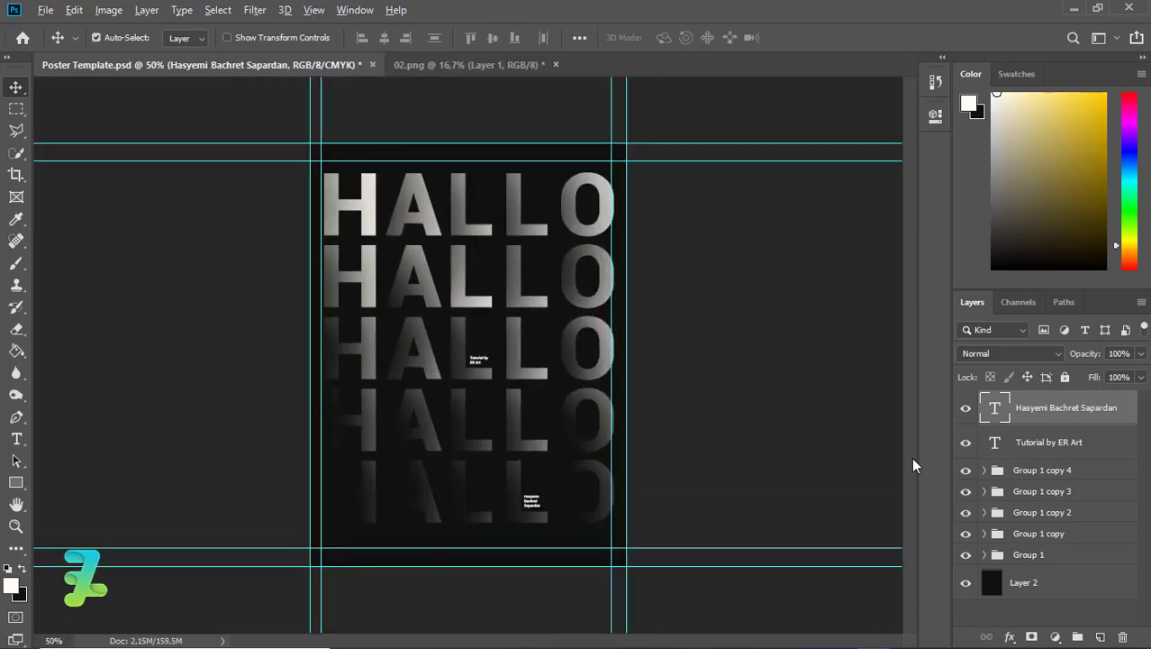